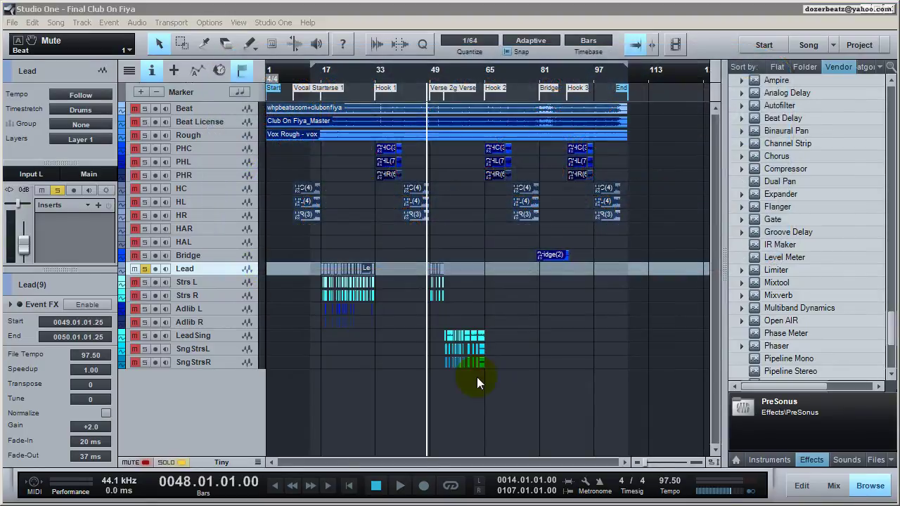
# Step: Select the Lead track and set the track height in the arrangement to Medium
pyautogui.click(228, 258)
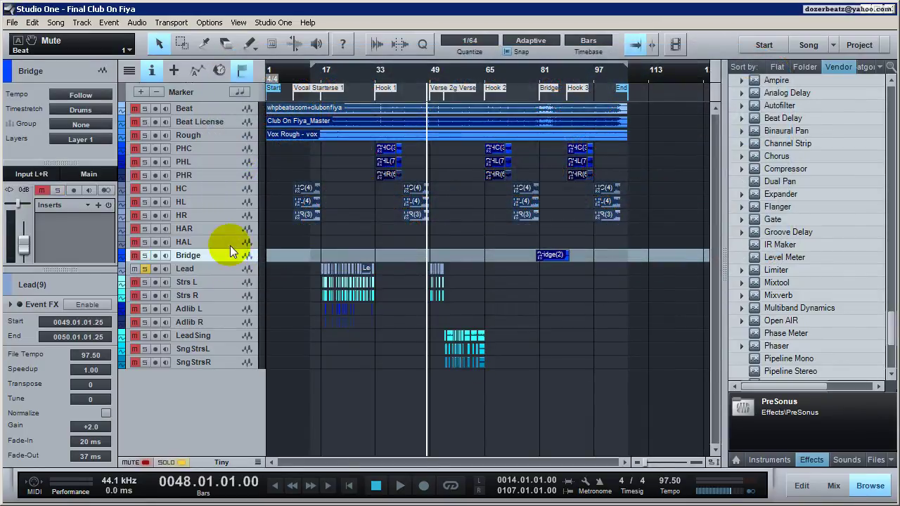
pyautogui.click(230, 246)
pyautogui.click(229, 256)
pyautogui.click(227, 268)
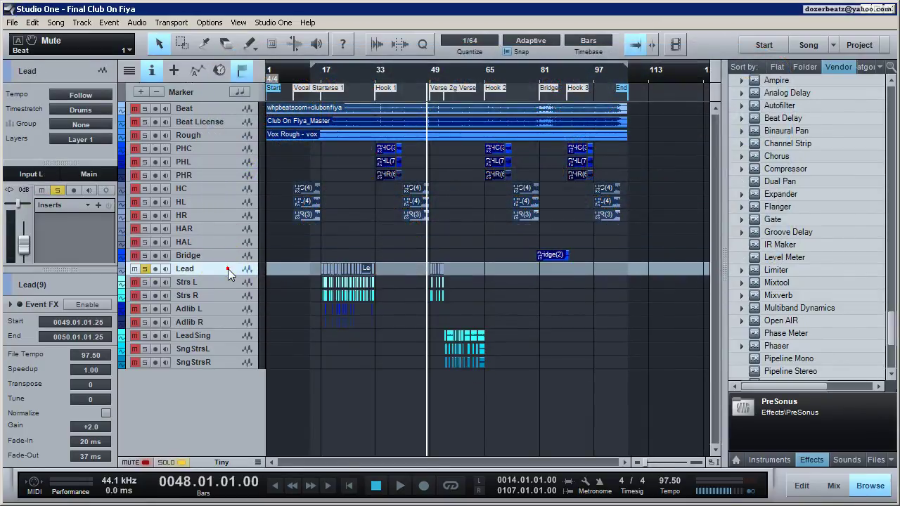
pyautogui.click(258, 462)
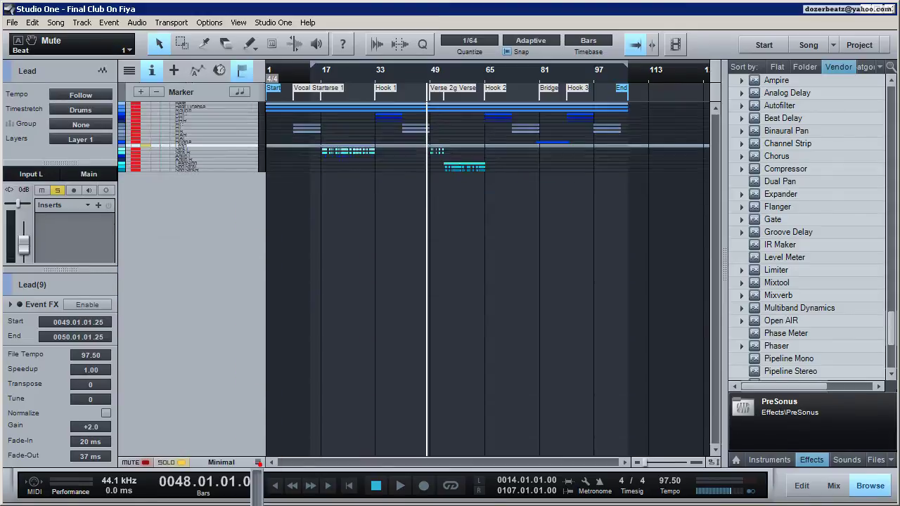
pyautogui.click(258, 462)
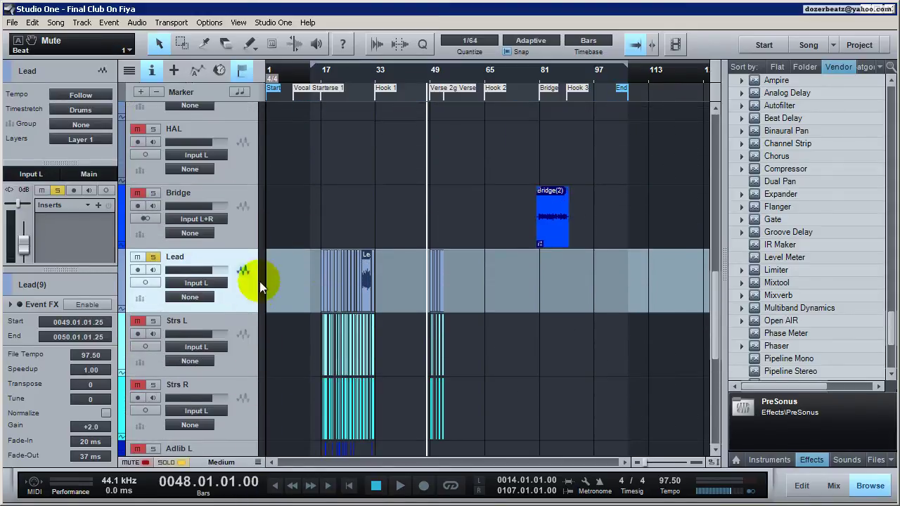
# Step: Select the Lead track's Verse 2 events between bars 49 and 53 and play them back
pyautogui.moveTo(641, 465); pyautogui.dragTo(652, 465)
pyautogui.click(515, 107)
pyautogui.moveTo(478, 270)
pyautogui.mouseDown()
pyautogui.moveTo(743, 283)
pyautogui.moveTo(638, 295)
pyautogui.mouseUp()
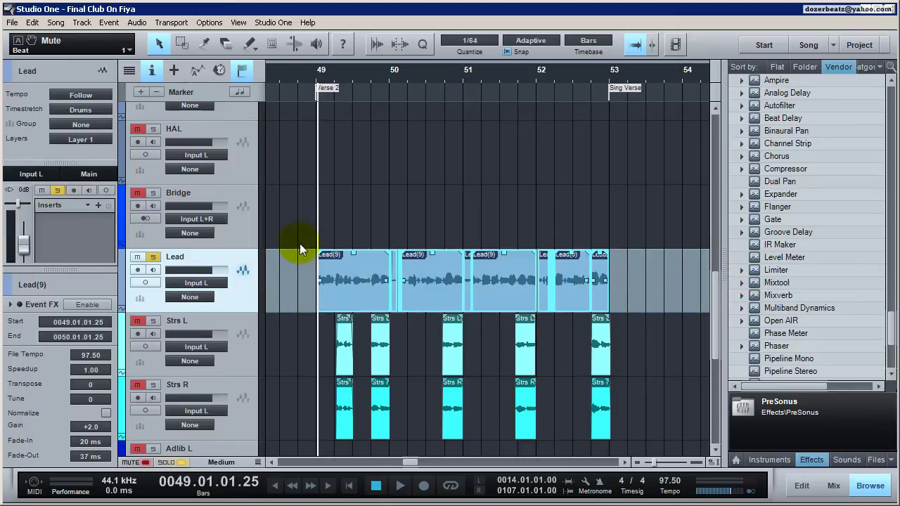
pyautogui.press('space')
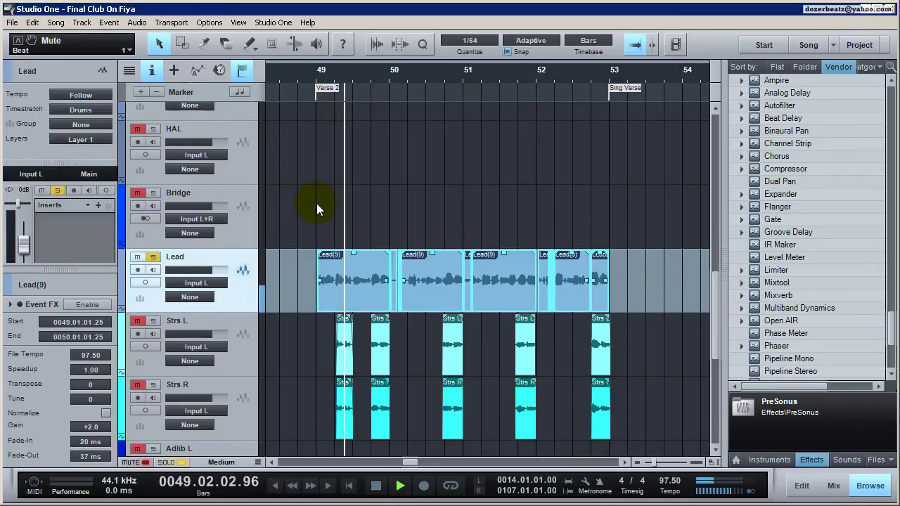
pyautogui.press('space')
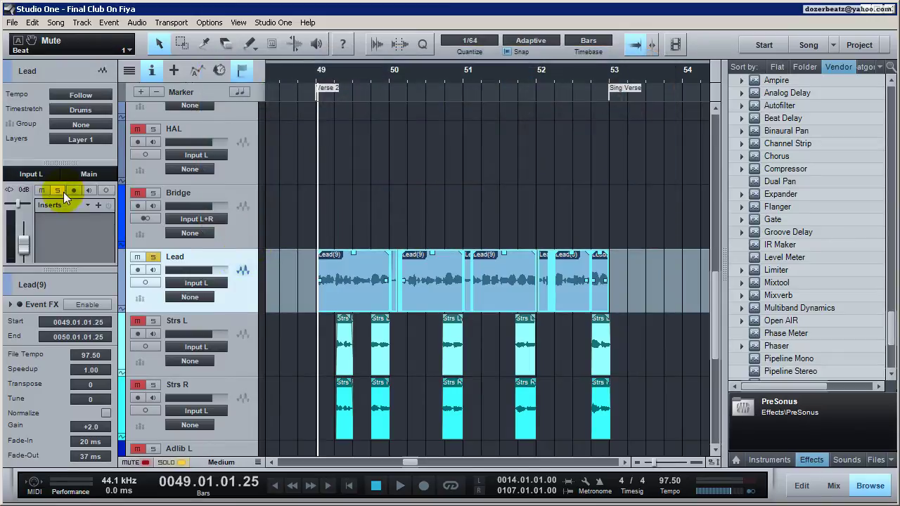
# Step: Examine the available input and output routing options of the Lead track in its track details
pyautogui.click(52, 175)
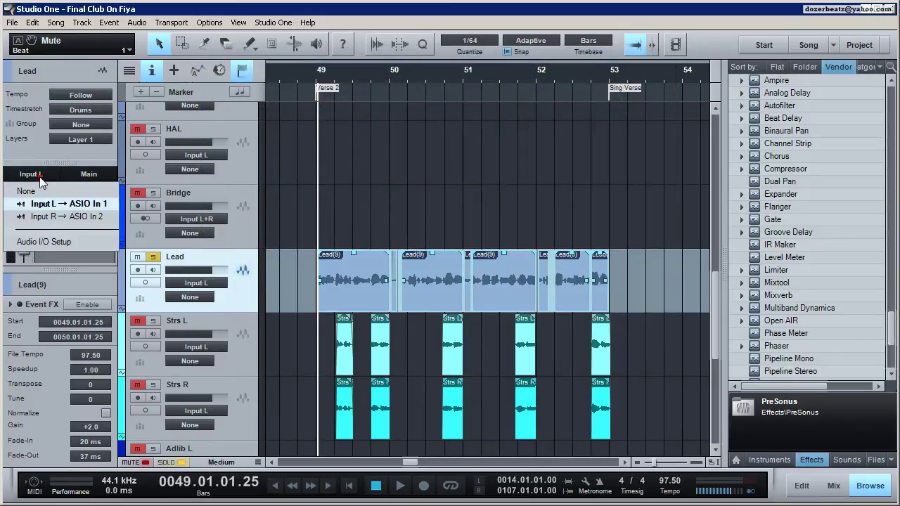
pyautogui.click(90, 182)
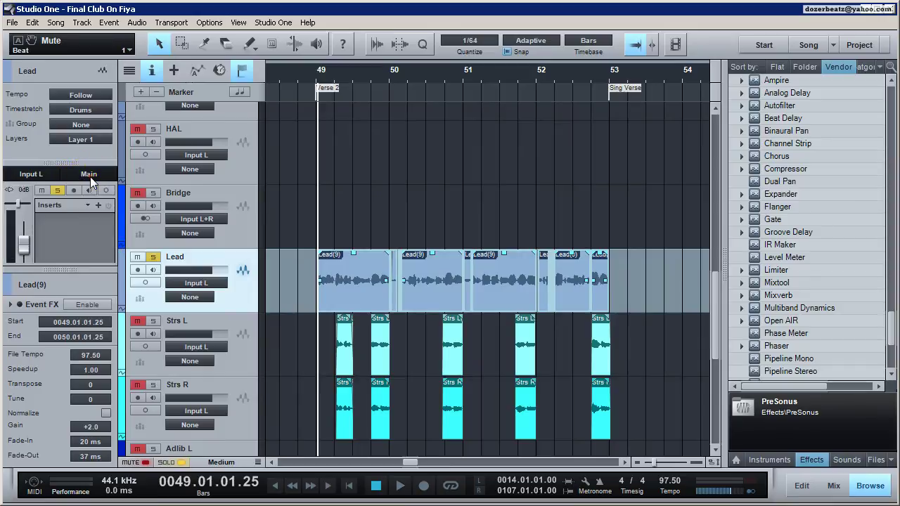
pyautogui.click(90, 182)
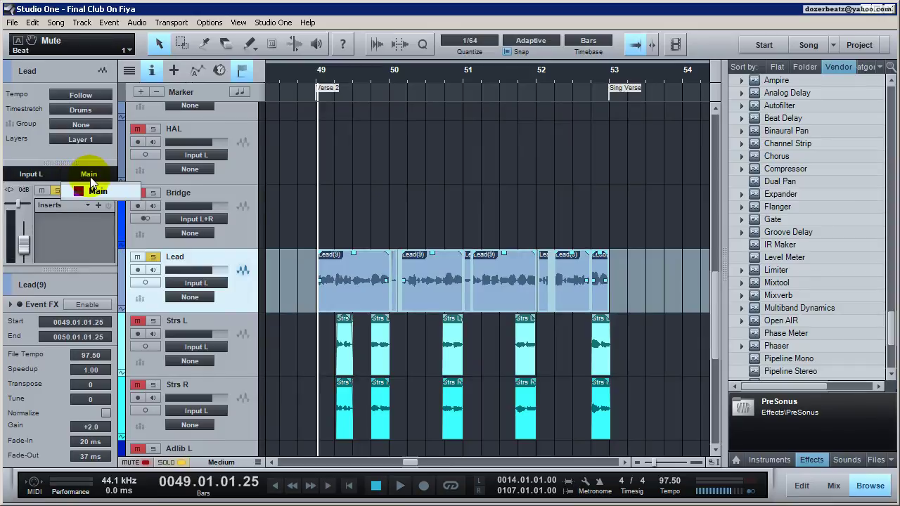
pyautogui.click(157, 70)
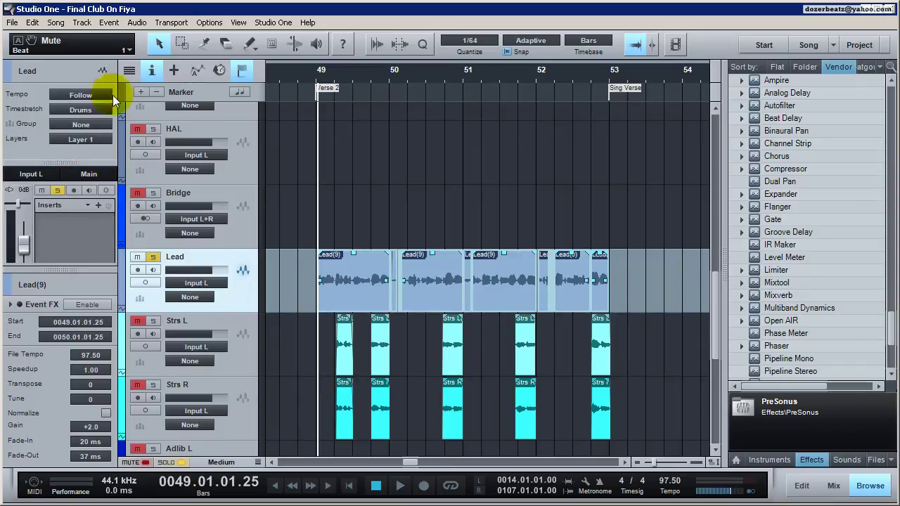
pyautogui.click(149, 70)
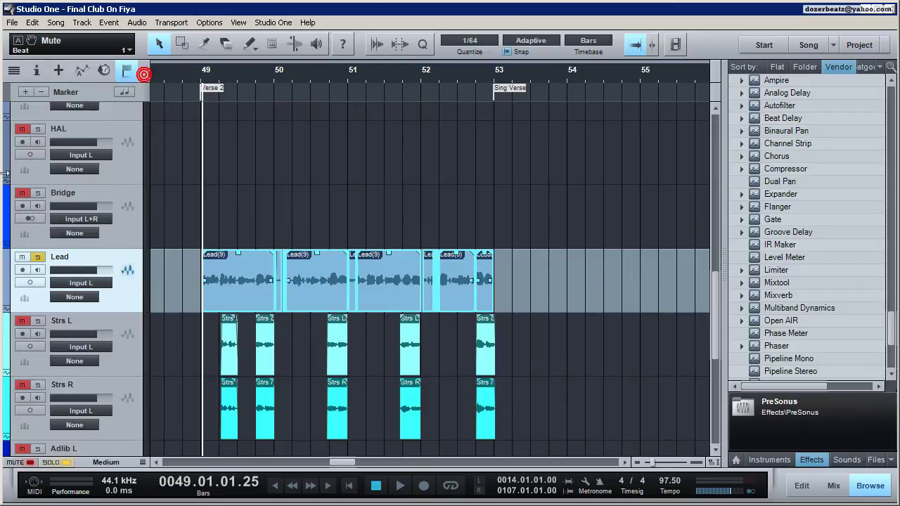
pyautogui.click(40, 70)
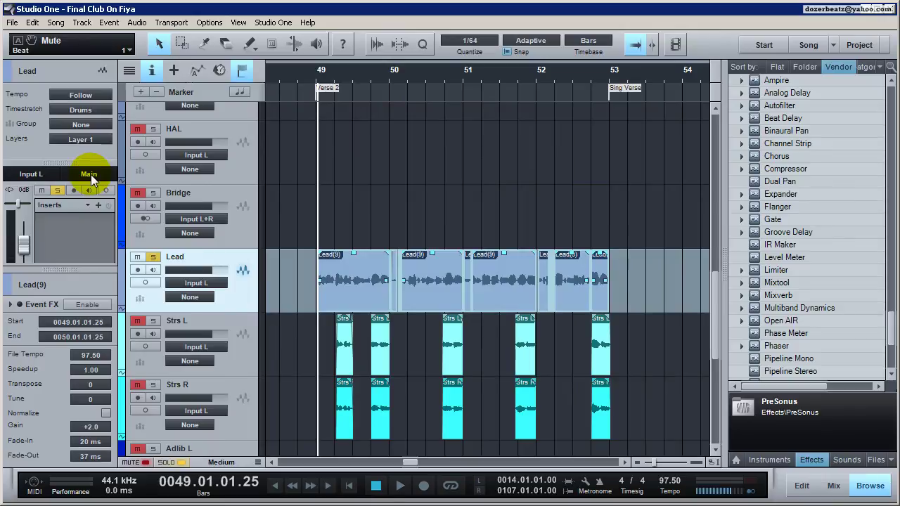
pyautogui.click(90, 176)
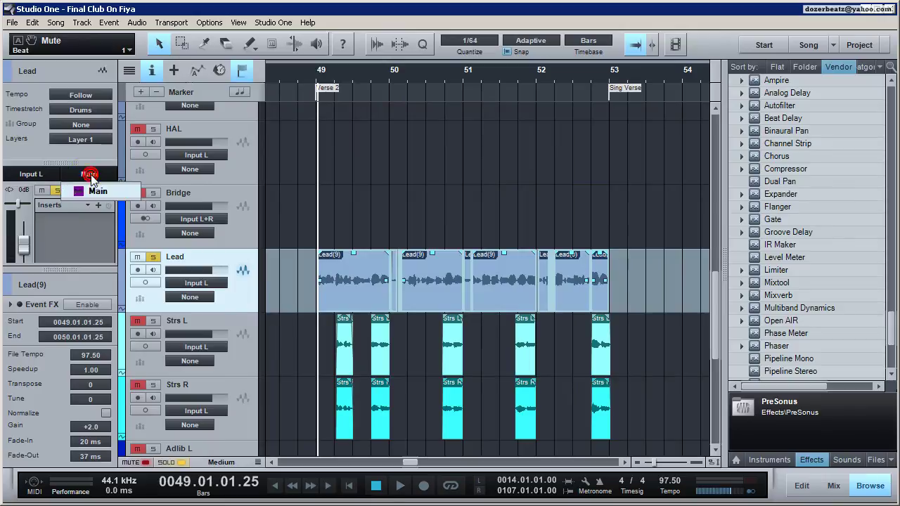
# Step: Show the mixer and examine the output routing options of the Lead channel
pyautogui.click(839, 487)
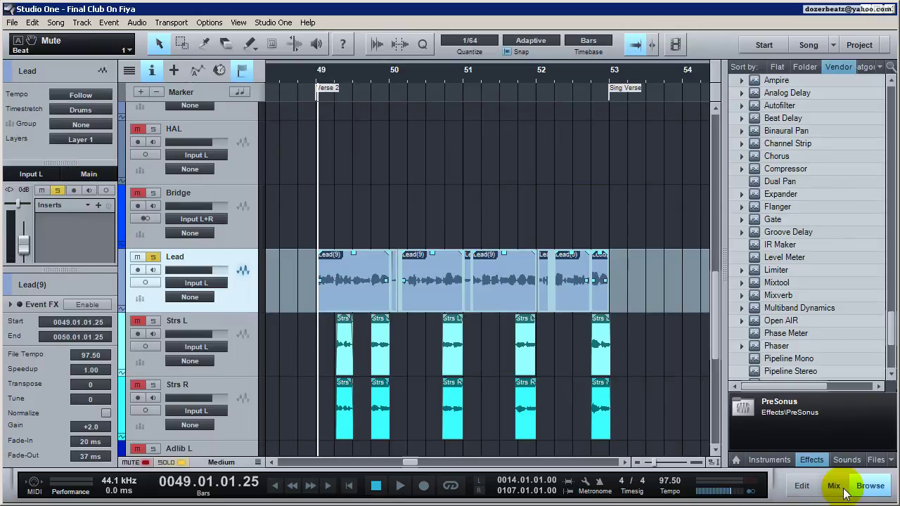
pyautogui.click(834, 486)
pyautogui.hscroll(-2, 595, 465)
pyautogui.moveTo(596, 469); pyautogui.dragTo(547, 464)
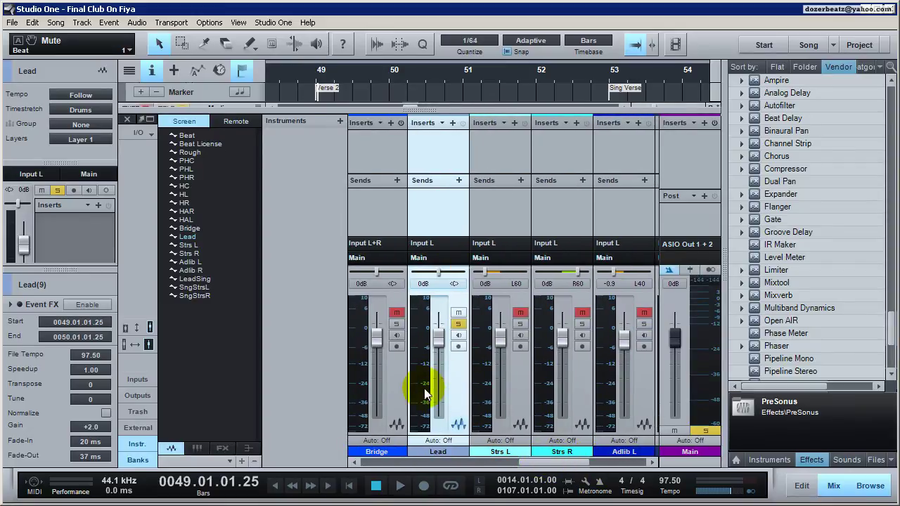
pyautogui.click(425, 260)
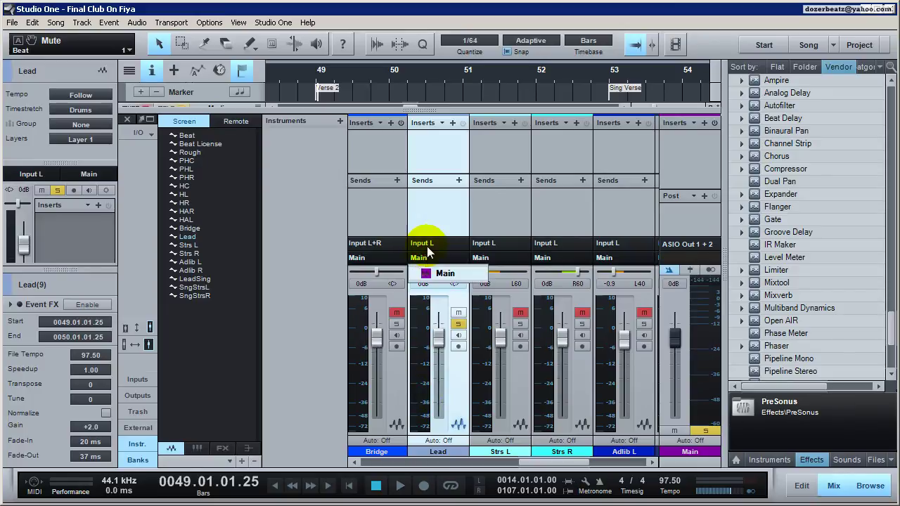
pyautogui.click(443, 274)
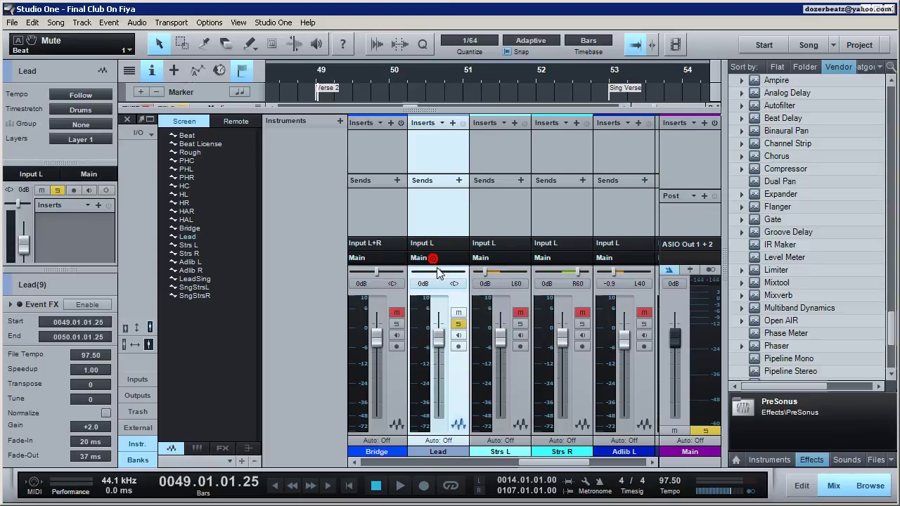
pyautogui.click(455, 420)
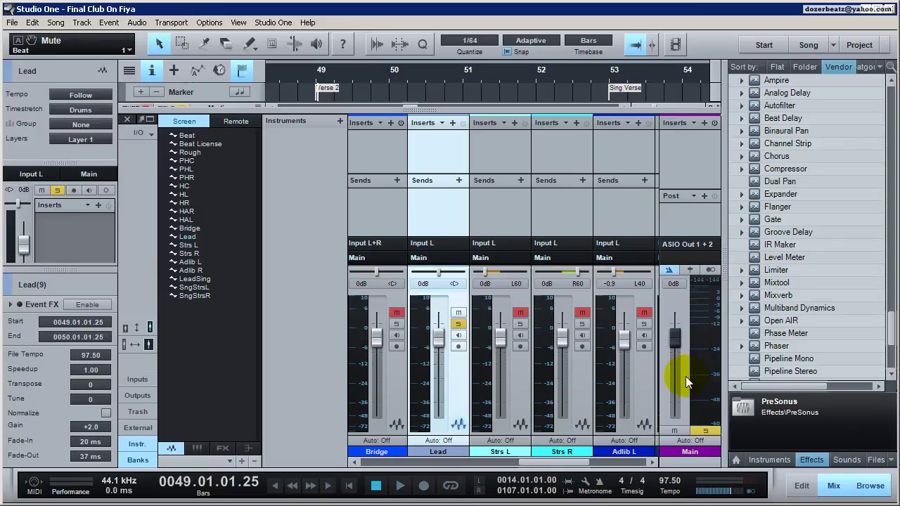
# Step: Play the Lead vocals to compare the Lead and Main meters, recheck the Lead output choices, and hide the mixer
pyautogui.press('space')
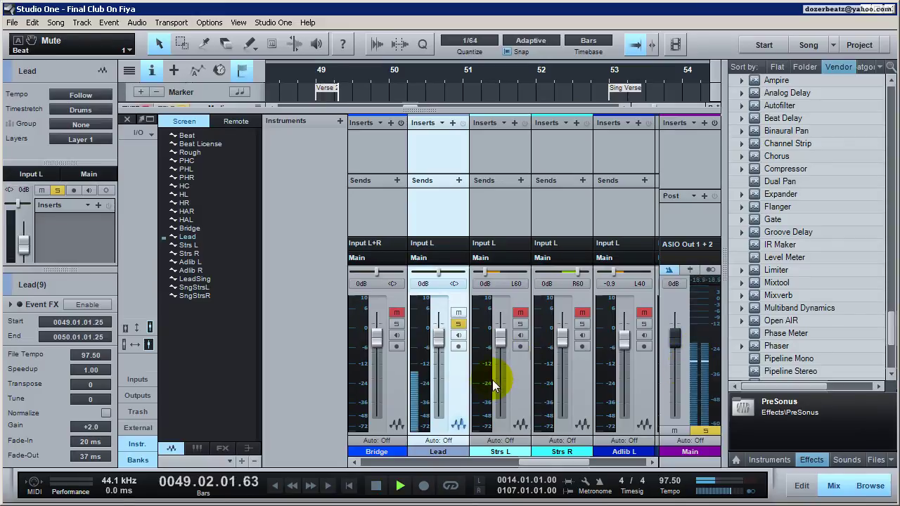
pyautogui.press('space')
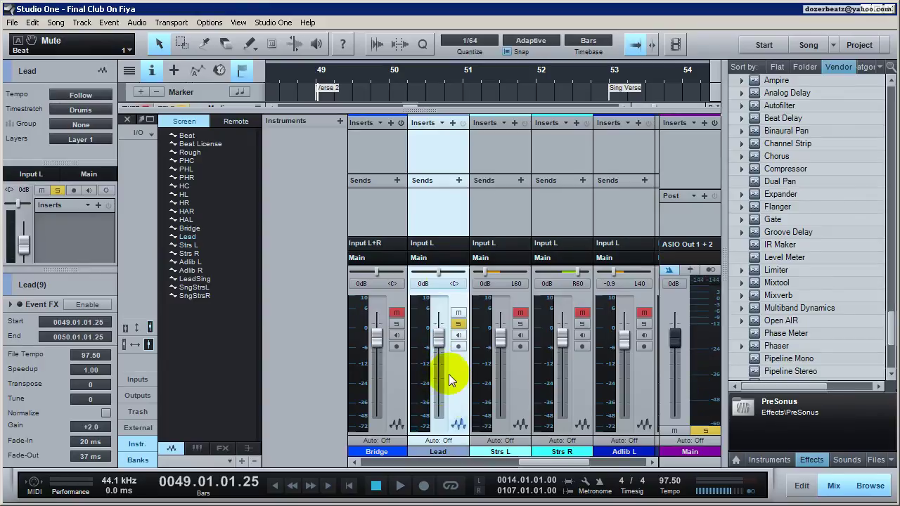
pyautogui.click(434, 257)
pyautogui.click(443, 274)
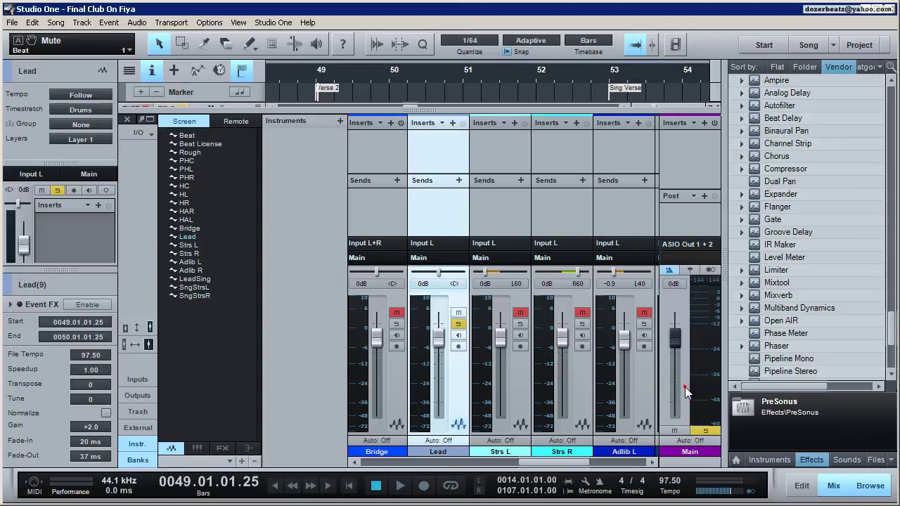
pyautogui.click(834, 485)
pyautogui.click(834, 486)
pyautogui.click(833, 486)
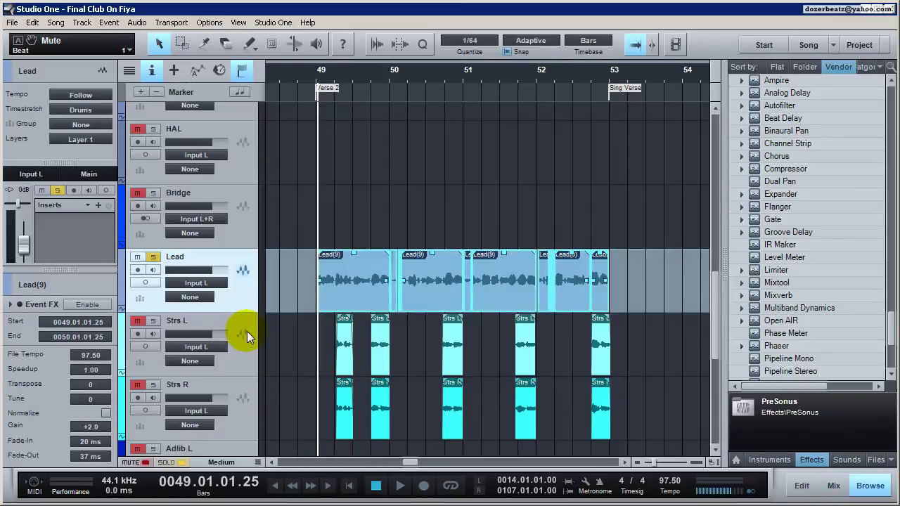
# Step: Solo and unmute the Strs L and Strs R tracks alongside the Lead track
pyautogui.click(246, 331)
pyautogui.click(153, 320)
pyautogui.click(137, 321)
pyautogui.click(153, 385)
pyautogui.click(137, 384)
pyautogui.click(270, 371)
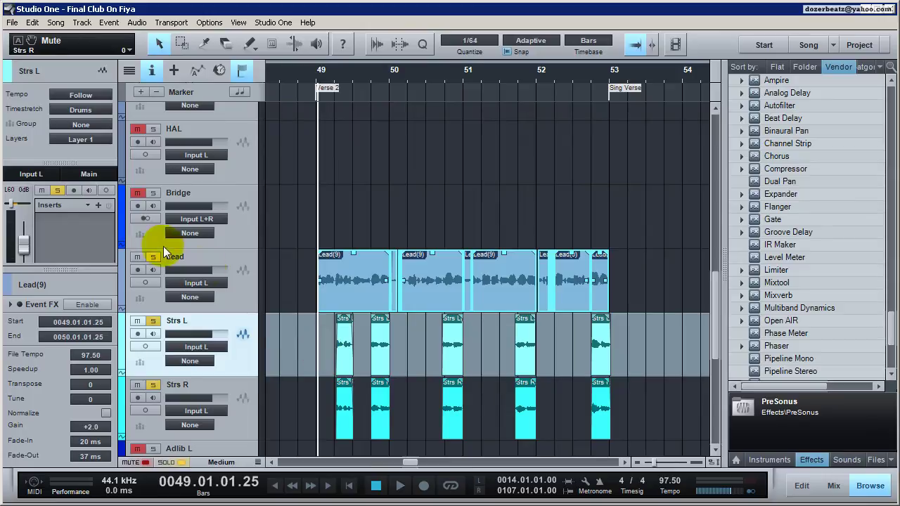
# Step: Mute the Lead track and listen to the Strs L and Strs R tracks on their own
pyautogui.click(138, 257)
pyautogui.press('space')
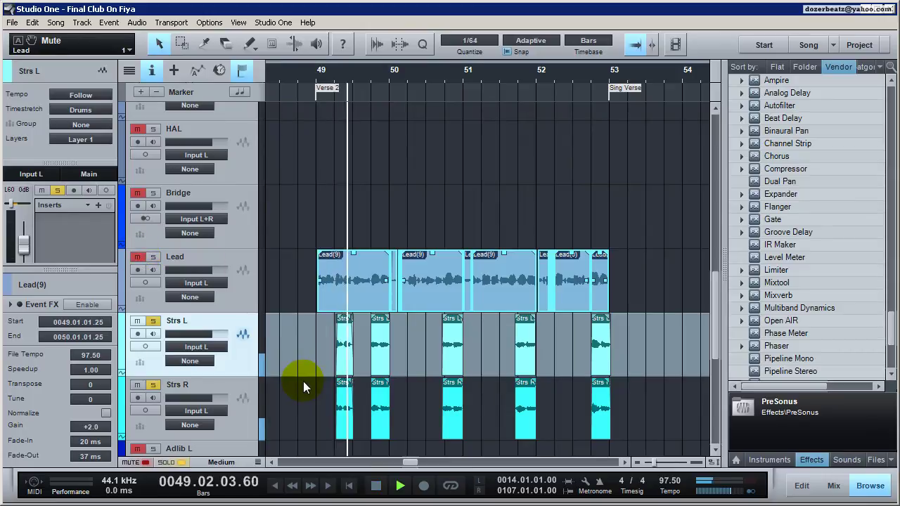
pyautogui.press('space')
# Step: Unmute the Lead track and listen to it together with Strs L and Strs R
pyautogui.click(137, 260)
pyautogui.press('space')
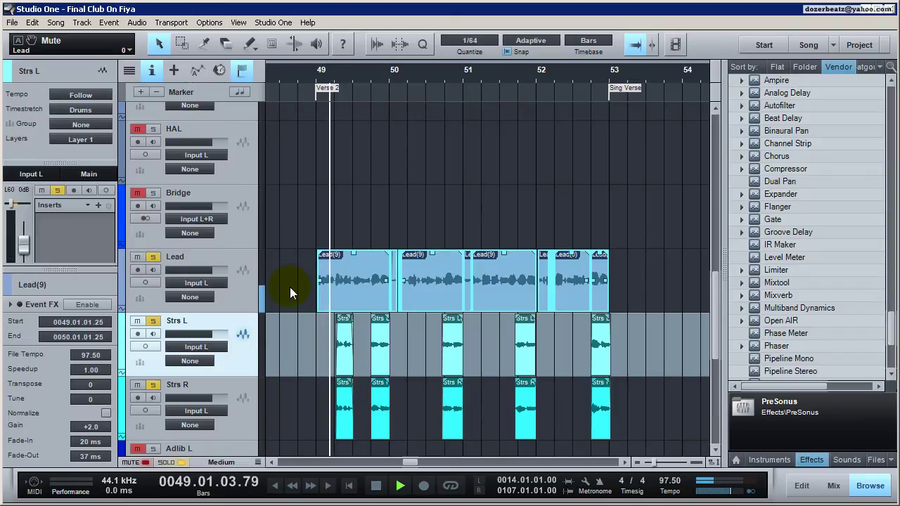
pyautogui.press('space')
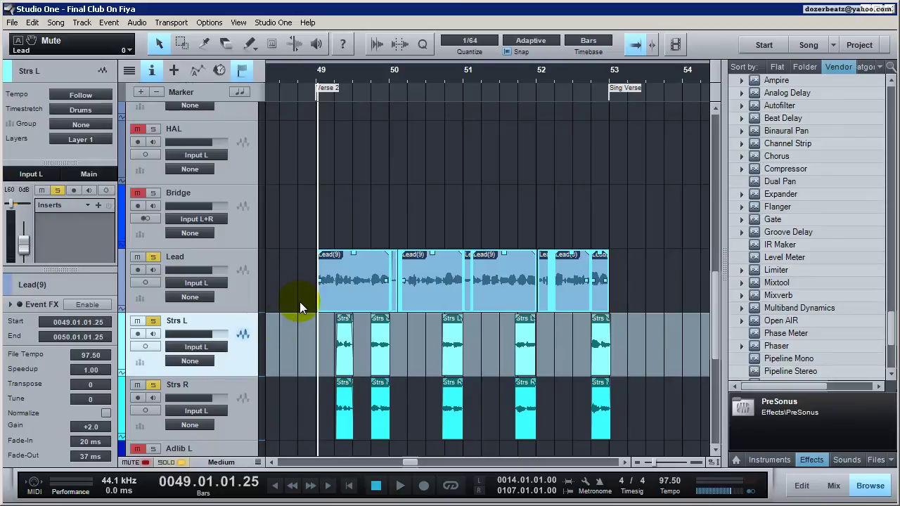
# Step: Examine the pan settings of the Lead, Strs L and Strs R tracks one after another
pyautogui.click(242, 336)
pyautogui.click(211, 383)
pyautogui.click(237, 269)
pyautogui.click(243, 340)
pyautogui.click(245, 407)
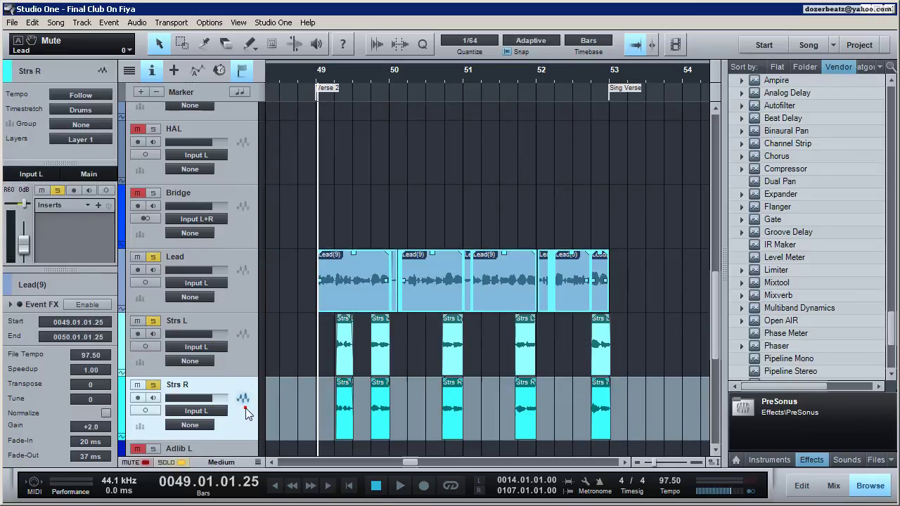
pyautogui.click(239, 288)
pyautogui.click(246, 332)
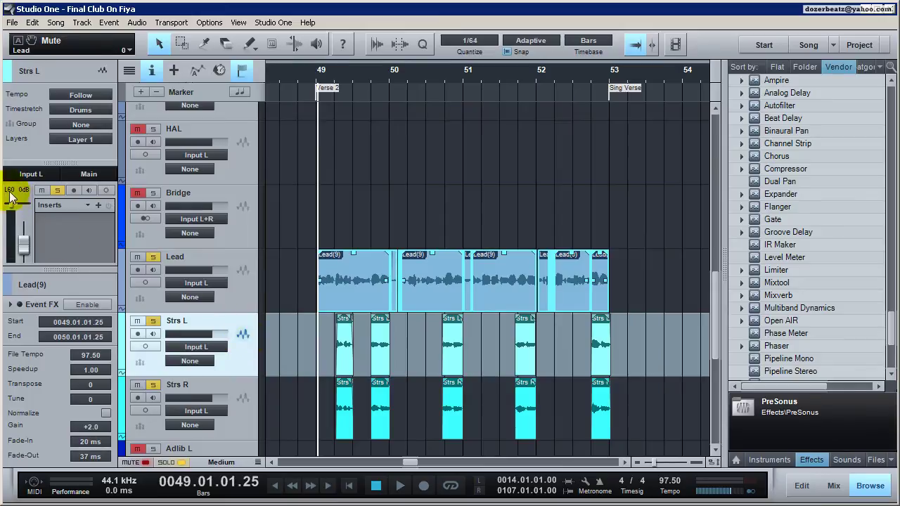
pyautogui.click(237, 402)
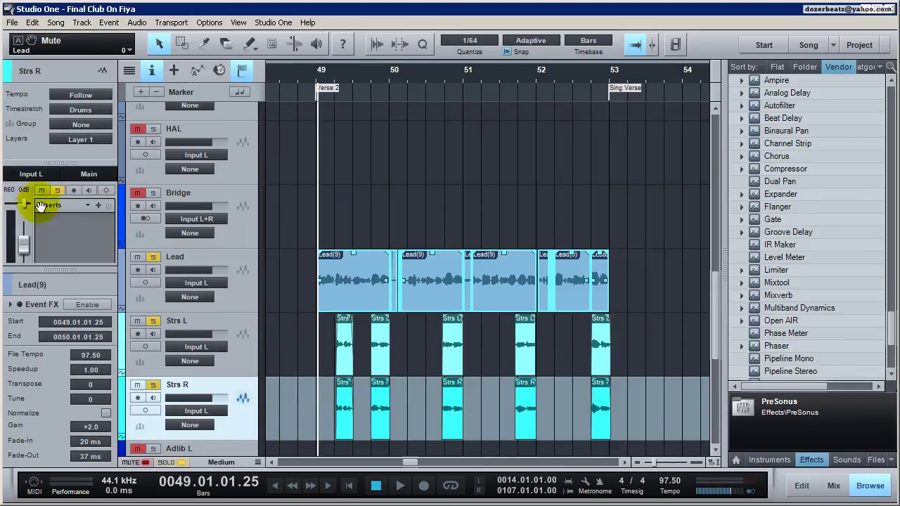
# Step: Show the mixer and select the Lead, Strs L and Strs R channels together
pyautogui.click(832, 487)
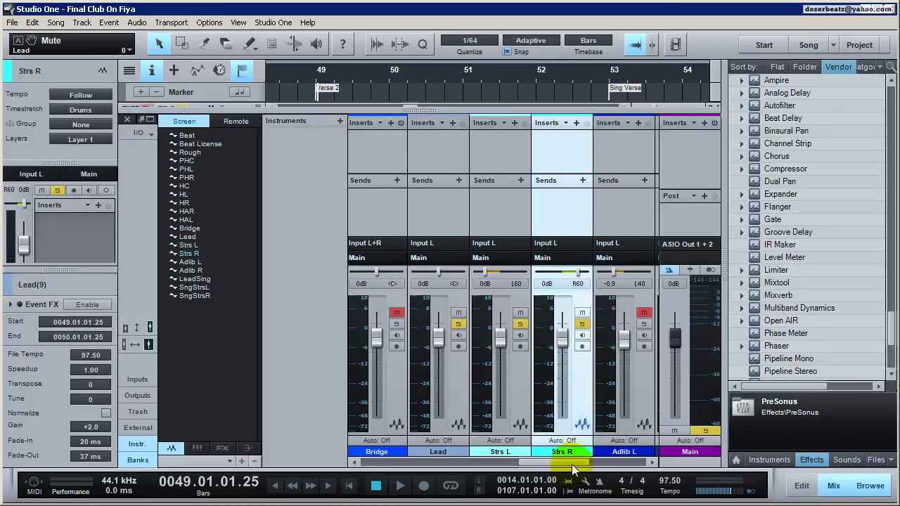
pyautogui.moveTo(572, 463); pyautogui.dragTo(577, 464)
pyautogui.click(447, 399)
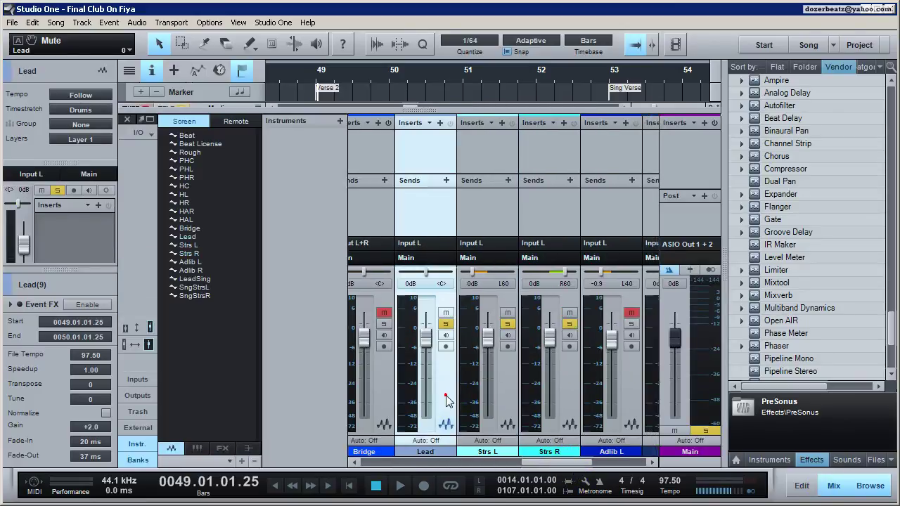
pyautogui.click(498, 403)
pyautogui.keyDown('ctrl'); pyautogui.click(503, 390); pyautogui.keyUp('ctrl')
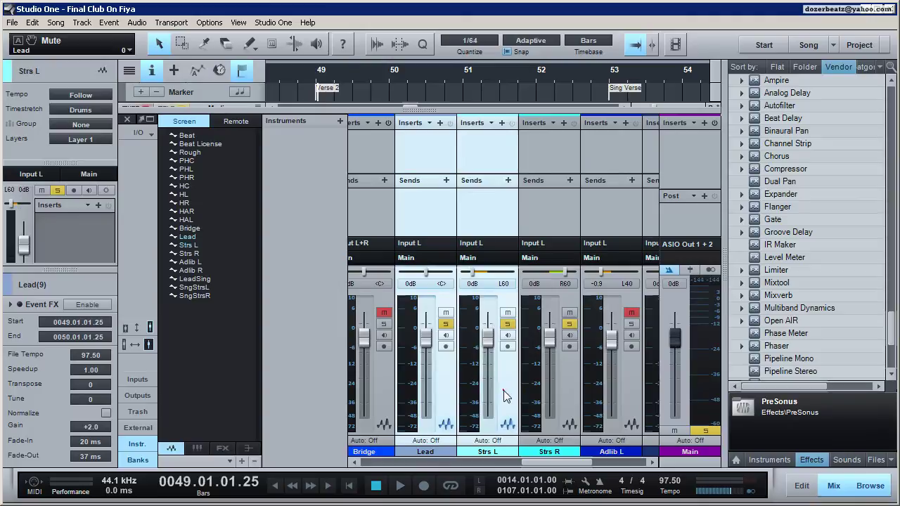
pyautogui.keyDown('ctrl'); pyautogui.click(559, 389); pyautogui.keyUp('ctrl')
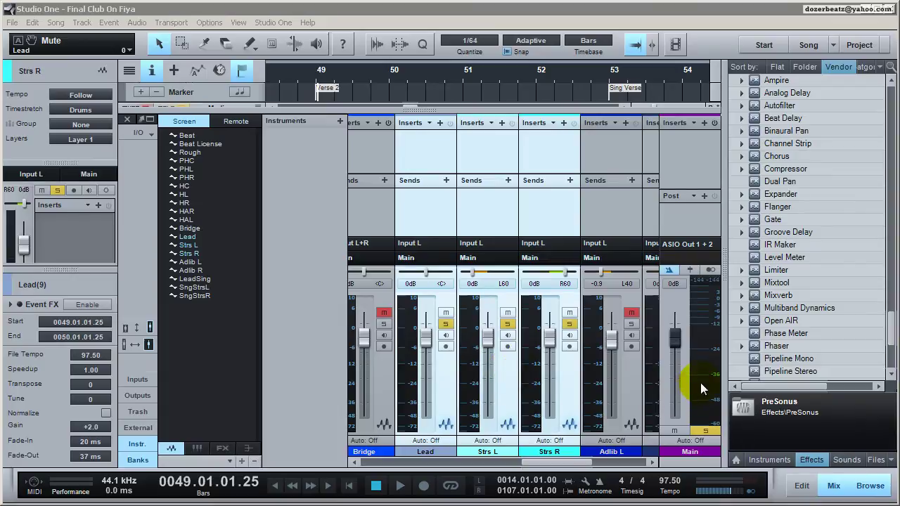
pyautogui.click(565, 373)
pyautogui.click(516, 383)
pyautogui.keyDown('ctrl'); pyautogui.click(436, 379); pyautogui.keyUp('ctrl')
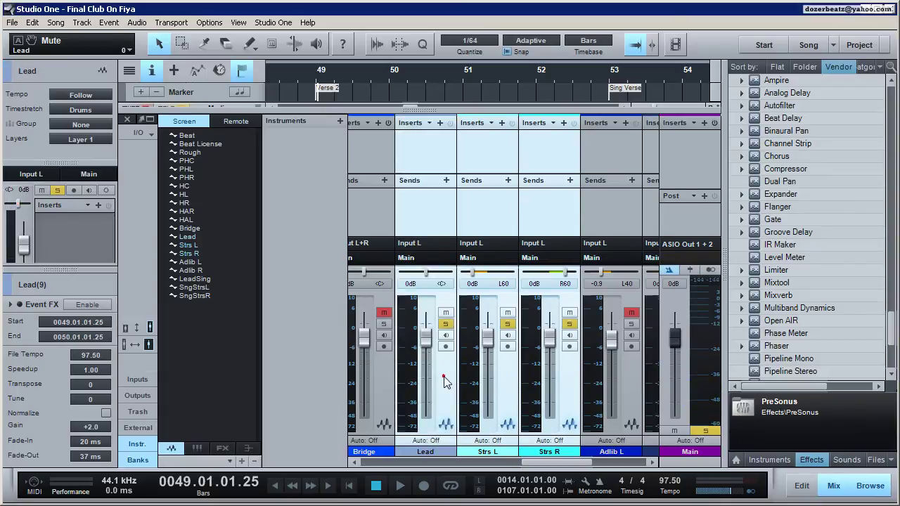
# Step: Play the start of Verse 2 briefly to check the Lead, Strs L and Strs R levels in the mixer, and hide the mixer
pyautogui.press('space')
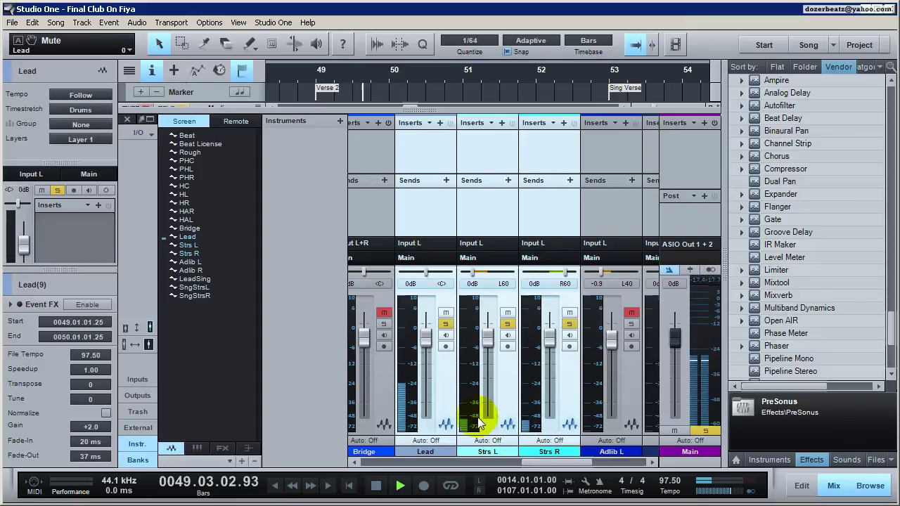
pyautogui.press('space')
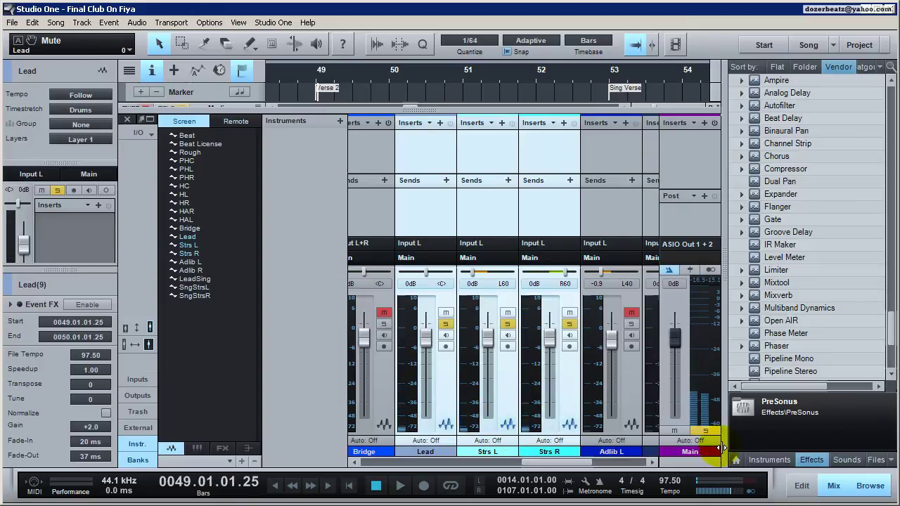
pyautogui.click(833, 486)
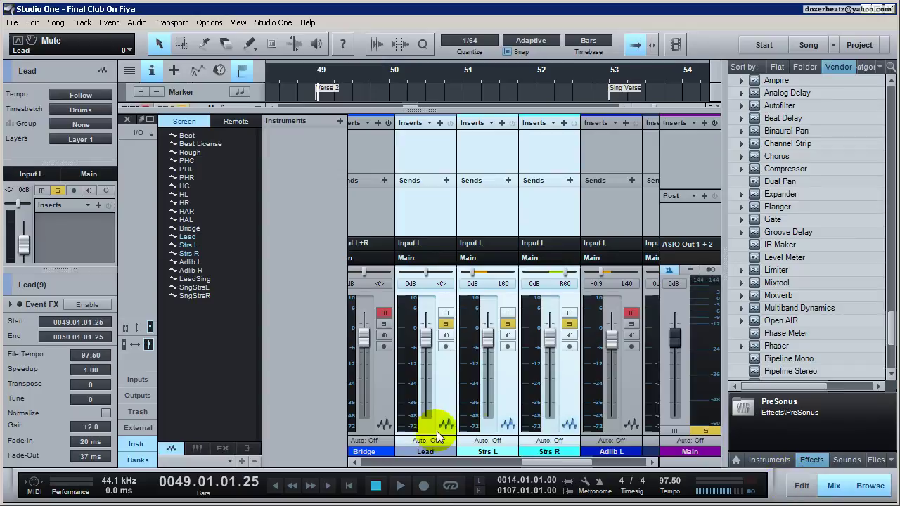
pyautogui.click(832, 492)
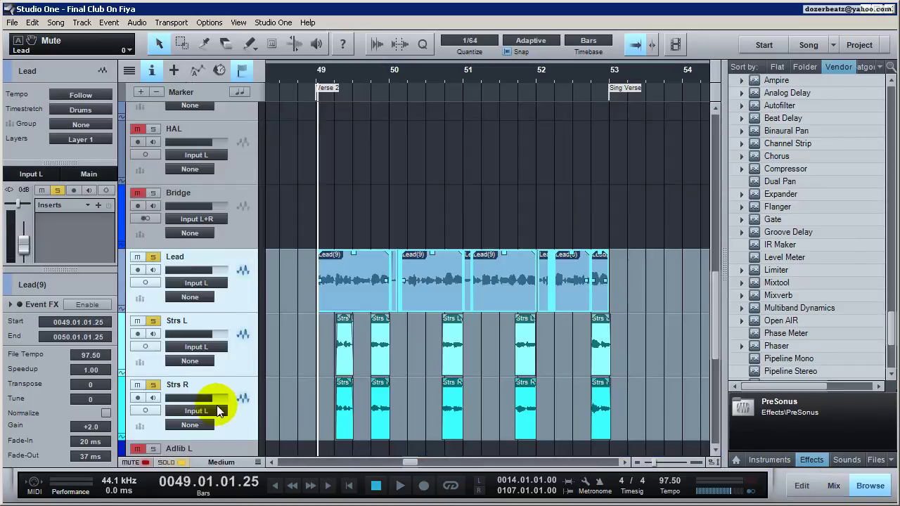
# Step: Examine the first Lead(9) event's waveform and available audio operations in the audio editor, and close the editor
pyautogui.click(241, 298)
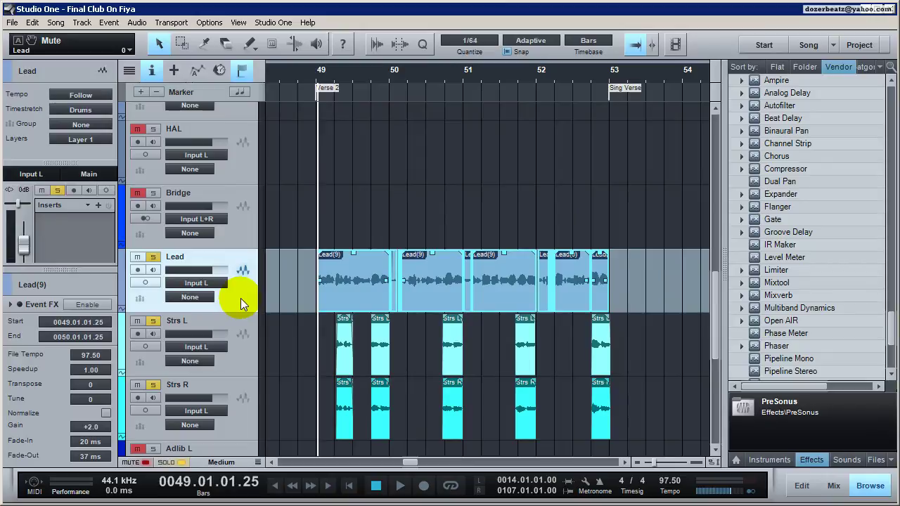
pyautogui.doubleClick(354, 283)
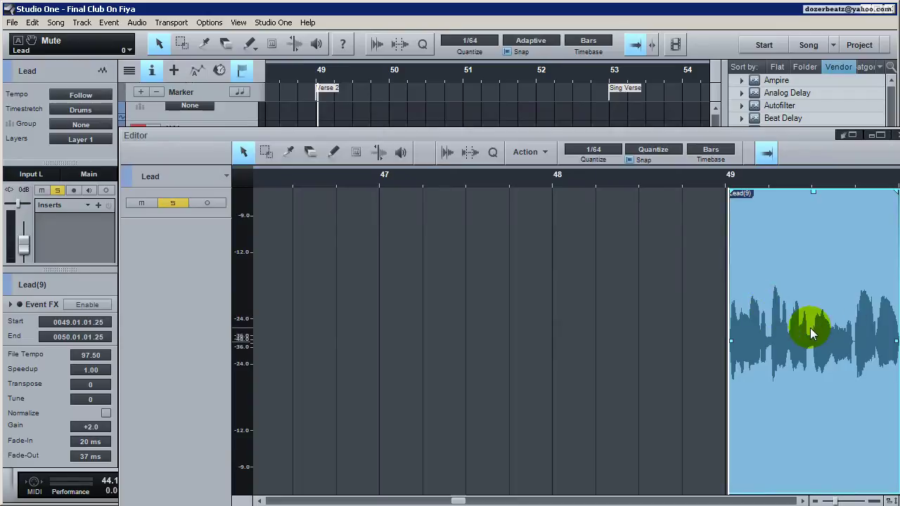
pyautogui.rightClick(780, 343)
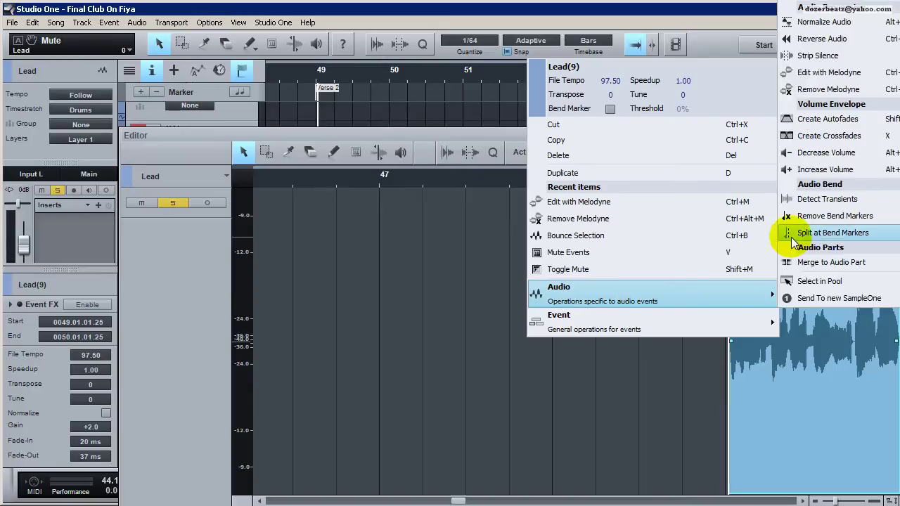
pyautogui.click(427, 325)
pyautogui.click(429, 328)
pyautogui.click(757, 316)
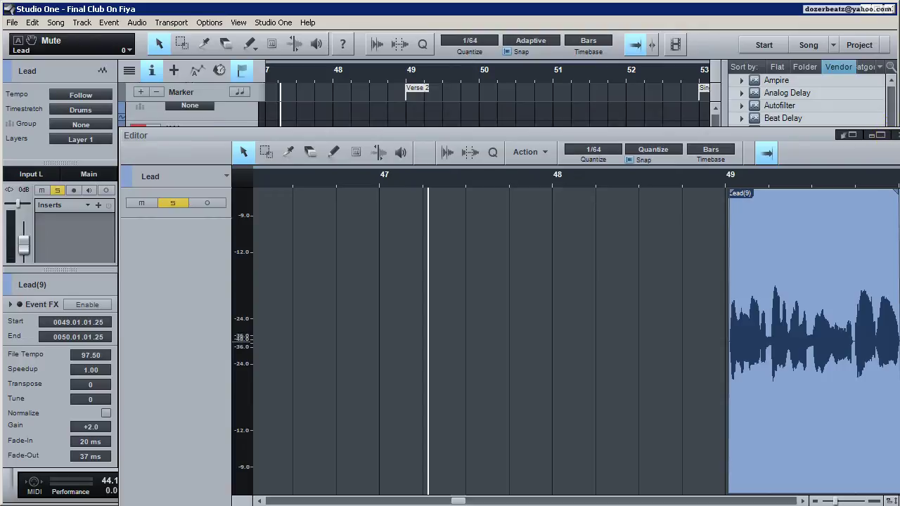
pyautogui.press('F2')
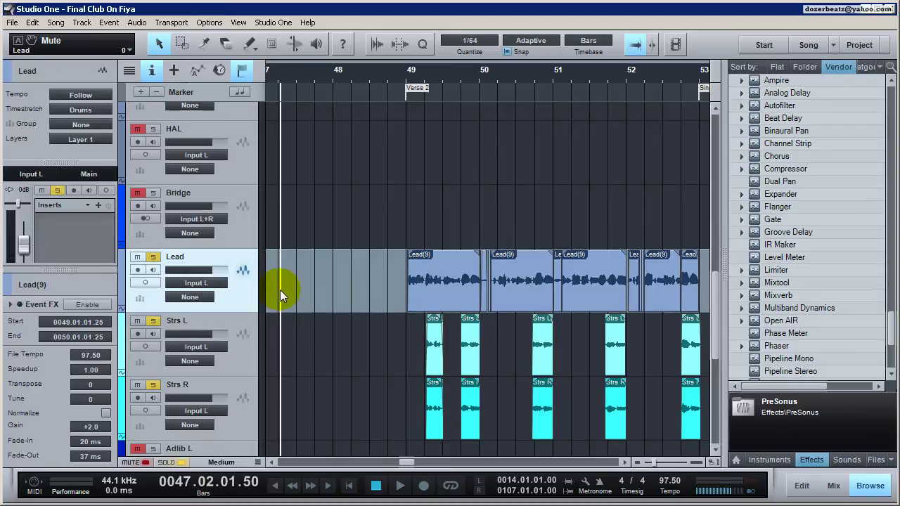
# Step: Add a bus for the selected Lead track and check the track's output assignment
pyautogui.press('Right')
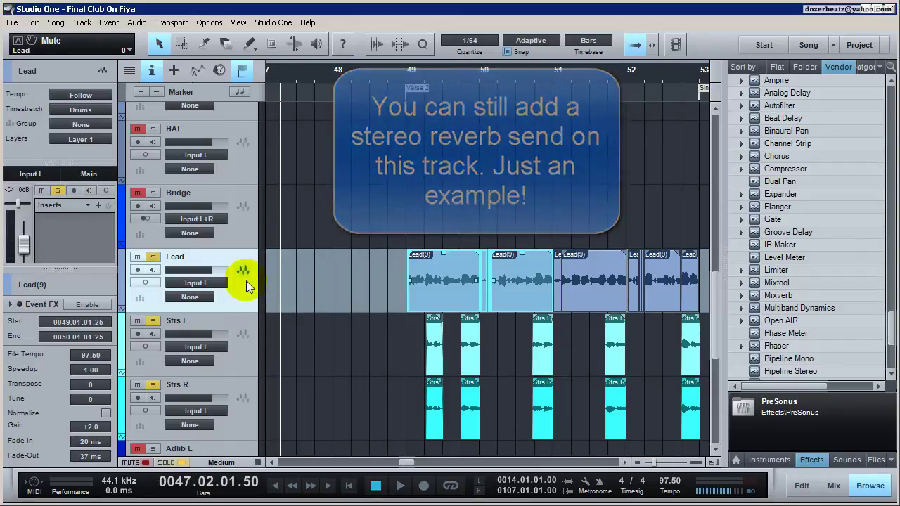
pyautogui.click(242, 359)
pyautogui.click(247, 397)
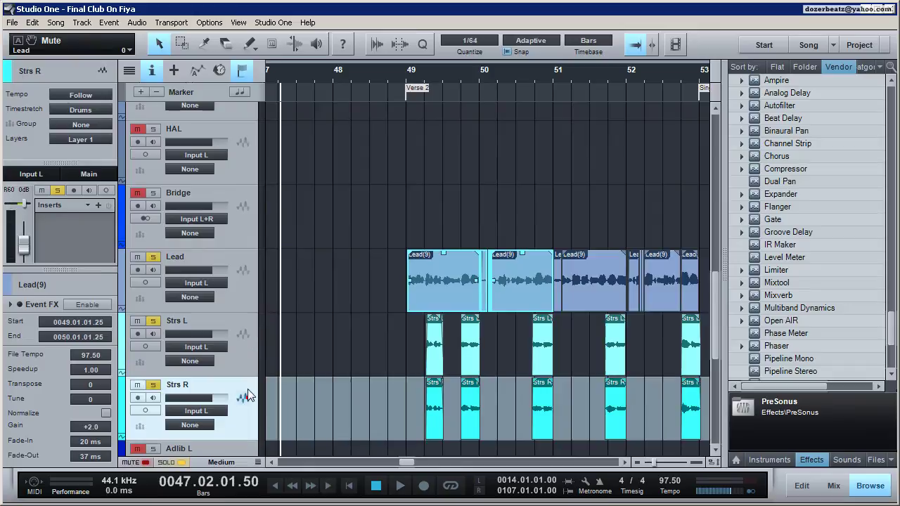
pyautogui.click(239, 297)
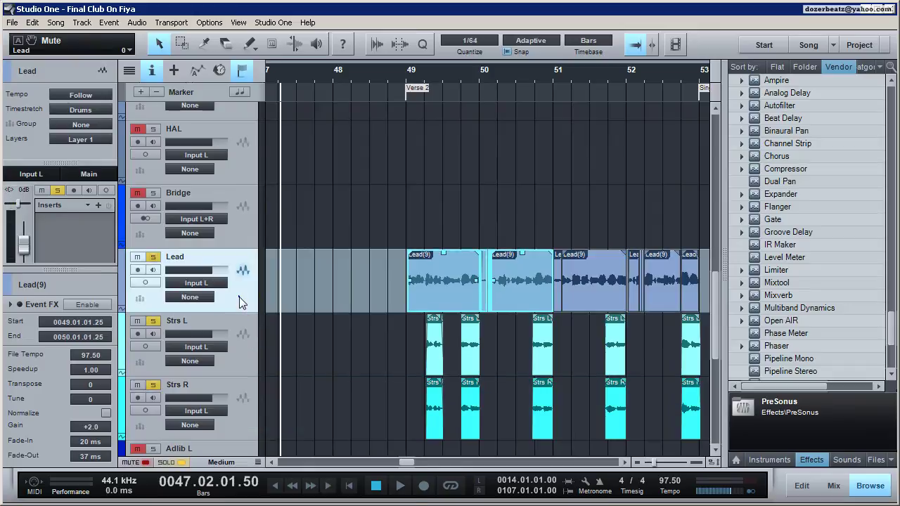
pyautogui.rightClick(239, 297)
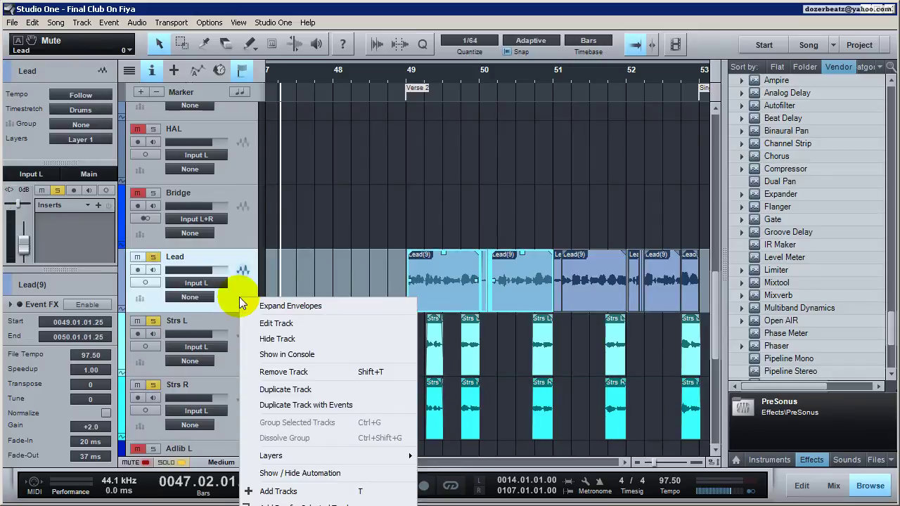
pyautogui.rightClick(249, 254)
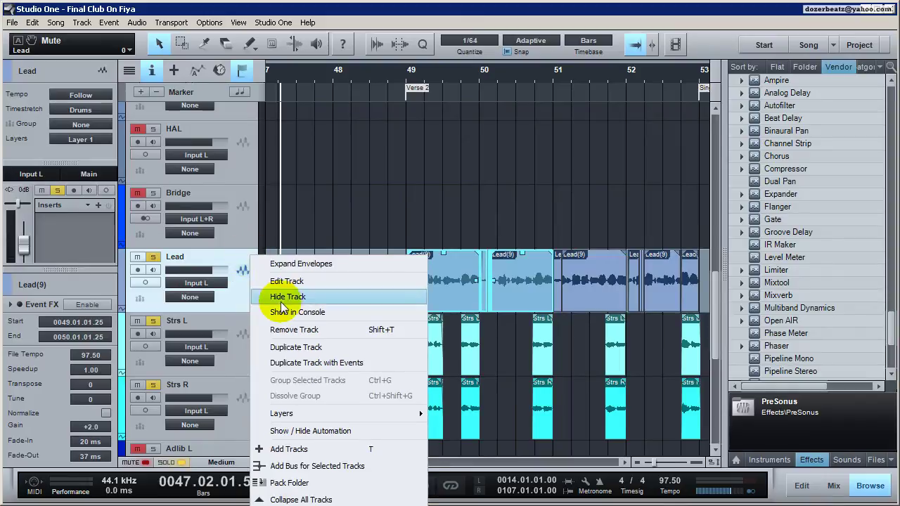
pyautogui.click(315, 467)
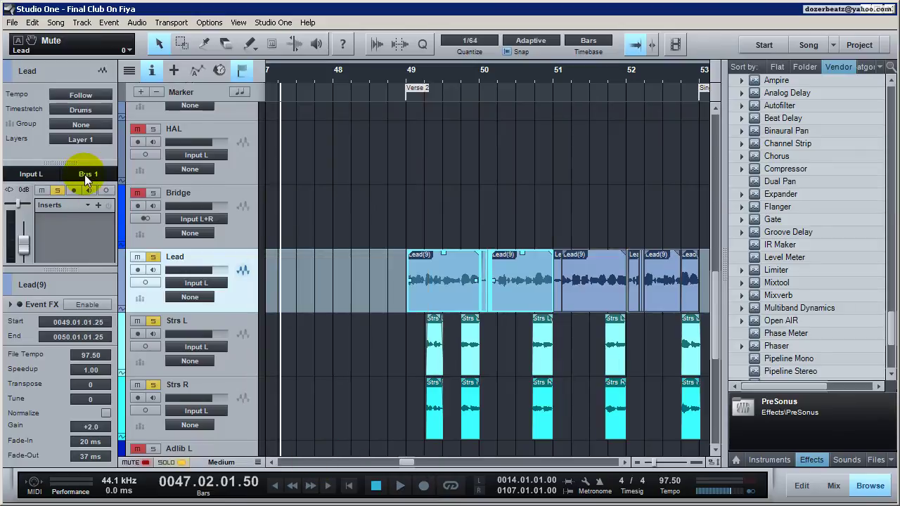
pyautogui.click(84, 174)
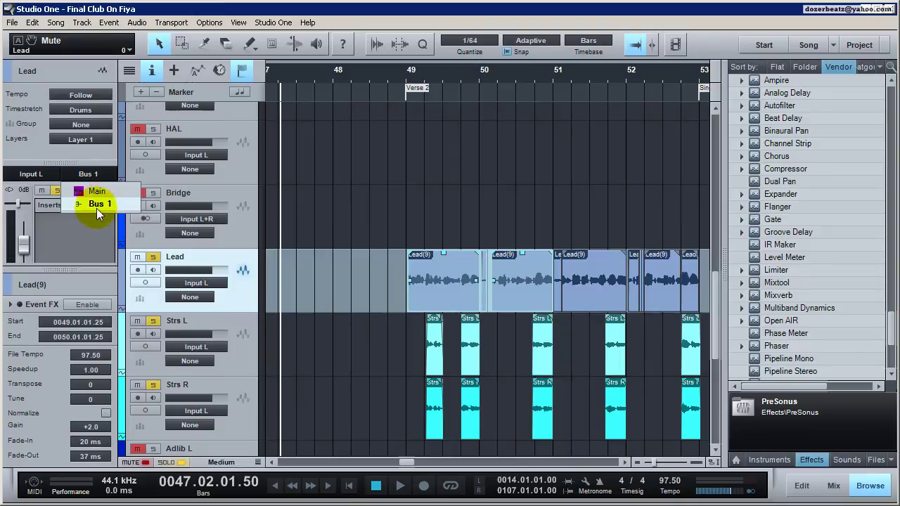
pyautogui.click(239, 292)
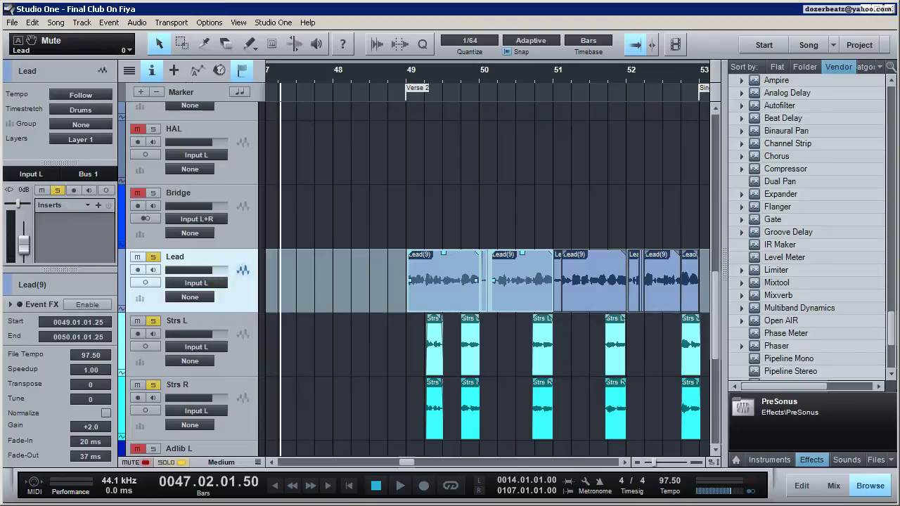
# Step: Show the new bus channel in the mixer and rename it LeadVox
pyautogui.click(832, 486)
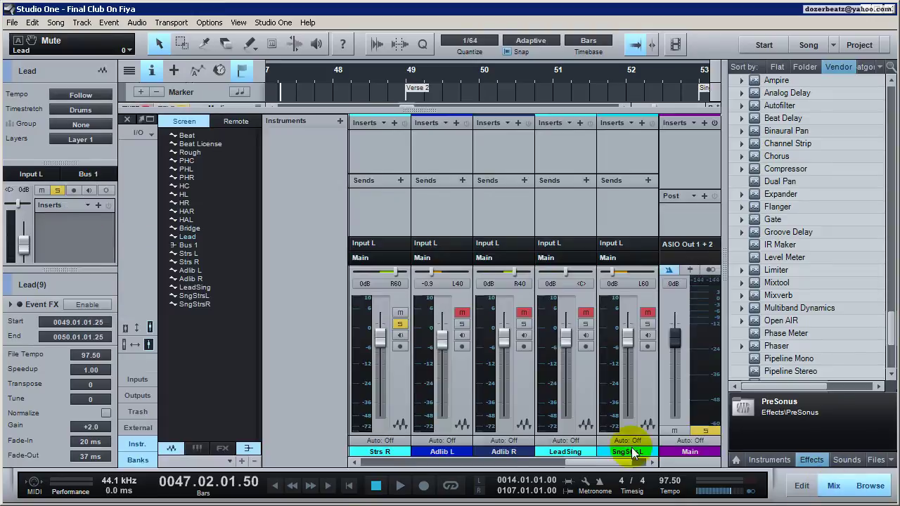
pyautogui.moveTo(573, 461); pyautogui.dragTo(521, 461)
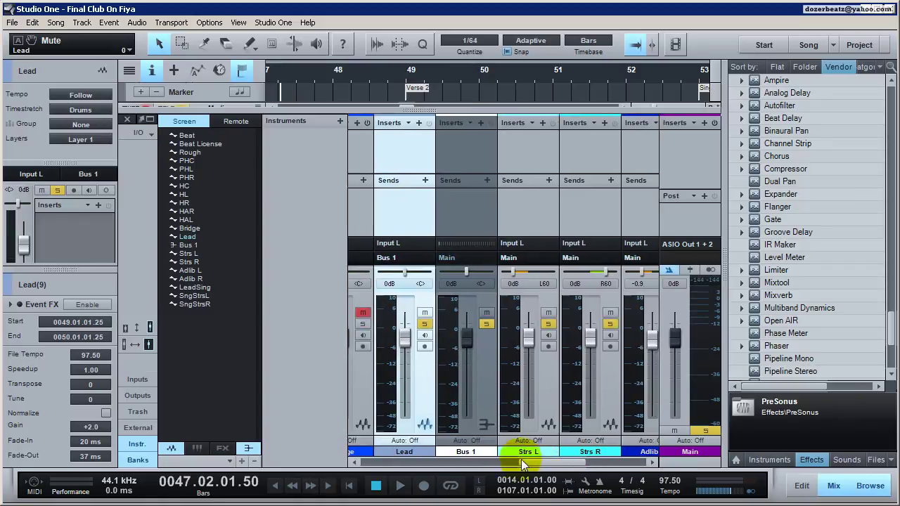
pyautogui.doubleClick(467, 451)
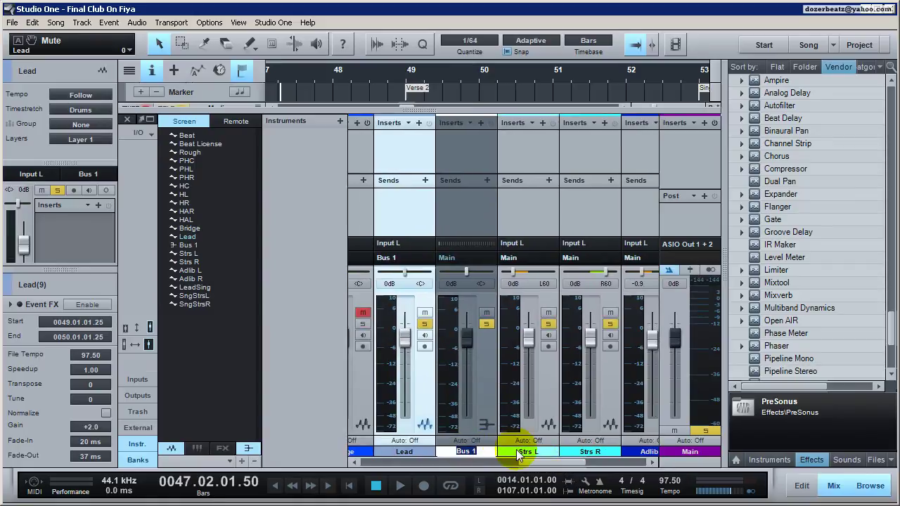
pyautogui.write('LEadVox')
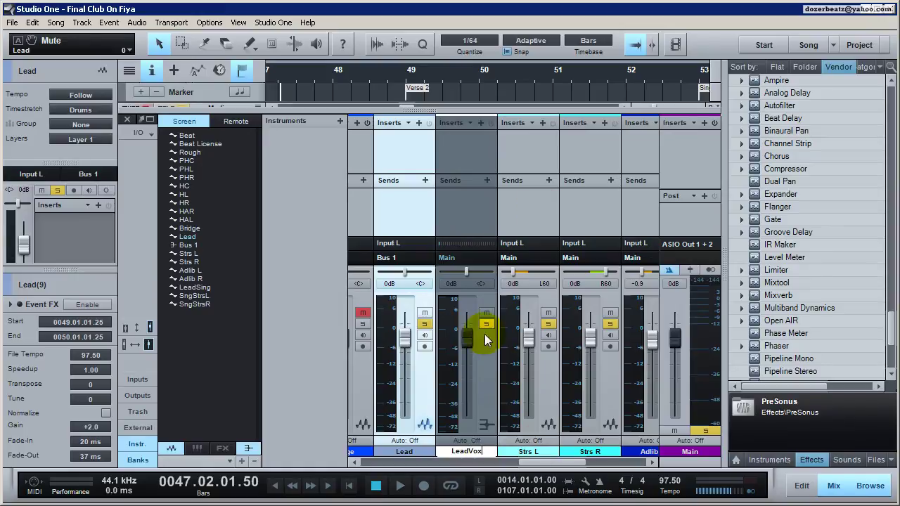
pyautogui.click(490, 373)
# Step: Colour the LeadVox bus channel yellow and move it after SngStrsR, beside the Main channel
pyautogui.click(468, 452)
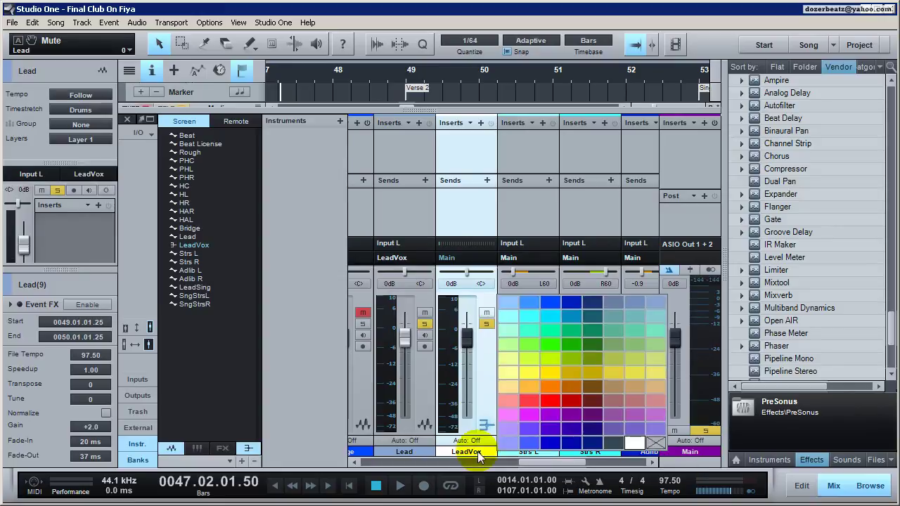
pyautogui.click(553, 375)
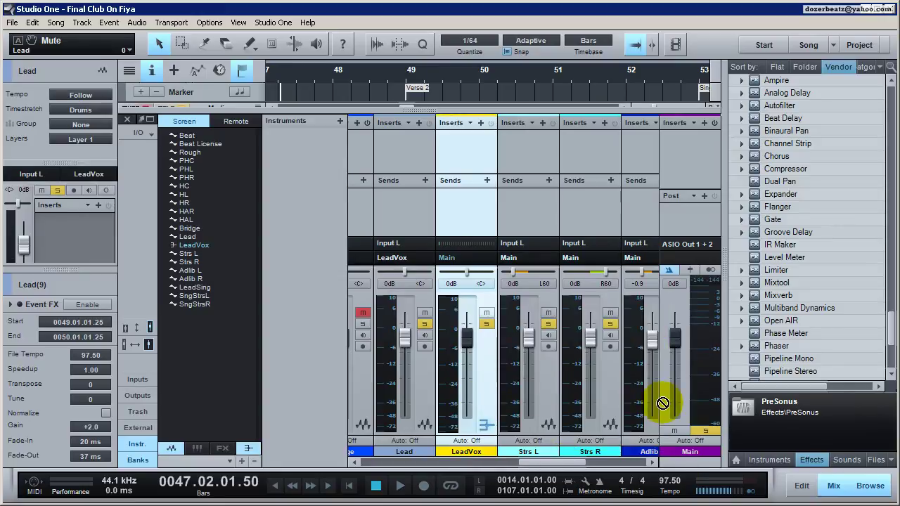
pyautogui.scroll(-2, 663, 401)
pyautogui.moveTo(725, 410); pyautogui.dragTo(656, 403)
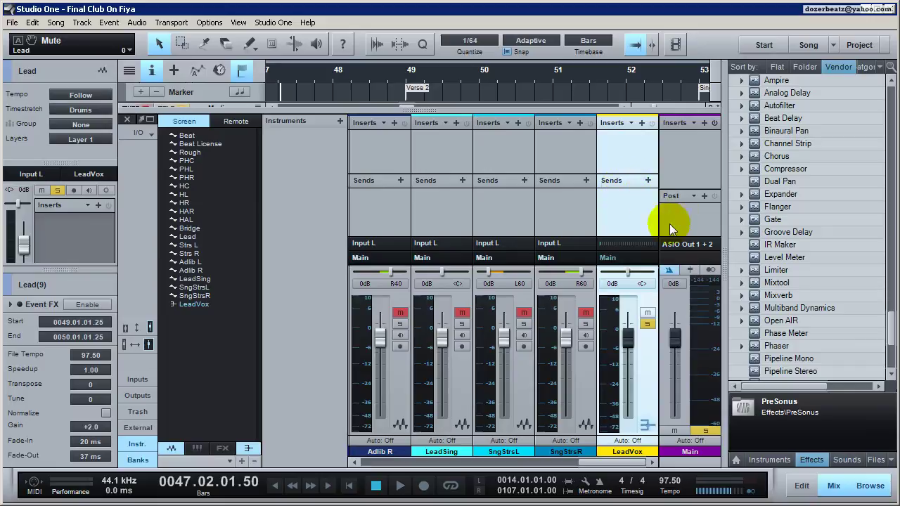
# Step: Mute the Strs L and Strs R tracks and place the playback cursor near the start of Verse 2
pyautogui.click(833, 487)
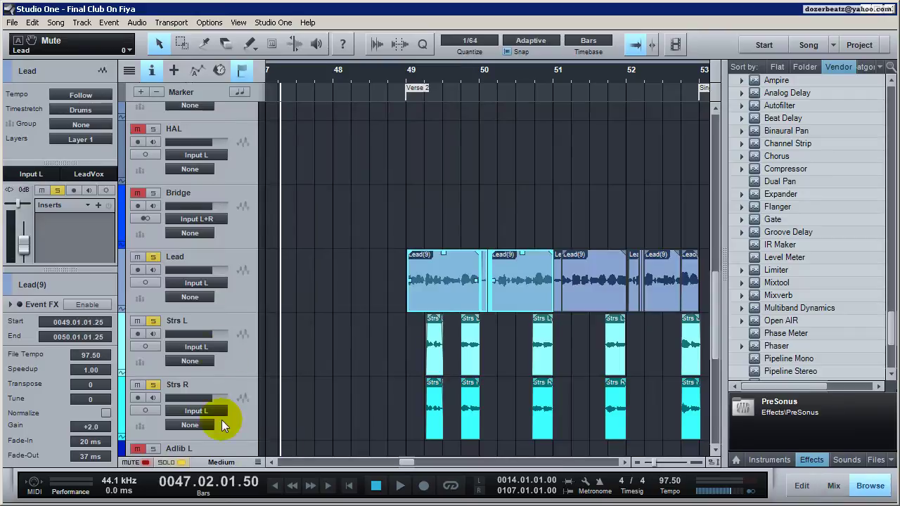
pyautogui.click(245, 271)
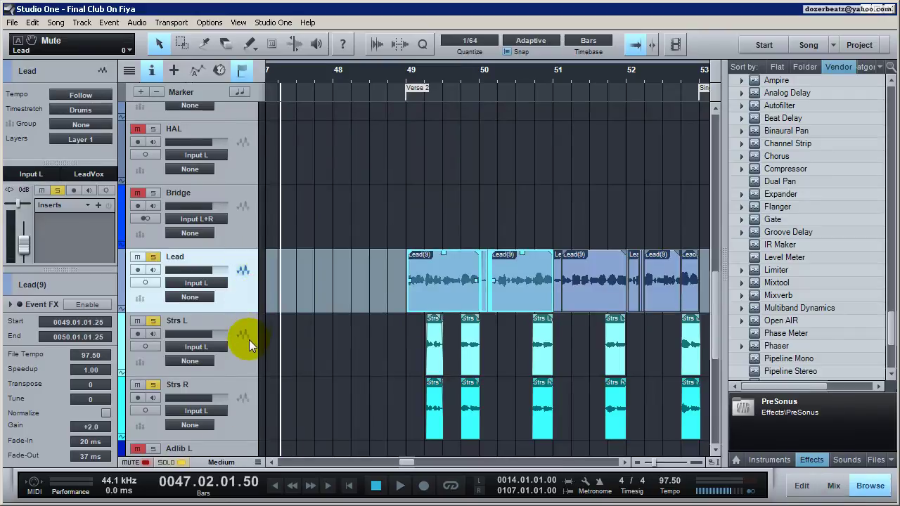
pyautogui.click(833, 487)
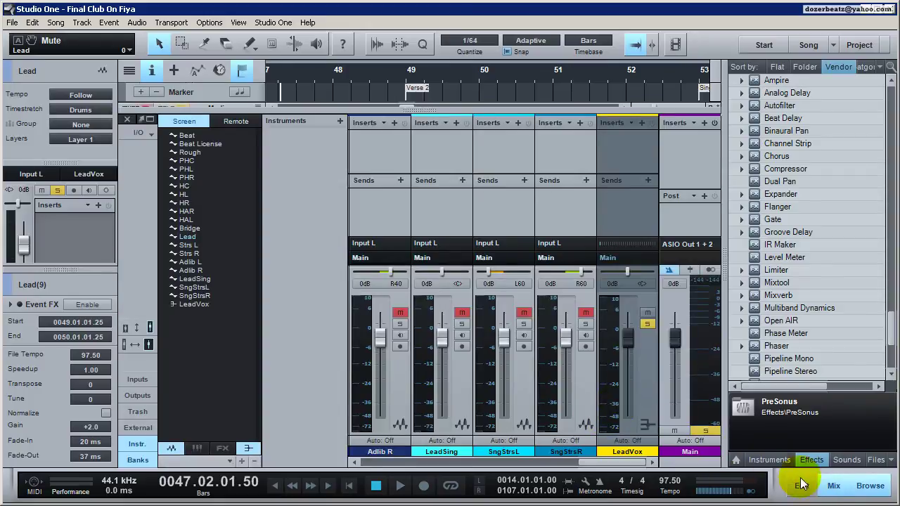
pyautogui.click(840, 490)
pyautogui.click(137, 322)
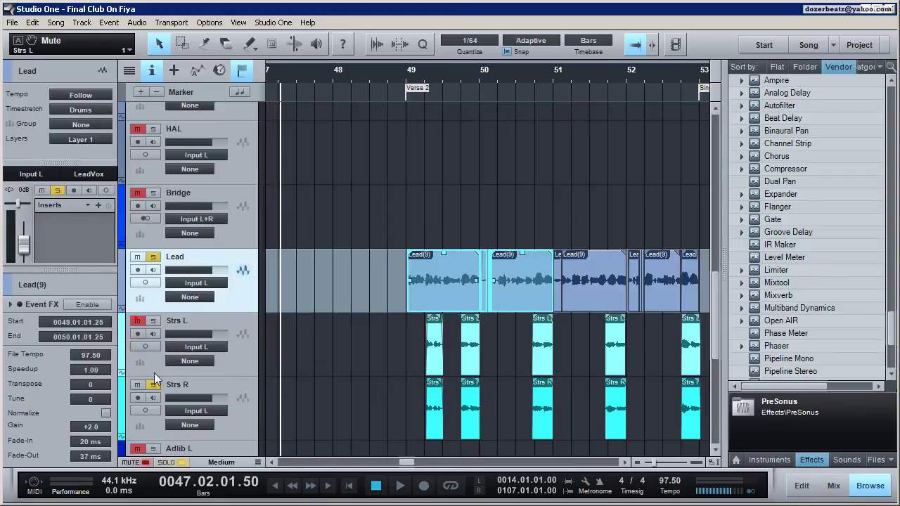
pyautogui.click(137, 385)
pyautogui.click(412, 73)
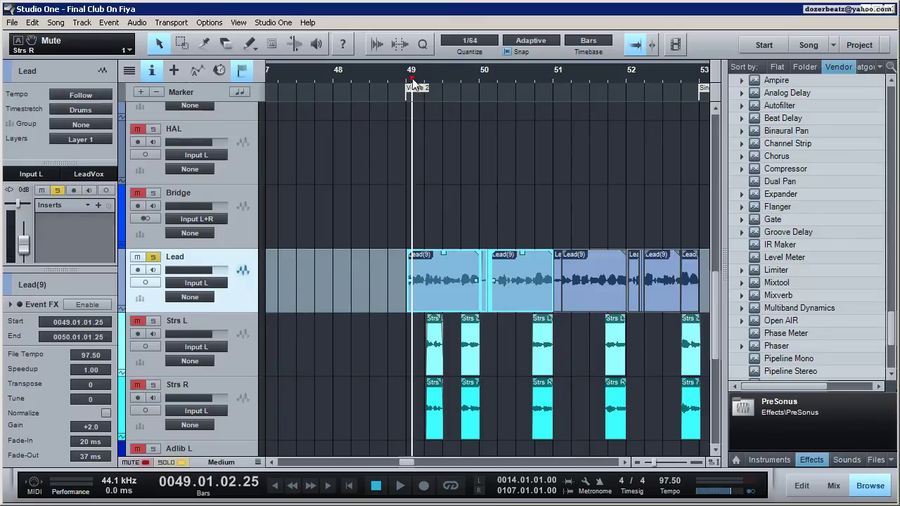
# Step: Play the Lead track briefly in the mixer, compare its channel with the LeadVox bus, and return to the arrangement
pyautogui.click(834, 486)
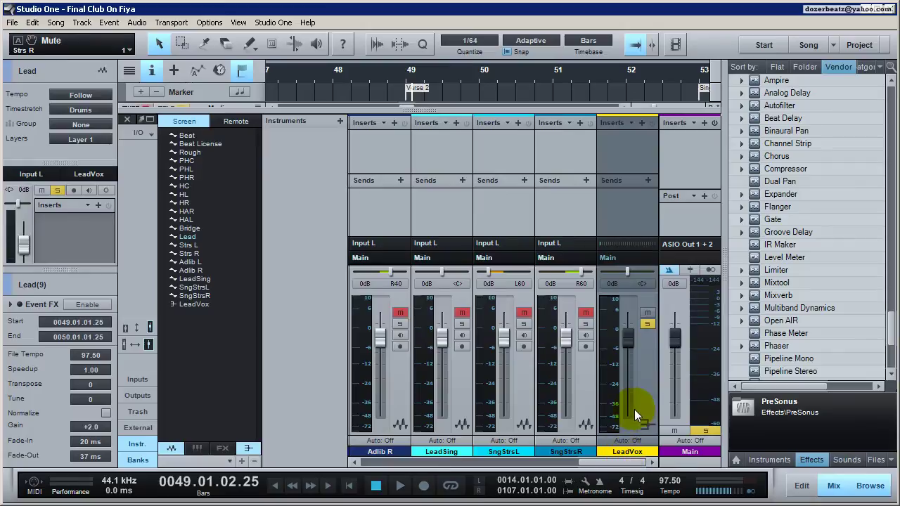
pyautogui.moveTo(615, 461); pyautogui.dragTo(534, 464)
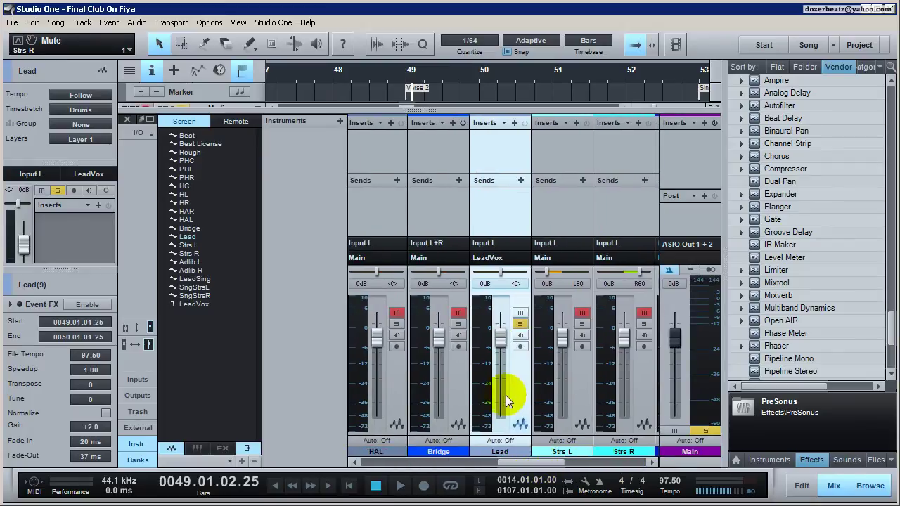
pyautogui.press('space')
pyautogui.press('space')
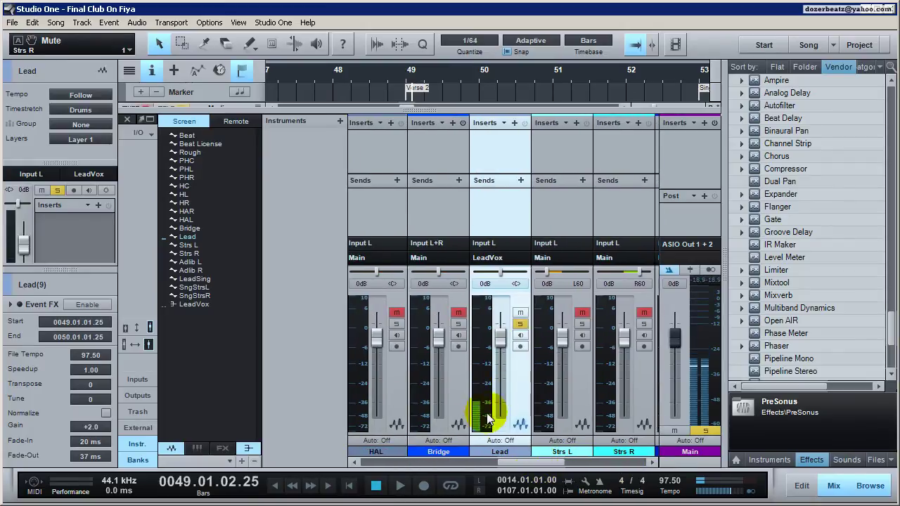
pyautogui.moveTo(536, 460); pyautogui.dragTo(616, 479)
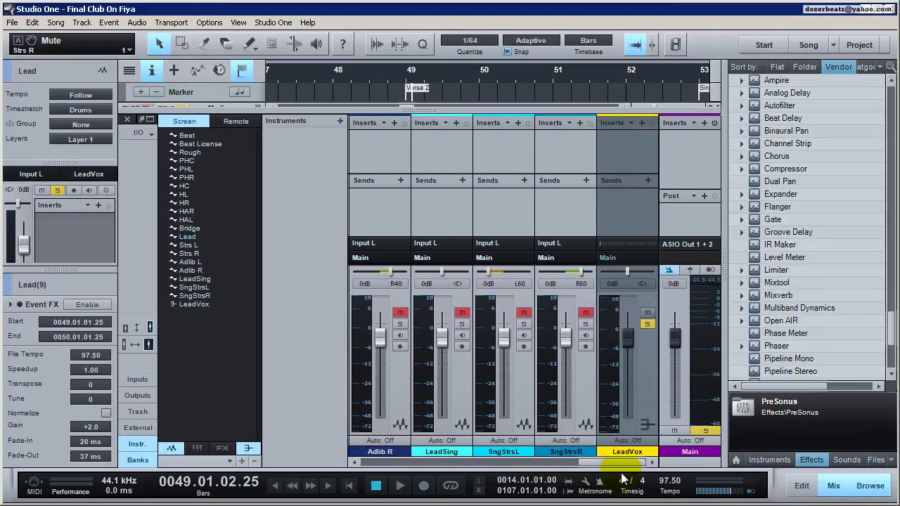
pyautogui.click(633, 395)
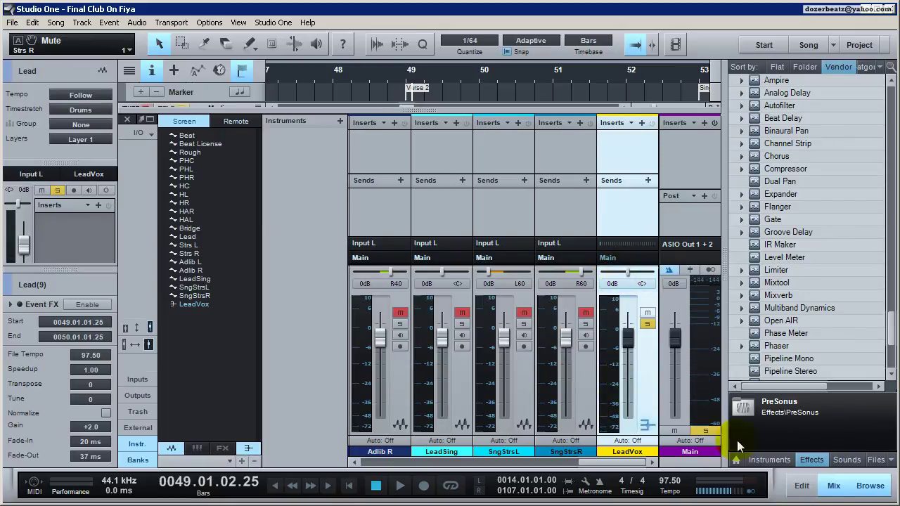
pyautogui.click(833, 486)
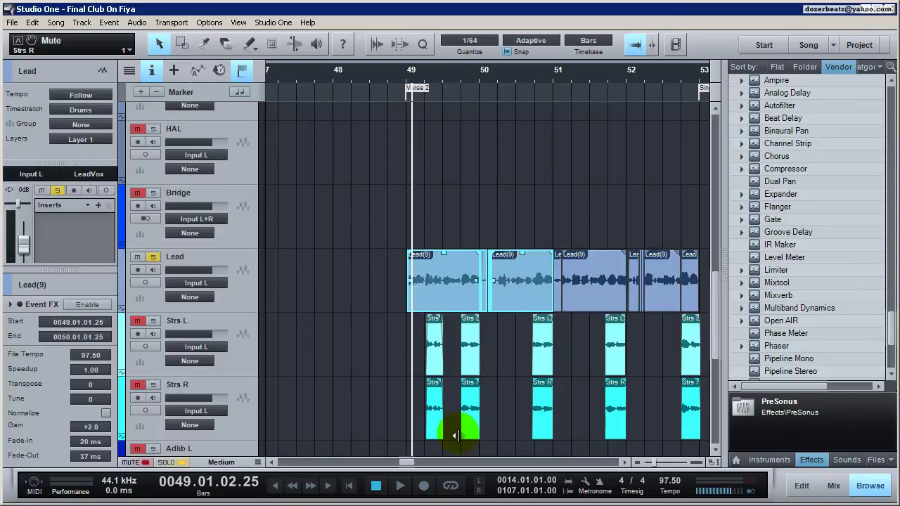
# Step: Unmute the Strs L and Strs R tracks and play the start of Verse 2 with the Lead track
pyautogui.click(137, 322)
pyautogui.click(136, 386)
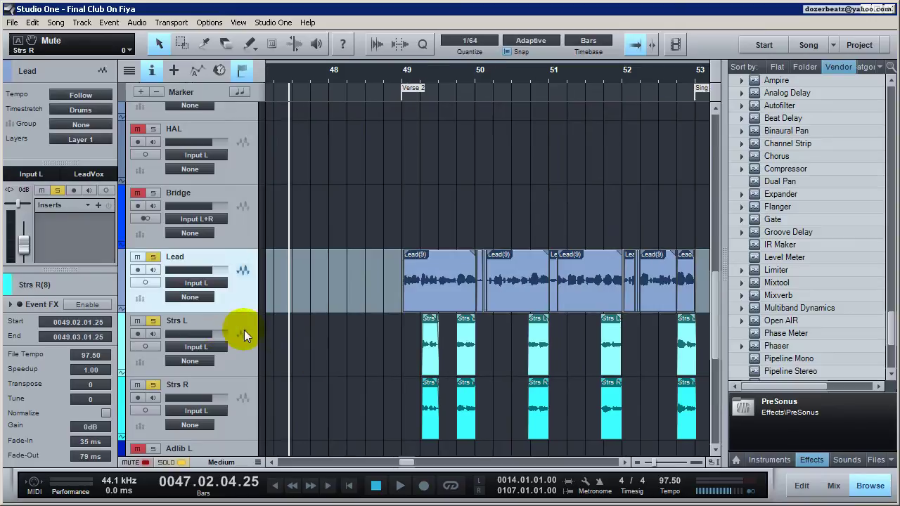
pyautogui.click(242, 335)
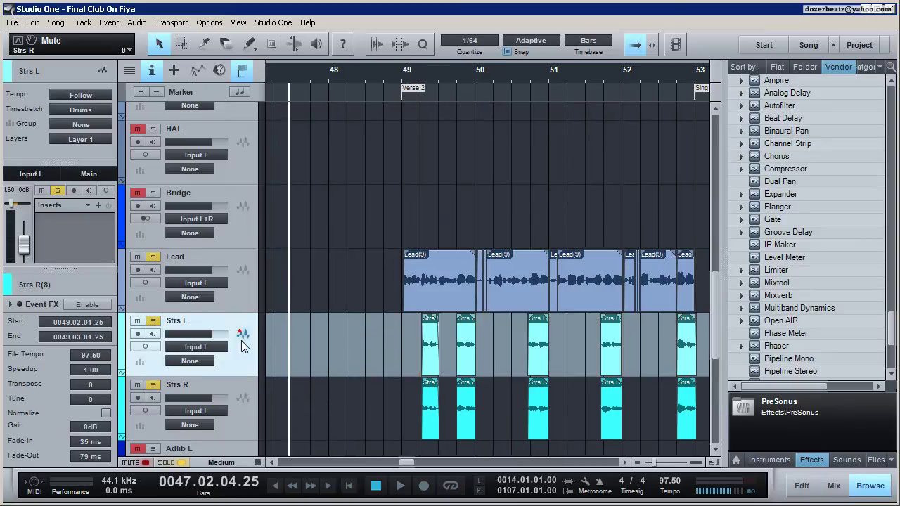
pyautogui.click(240, 401)
pyautogui.click(241, 355)
pyautogui.click(432, 72)
pyautogui.press('space')
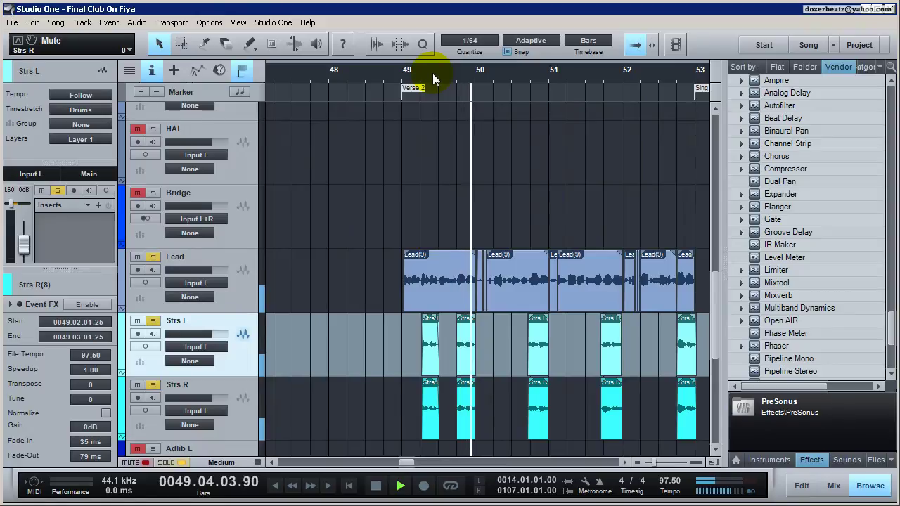
# Step: Play the Strs tracks with the Lead muted, unmute the Lead, and return the playback cursor to the start of Verse 2
pyautogui.press('space')
pyautogui.click(138, 270)
pyautogui.click(140, 270)
pyautogui.press('space')
pyautogui.press('space')
pyautogui.click(138, 256)
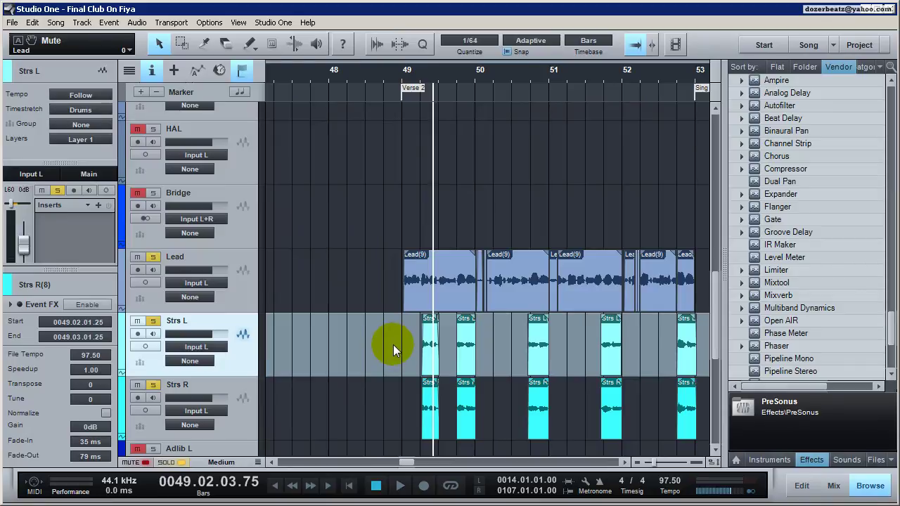
pyautogui.click(419, 97)
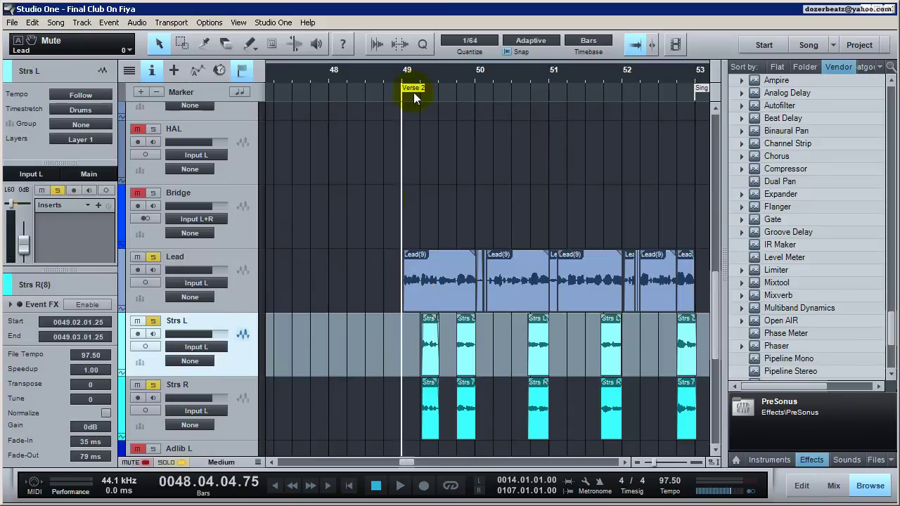
# Step: Compare the channel settings of the Strs L and Strs R tracks by selecting each in turn
pyautogui.click(246, 335)
pyautogui.click(243, 391)
pyautogui.click(239, 353)
pyautogui.press('Down')
pyautogui.click(250, 372)
pyautogui.click(243, 395)
pyautogui.click(245, 371)
pyautogui.click(244, 394)
pyautogui.click(245, 371)
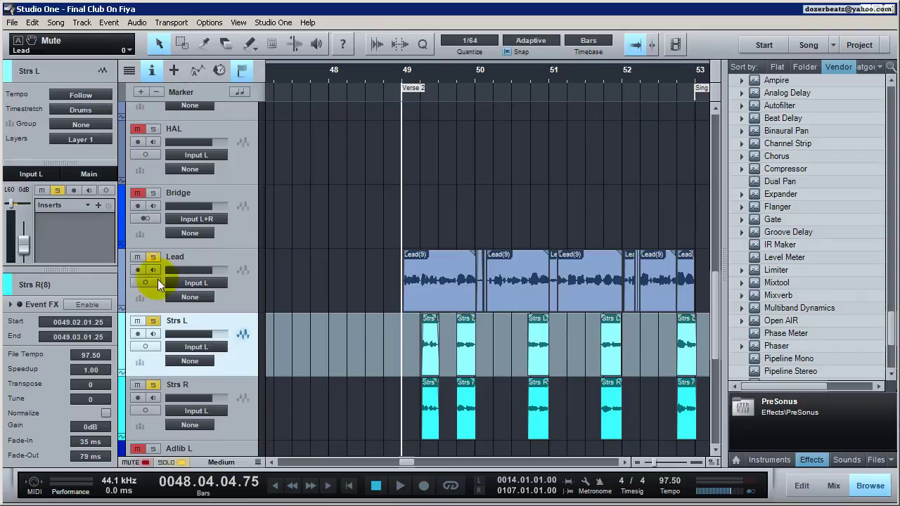
pyautogui.click(230, 393)
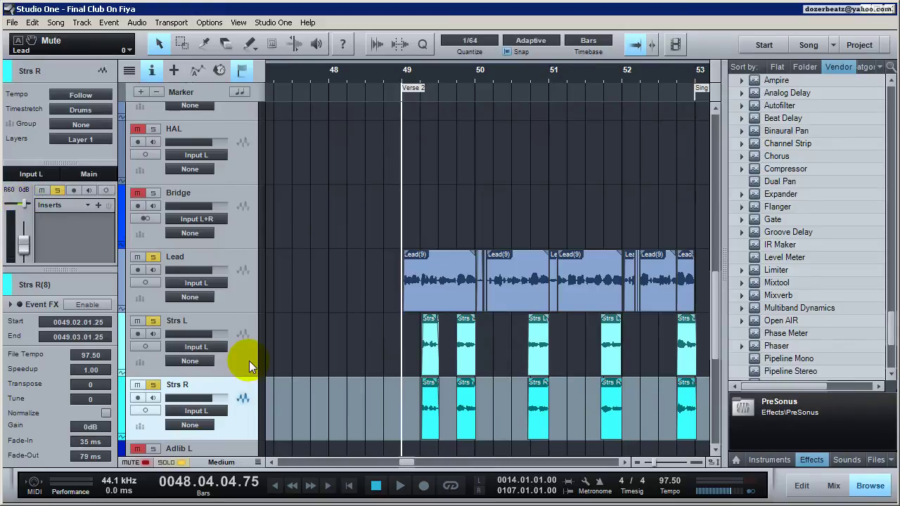
pyautogui.click(234, 355)
pyautogui.click(246, 390)
pyautogui.click(242, 357)
pyautogui.click(245, 391)
pyautogui.click(247, 358)
pyautogui.click(248, 370)
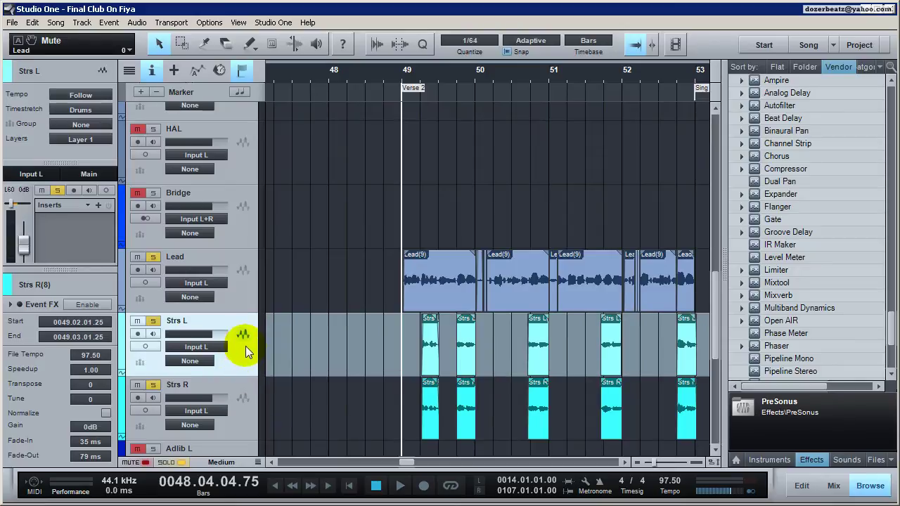
pyautogui.click(245, 388)
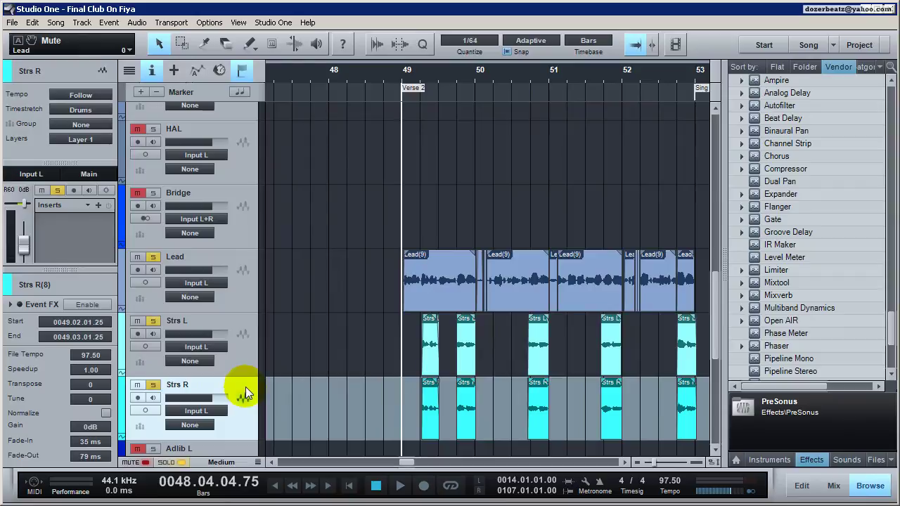
pyautogui.click(244, 393)
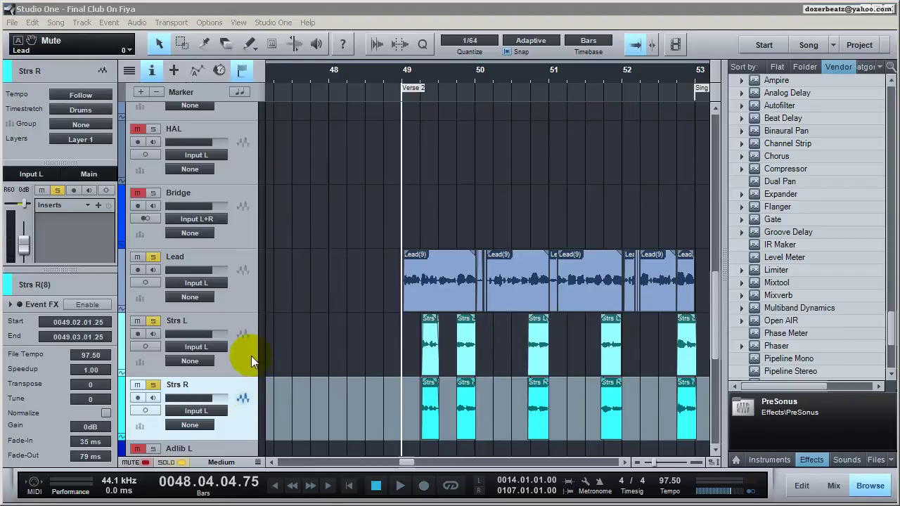
# Step: Select the Strs L and Strs R tracks together and add one bus for both of them
pyautogui.click(244, 347)
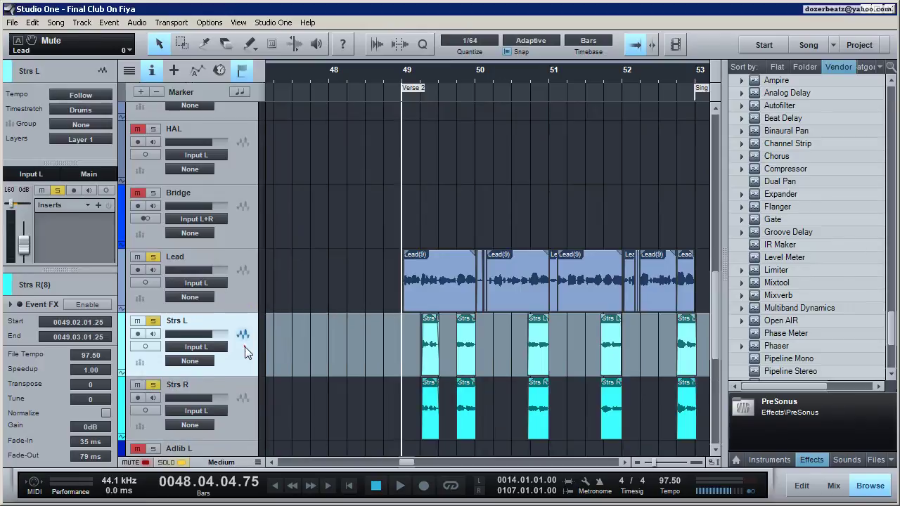
pyautogui.click(244, 398)
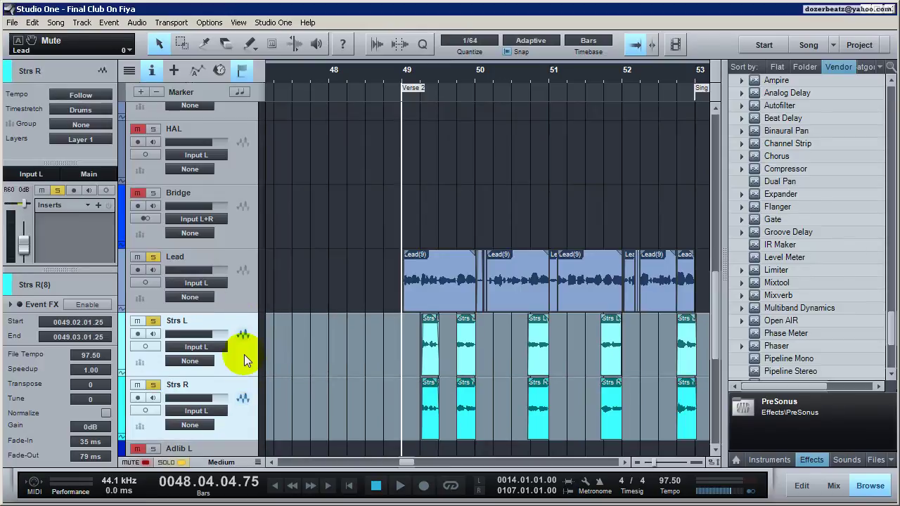
pyautogui.keyDown('shift'); pyautogui.click(243, 355); pyautogui.keyUp('shift')
pyautogui.rightClick(244, 380)
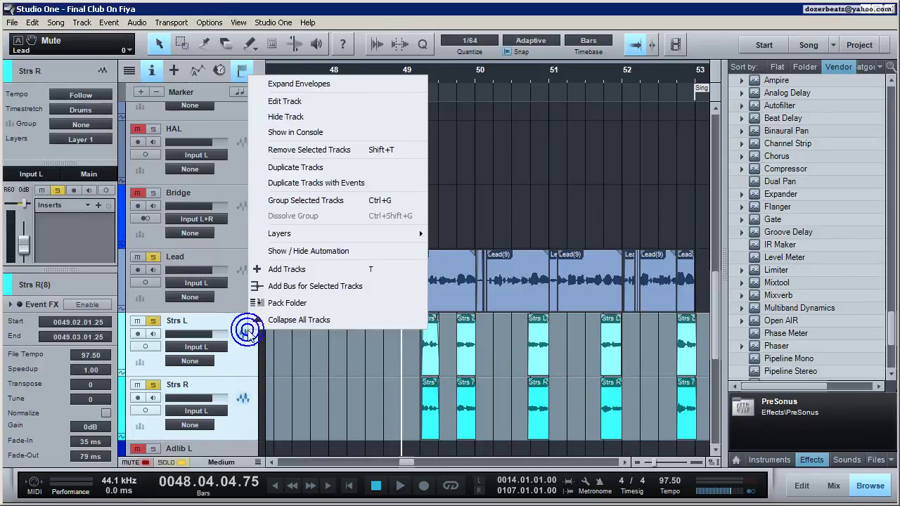
pyautogui.click(276, 288)
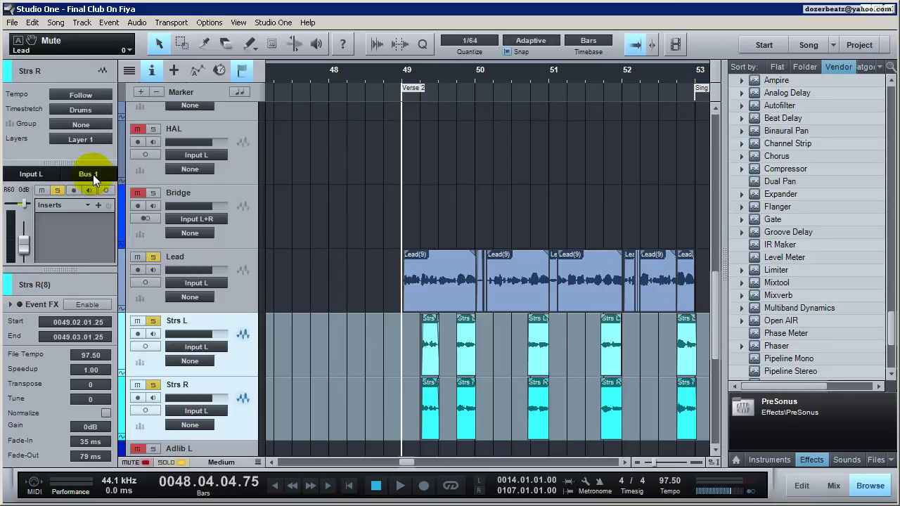
# Step: Show the mixer and compare the Strs L and Strs R channels with their new Bus 1 channel
pyautogui.click(831, 486)
pyautogui.moveTo(580, 461); pyautogui.dragTo(535, 454)
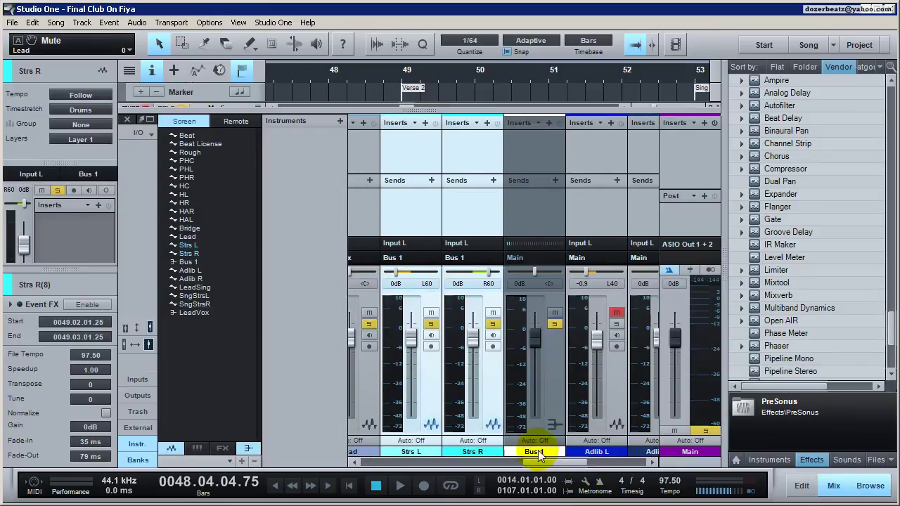
pyautogui.click(429, 383)
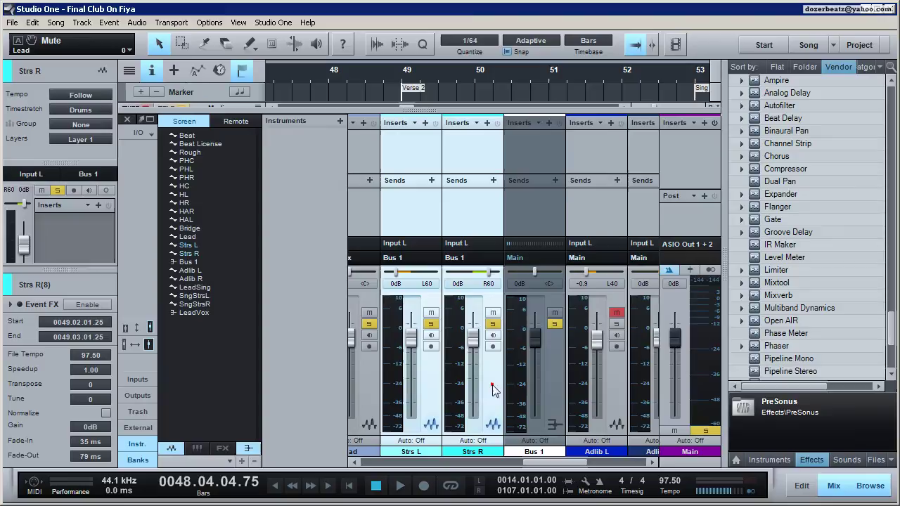
pyautogui.click(539, 379)
pyautogui.click(435, 367)
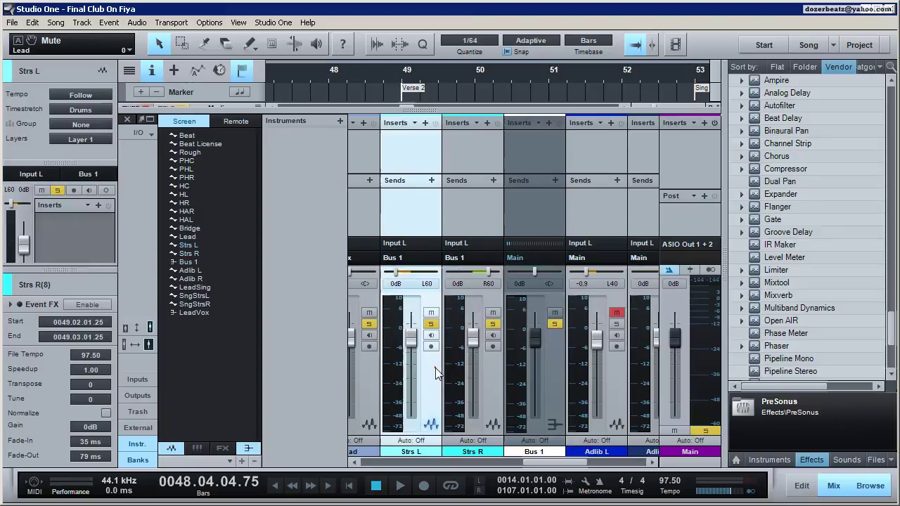
pyautogui.click(489, 377)
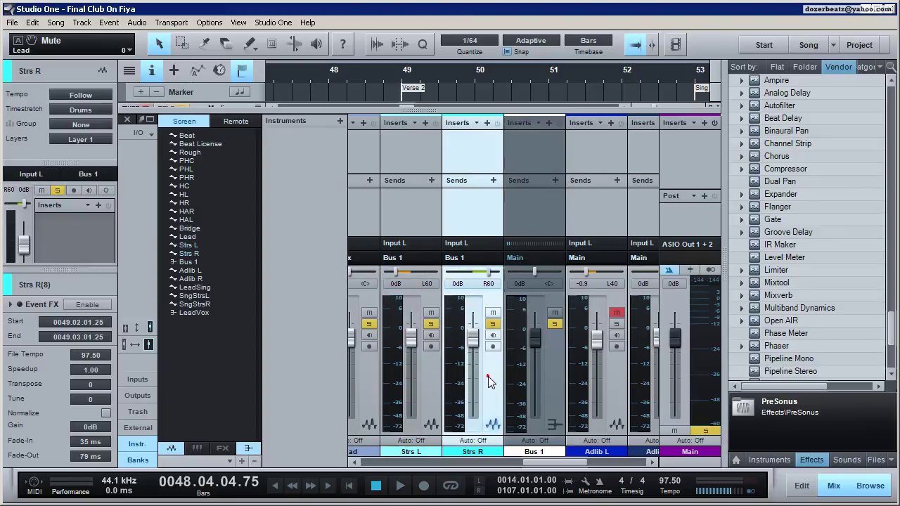
pyautogui.click(549, 378)
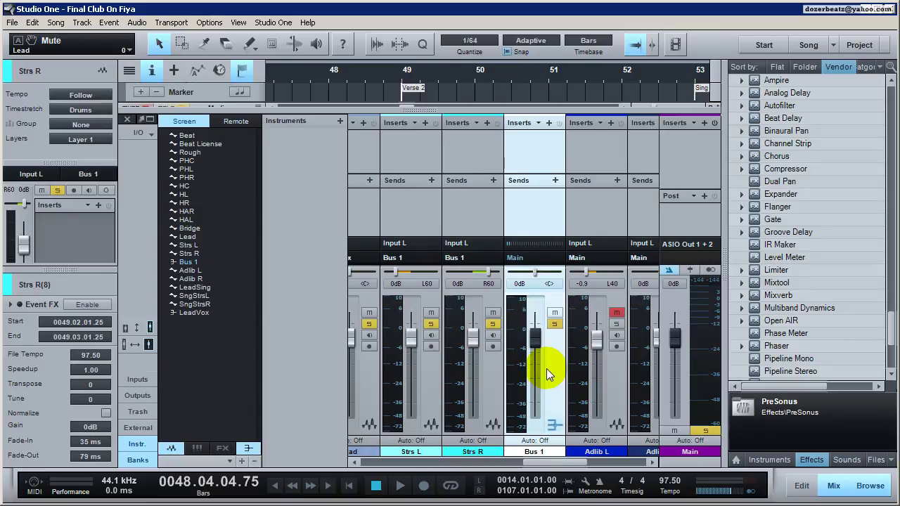
# Step: Rename the Bus 1 channel to Lead Stress
pyautogui.click(547, 454)
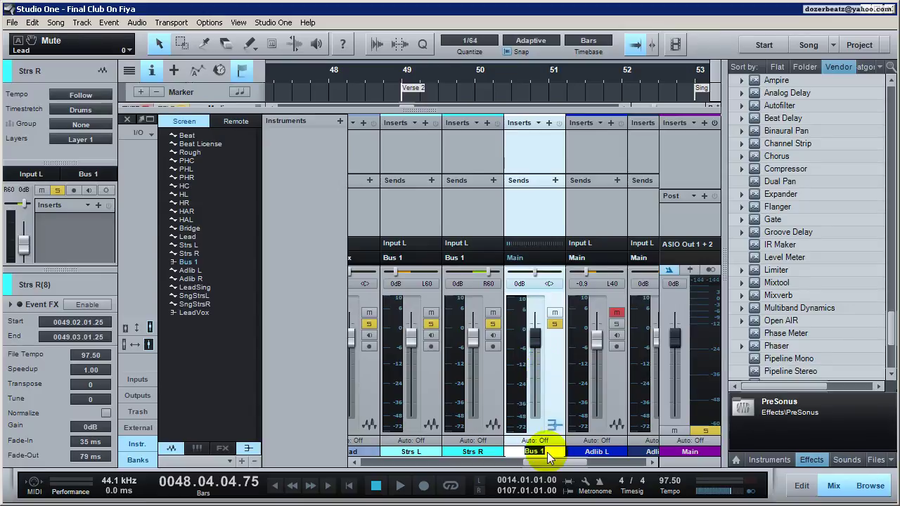
pyautogui.write('Le')
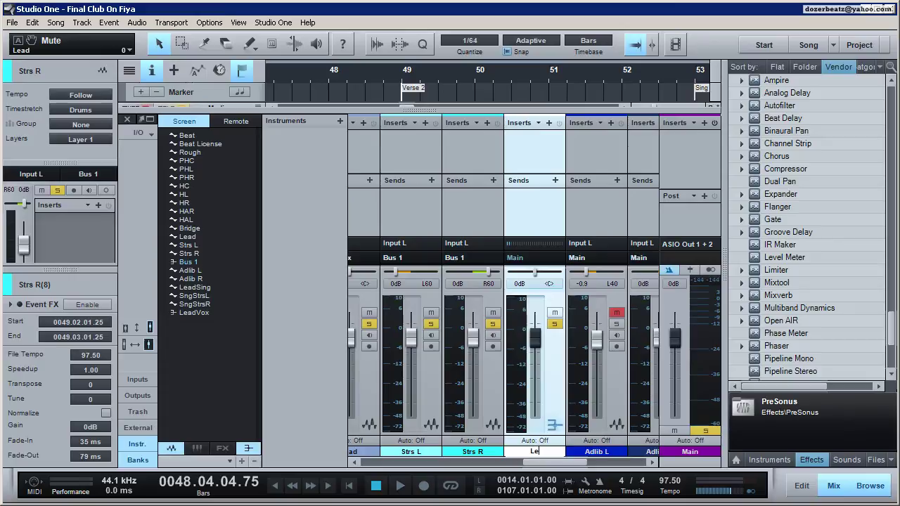
pyautogui.write('ad Stress')
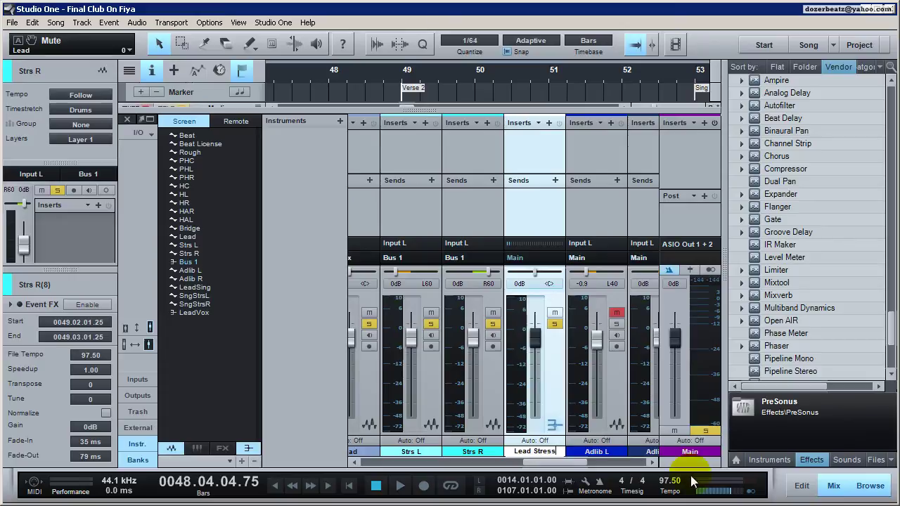
pyautogui.press('Return')
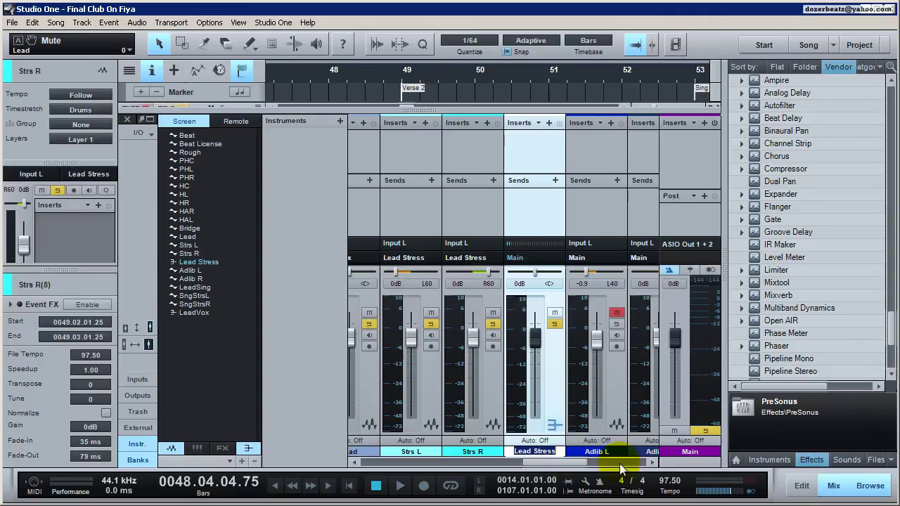
# Step: Colour the Lead Stress bus yellow and move it after LeadVox, beside the Main channel
pyautogui.click(556, 450)
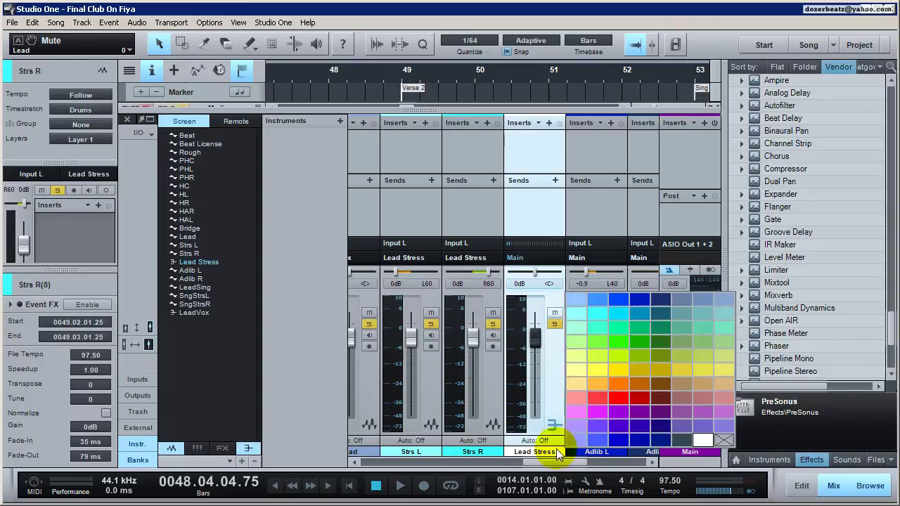
pyautogui.click(621, 375)
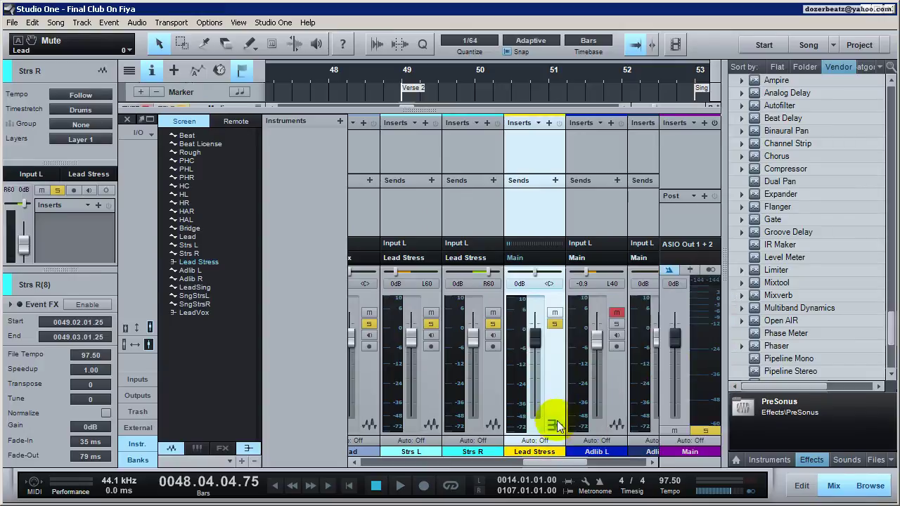
pyautogui.moveTo(557, 398); pyautogui.dragTo(656, 393)
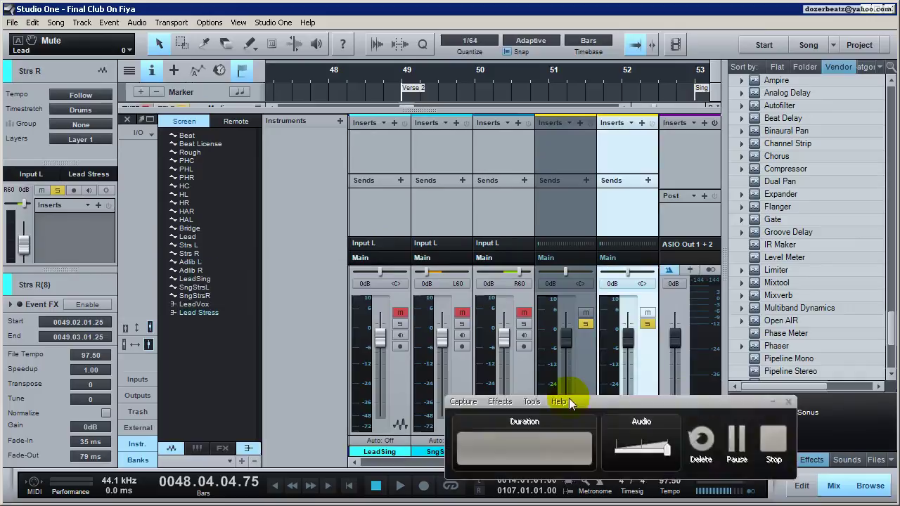
# Step: Mute the LeadVox bus, review the Strs channels in the mixer, and return to the arrangement
pyautogui.click(585, 312)
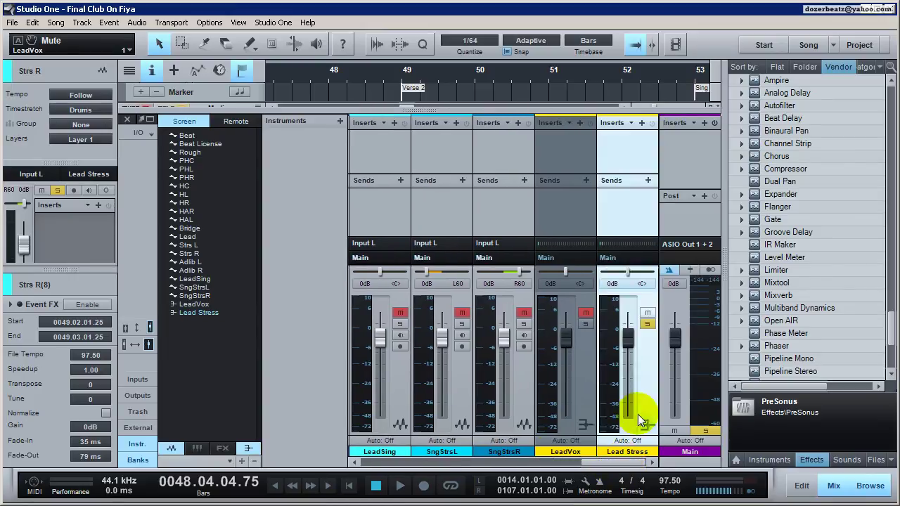
pyautogui.moveTo(618, 462); pyautogui.dragTo(534, 464)
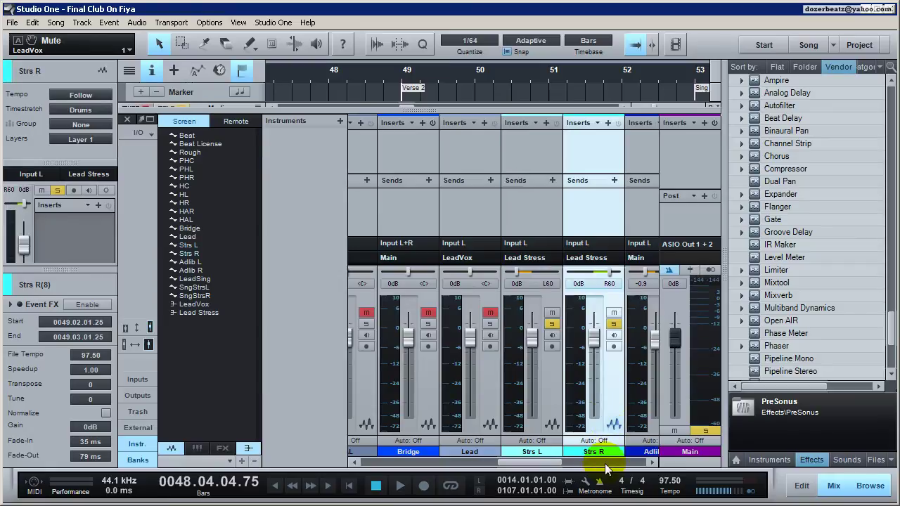
pyautogui.click(833, 484)
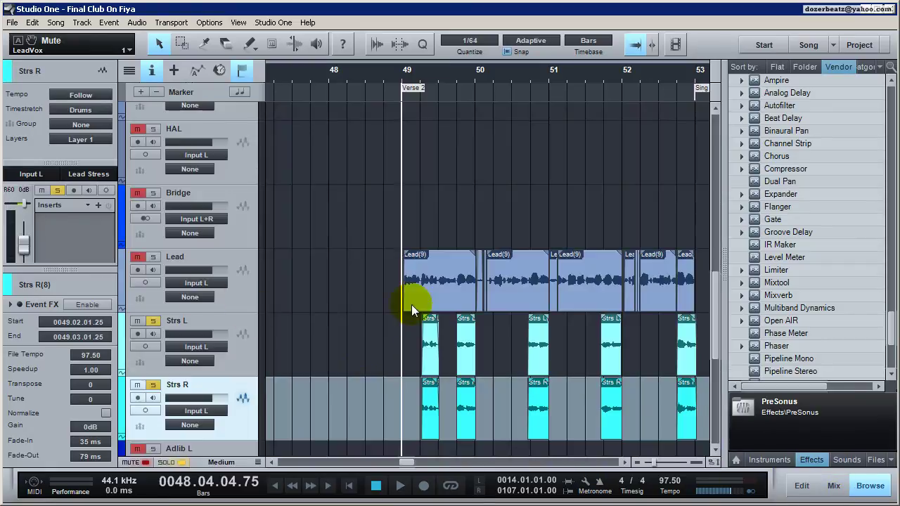
# Step: Place the playback cursor at the first Strs events in Verse 2 and play them briefly
pyautogui.click(423, 78)
pyautogui.click(616, 418)
pyautogui.press('space')
pyautogui.press('space')
# Step: Reopen the mixer and check that the Strs L and Strs R channels are both output to the Lead Stress bus
pyautogui.click(833, 485)
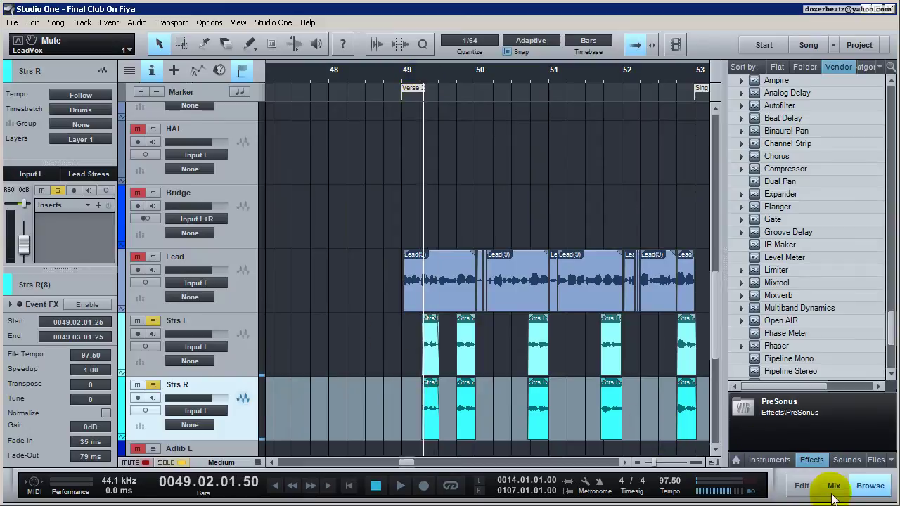
pyautogui.click(548, 404)
pyautogui.click(614, 400)
pyautogui.click(545, 465)
pyautogui.moveTo(545, 465); pyautogui.dragTo(551, 464)
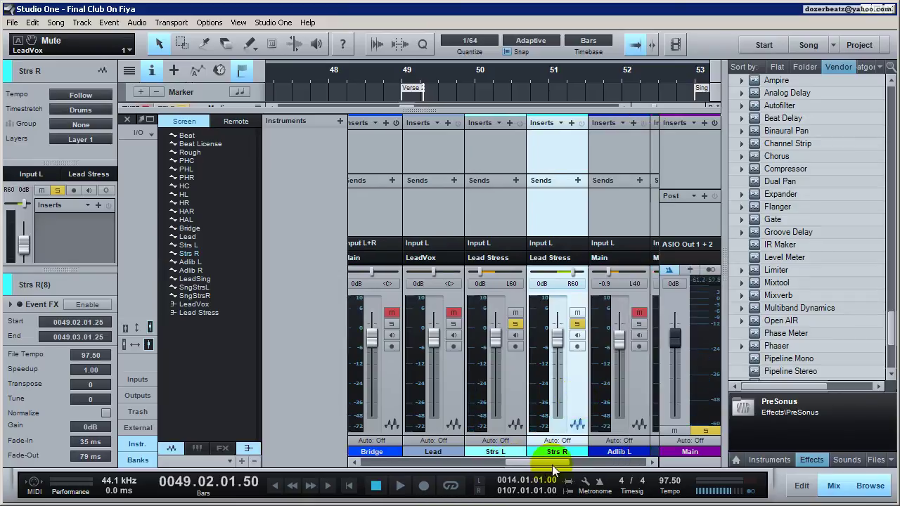
pyautogui.click(491, 259)
pyautogui.click(513, 286)
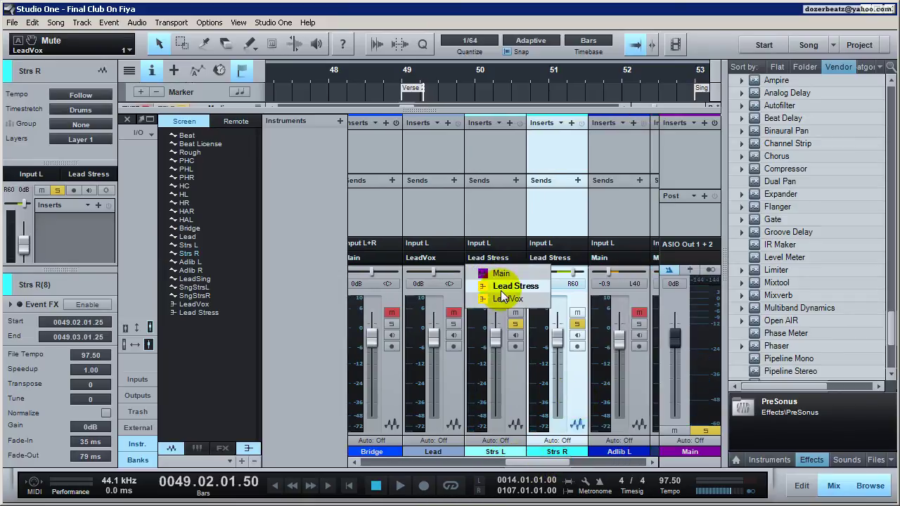
pyautogui.click(553, 259)
pyautogui.click(570, 286)
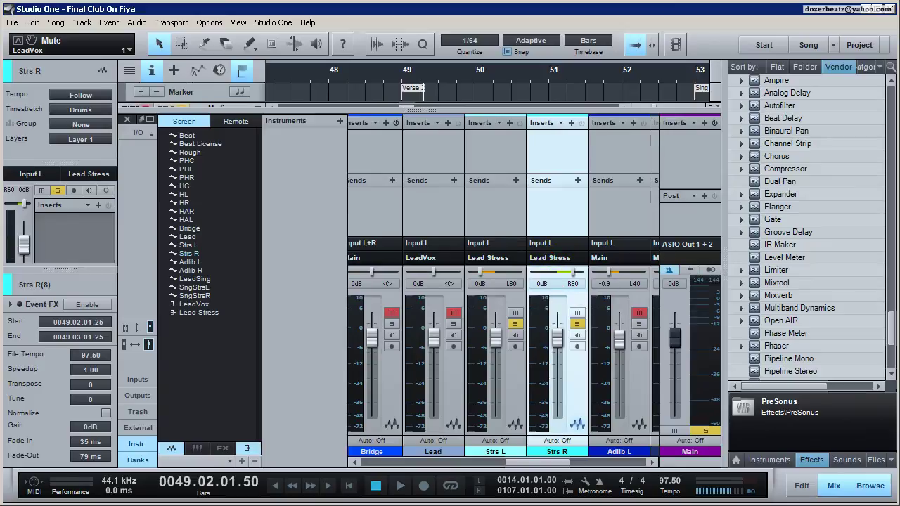
# Step: Play the song briefly while watching the meters of the Lead Stress bus and the Main channel
pyautogui.moveTo(554, 465); pyautogui.dragTo(643, 465)
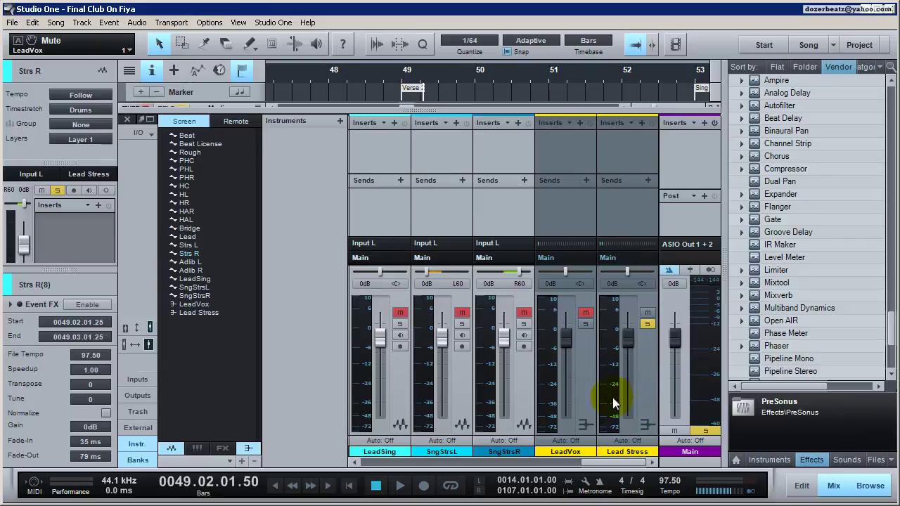
pyautogui.press('space')
pyautogui.press('space')
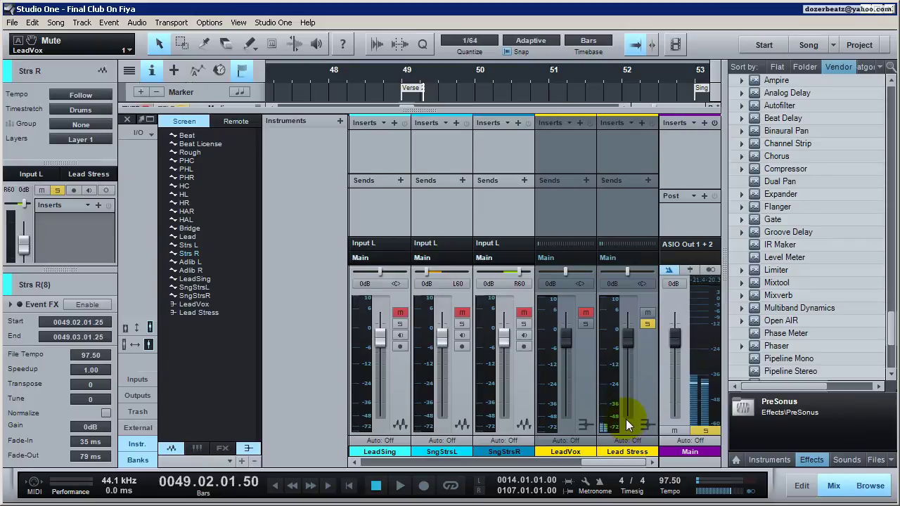
# Step: Check the output choices of the Lead Stress bus, keep it on Main, and play the song briefly
pyautogui.click(615, 260)
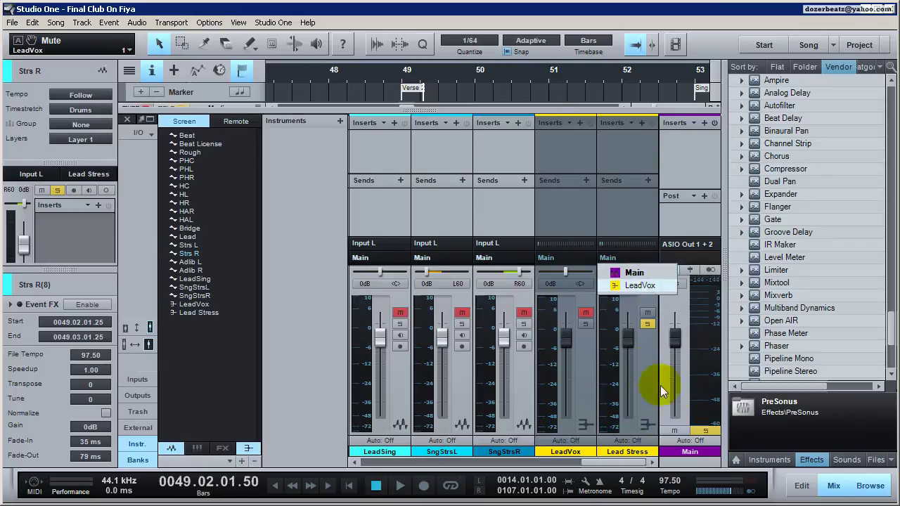
pyautogui.click(637, 398)
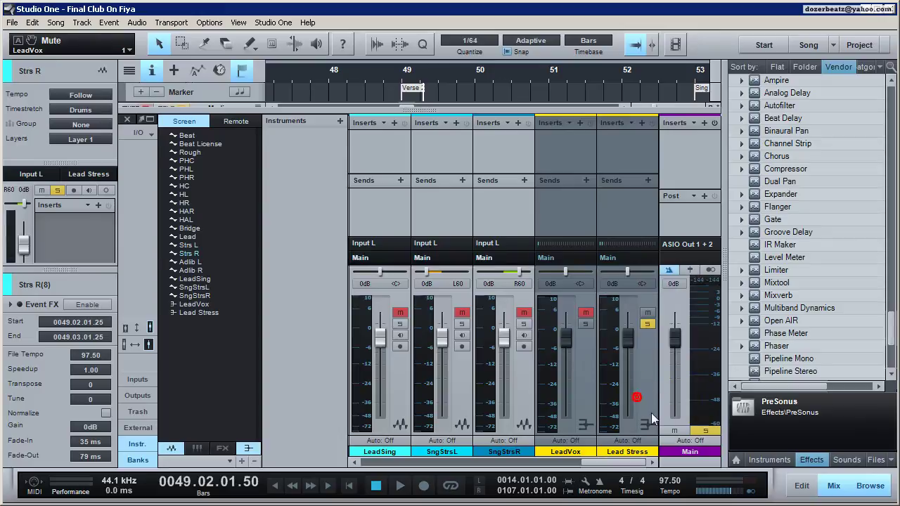
pyautogui.press('space')
pyautogui.press('space')
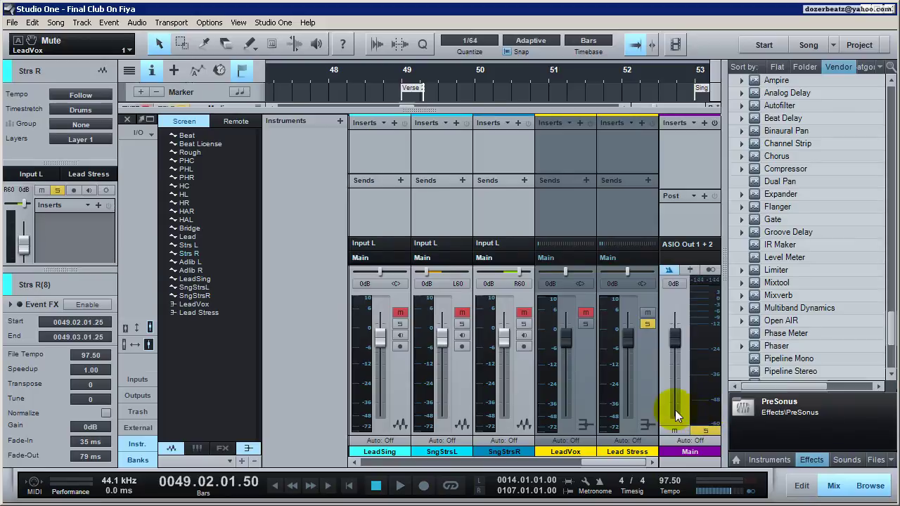
# Step: Return to the arrangement, open the first Verse 2 Lead event in the audio editor, view its Melodyne options, and close the editor
pyautogui.click(832, 489)
pyautogui.click(427, 279)
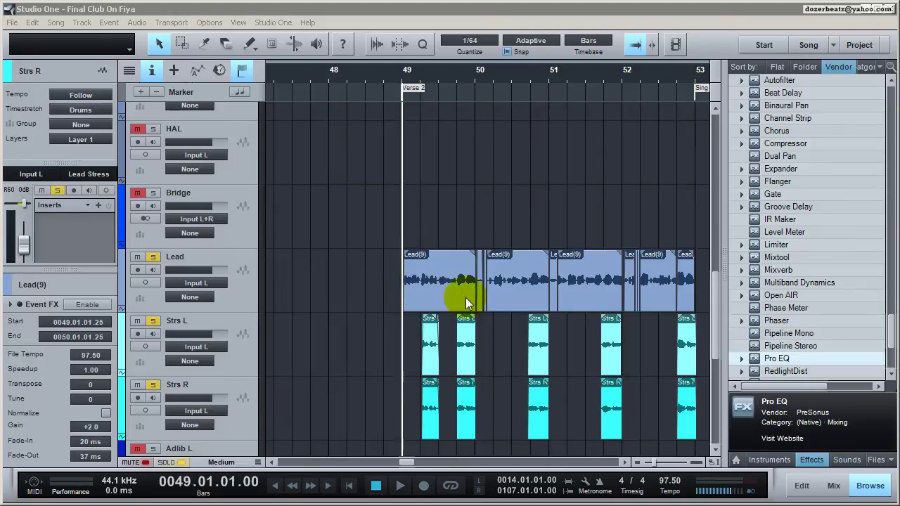
pyautogui.doubleClick(436, 277)
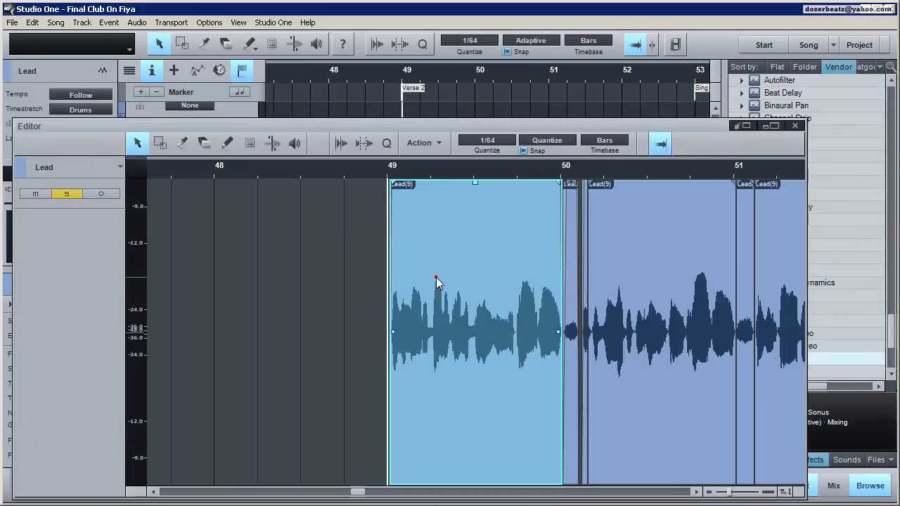
pyautogui.moveTo(687, 145); pyautogui.dragTo(688, 111)
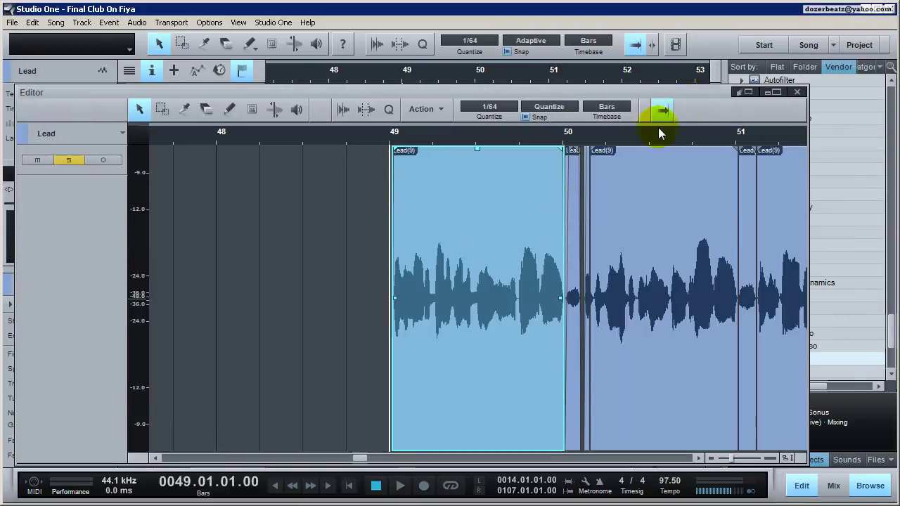
pyautogui.rightClick(499, 240)
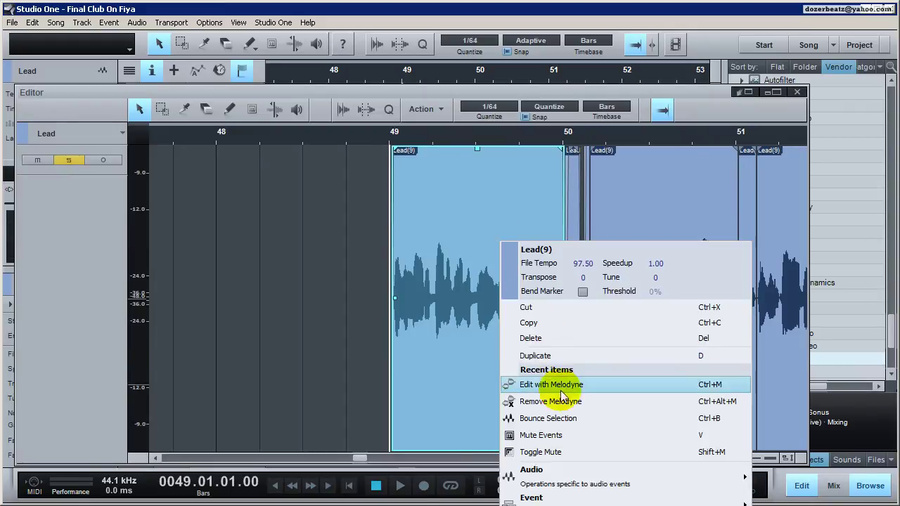
pyautogui.moveTo(563, 476)
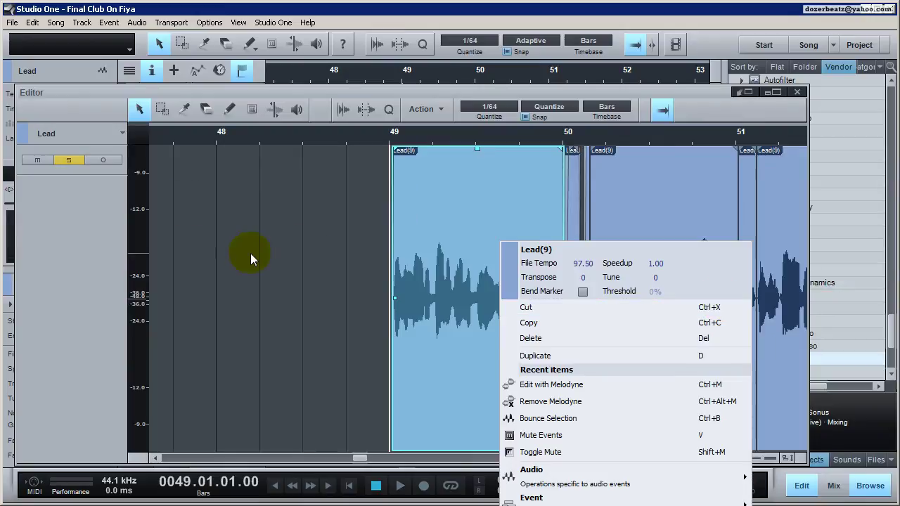
pyautogui.click(358, 233)
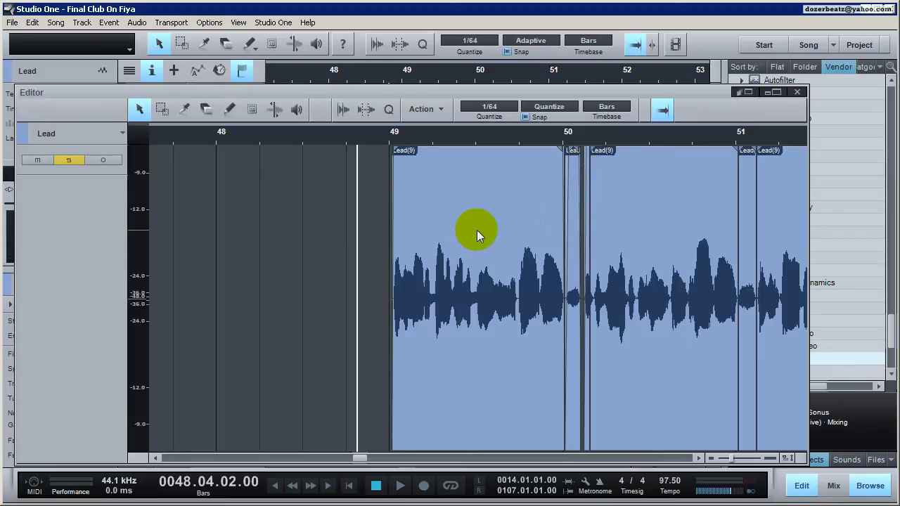
pyautogui.click(797, 92)
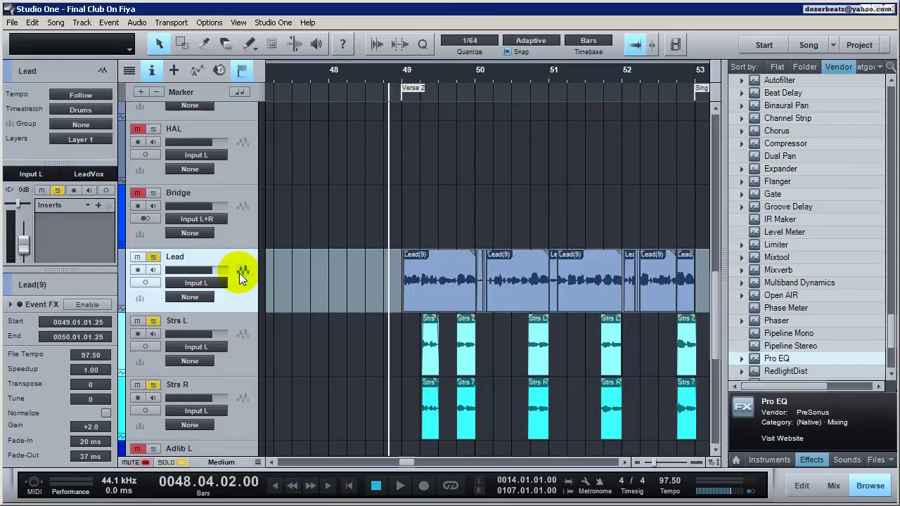
# Step: Select the Lead, Strs L and Strs R tracks in turn to compare their channel and bus output settings
pyautogui.click(242, 337)
pyautogui.click(247, 394)
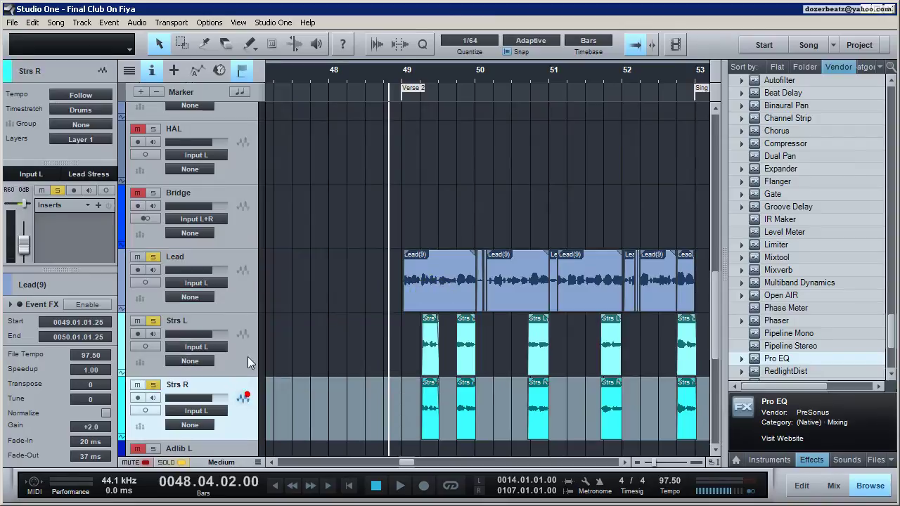
pyautogui.click(244, 267)
pyautogui.click(250, 330)
pyautogui.click(246, 389)
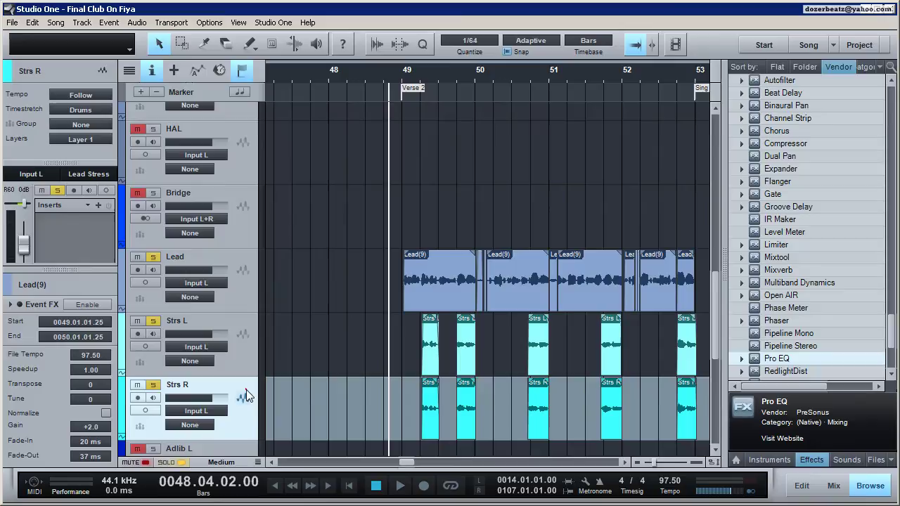
pyautogui.click(240, 293)
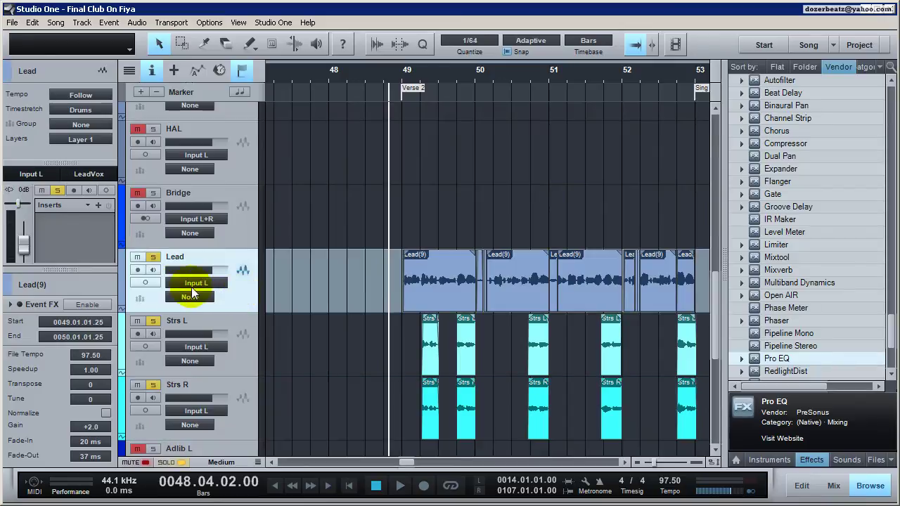
pyautogui.click(241, 271)
pyautogui.click(145, 281)
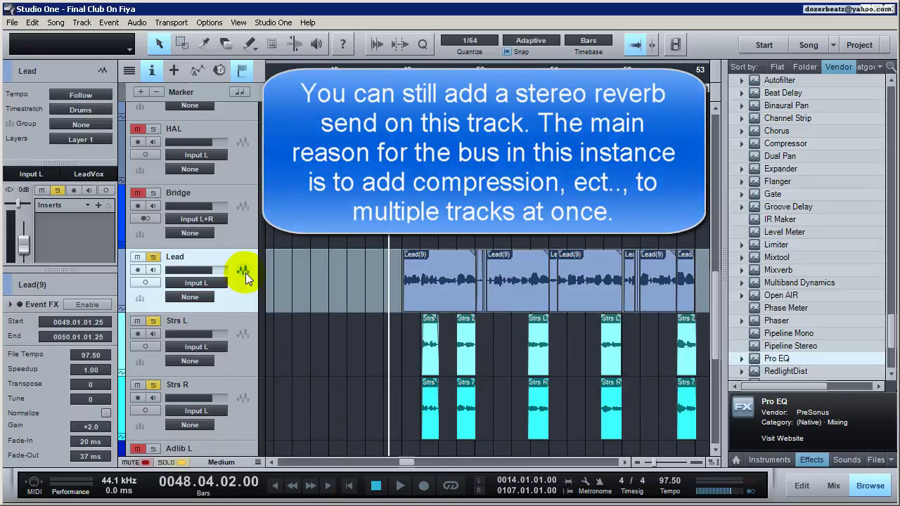
# Step: Review the Strs L and Strs R tracks as a selected pair against the Lead track on its own
pyautogui.click(249, 350)
pyautogui.click(241, 391)
pyautogui.click(240, 355)
pyautogui.keyDown('shift'); pyautogui.click(242, 396); pyautogui.keyUp('shift')
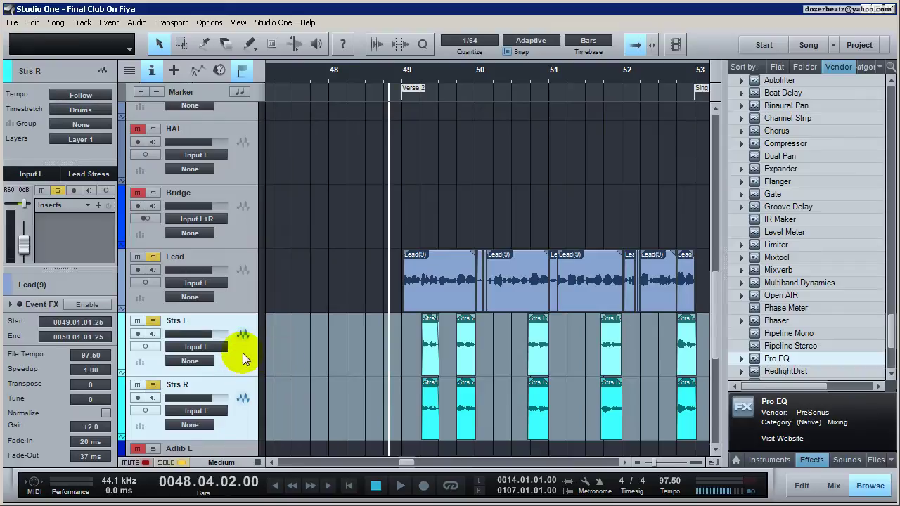
pyautogui.click(249, 295)
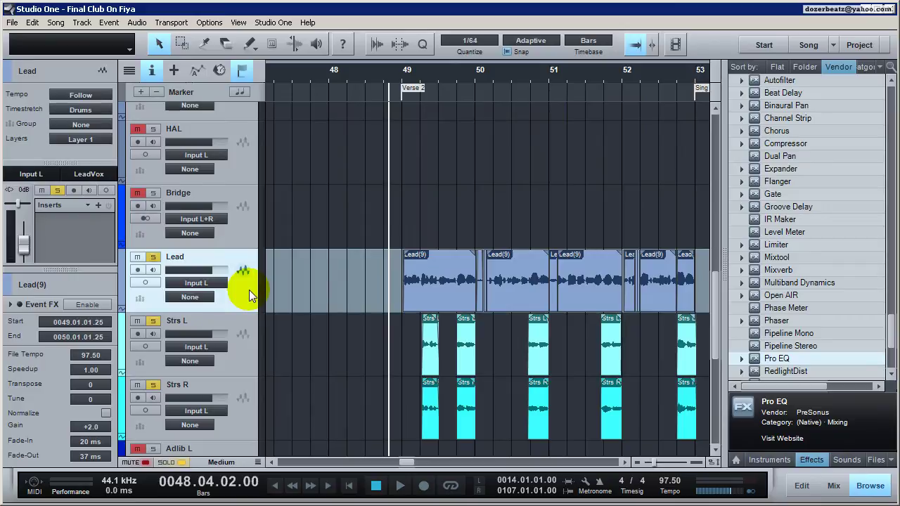
pyautogui.click(247, 345)
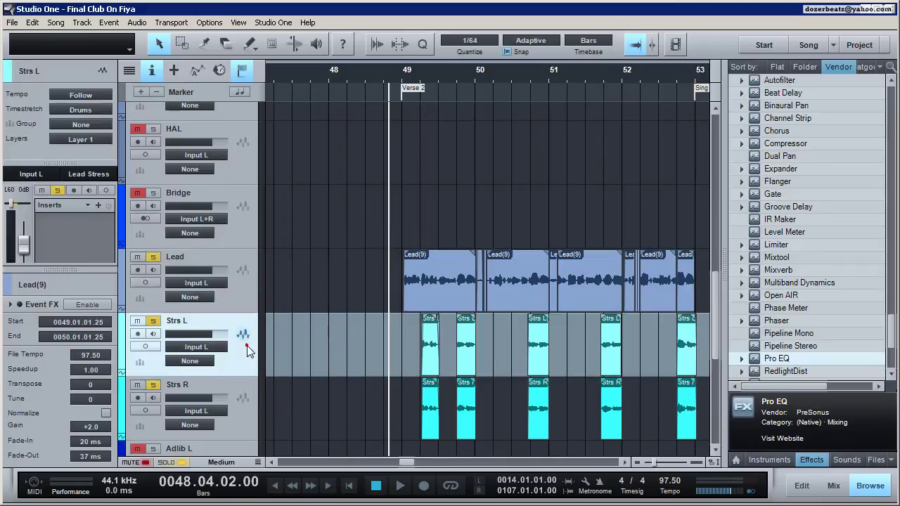
pyautogui.keyDown('shift'); pyautogui.click(244, 406); pyautogui.keyUp('shift')
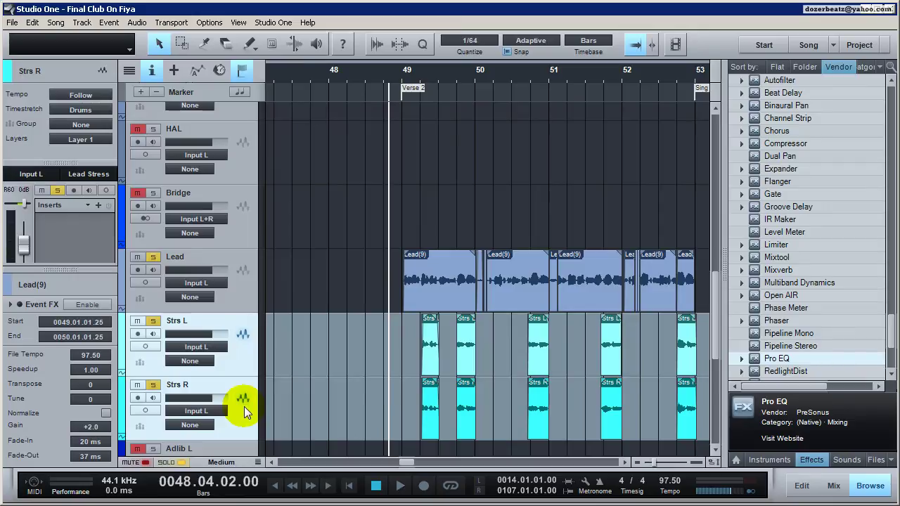
pyautogui.click(239, 292)
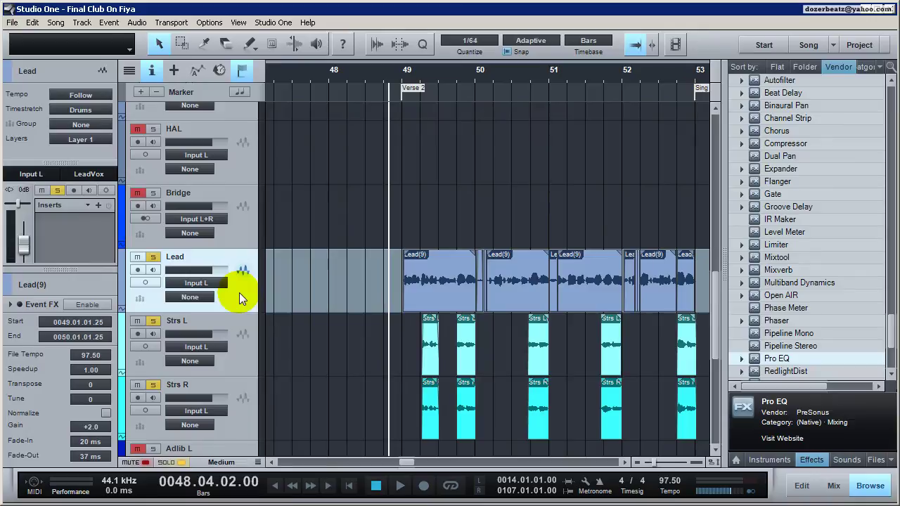
# Step: Reopen the mixer at the LeadVox and Lead Stress buses, select LeadVox, and play the song briefly to check its meter
pyautogui.click(833, 485)
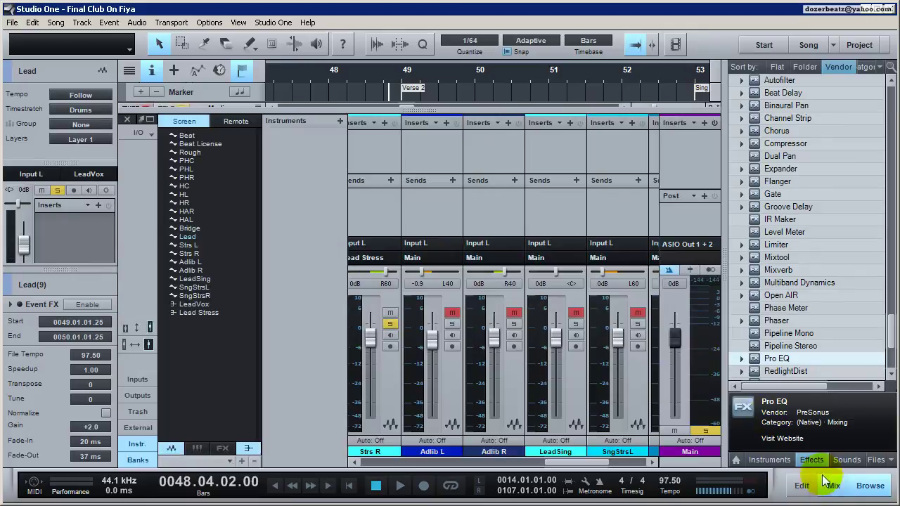
pyautogui.hscroll(3, 631, 462)
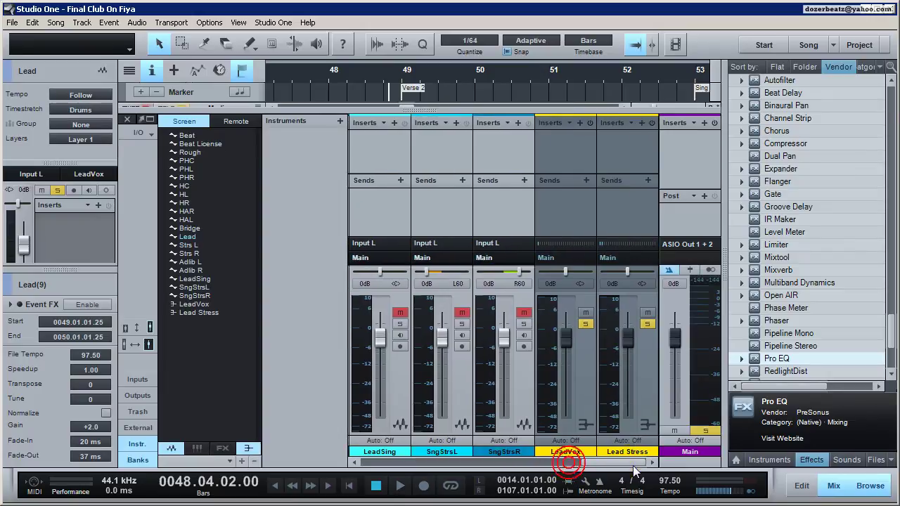
pyautogui.click(552, 193)
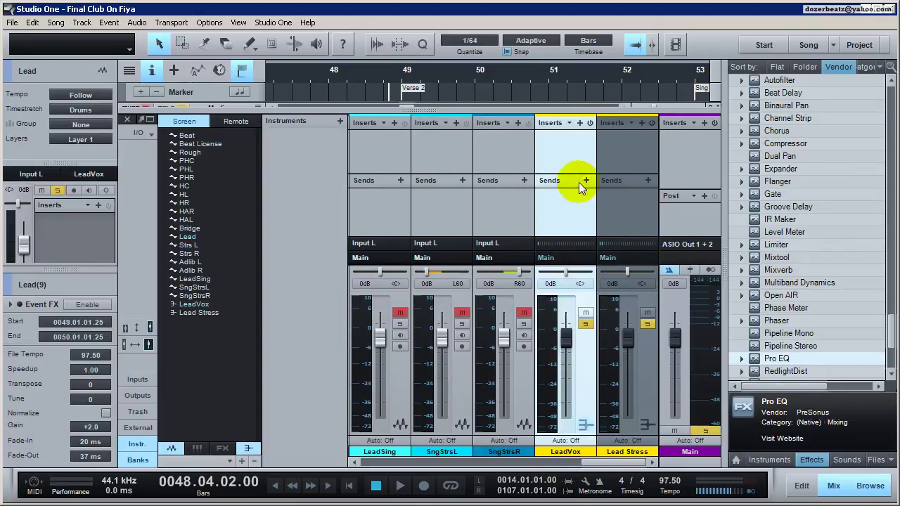
pyautogui.click(643, 390)
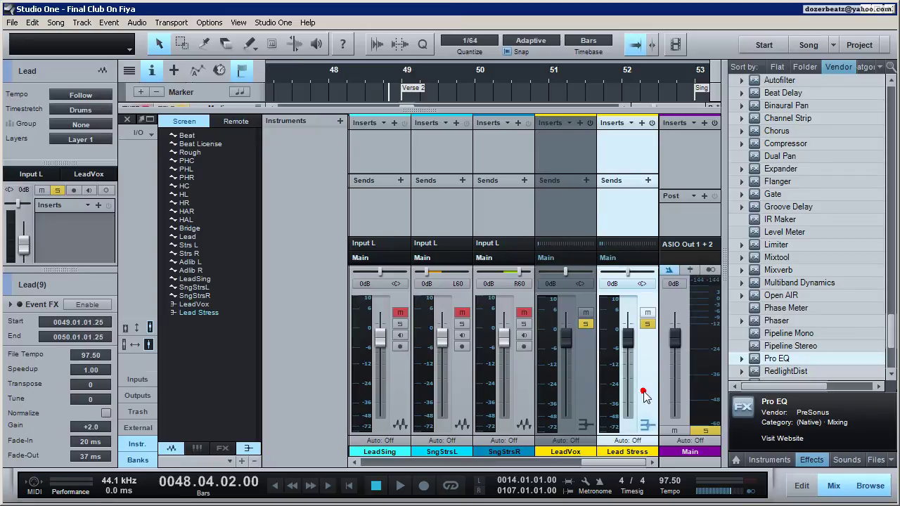
pyautogui.click(563, 163)
pyautogui.press('space')
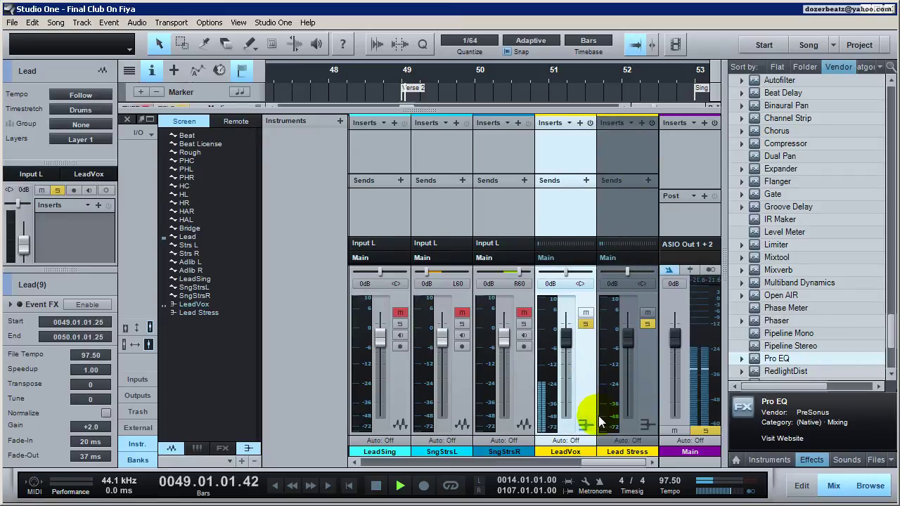
pyautogui.press('space')
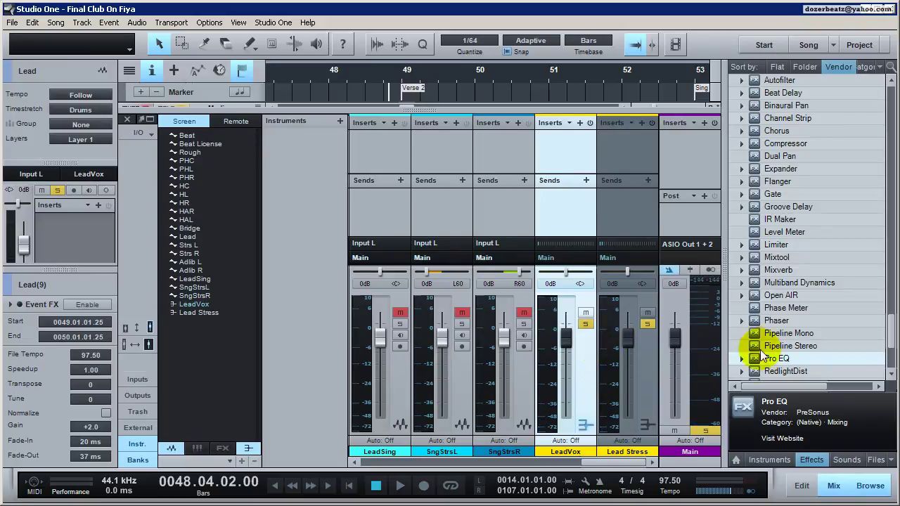
# Step: Insert Pro EQ on the LeadVox bus and enable its low cut at 24dB/Oct and 98.9 Hz
pyautogui.moveTo(755, 362); pyautogui.dragTo(562, 150)
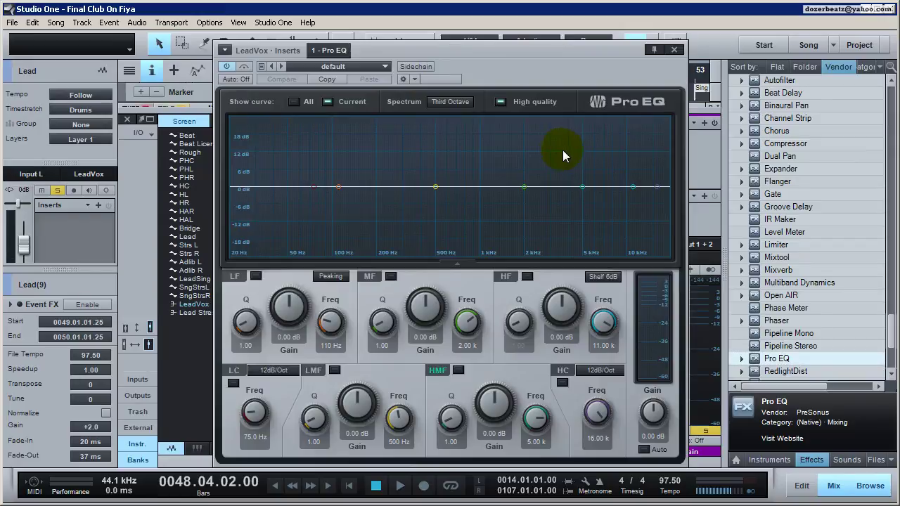
pyautogui.click(677, 42)
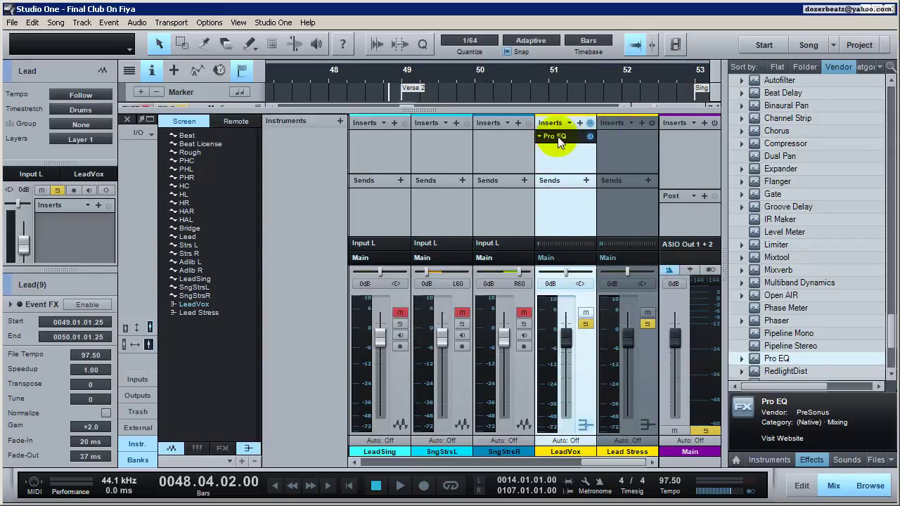
pyautogui.doubleClick(561, 139)
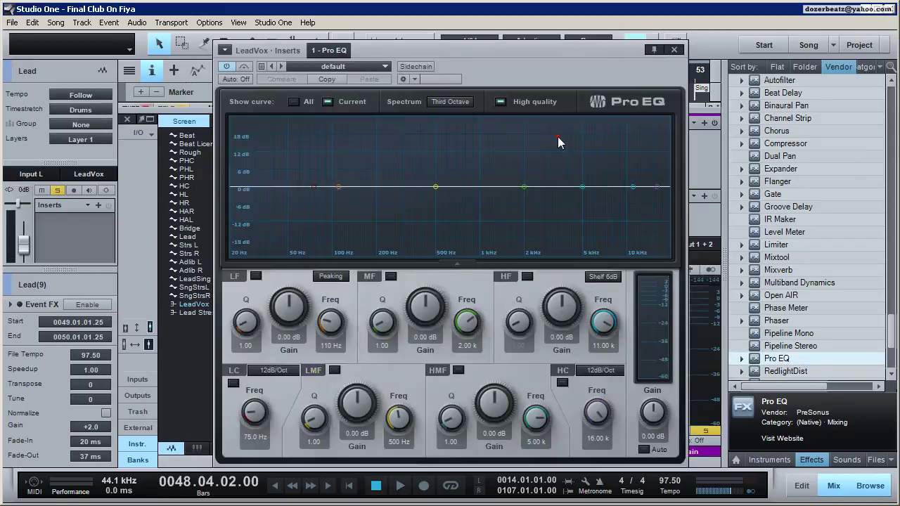
pyautogui.click(233, 383)
pyautogui.click(277, 412)
pyautogui.moveTo(254, 411); pyautogui.dragTo(253, 410)
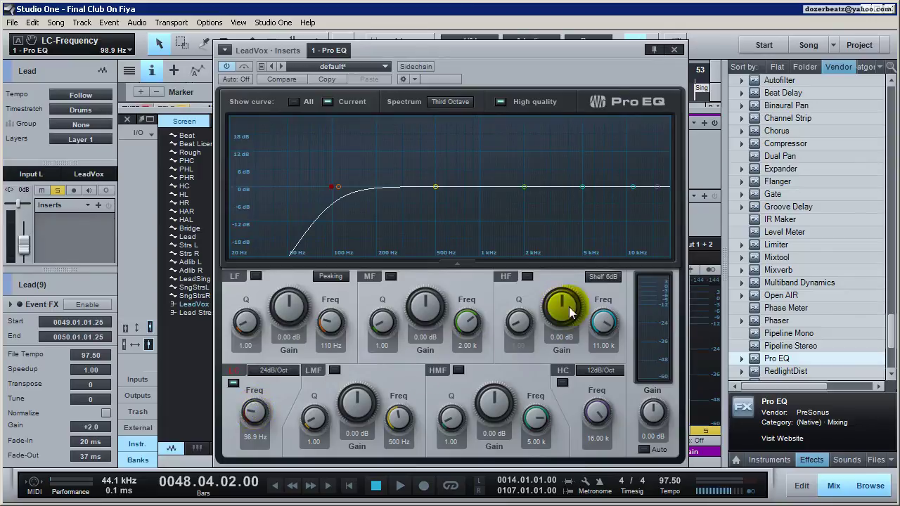
# Step: Enable the LeadVox EQ's HF band with 1.68 dB gain and set its LMF band to -3.12 dB at 271 Hz
pyautogui.click(527, 276)
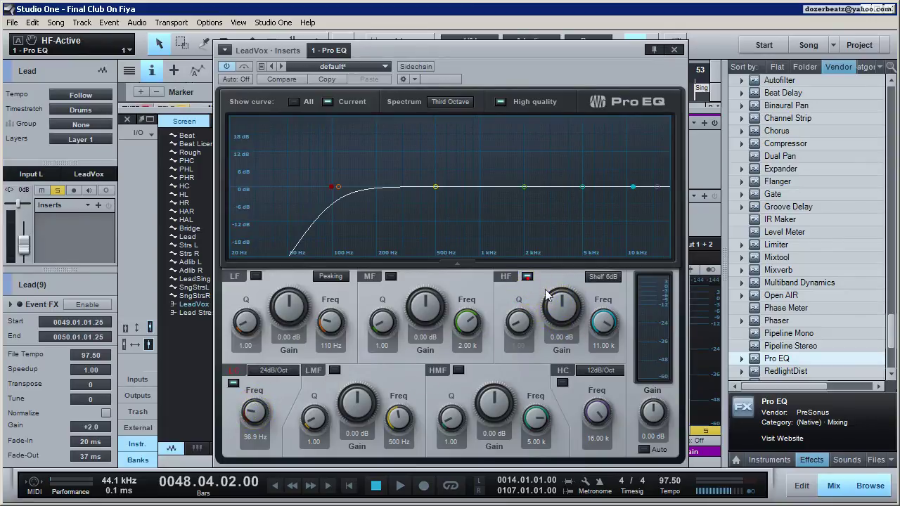
pyautogui.moveTo(557, 303); pyautogui.dragTo(556, 298)
pyautogui.moveTo(432, 188); pyautogui.dragTo(395, 196)
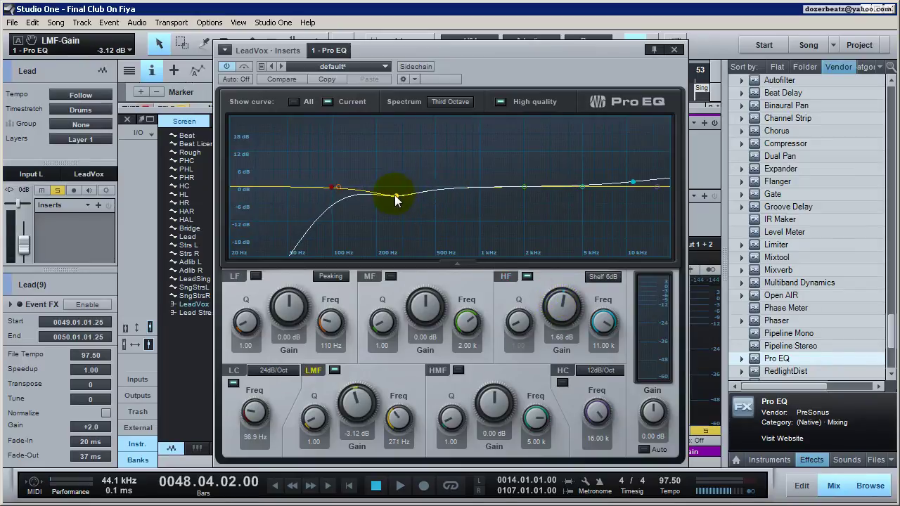
# Step: Copy the LeadVox bus's Pro EQ with its settings to the Lead Stress bus inserts, inspect it, and close its window
pyautogui.click(673, 50)
pyautogui.moveTo(566, 149); pyautogui.dragTo(615, 146)
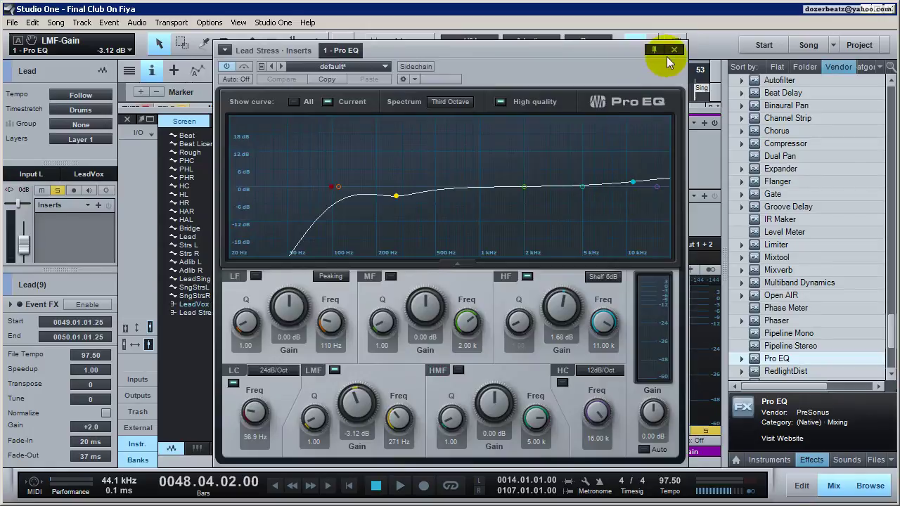
pyautogui.click(671, 51)
pyautogui.click(619, 136)
pyautogui.click(673, 50)
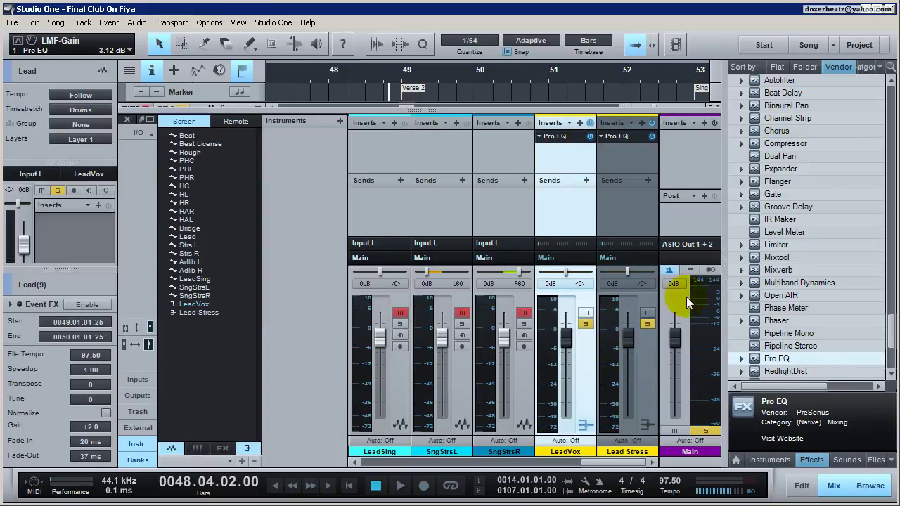
# Step: Insert a Compressor on the LeadVox bus with ratio 4.3:1, knee 0.10 dB and Look Ahead off
pyautogui.moveTo(775, 143); pyautogui.dragTo(576, 155)
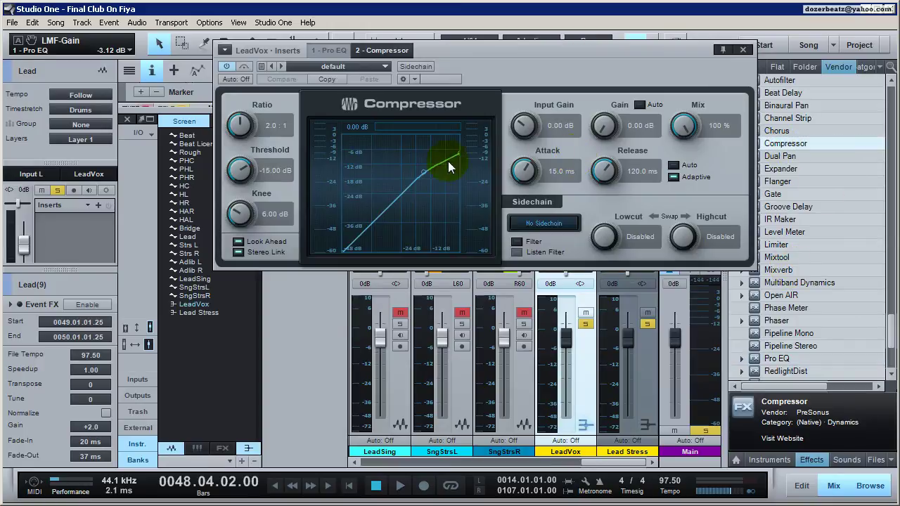
pyautogui.moveTo(238, 125); pyautogui.dragTo(238, 123)
pyautogui.moveTo(246, 216); pyautogui.dragTo(258, 268)
pyautogui.click(239, 251)
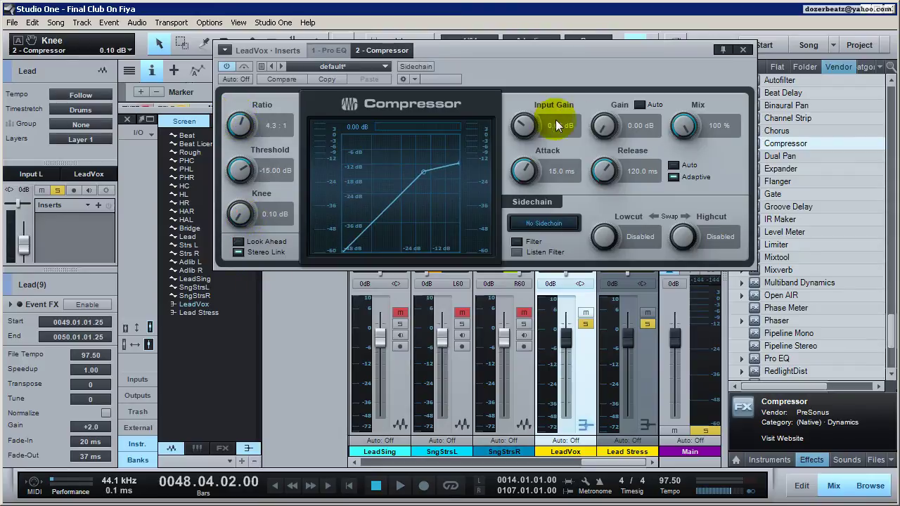
# Step: Set the LeadVox Compressor's attack to 5.54 ms and release to 73.2 ms, turn Adaptive off, and close its window
pyautogui.moveTo(524, 172)
pyautogui.mouseDown()
pyautogui.moveTo(528, 221)
pyautogui.moveTo(519, 178)
pyautogui.mouseUp()
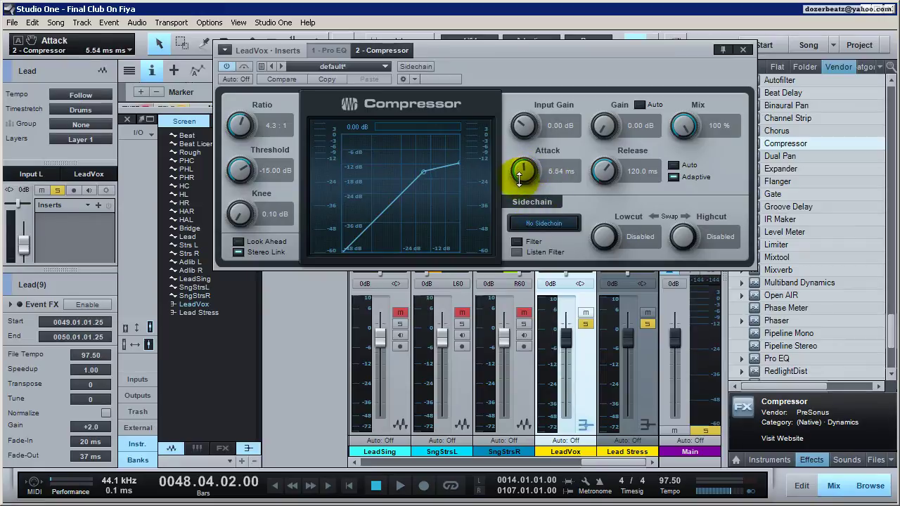
pyautogui.moveTo(602, 173)
pyautogui.mouseDown()
pyautogui.moveTo(602, 187)
pyautogui.moveTo(598, 171)
pyautogui.mouseUp()
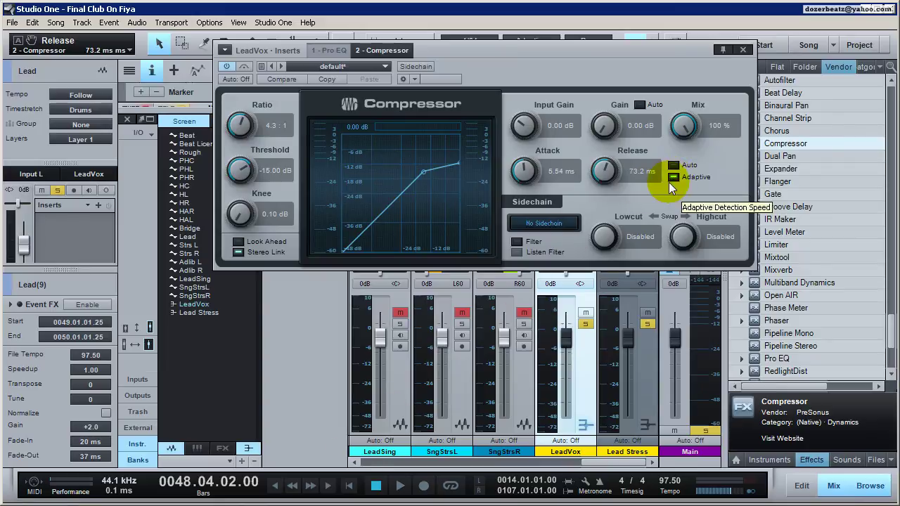
pyautogui.click(671, 178)
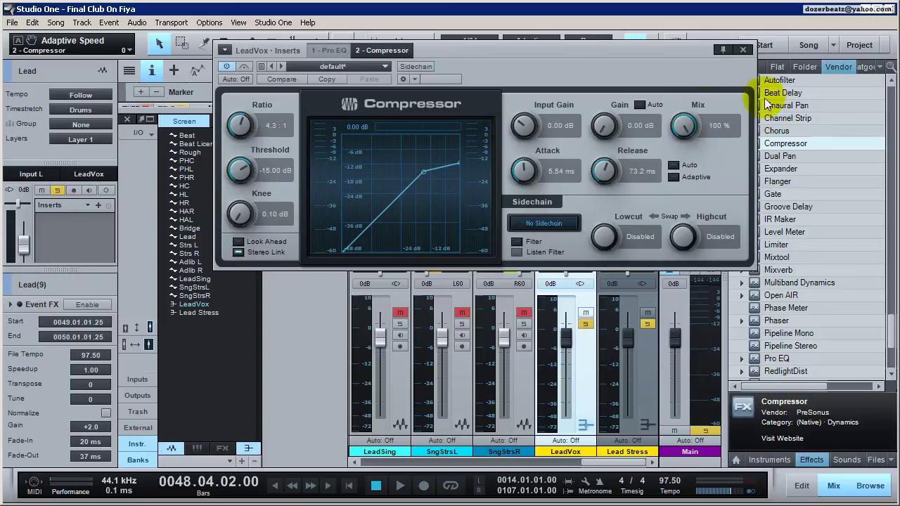
pyautogui.click(745, 49)
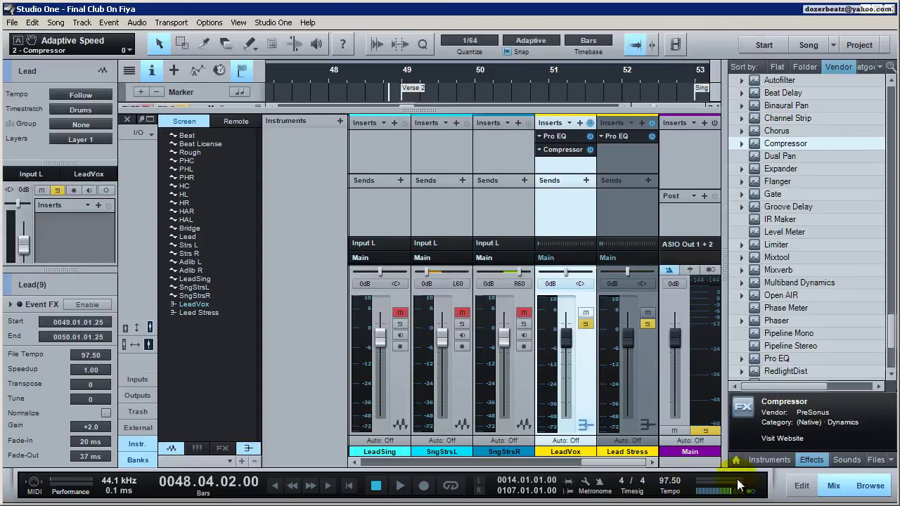
# Step: Mute the Strs L and Strs R tracks in the arrangement and return to the mixer
pyautogui.moveTo(586, 462); pyautogui.dragTo(513, 469)
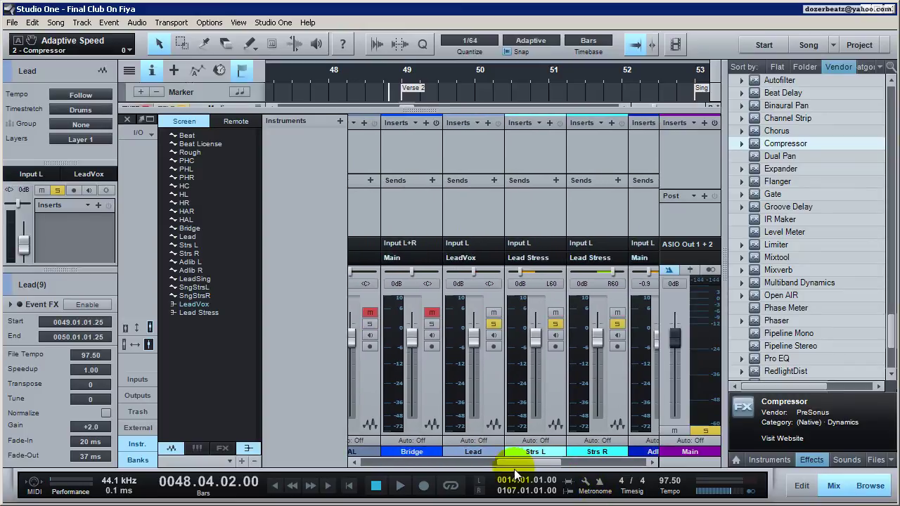
pyautogui.click(488, 394)
pyautogui.click(833, 485)
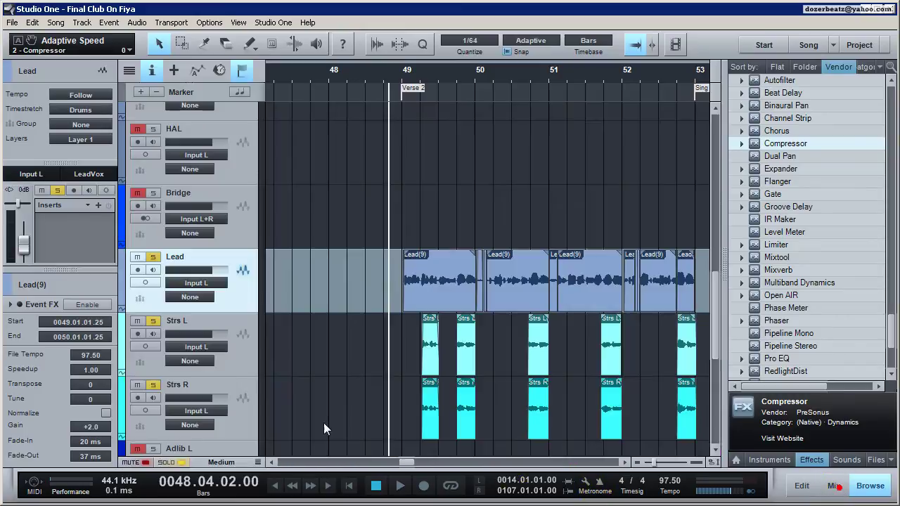
pyautogui.click(137, 321)
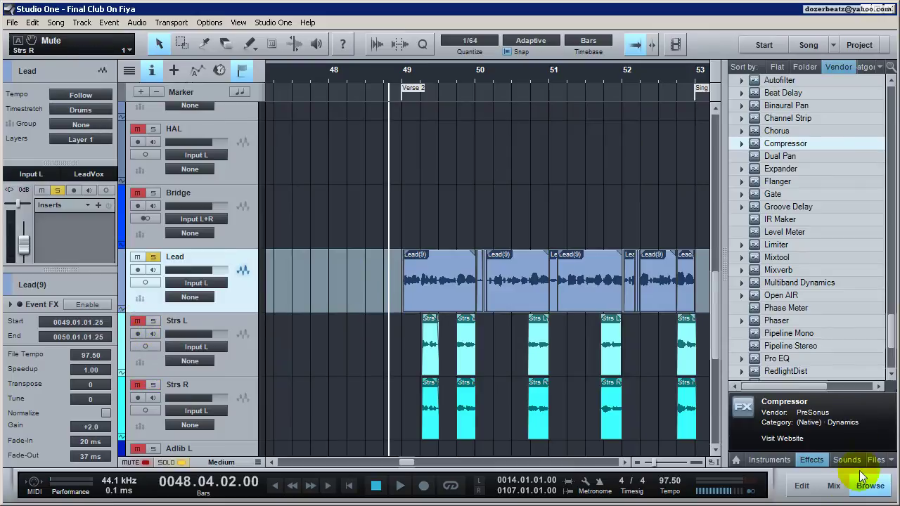
pyautogui.click(833, 485)
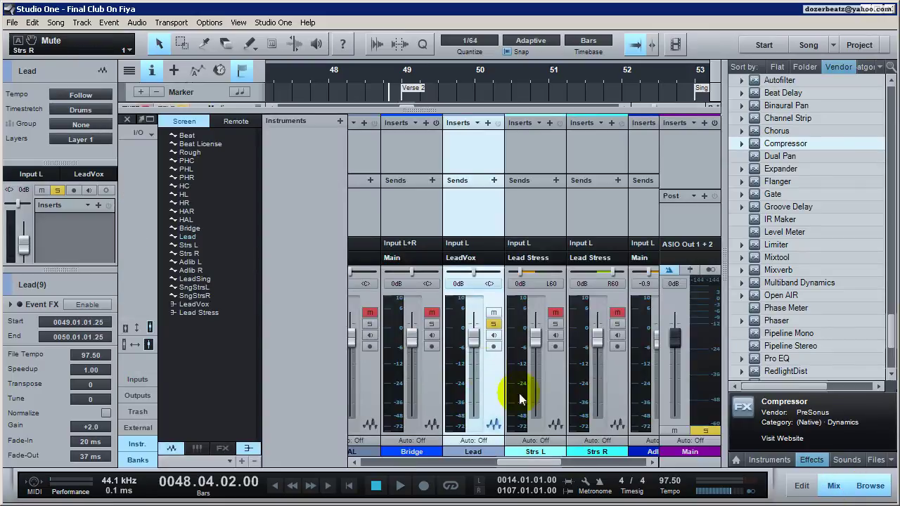
# Step: Review the Pro EQ and Compressor settings on the LeadVox bus and close their windows
pyautogui.moveTo(560, 469); pyautogui.dragTo(629, 403)
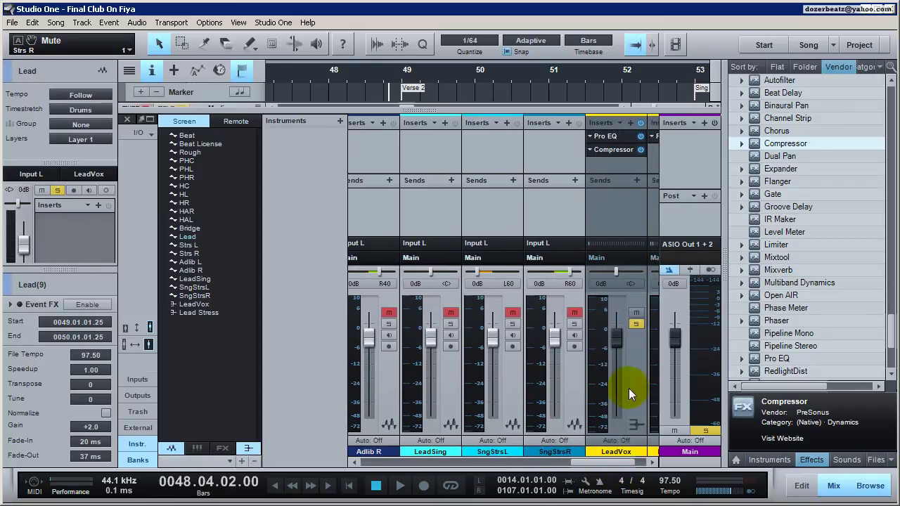
pyautogui.hscroll(1, 612, 461)
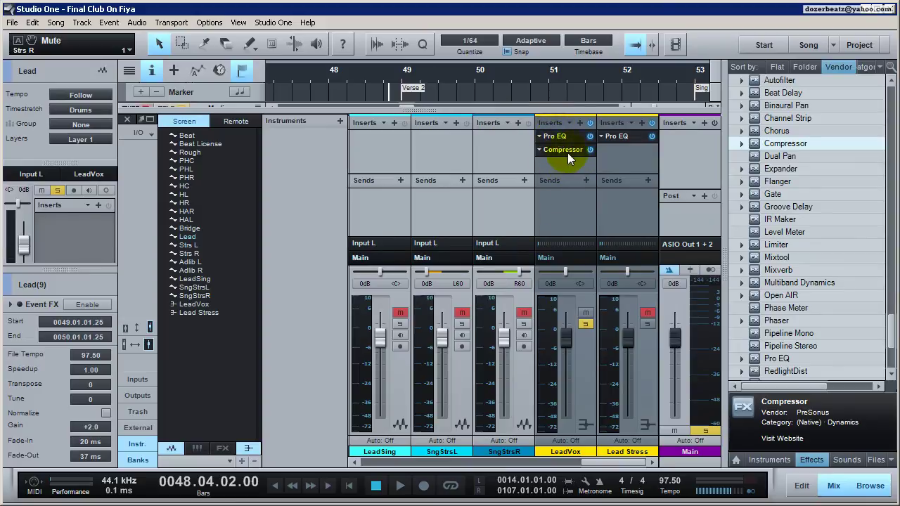
pyautogui.click(565, 134)
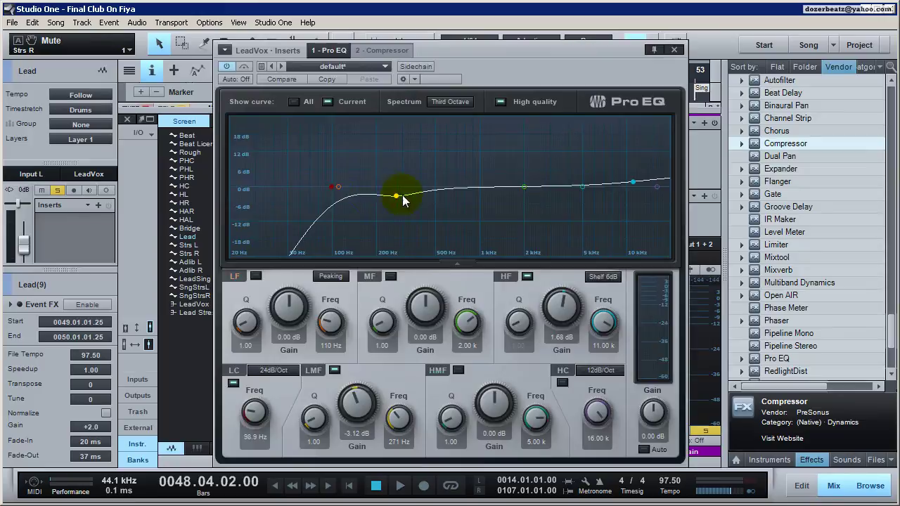
pyautogui.click(673, 49)
pyautogui.click(570, 151)
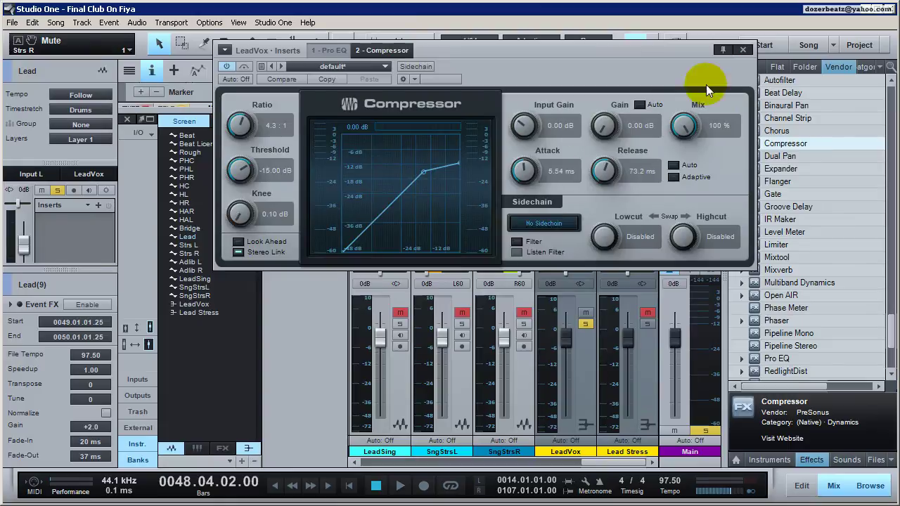
pyautogui.click(742, 50)
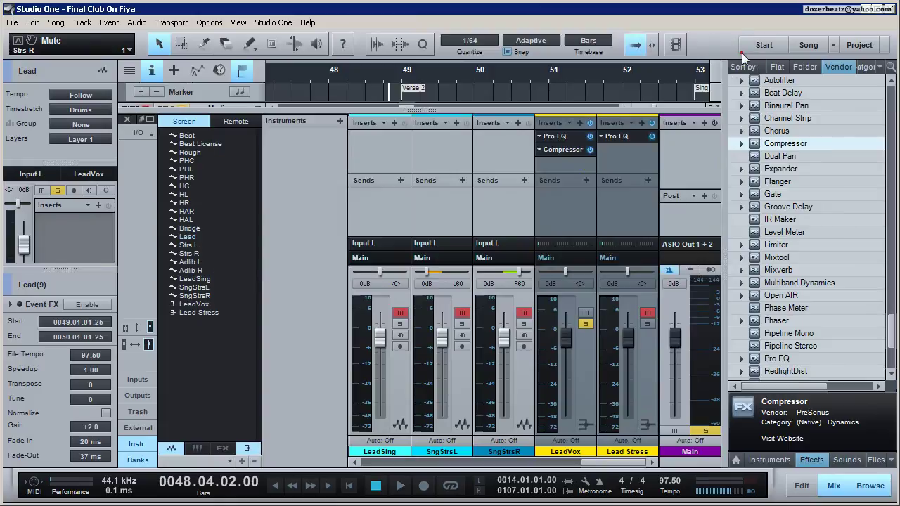
pyautogui.click(566, 137)
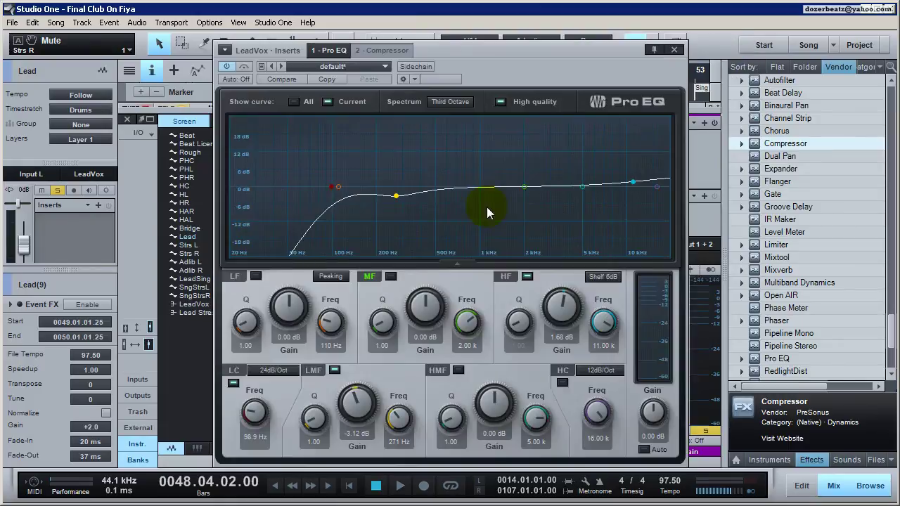
pyautogui.click(674, 50)
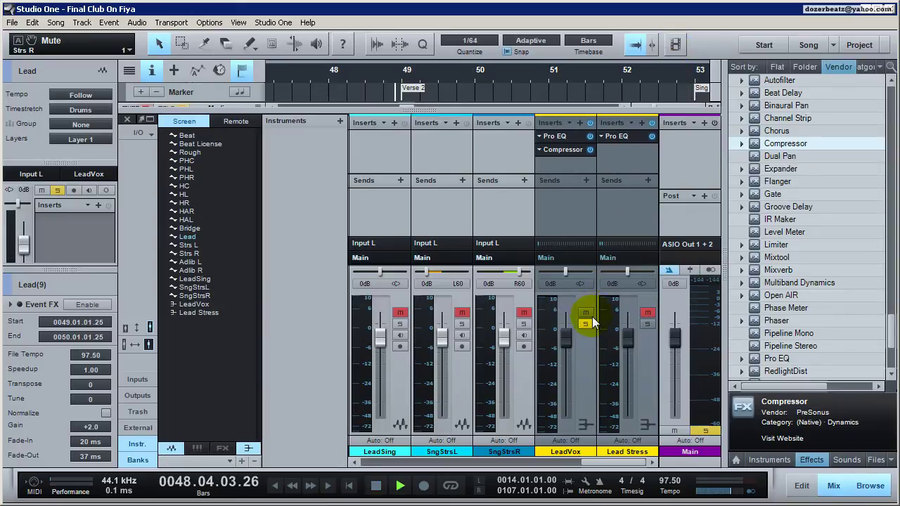
# Step: Play the lead vocal and compare the LeadVox Pro EQ bypassed and active, leaving it active and closing its window
pyautogui.press('space')
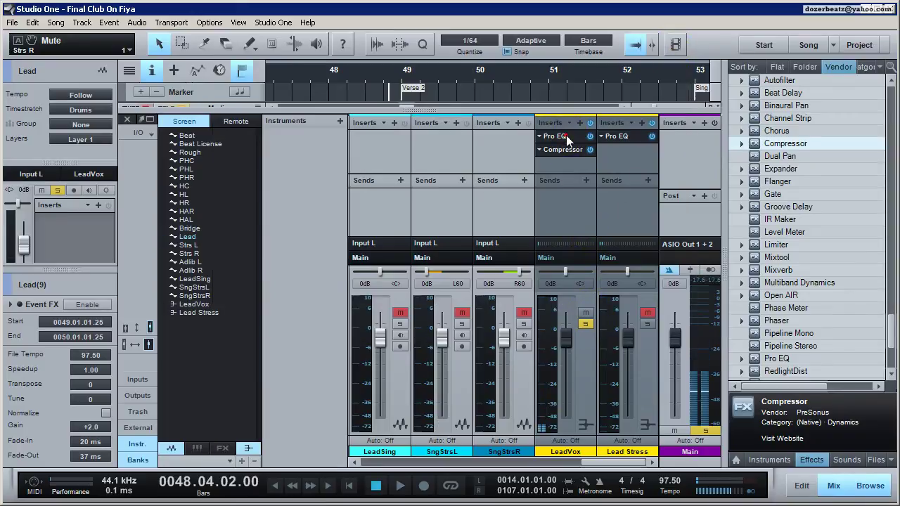
pyautogui.click(565, 137)
pyautogui.press('space')
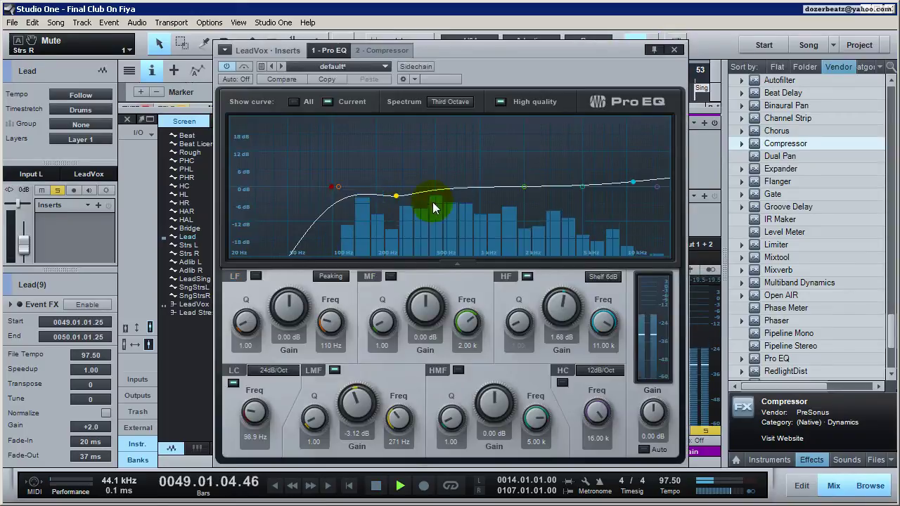
pyautogui.press('space')
pyautogui.click(245, 66)
pyautogui.press('space')
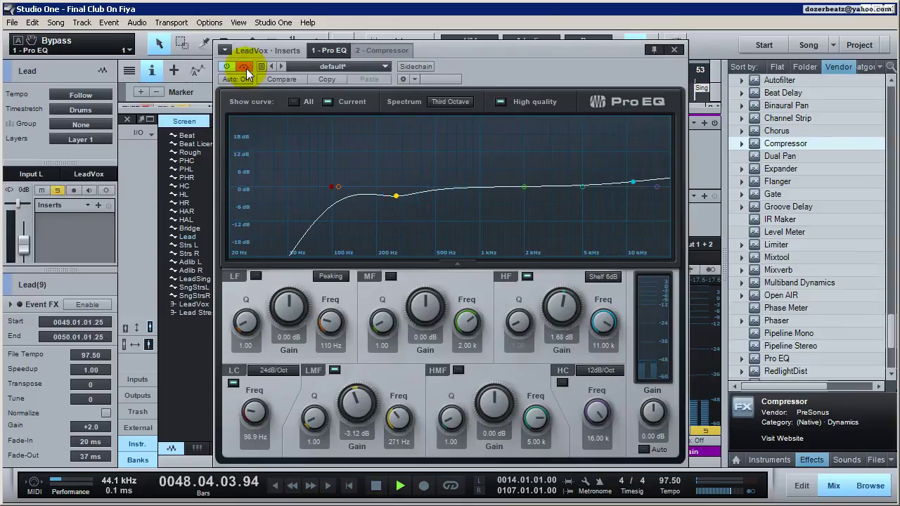
pyautogui.click(244, 66)
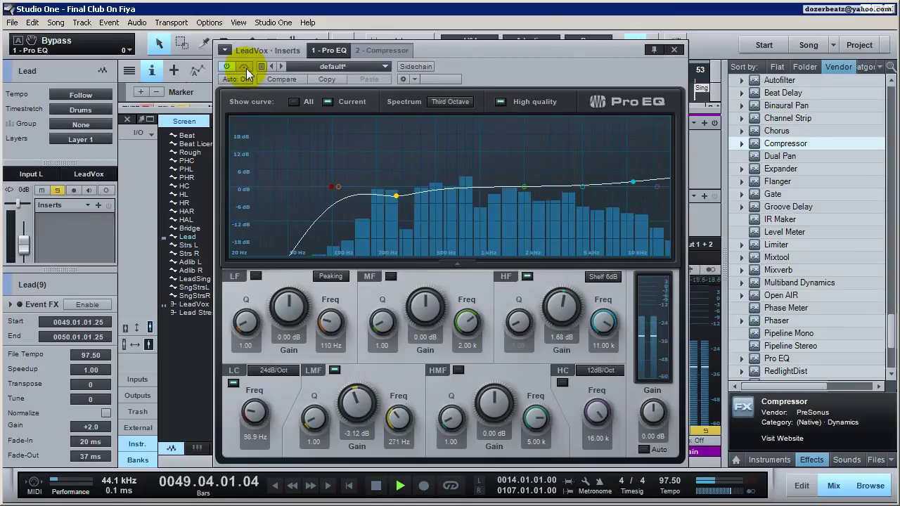
pyautogui.press('space')
pyautogui.click(244, 66)
pyautogui.click(244, 66)
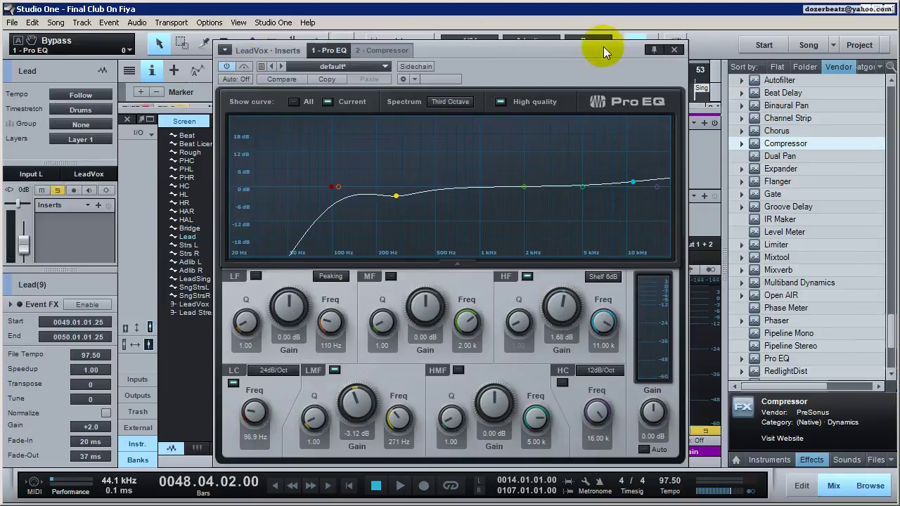
pyautogui.click(673, 50)
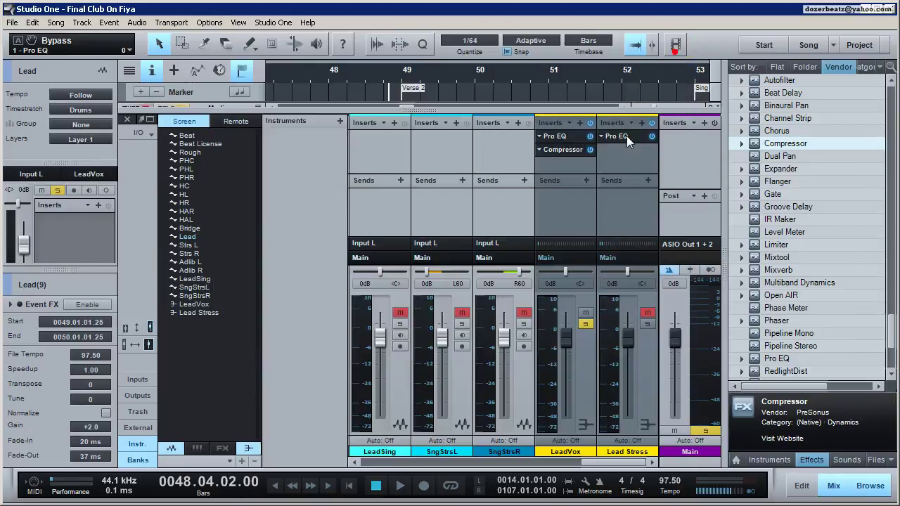
# Step: Open the LeadVox bus's Compressor and audition the lead vocal through it
pyautogui.doubleClick(568, 151)
pyautogui.press('space')
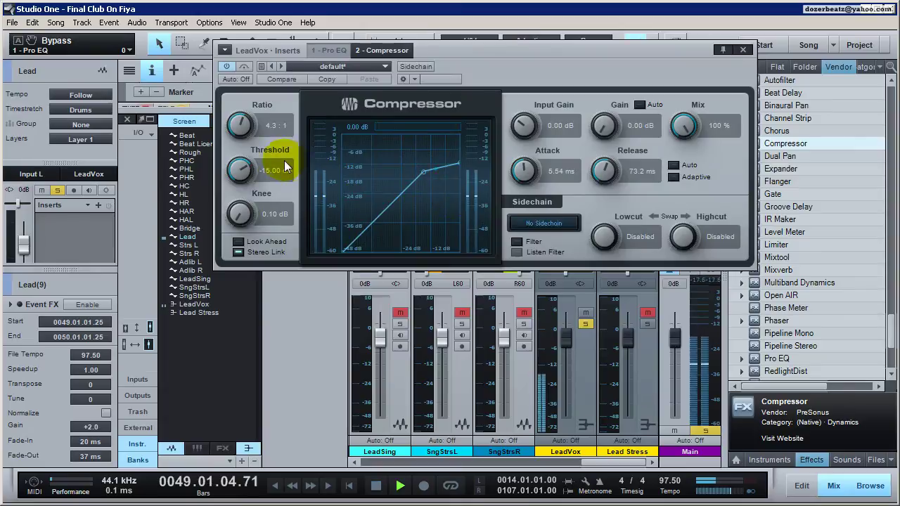
pyautogui.press('space')
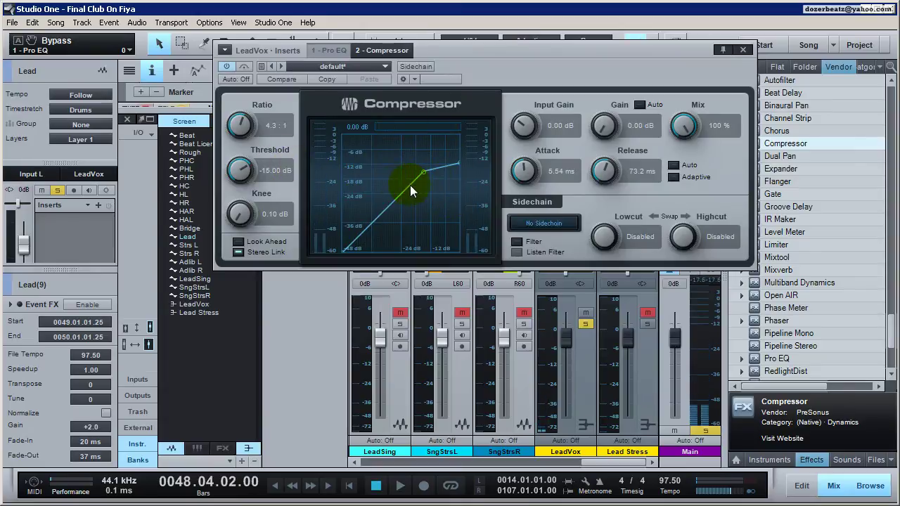
# Step: Try a threshold of -38.28 dB on the LeadVox Compressor and listen to the vocal
pyautogui.moveTo(244, 169); pyautogui.dragTo(241, 229)
pyautogui.press('space')
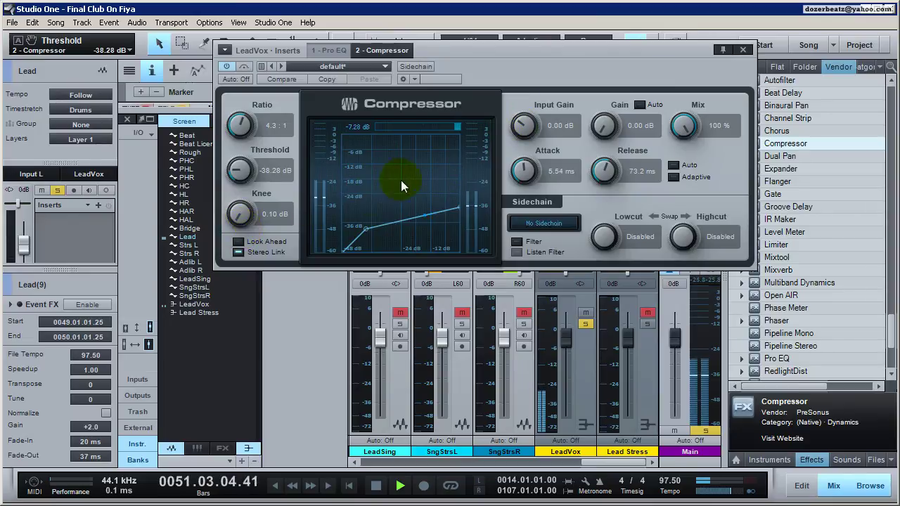
pyautogui.press('space')
# Step: Set the LeadVox Compressor's input gain to 5.76 dB and threshold to -32.52 dB while auditioning the vocal, and close its window
pyautogui.moveTo(241, 172); pyautogui.dragTo(239, 135)
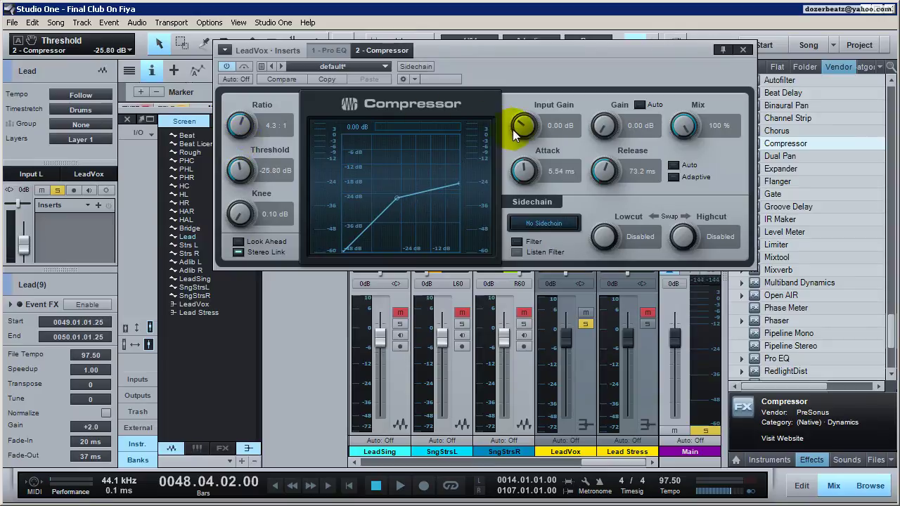
pyautogui.press('space')
pyautogui.moveTo(520, 131)
pyautogui.mouseDown()
pyautogui.moveTo(517, 99)
pyautogui.moveTo(526, 132)
pyautogui.mouseUp()
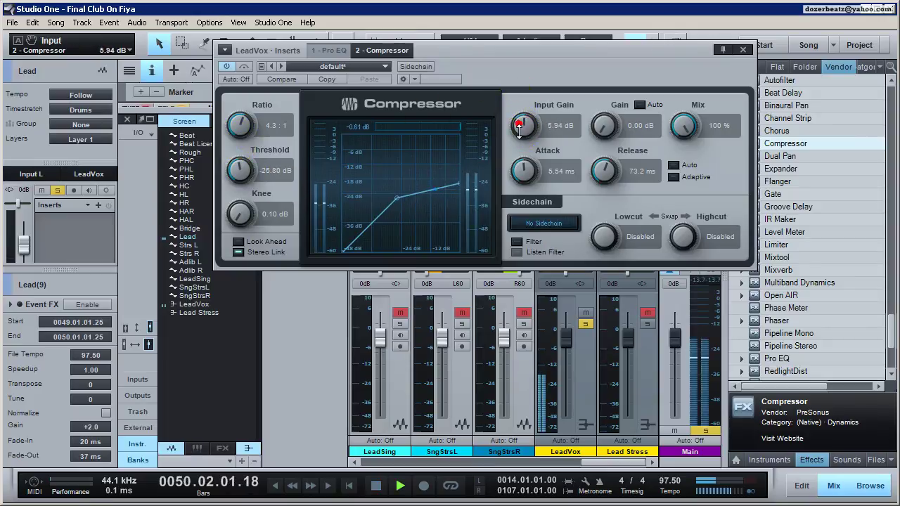
pyautogui.moveTo(239, 169); pyautogui.dragTo(235, 183)
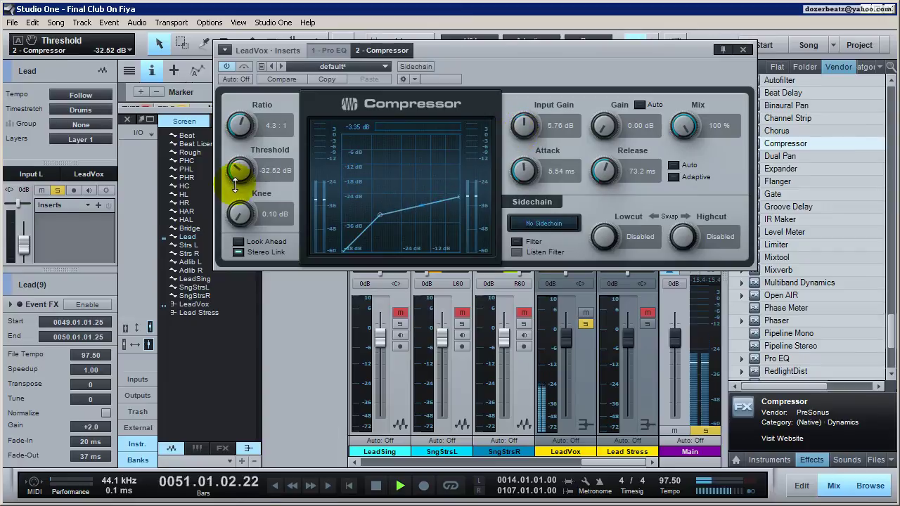
pyautogui.press('space')
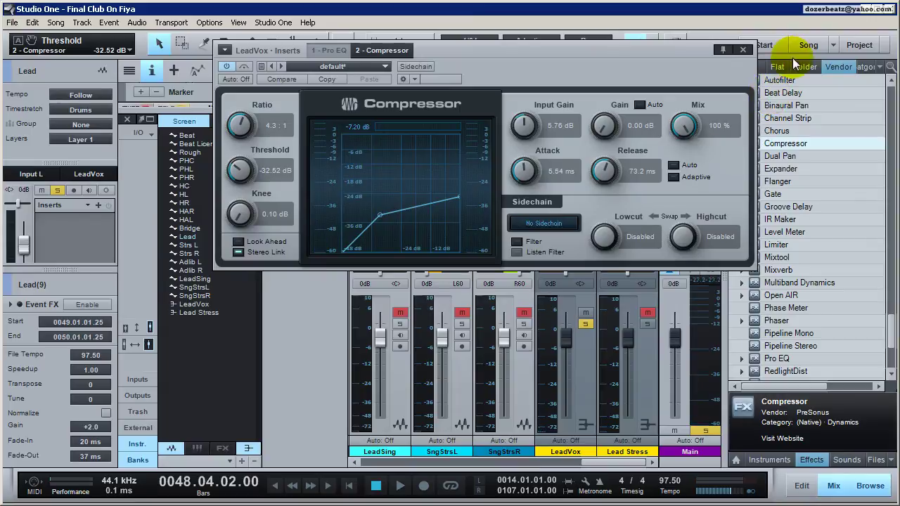
pyautogui.click(744, 51)
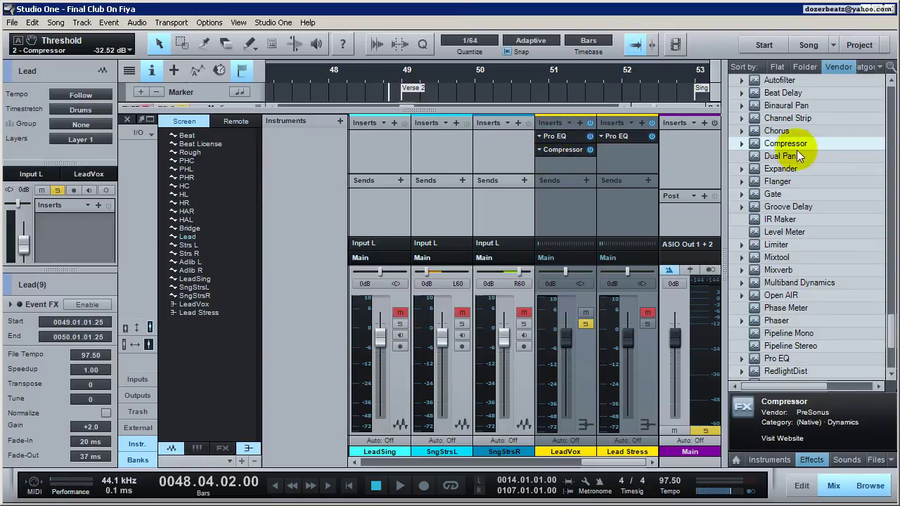
# Step: Insert a second Pro EQ after the LeadVox Compressor, with MF at 0.72 dB, 2.92 kHz and LMF at -2.64 dB, 445 Hz, while auditioning
pyautogui.moveTo(777, 359); pyautogui.dragTo(570, 163)
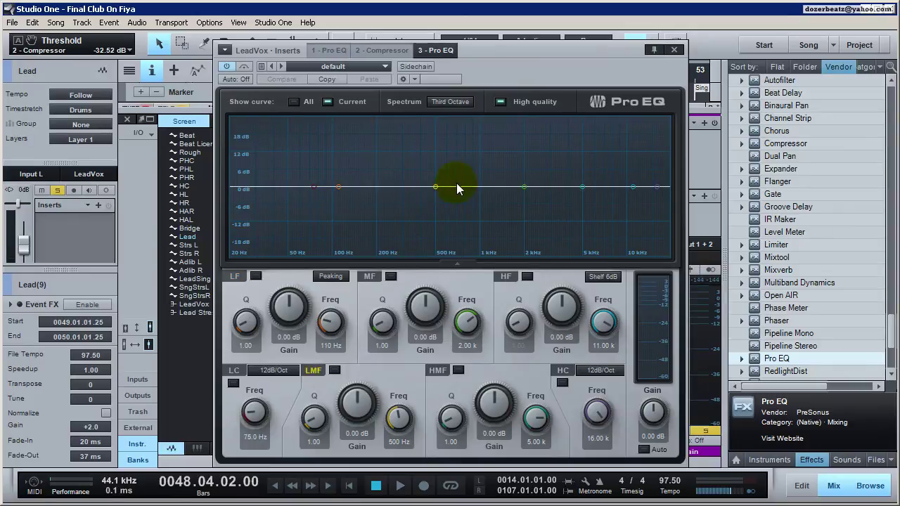
pyautogui.moveTo(523, 187); pyautogui.dragTo(525, 189)
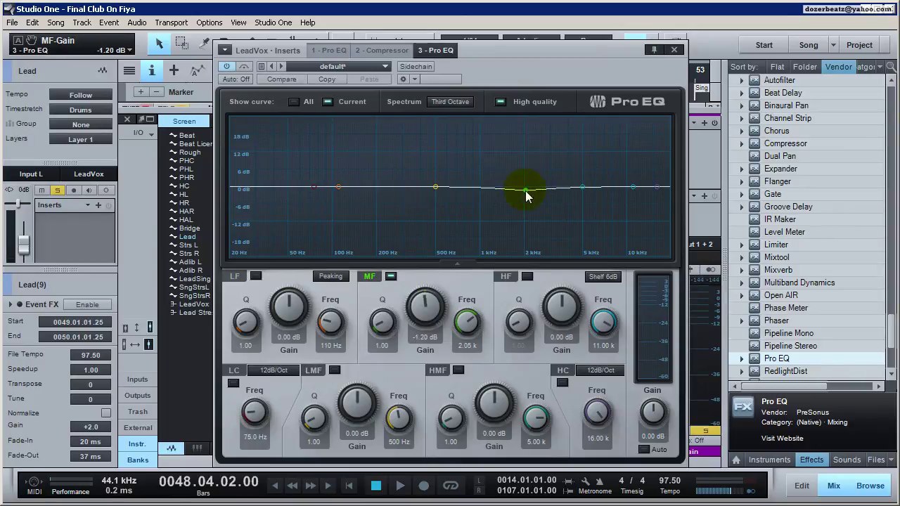
pyautogui.moveTo(525, 191); pyautogui.dragTo(546, 184)
pyautogui.press('space')
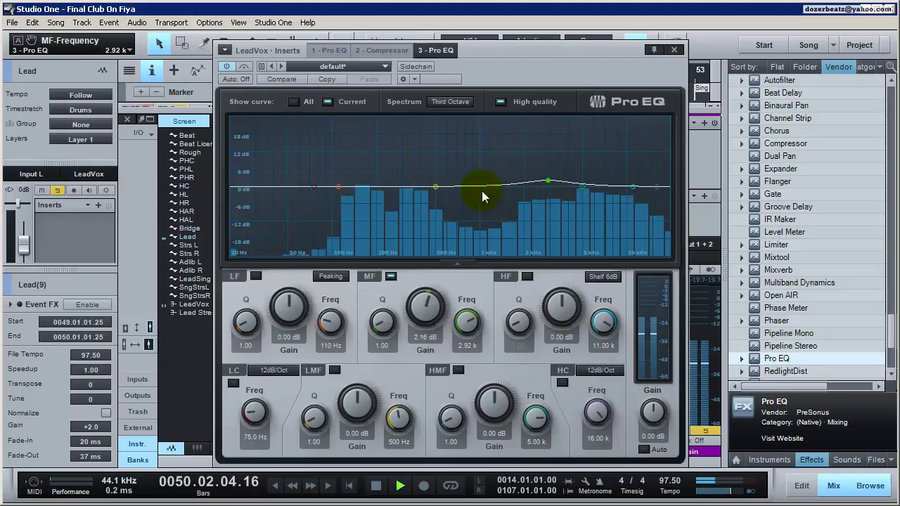
pyautogui.moveTo(433, 190); pyautogui.dragTo(428, 196)
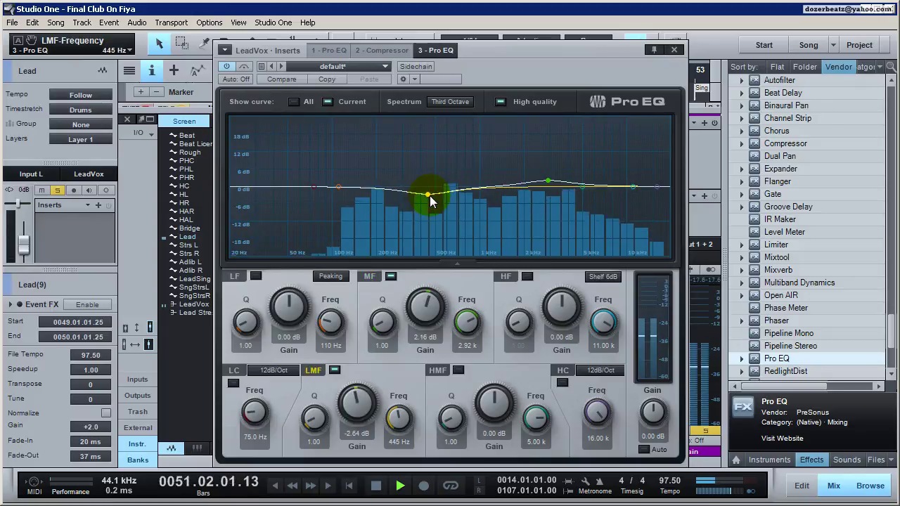
pyautogui.moveTo(546, 181); pyautogui.dragTo(548, 188)
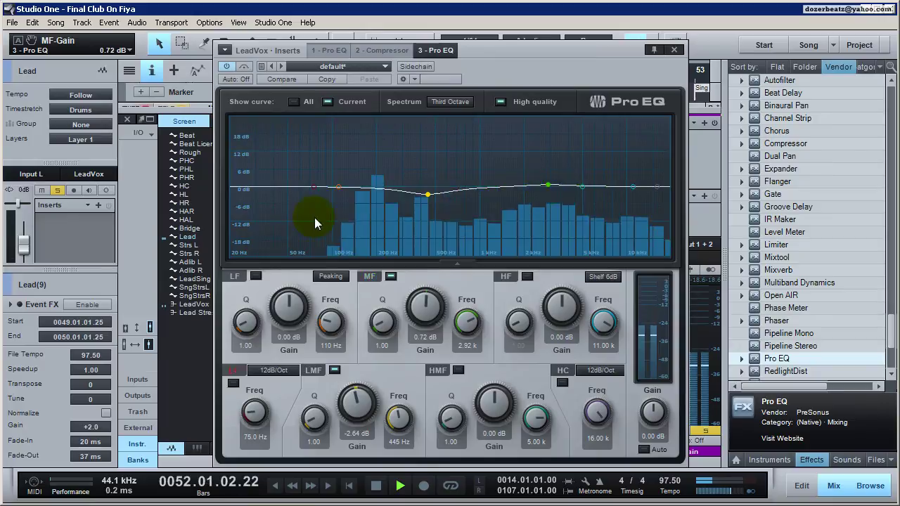
pyautogui.press('space')
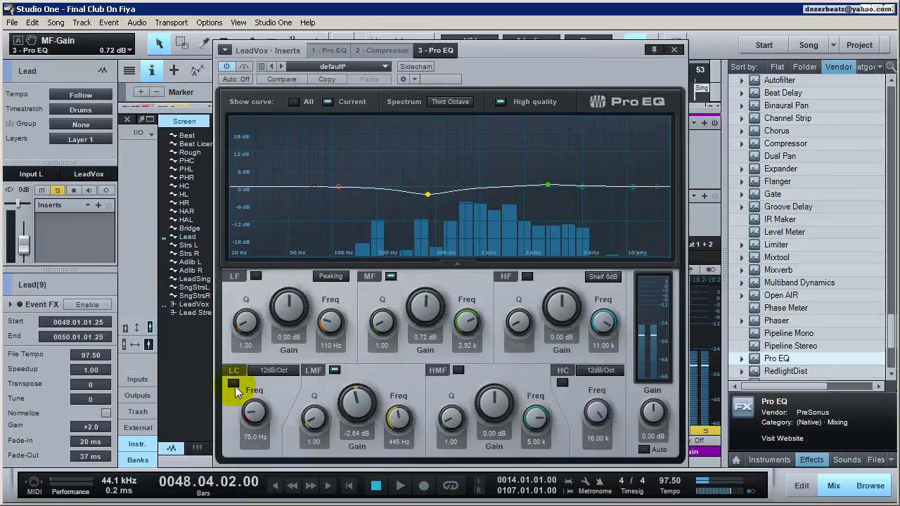
# Step: Enable the low cut at 106 Hz on the second LeadVox Pro EQ, audition the vocal, and close the EQ window
pyautogui.click(233, 383)
pyautogui.moveTo(253, 412); pyautogui.dragTo(253, 407)
pyautogui.press('space')
pyautogui.click(675, 51)
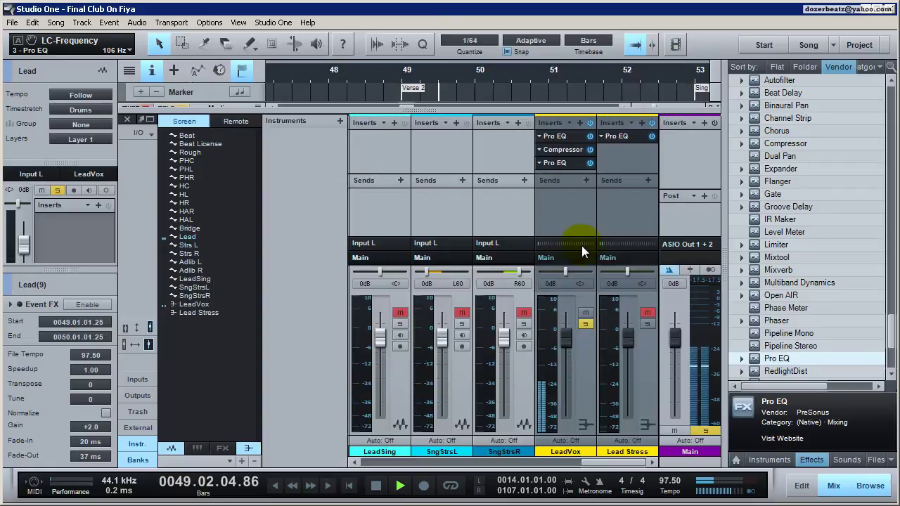
pyautogui.press('space')
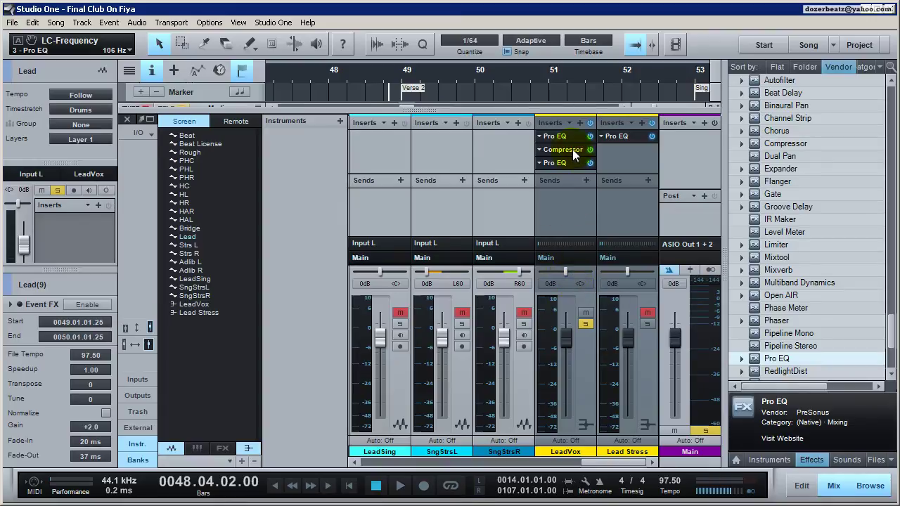
# Step: Copy the Compressor and second Pro EQ from the LeadVox bus to the Lead Stress inserts, closing their windows
pyautogui.moveTo(575, 155); pyautogui.dragTo(609, 148)
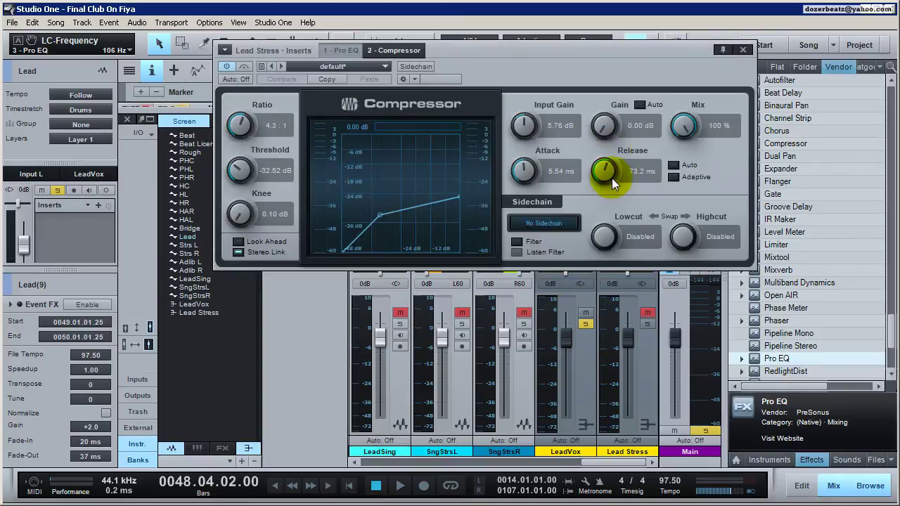
pyautogui.click(743, 50)
pyautogui.moveTo(562, 166); pyautogui.dragTo(613, 164)
pyautogui.click(673, 51)
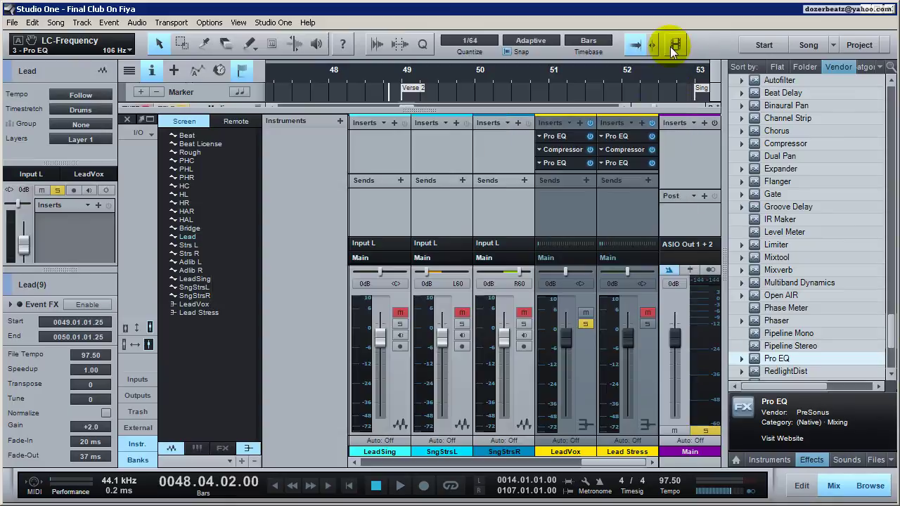
# Step: Unmute the Strs L and Strs R tracks, and select the Lead Stress bus in the mixer
pyautogui.click(833, 486)
pyautogui.click(137, 321)
pyautogui.click(137, 385)
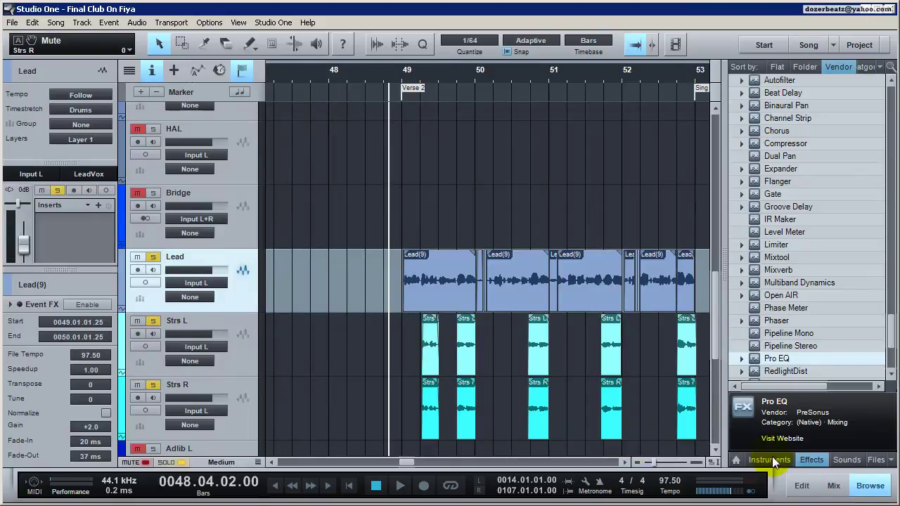
pyautogui.click(833, 485)
pyautogui.click(640, 376)
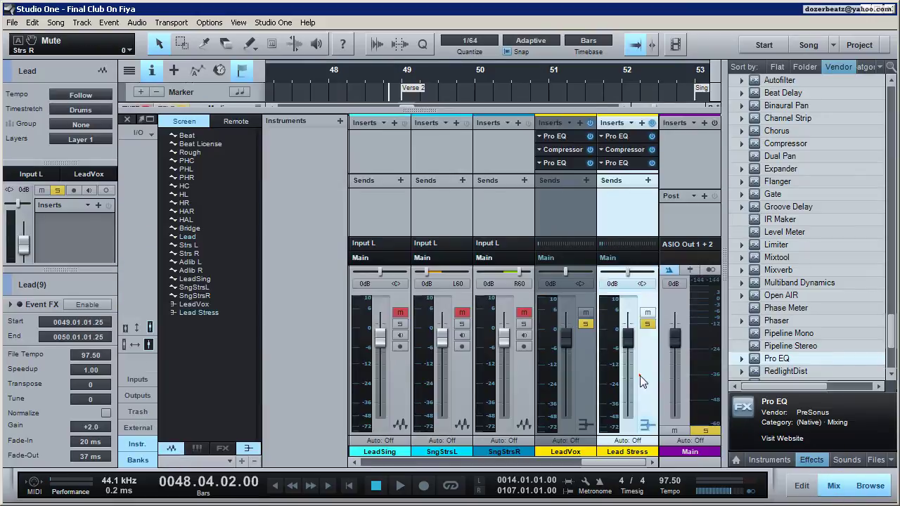
# Step: Audition the vocals while checking the Lead Stress bus's Compressor and its second Pro EQ, closing each window
pyautogui.click(628, 149)
pyautogui.press('space')
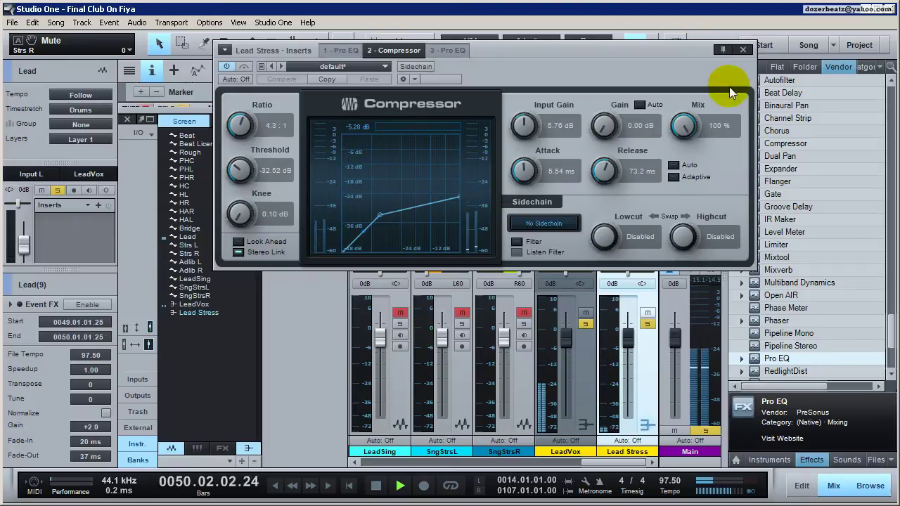
pyautogui.press('space')
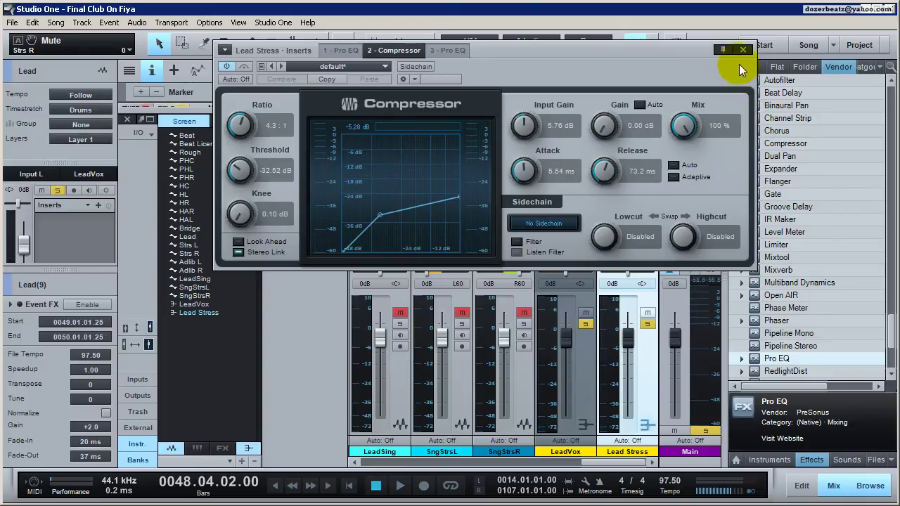
pyautogui.click(742, 49)
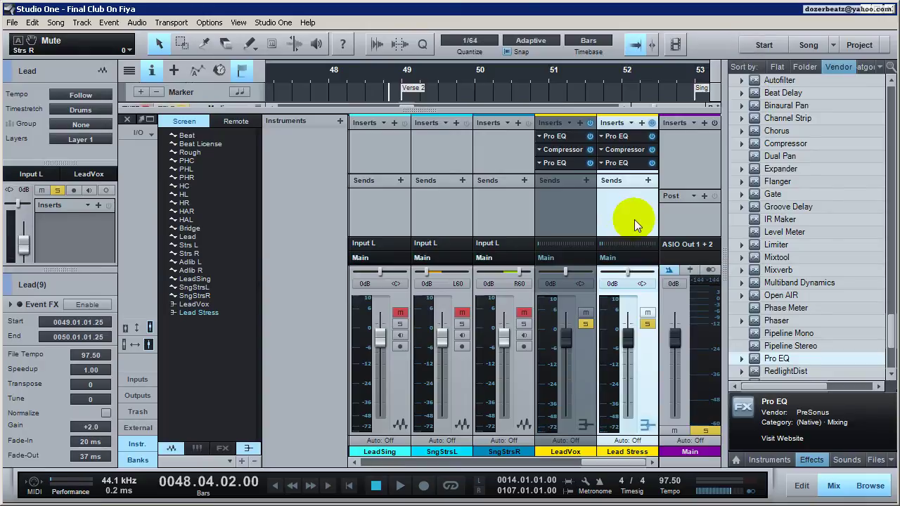
pyautogui.click(628, 166)
pyautogui.press('space')
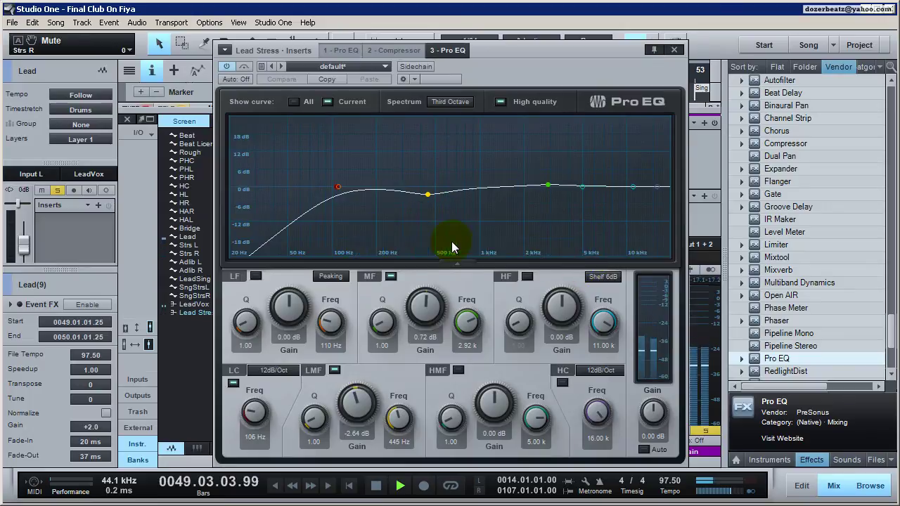
pyautogui.click(673, 50)
pyautogui.press('space')
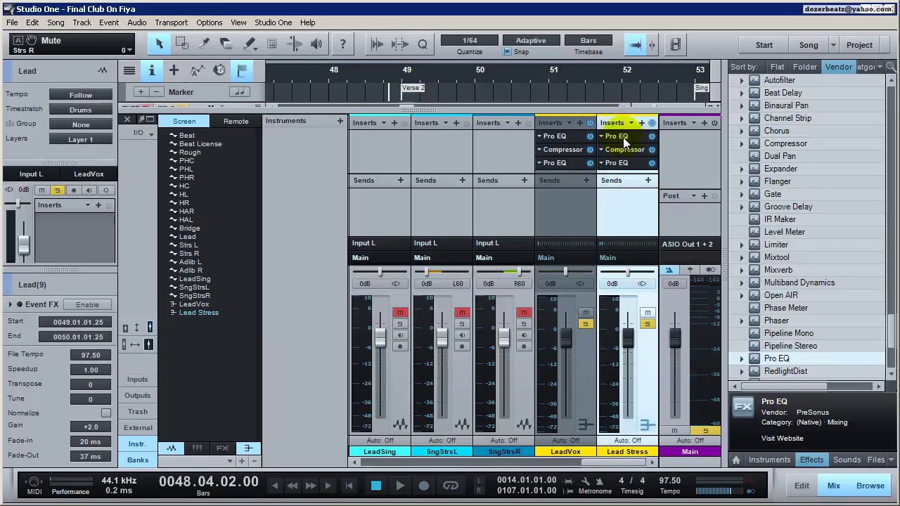
# Step: Lower the Lead Stress bus volume to -5.3 dB while auditioning the vocals
pyautogui.press('space')
pyautogui.moveTo(629, 349); pyautogui.dragTo(628, 355)
pyautogui.press('space')
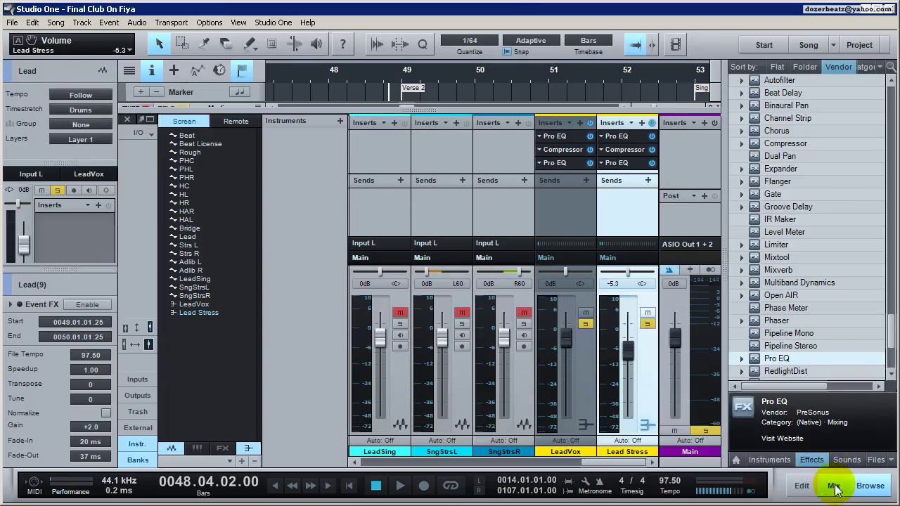
# Step: Inspect the first Lead clip's waveform in the audio editor and return to the mixer
pyautogui.click(833, 488)
pyautogui.doubleClick(457, 295)
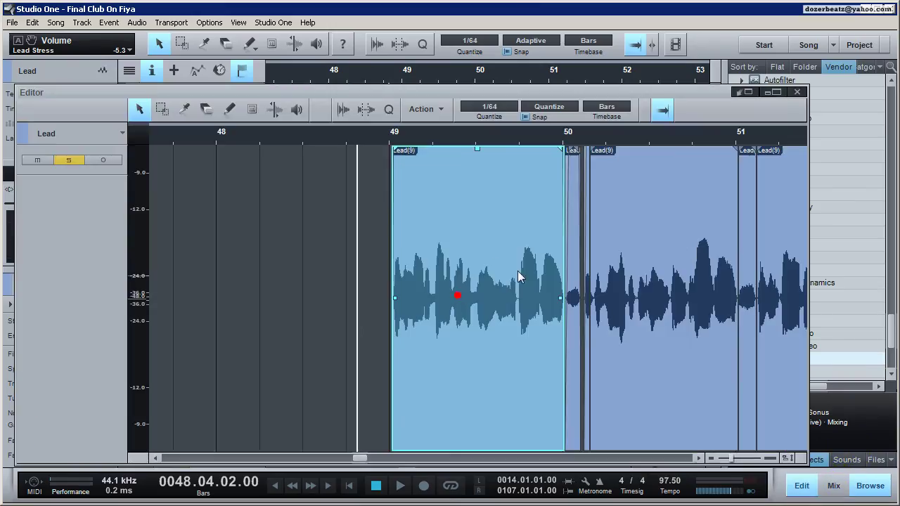
pyautogui.click(797, 93)
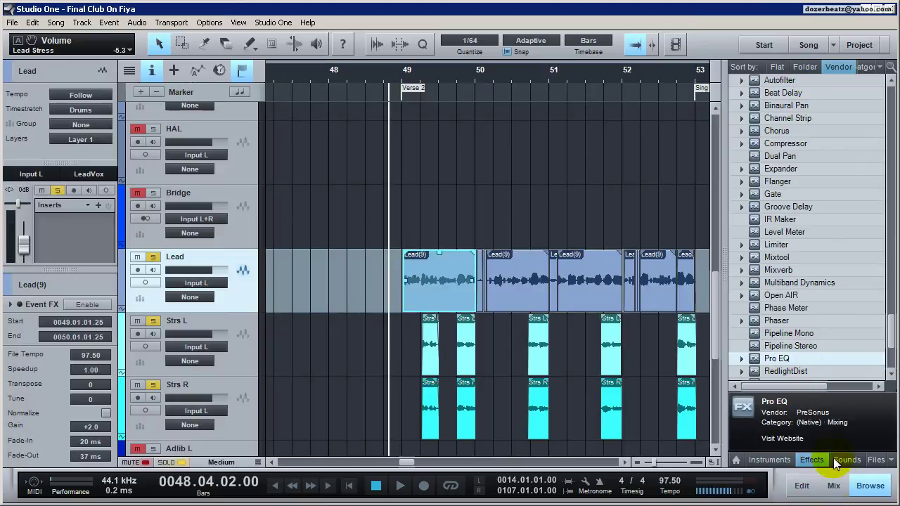
pyautogui.click(833, 485)
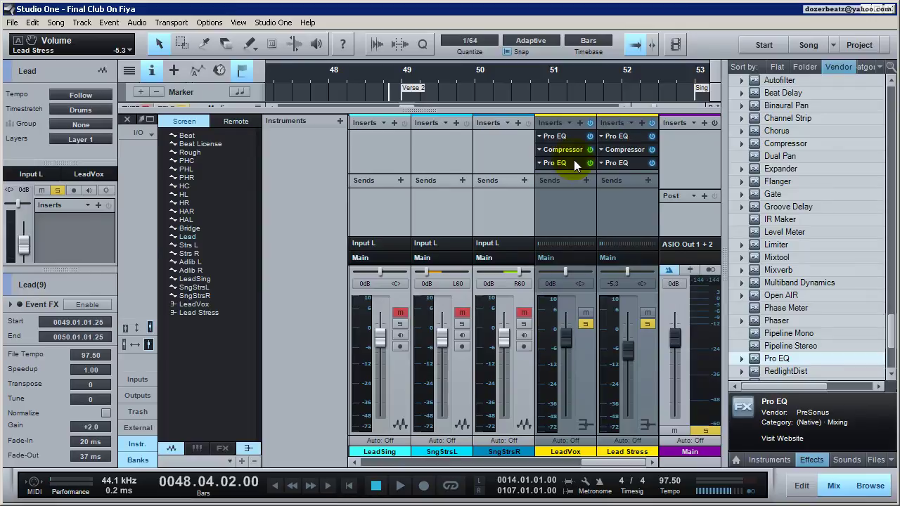
# Step: Audition the Lead Stress Compressor and set its attack to 0.30 ms and ratio to 8.1:1
pyautogui.press('space')
pyautogui.click(616, 150)
pyautogui.press('space')
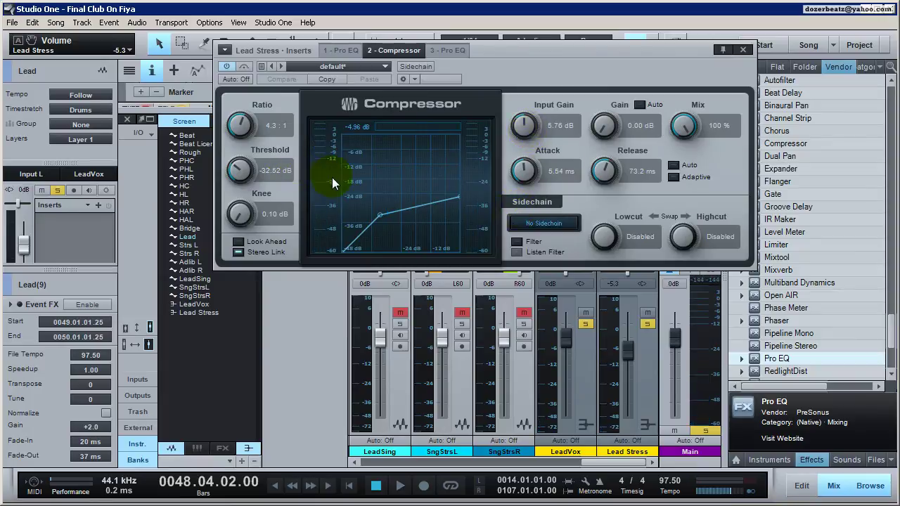
pyautogui.moveTo(527, 169); pyautogui.dragTo(511, 192)
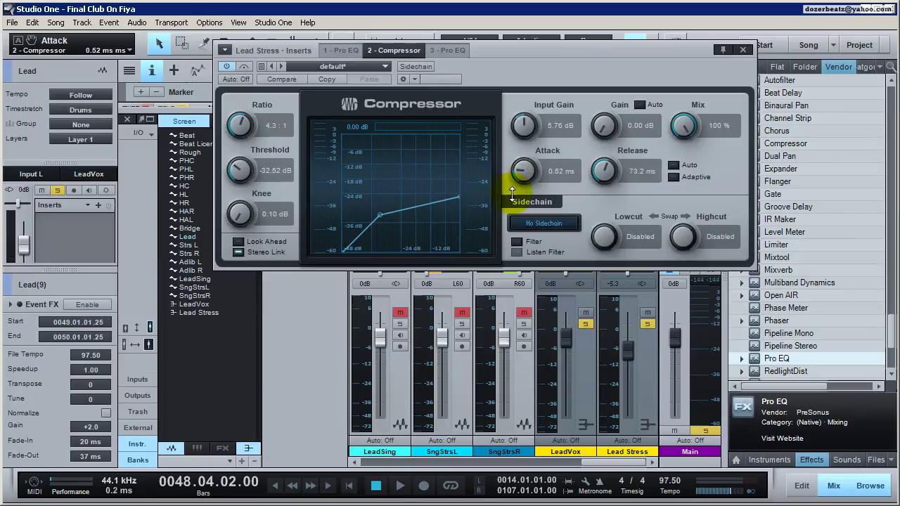
pyautogui.moveTo(523, 171); pyautogui.dragTo(523, 177)
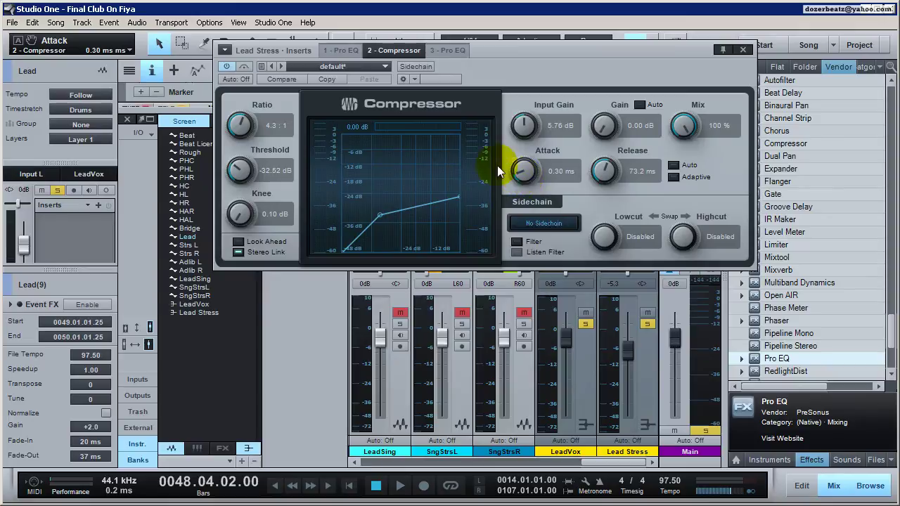
pyautogui.moveTo(242, 124); pyautogui.dragTo(240, 105)
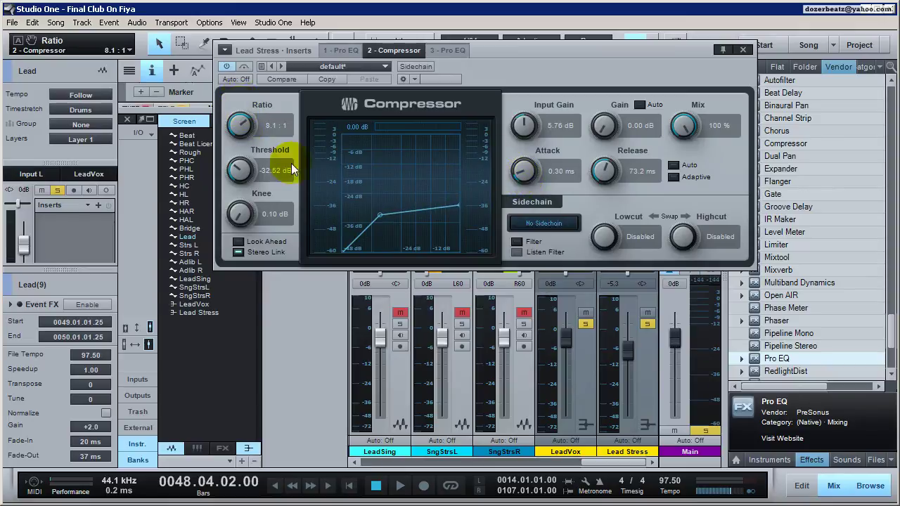
# Step: Set the Lead Stress Compressor's threshold to -30.36 dB during playback and close its window
pyautogui.press('space')
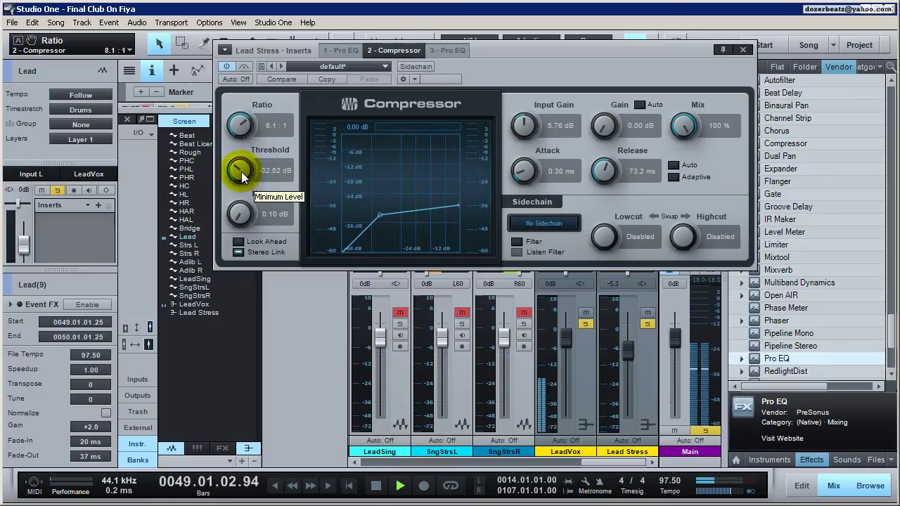
pyautogui.moveTo(241, 172); pyautogui.dragTo(239, 168)
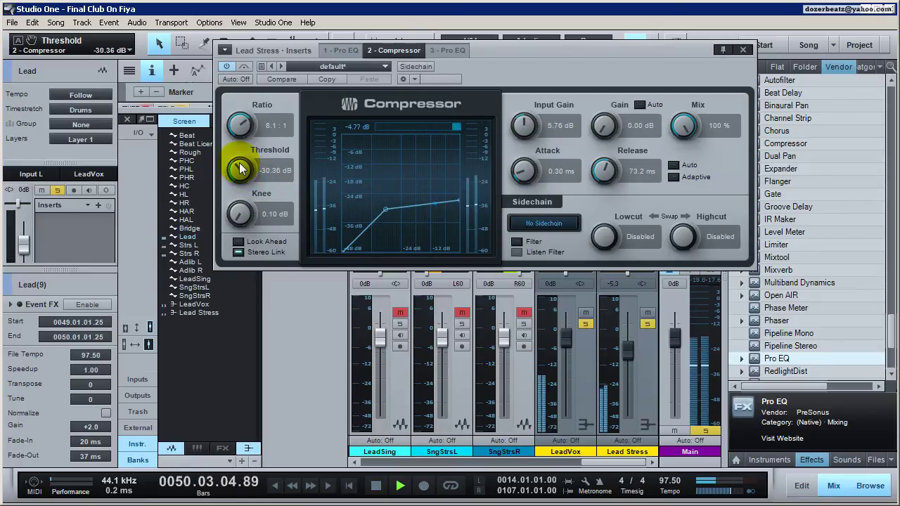
pyautogui.press('space')
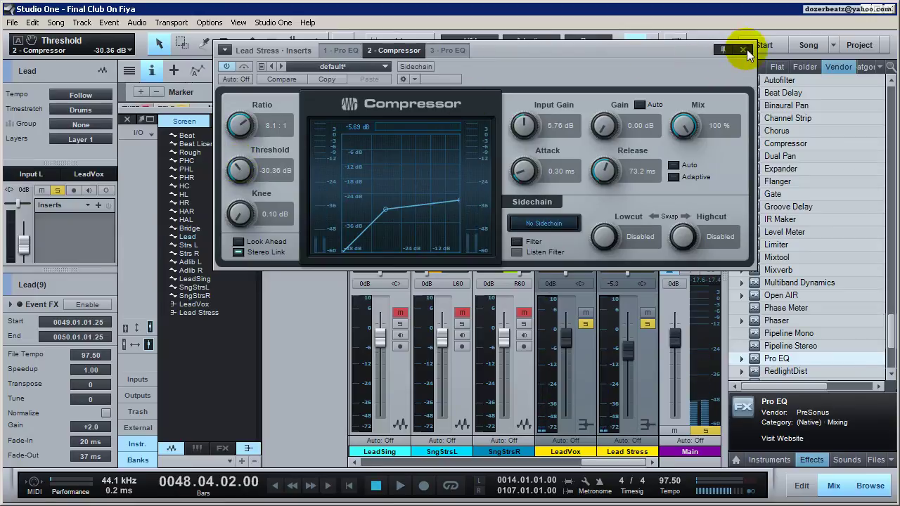
pyautogui.click(742, 49)
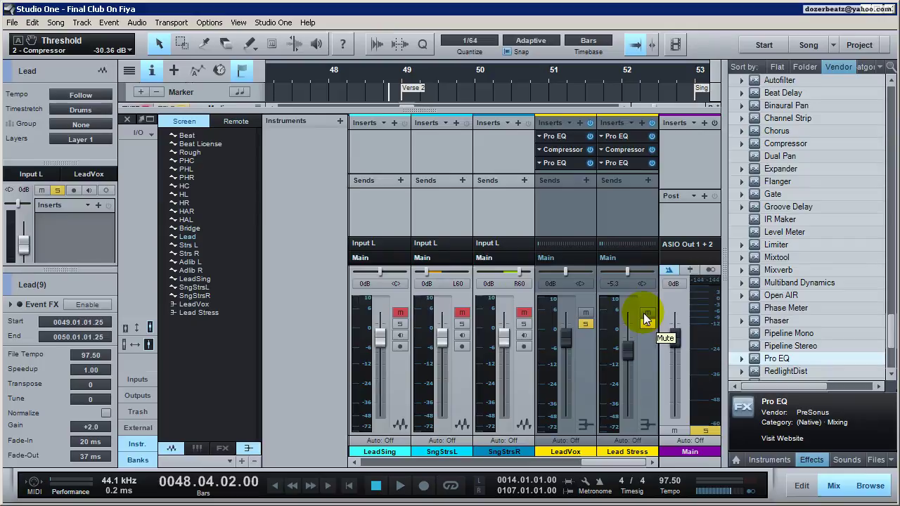
# Step: Play the lead and stress vocals together from the arrangement view, and return to the mixer
pyautogui.press('F3')
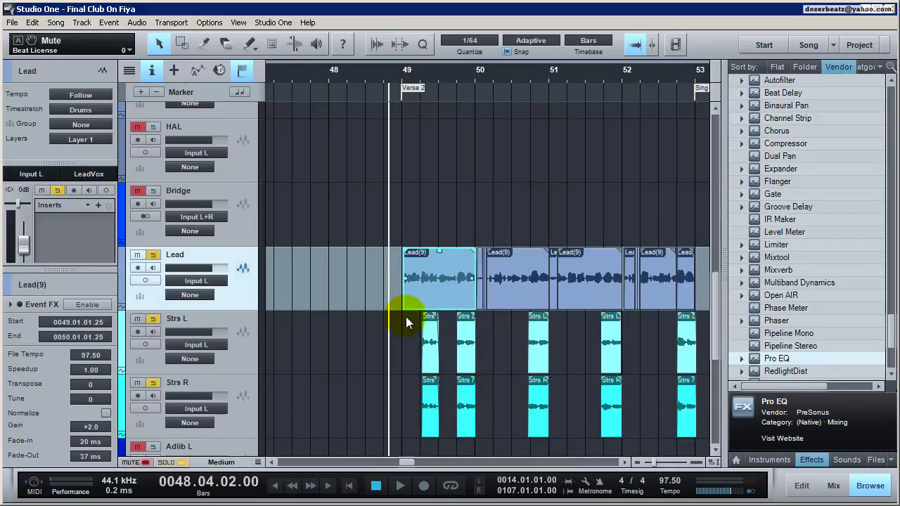
pyautogui.press('space')
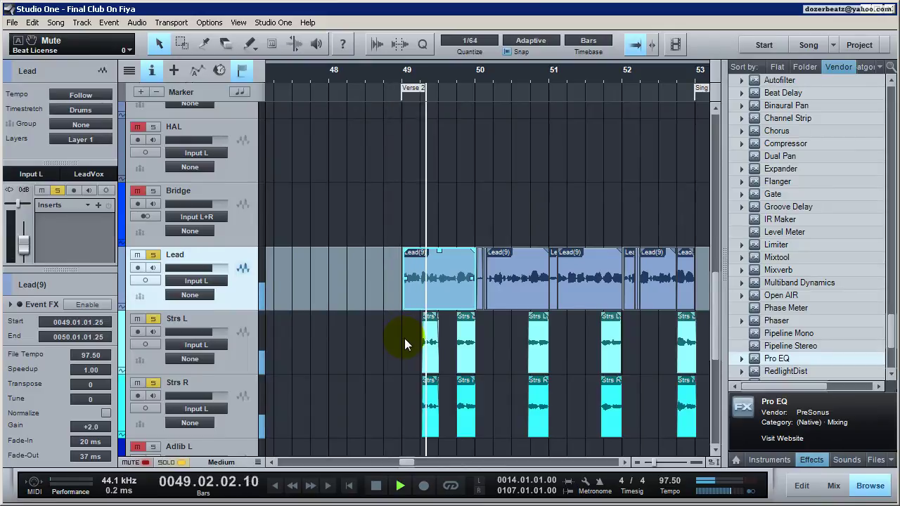
pyautogui.press('space')
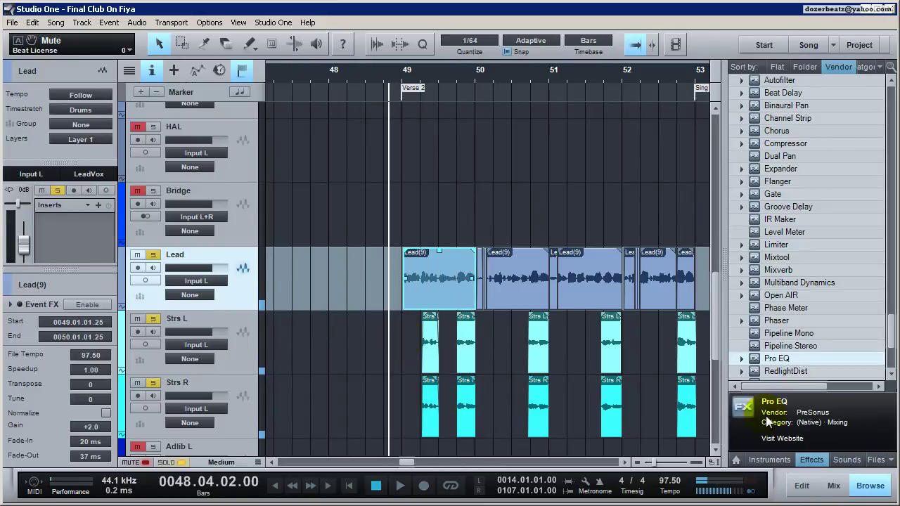
pyautogui.click(837, 486)
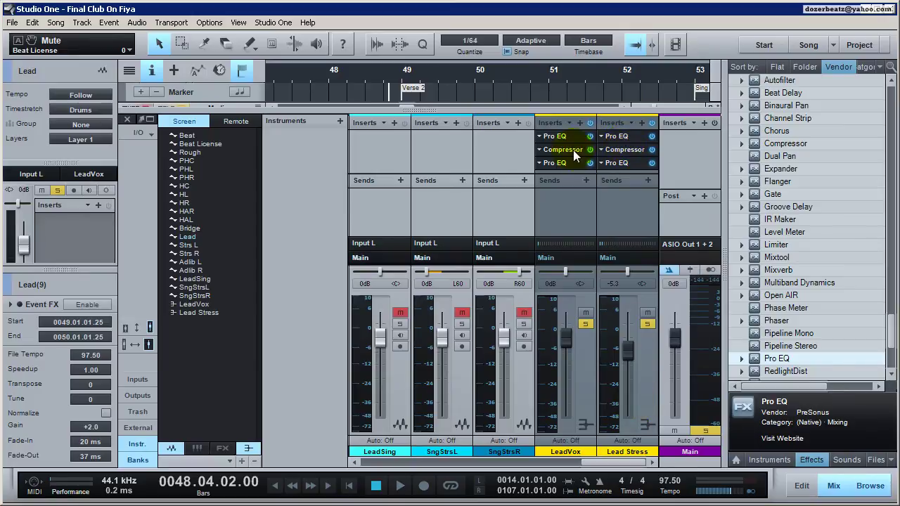
pyautogui.click(578, 175)
pyautogui.click(574, 208)
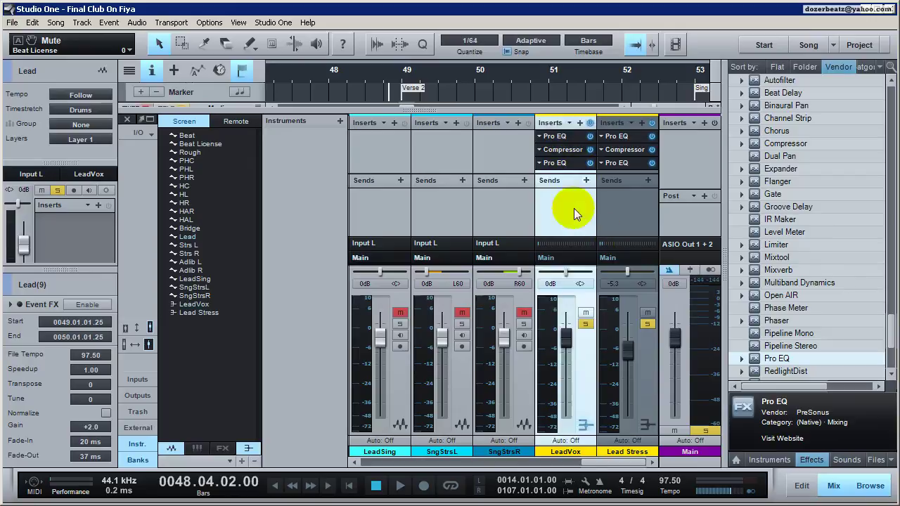
pyautogui.click(608, 215)
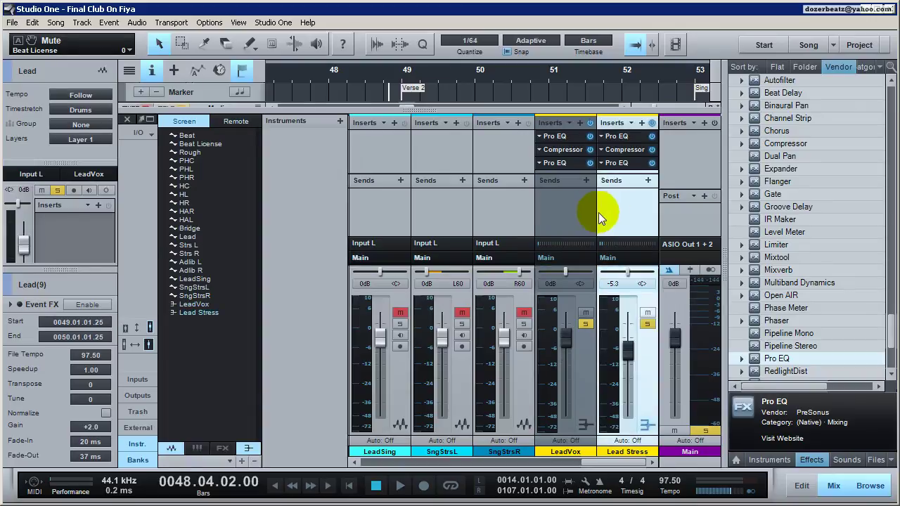
pyautogui.click(585, 211)
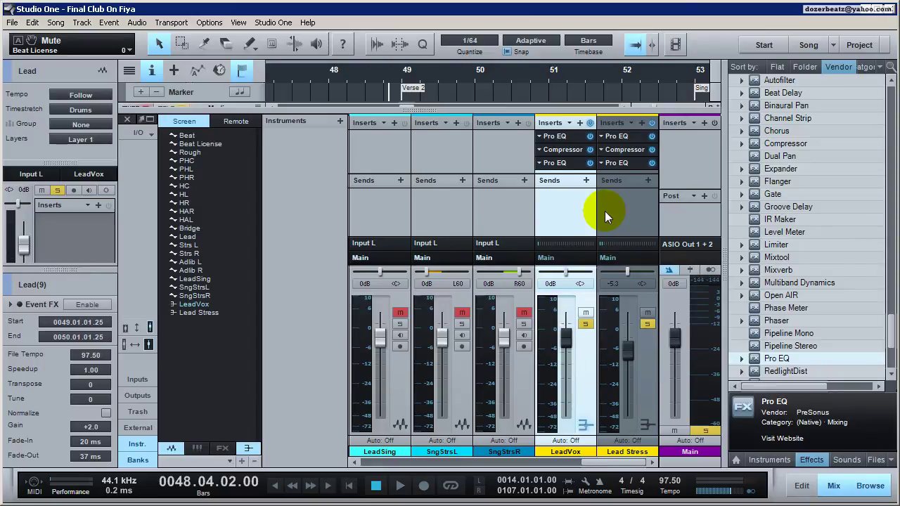
pyautogui.click(605, 211)
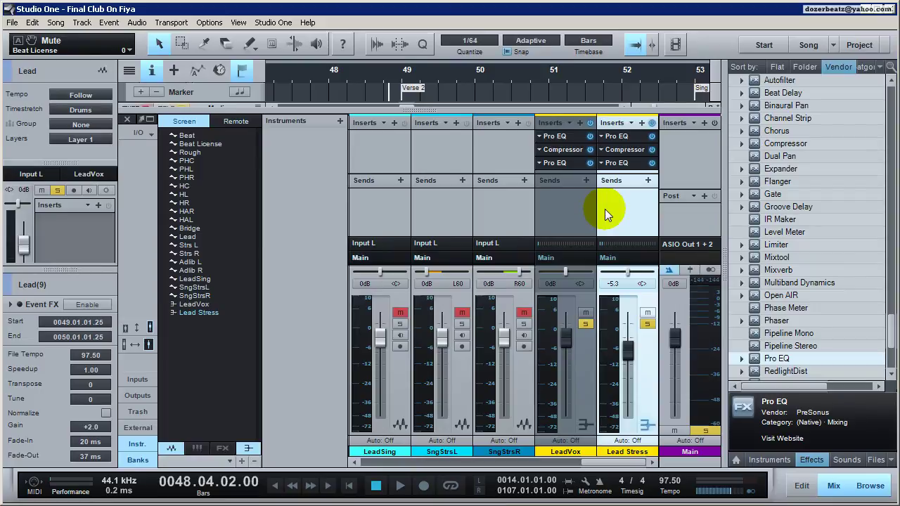
pyautogui.click(613, 371)
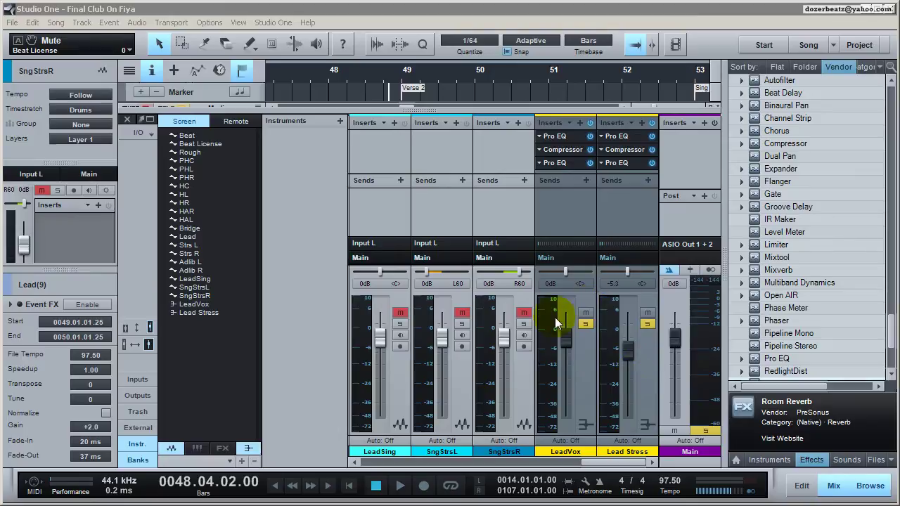
# Step: Add an FX channel beside the Lead Stress bus and name it Lead Verb
pyautogui.rightClick(647, 302)
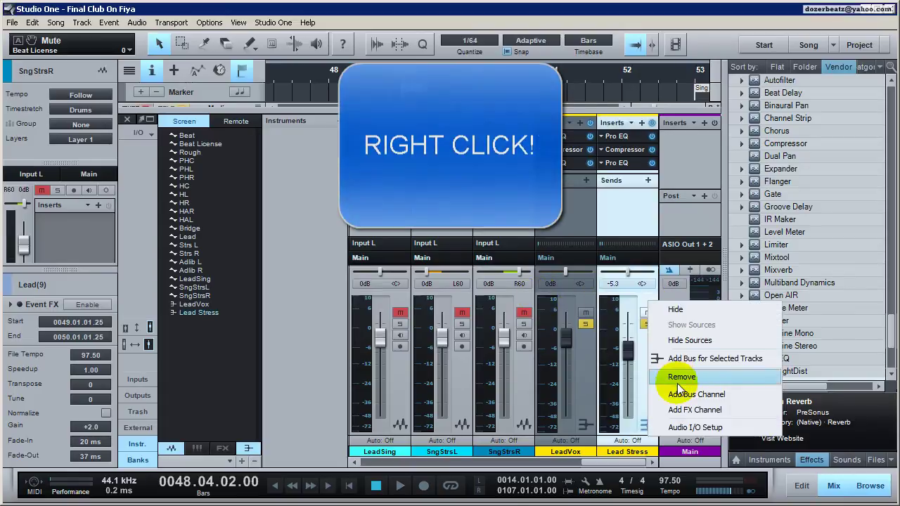
pyautogui.click(679, 410)
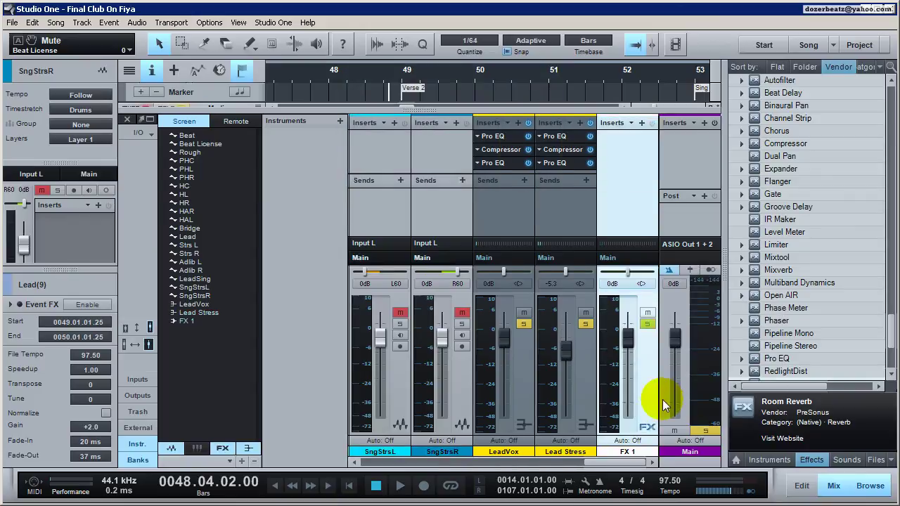
pyautogui.doubleClick(627, 451)
pyautogui.write('Lead Verb')
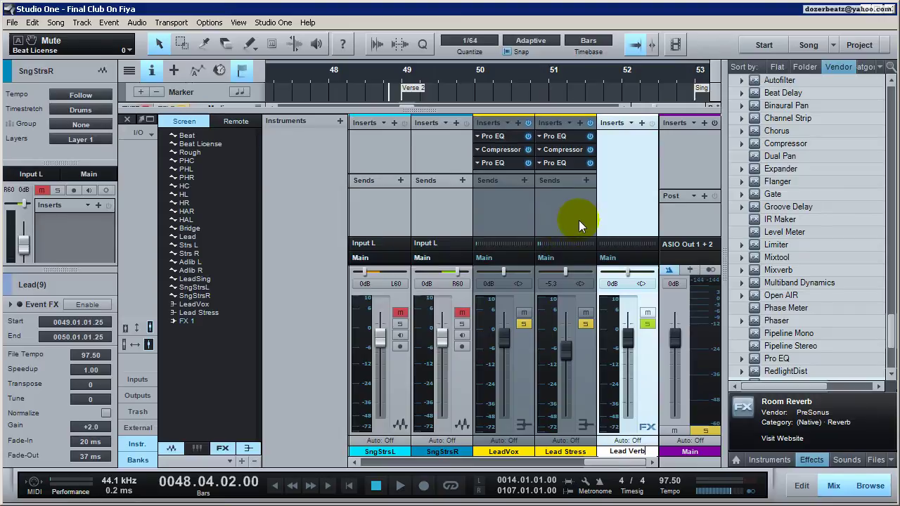
# Step: Confirm the Lead Verb channel name and colour the FX channel red
pyautogui.press('Return')
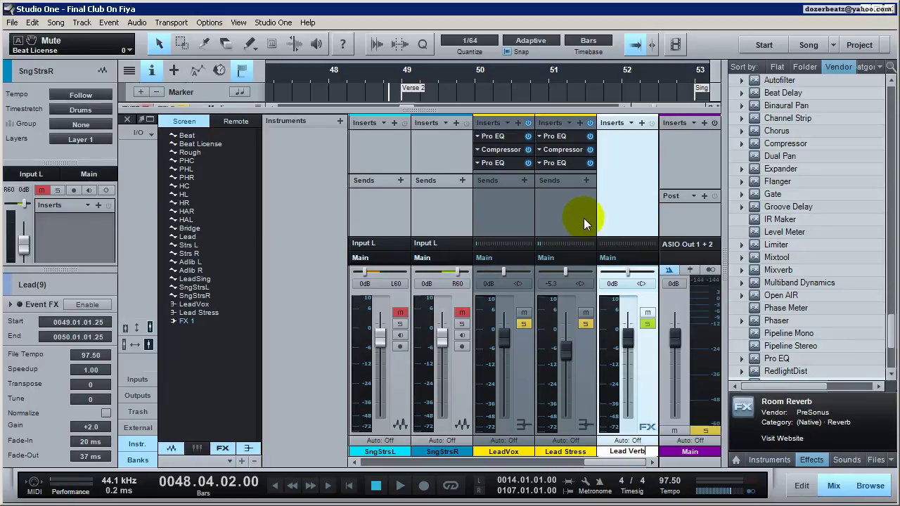
pyautogui.click(585, 219)
pyautogui.click(612, 218)
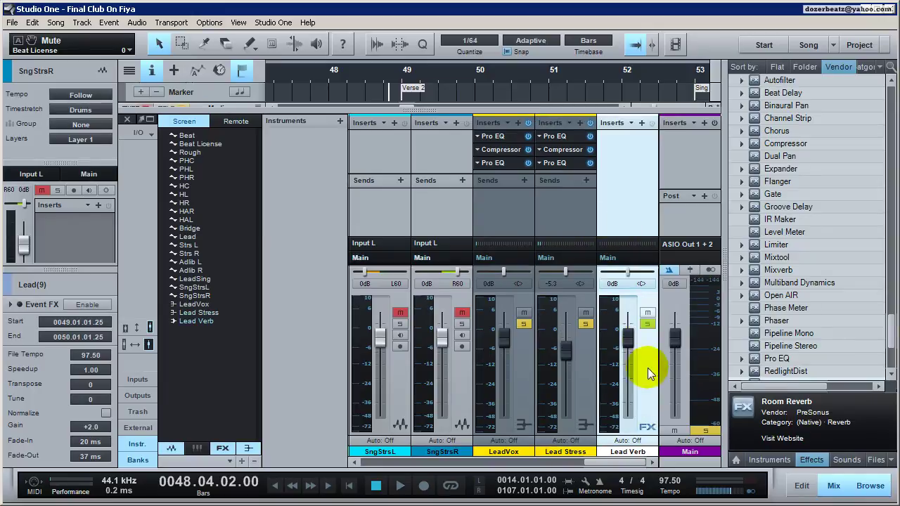
pyautogui.doubleClick(645, 451)
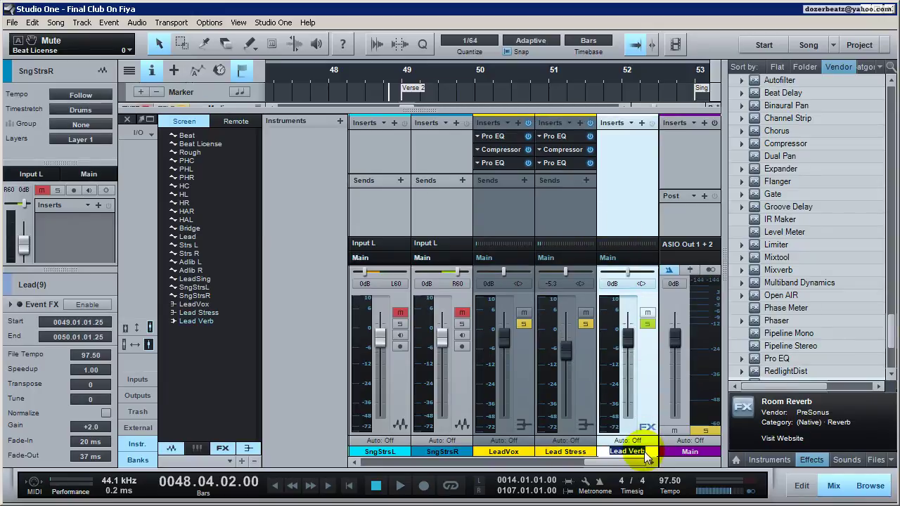
pyautogui.press('Return')
pyautogui.click(655, 452)
pyautogui.moveTo(655, 453); pyautogui.dragTo(688, 417)
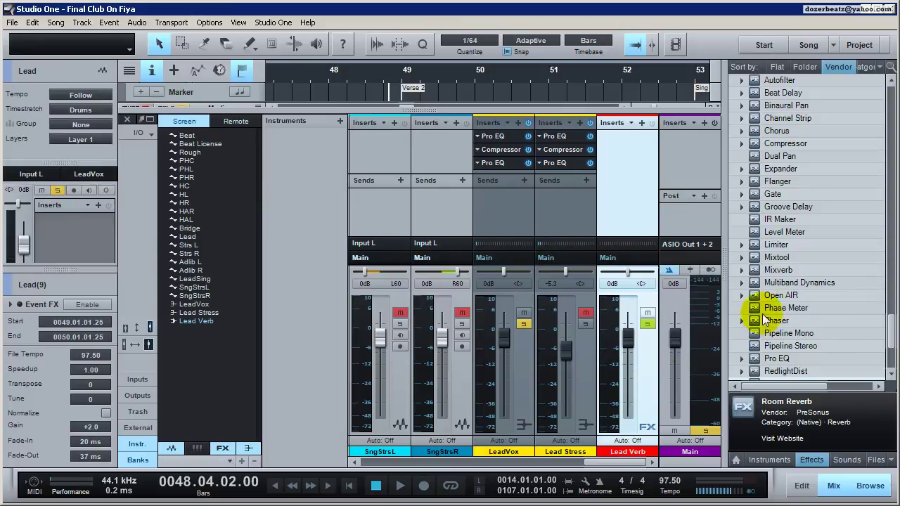
# Step: Insert Room Reverb on the Lead Verb FX channel and close its window
pyautogui.click(890, 373)
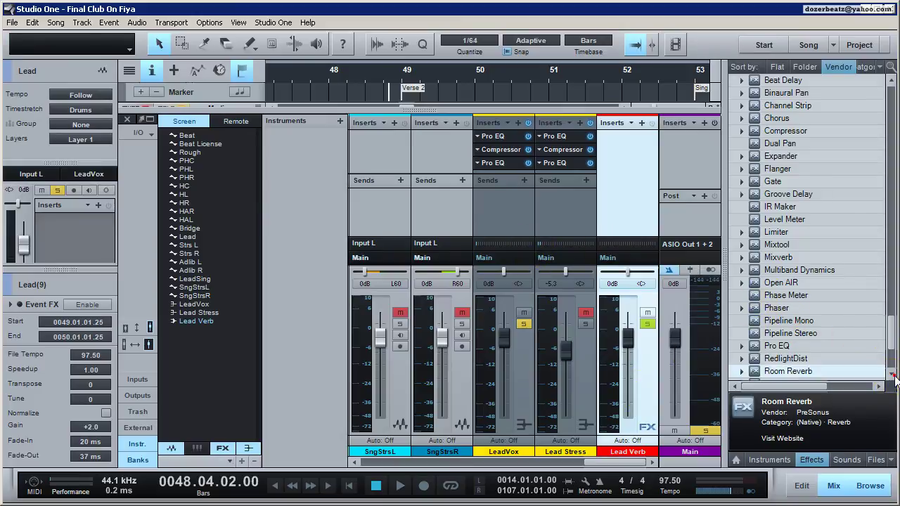
pyautogui.moveTo(780, 376); pyautogui.dragTo(617, 167)
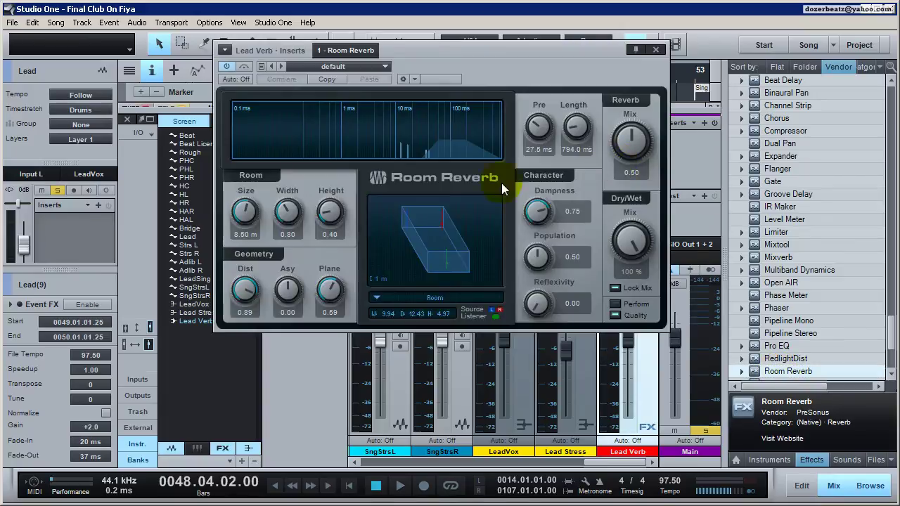
pyautogui.click(655, 50)
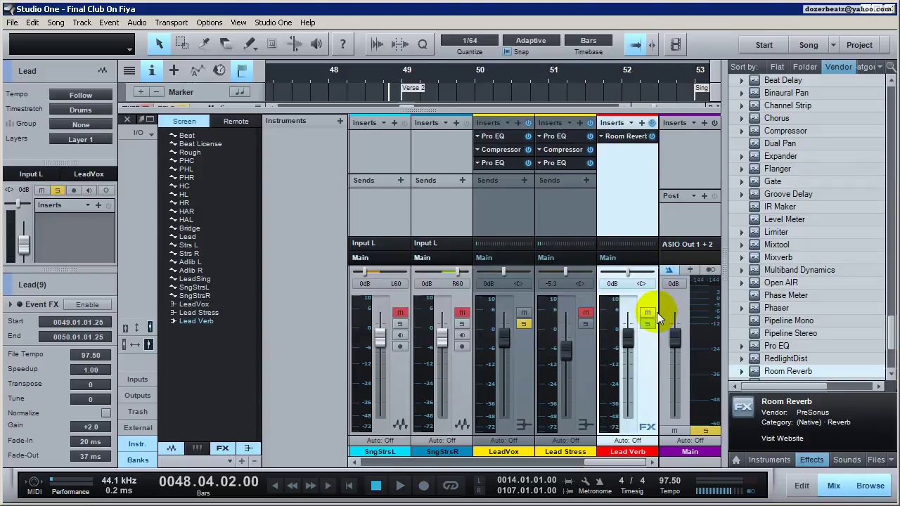
# Step: Check the Lead track's routing, return to the vocal buses, and audition LeadVox without reverb
pyautogui.moveTo(618, 463); pyautogui.dragTo(516, 462)
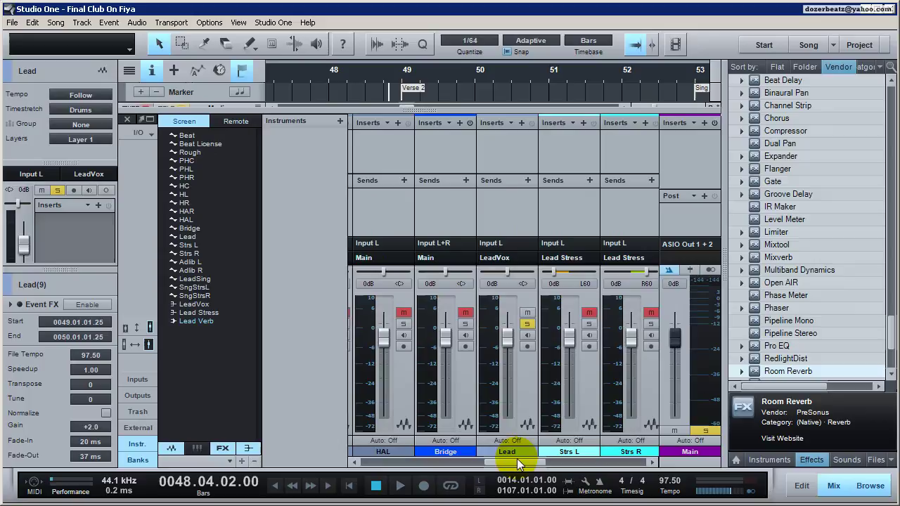
pyautogui.click(523, 388)
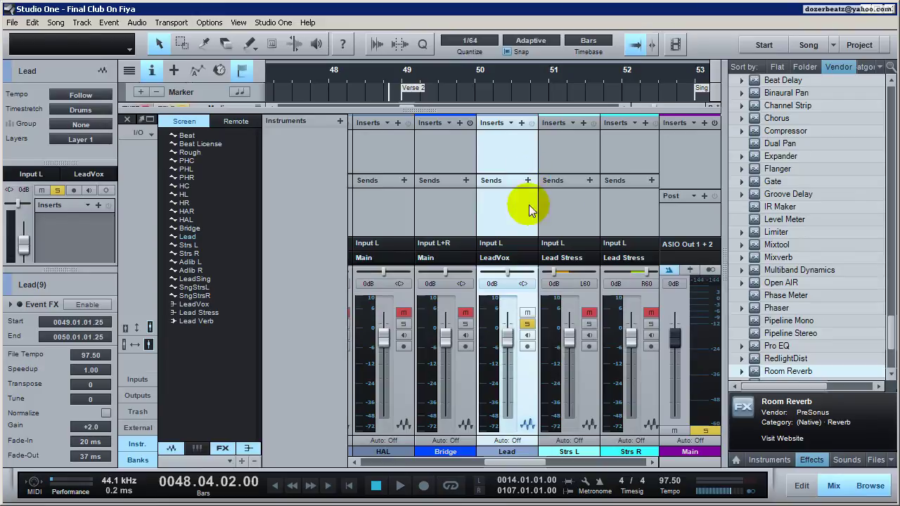
pyautogui.moveTo(571, 462); pyautogui.dragTo(605, 461)
pyautogui.click(521, 461)
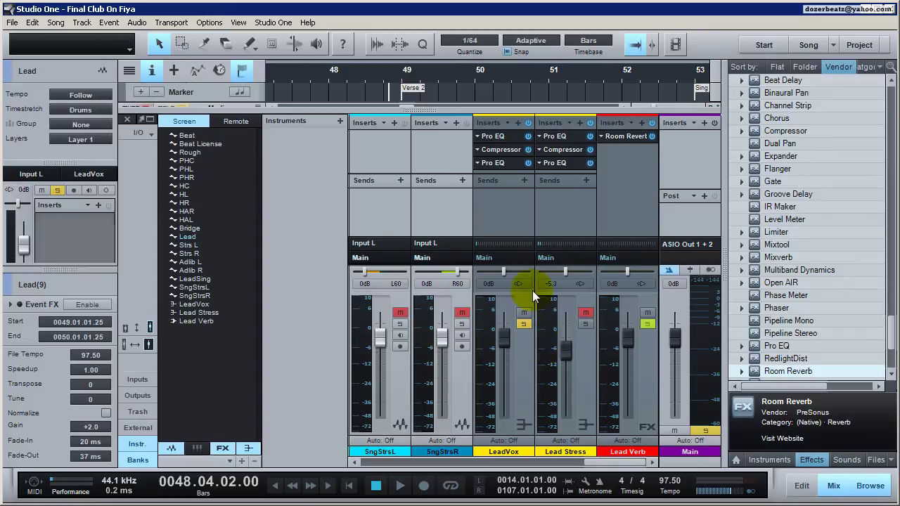
pyautogui.press('space')
pyautogui.press('space')
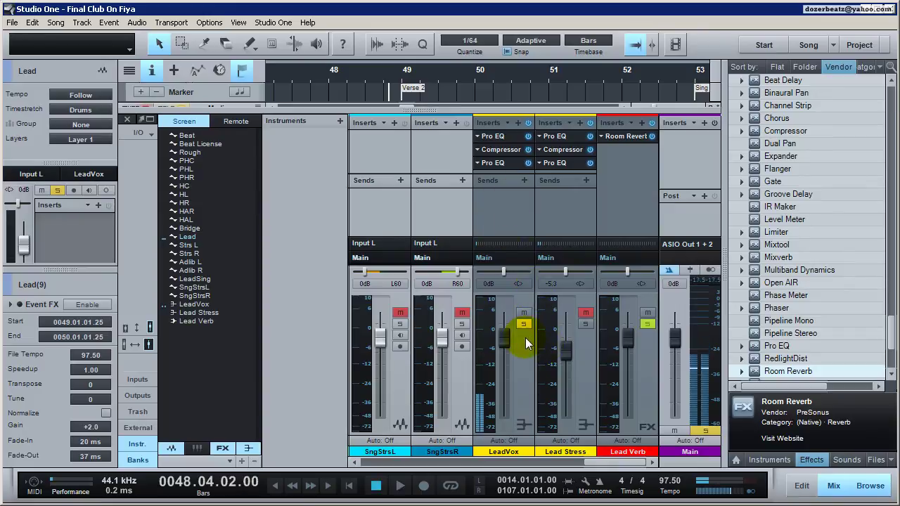
# Step: Add a send from the LeadVox bus to Lead Verb and briefly check the Room Reverb window
pyautogui.click(523, 180)
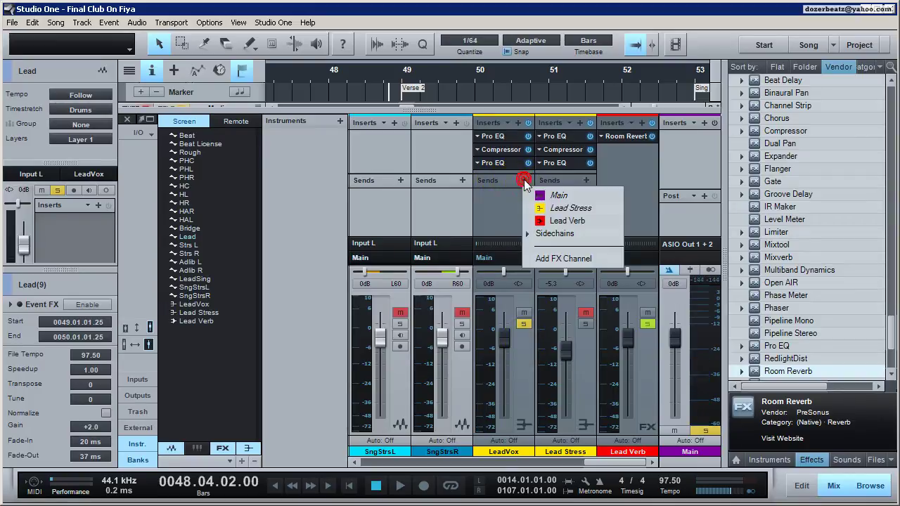
pyautogui.click(550, 220)
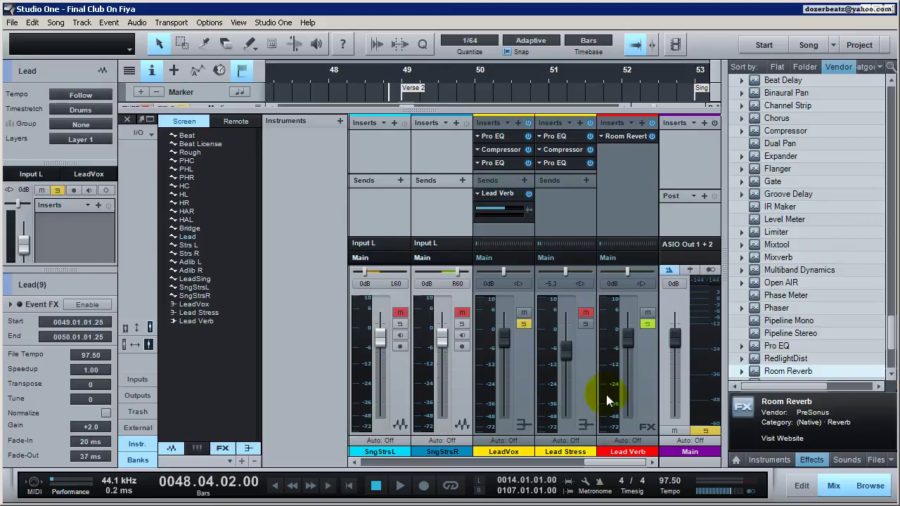
pyautogui.click(648, 389)
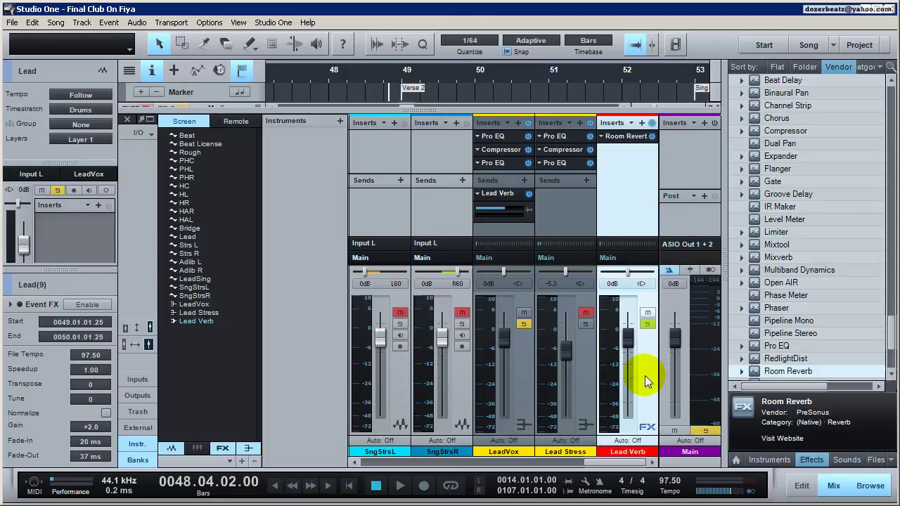
pyautogui.doubleClick(624, 136)
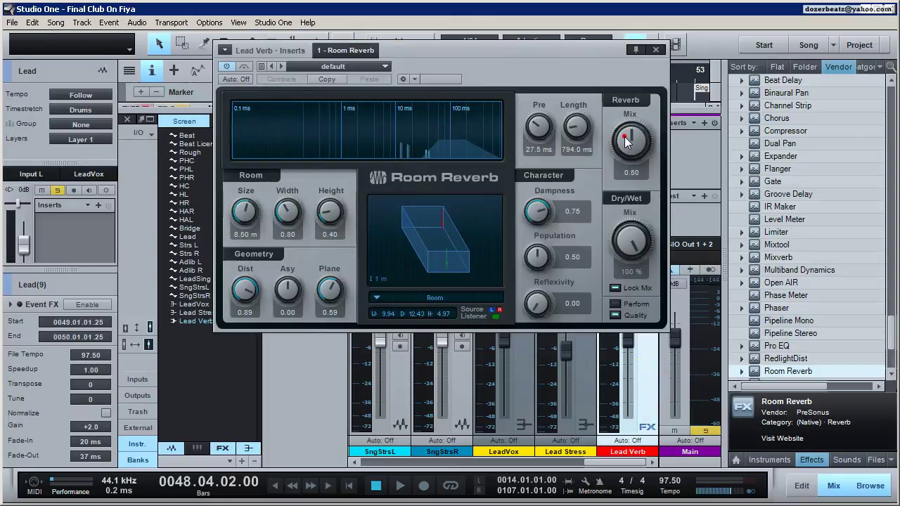
pyautogui.click(655, 50)
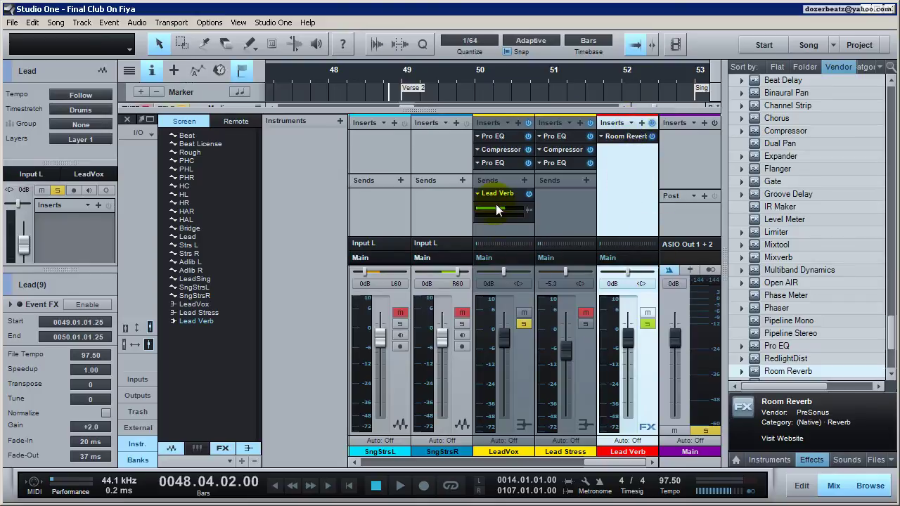
# Step: Try the LeadVox send to Lead Verb at minimum and -5.9, set it to -1.6, and audition the vocal
pyautogui.moveTo(498, 208); pyautogui.dragTo(476, 206)
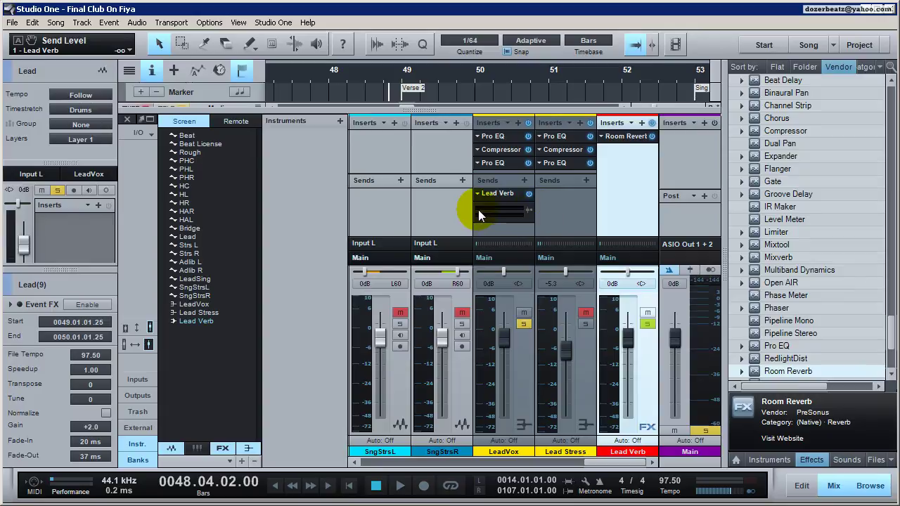
pyautogui.moveTo(477, 208); pyautogui.dragTo(506, 210)
pyautogui.click(614, 142)
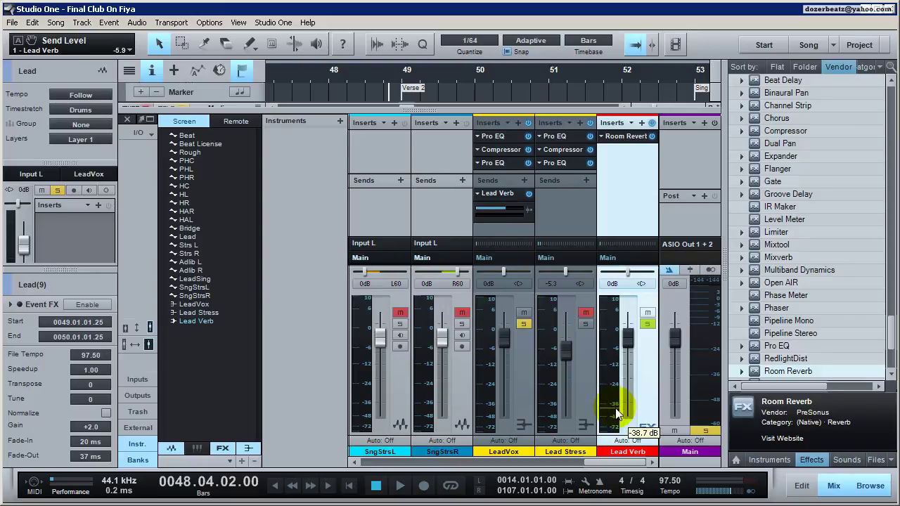
pyautogui.moveTo(499, 214)
pyautogui.mouseDown()
pyautogui.moveTo(472, 205)
pyautogui.moveTo(511, 209)
pyautogui.mouseUp()
pyautogui.press('space')
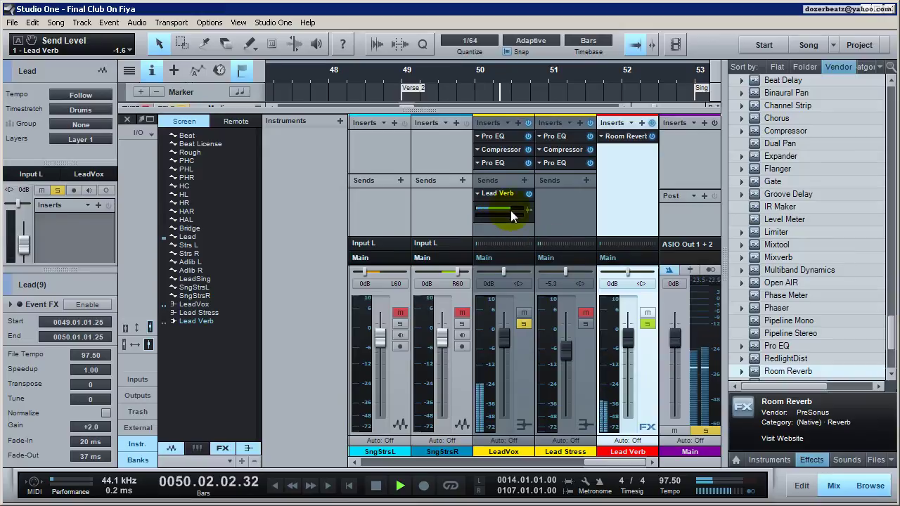
pyautogui.press('space')
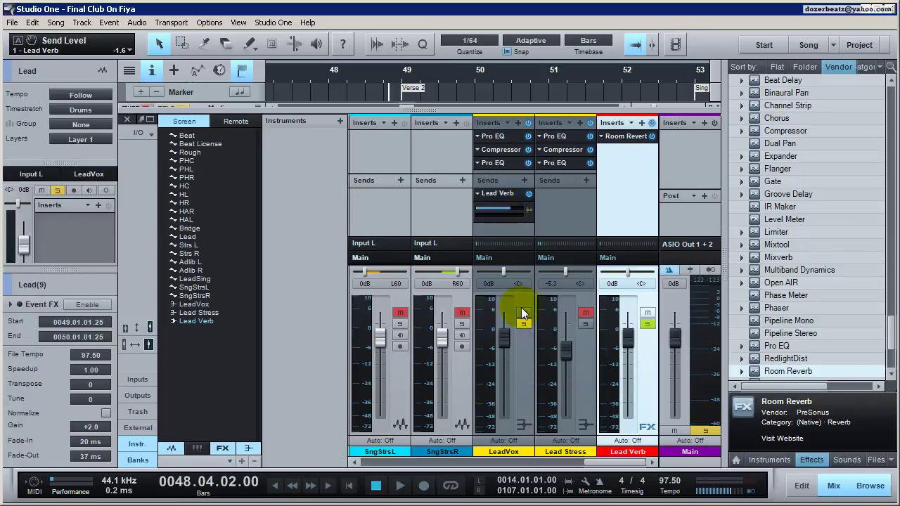
# Step: Lower the LeadVox bus's Lead Verb send level to -12.9 and audition the vocal again
pyautogui.click(516, 359)
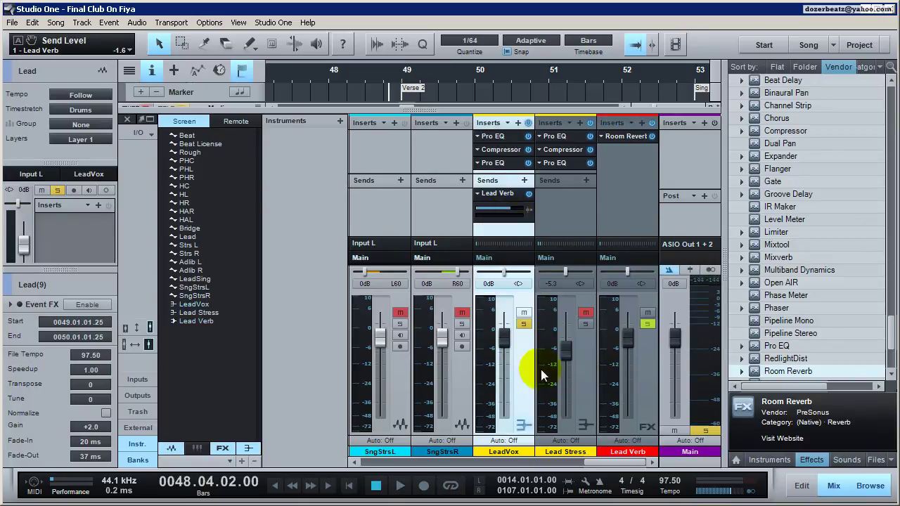
pyautogui.click(649, 380)
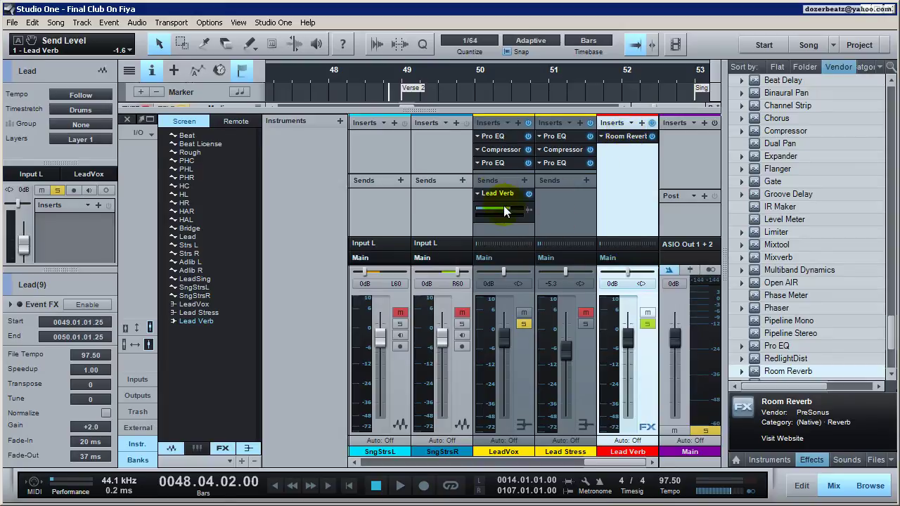
pyautogui.moveTo(502, 208)
pyautogui.moveTo(502, 207)
pyautogui.mouseDown()
pyautogui.moveTo(471, 205)
pyautogui.moveTo(499, 205)
pyautogui.moveTo(488, 205)
pyautogui.mouseUp()
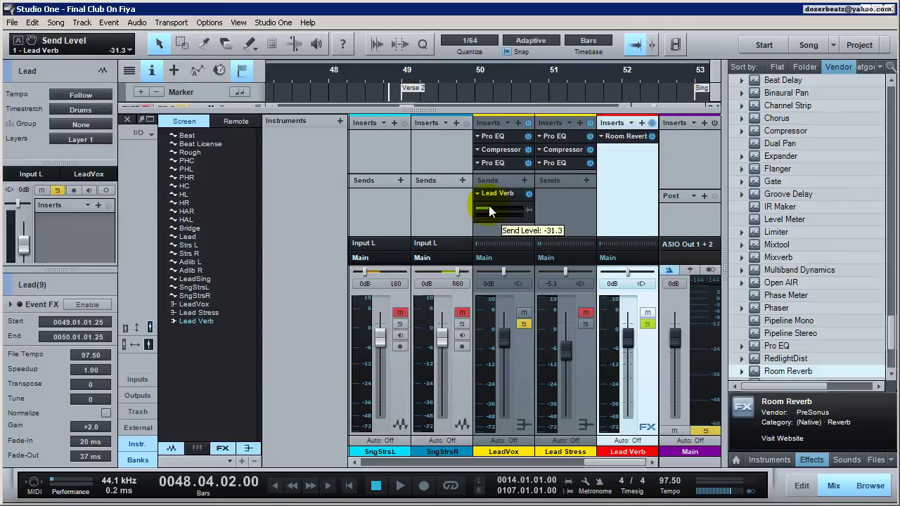
pyautogui.moveTo(481, 208)
pyautogui.mouseDown()
pyautogui.moveTo(511, 208)
pyautogui.moveTo(497, 209)
pyautogui.mouseUp()
pyautogui.click(523, 349)
pyautogui.press('space')
pyautogui.press('space')
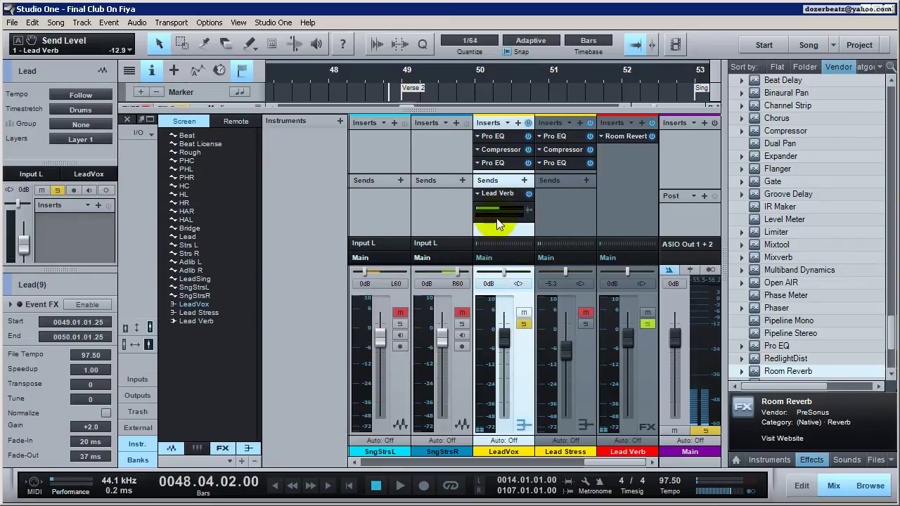
# Step: Adjust the LeadVox bus's Lead Verb send during playback and toggle its pre/post-fader mode on and back off
pyautogui.press('space')
pyautogui.moveTo(499, 216)
pyautogui.mouseDown()
pyautogui.moveTo(466, 209)
pyautogui.moveTo(521, 223)
pyautogui.moveTo(473, 224)
pyautogui.moveTo(492, 208)
pyautogui.moveTo(511, 213)
pyautogui.moveTo(497, 208)
pyautogui.mouseUp()
pyautogui.click(527, 210)
pyautogui.click(527, 211)
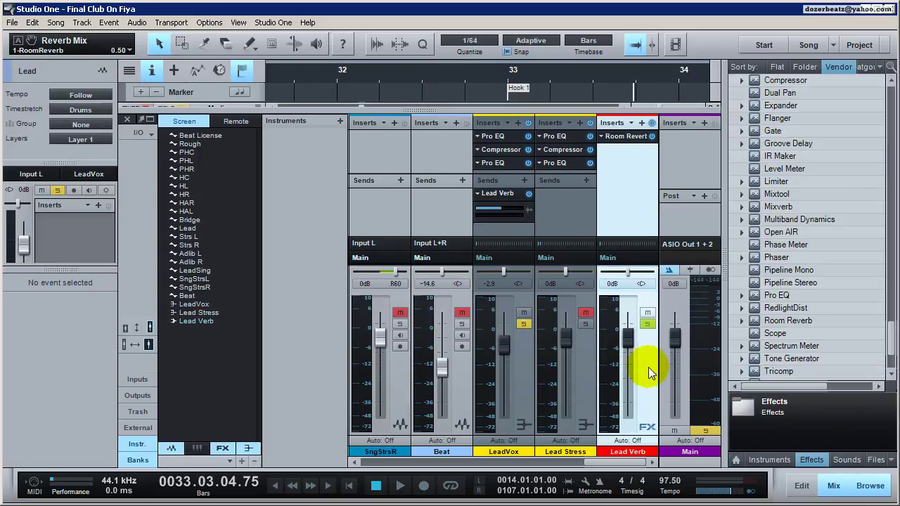
# Step: Open Room Reverb on Lead Verb, unlock and try Dry/Wet Mix at 42%, and restore it to 100% with Lock Mix on
pyautogui.click(648, 367)
pyautogui.click(619, 140)
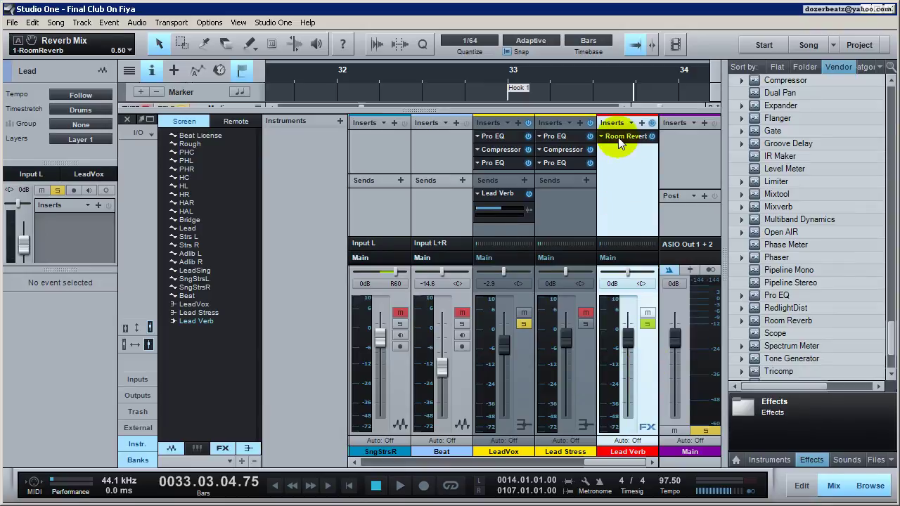
pyautogui.click(632, 295)
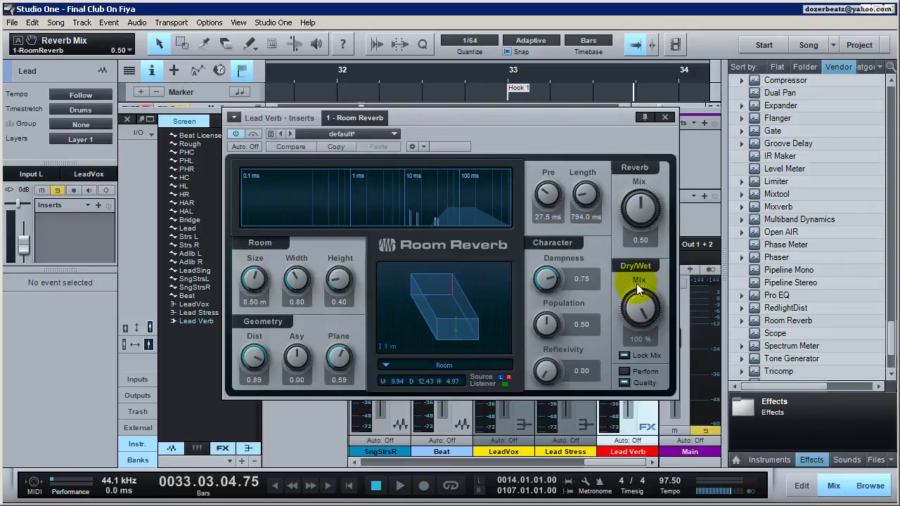
pyautogui.moveTo(638, 307); pyautogui.dragTo(641, 344)
pyautogui.click(639, 314)
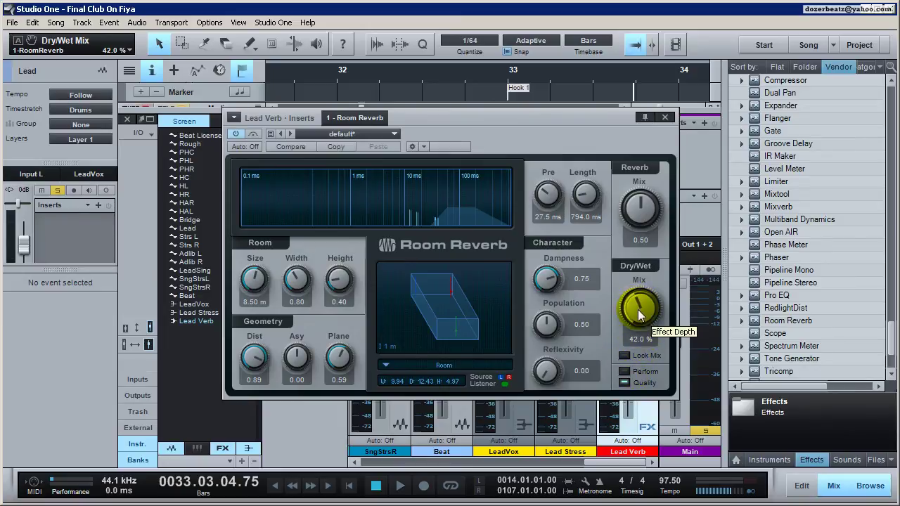
pyautogui.doubleClick(638, 314)
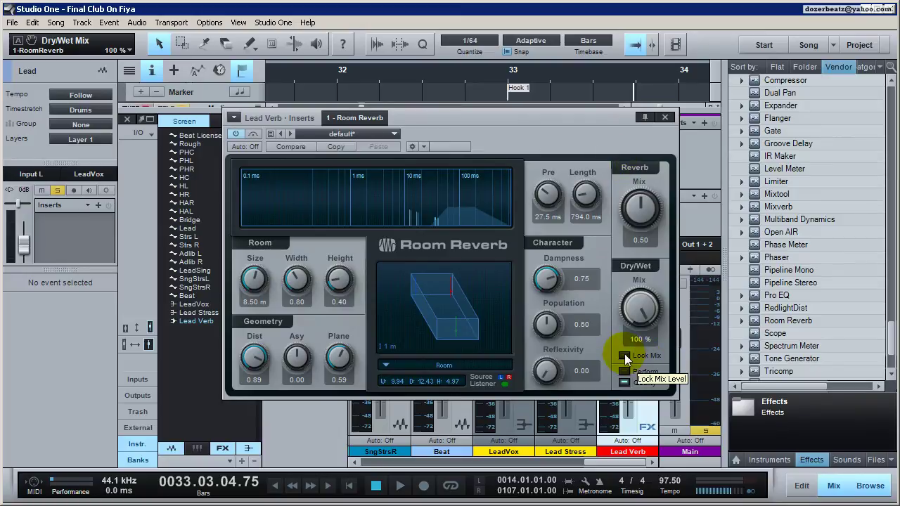
pyautogui.click(624, 356)
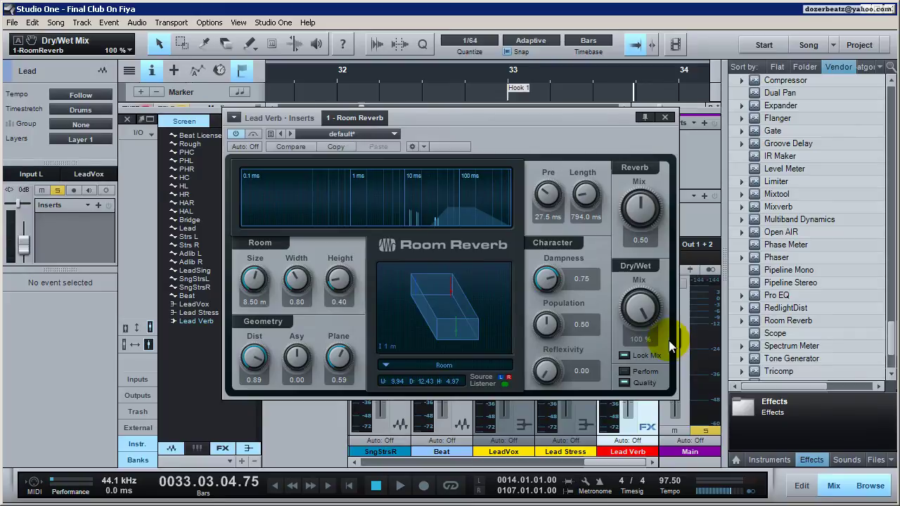
# Step: Set the Room Reverb's Reverb Mix to 0.49 and close its window
pyautogui.click(639, 195)
pyautogui.moveTo(639, 195)
pyautogui.mouseDown()
pyautogui.moveTo(639, 270)
pyautogui.moveTo(639, 115)
pyautogui.moveTo(639, 201)
pyautogui.moveTo(635, 187)
pyautogui.mouseUp()
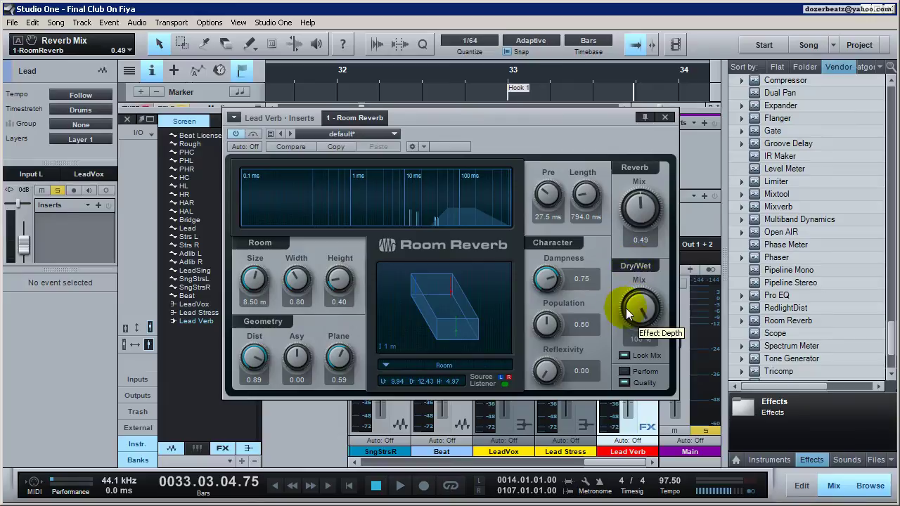
pyautogui.click(664, 116)
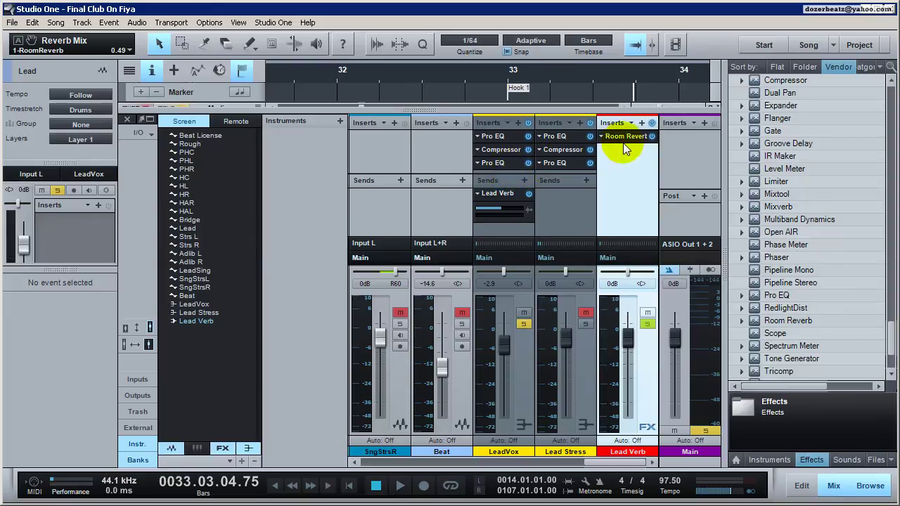
# Step: Add TrueVerb Stereo after Room Reverb on the Lead Verb channel and switch its Direct signal on
pyautogui.moveTo(626, 148); pyautogui.dragTo(631, 155)
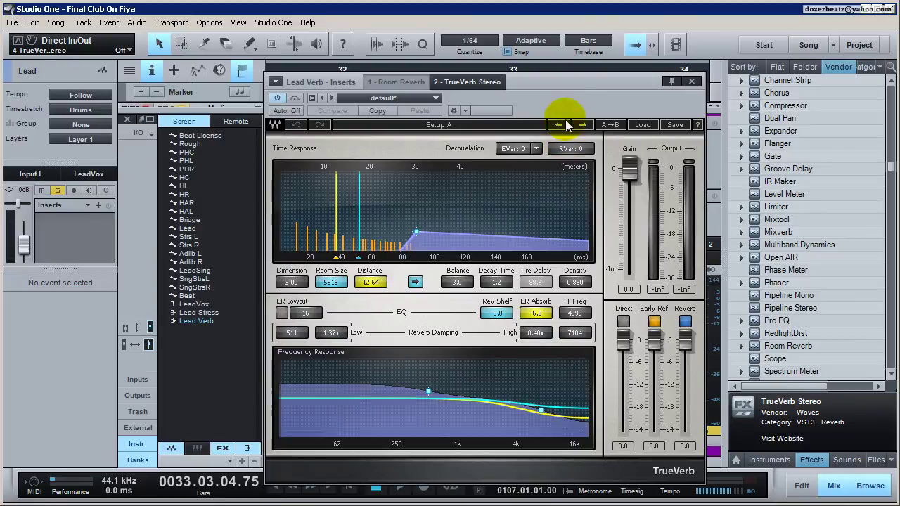
pyautogui.moveTo(571, 79); pyautogui.dragTo(530, 73)
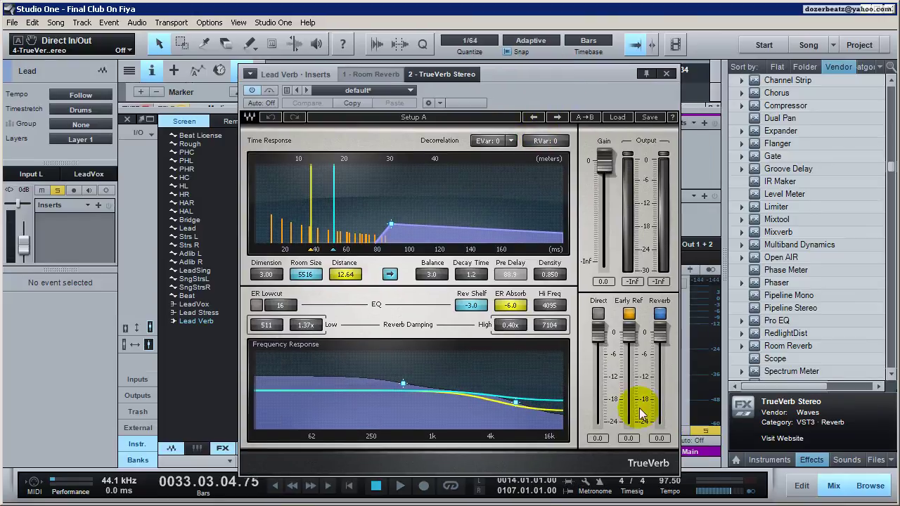
pyautogui.click(598, 313)
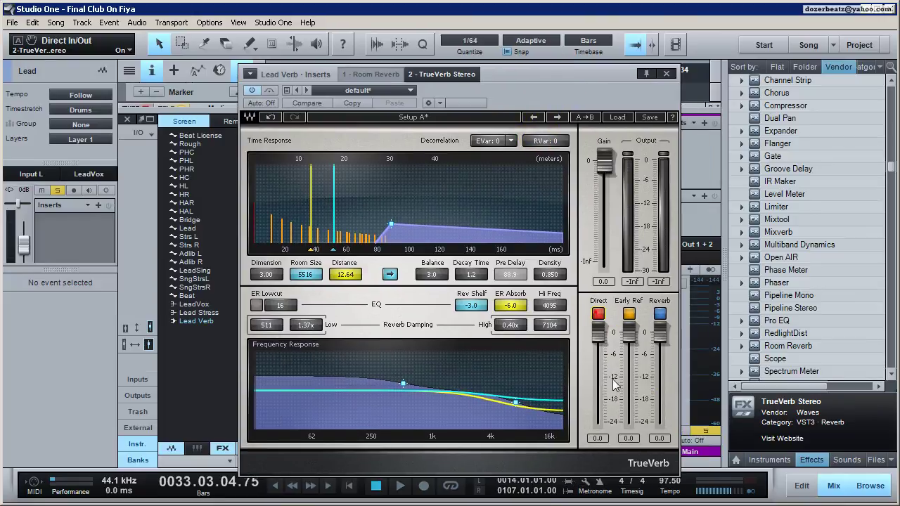
# Step: Switch off TrueVerb's Direct signal on the Lead Verb channel and set its Distance to 12.26 meters
pyautogui.click(597, 313)
pyautogui.moveTo(345, 274); pyautogui.dragTo(344, 280)
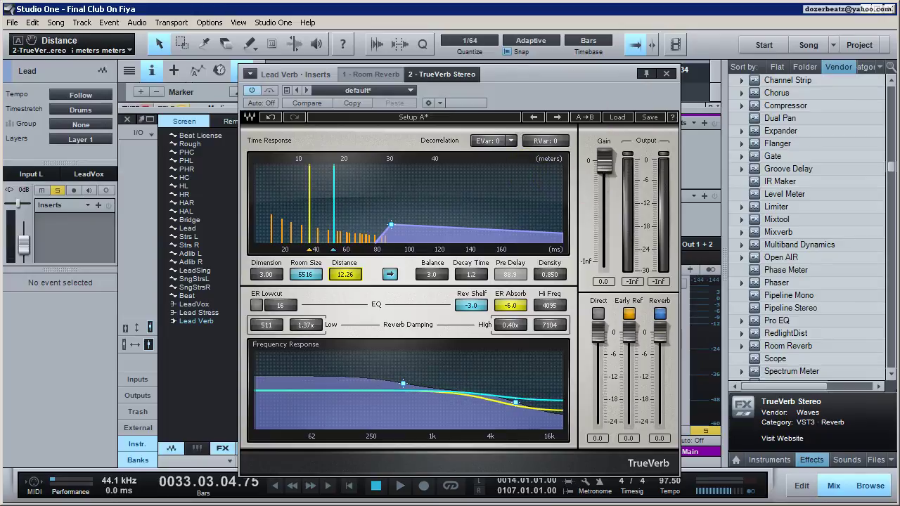
# Step: Switch to Adobe Acrobat to read about the Thru and Send modes in the TrueVerb manual, and return to Studio One
pyautogui.hotkey('alt', 'Tab')
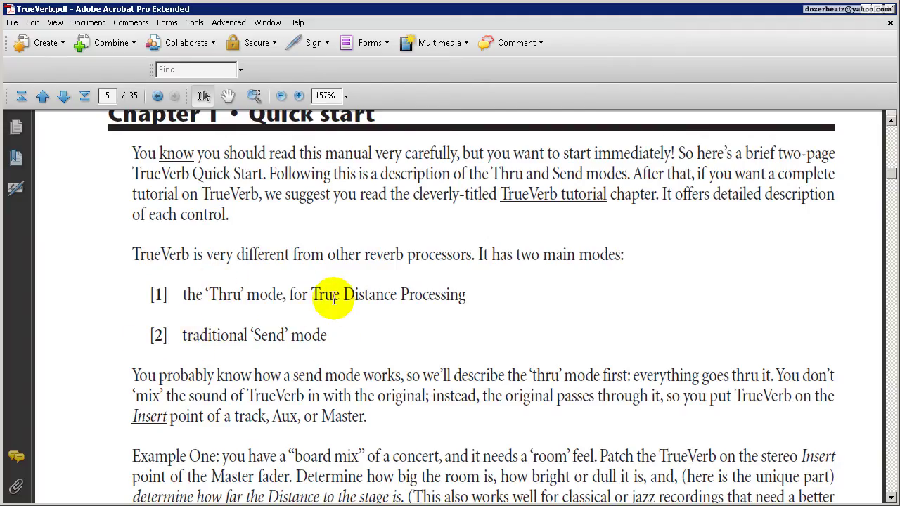
pyautogui.click(866, 11)
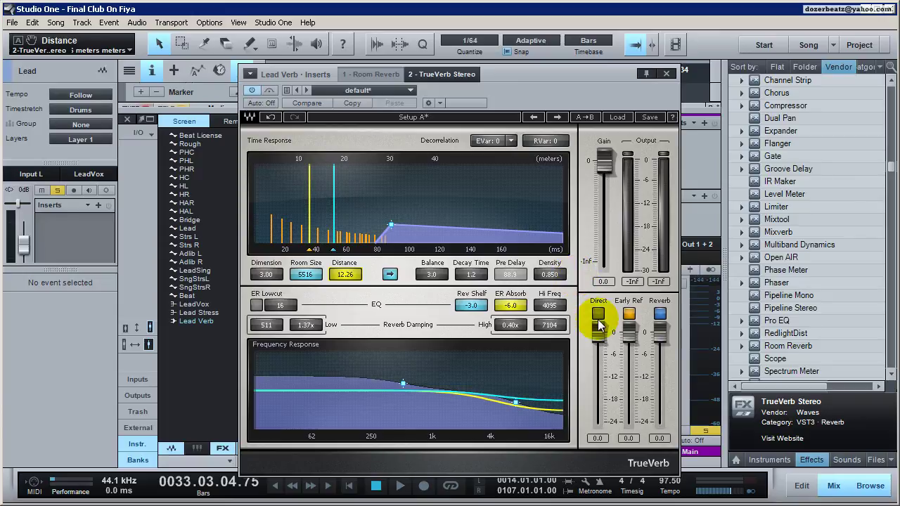
# Step: Place TrueVerb Stereo on the LeadVox bus after its second Pro EQ and open the plug-in there
pyautogui.click(666, 74)
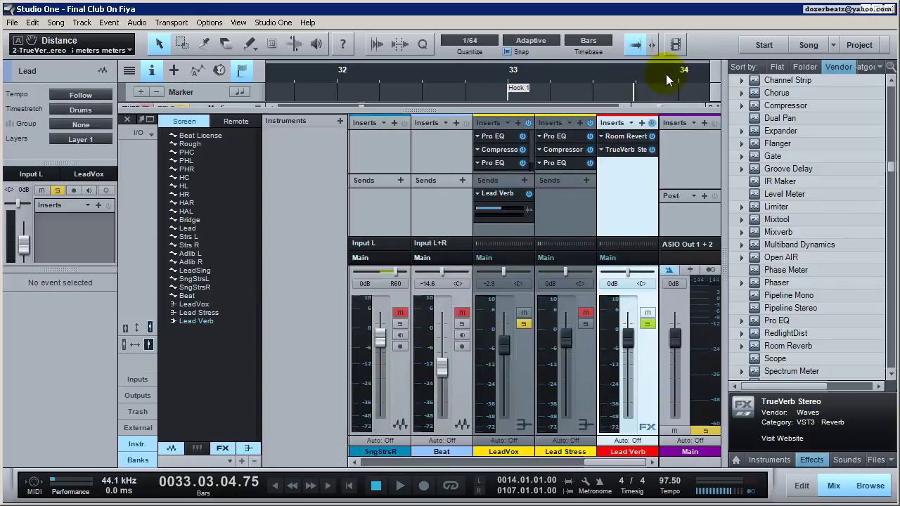
pyautogui.doubleClick(621, 156)
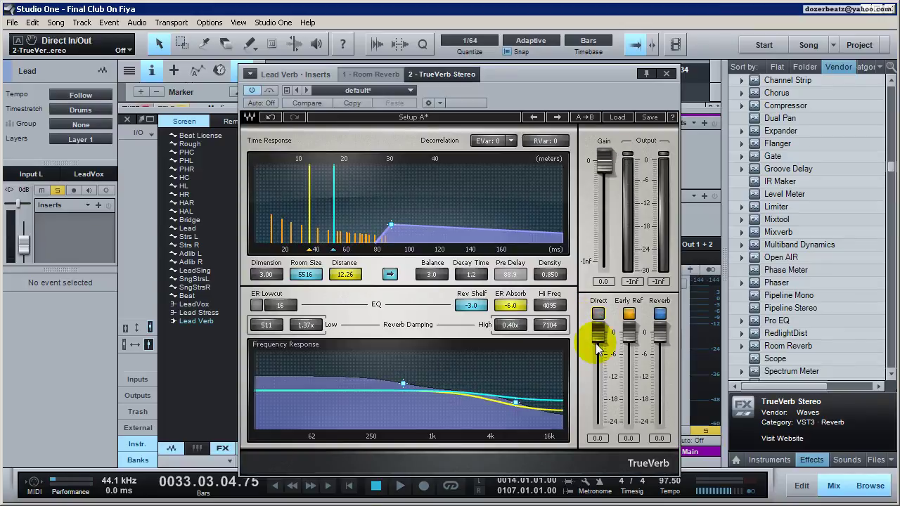
pyautogui.click(666, 73)
pyautogui.moveTo(617, 148); pyautogui.dragTo(532, 164)
pyautogui.doubleClick(505, 164)
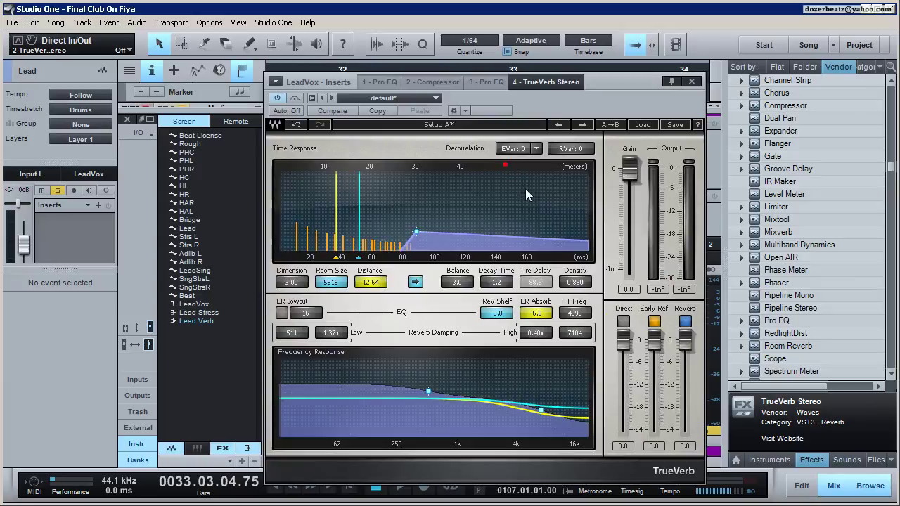
# Step: Switch on the Direct signal of LeadVox's TrueVerb, set Distance to 6.69 meters, and toggle Direct off and back on
pyautogui.click(624, 322)
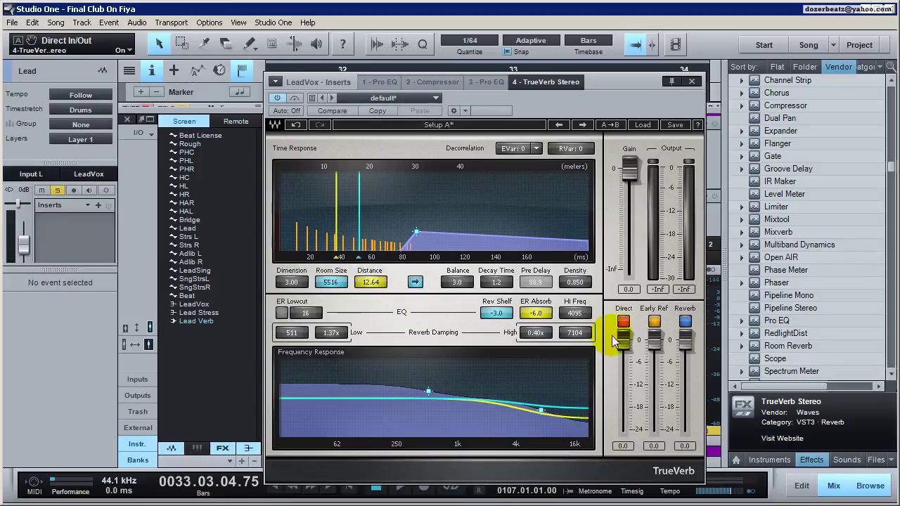
pyautogui.moveTo(369, 282); pyautogui.dragTo(370, 318)
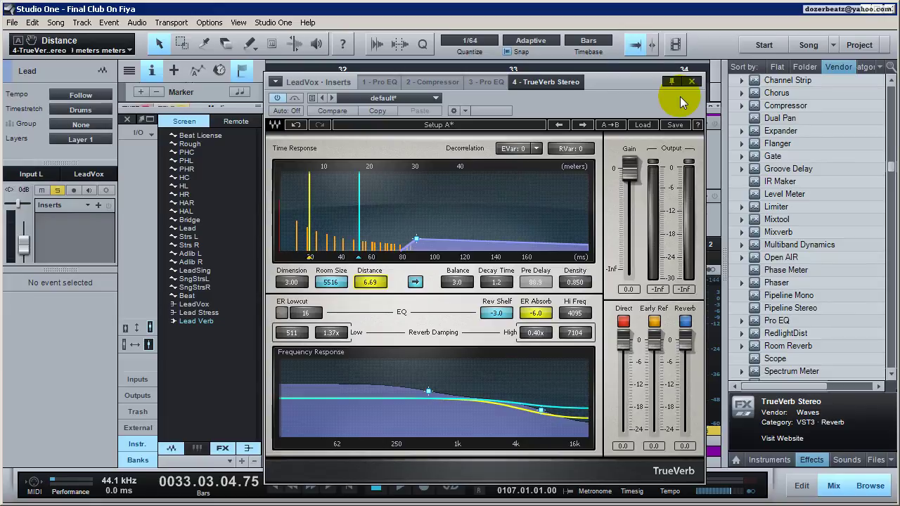
pyautogui.click(624, 321)
pyautogui.click(624, 321)
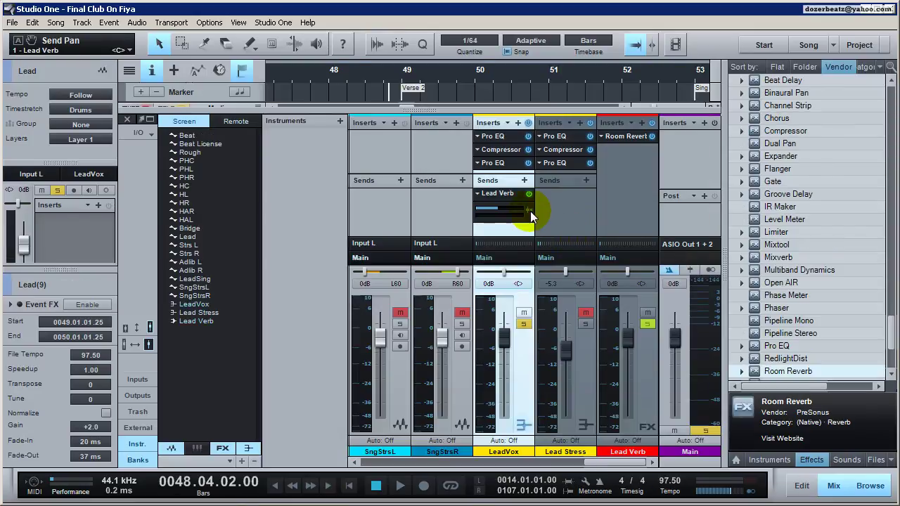
# Step: Add a Lead Verb send to the Lead Stress bus and set its level to -20.2 dB
pyautogui.moveTo(514, 200); pyautogui.dragTo(534, 191)
pyautogui.click(587, 181)
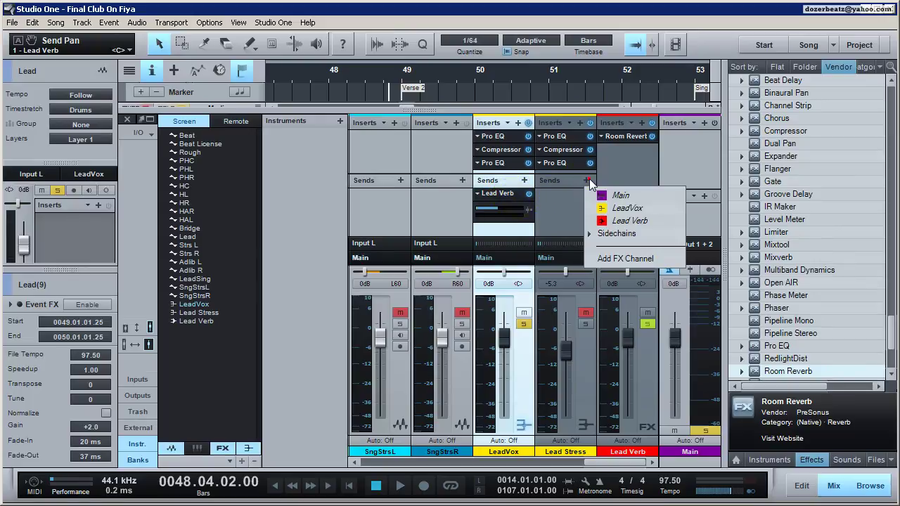
pyautogui.click(614, 222)
pyautogui.moveTo(555, 209); pyautogui.dragTo(555, 210)
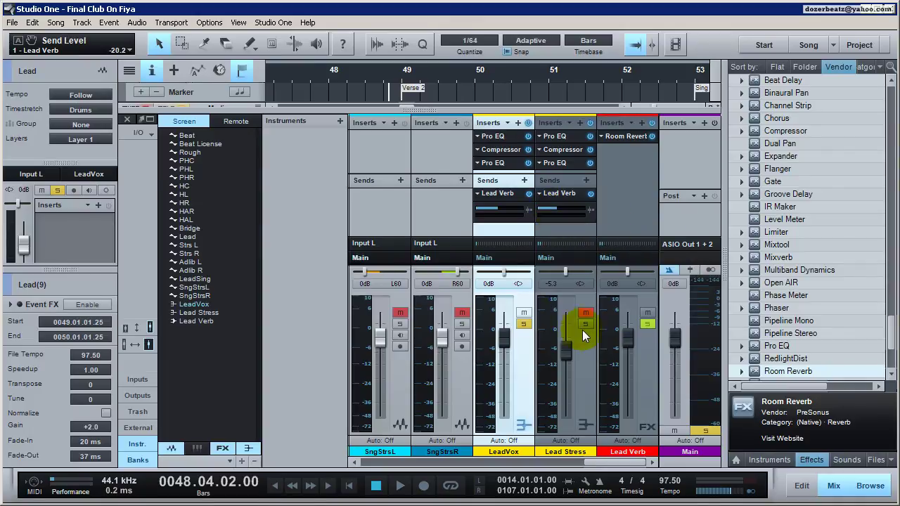
# Step: Solo the Lead Stress bus and adjust its Lead Verb send to -17.8 dB during playback
pyautogui.press('space')
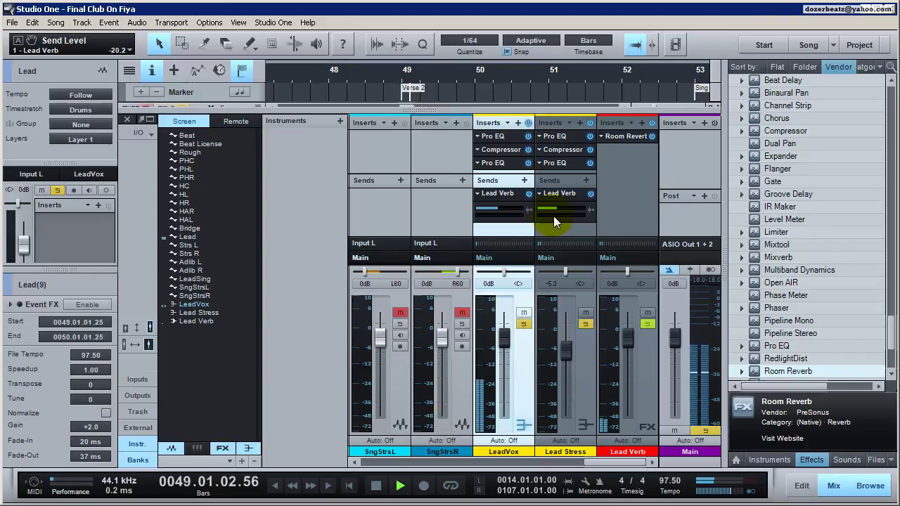
pyautogui.moveTo(556, 209)
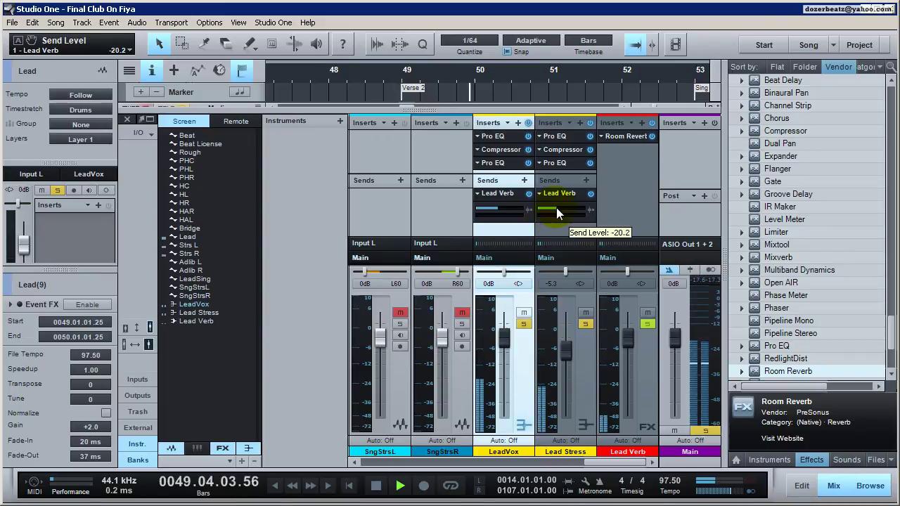
pyautogui.press('space')
pyautogui.scroll(2, 557, 209)
pyautogui.moveTo(558, 209)
pyautogui.mouseDown()
pyautogui.moveTo(491, 217)
pyautogui.moveTo(549, 214)
pyautogui.mouseUp()
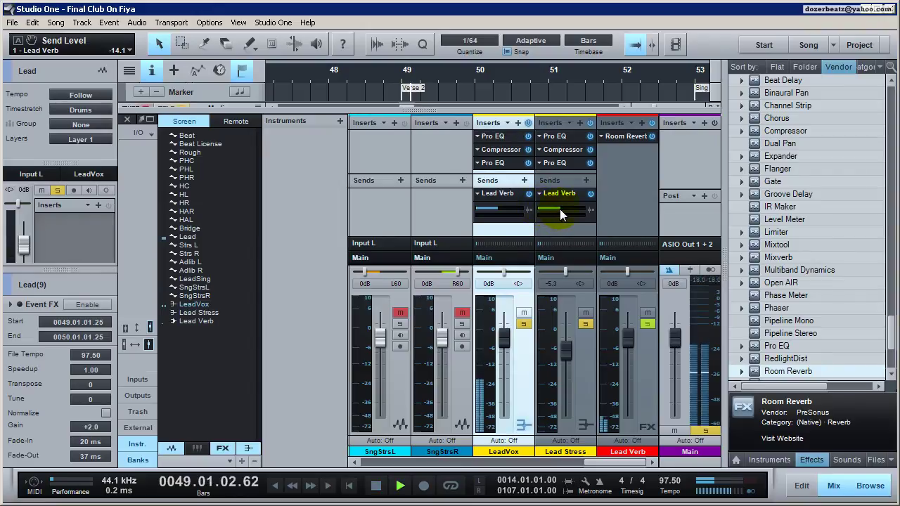
pyautogui.scroll(-2, 558, 208)
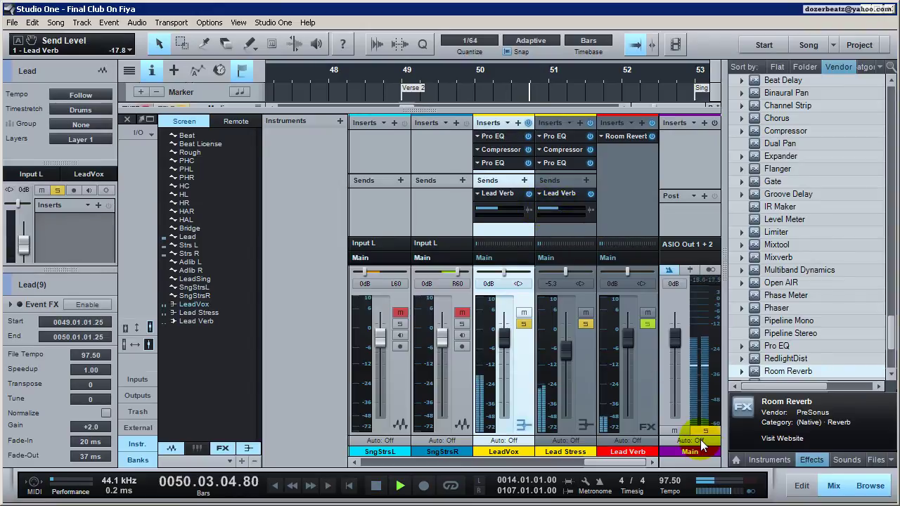
pyautogui.press('space')
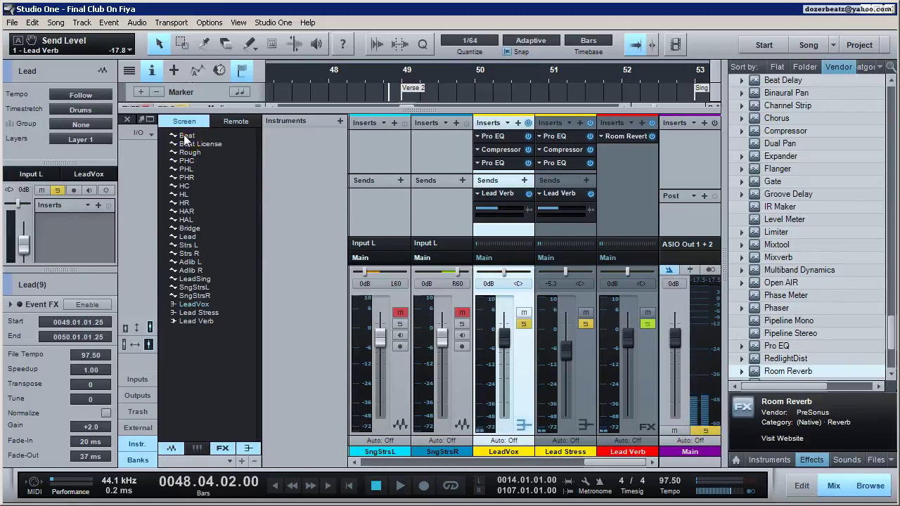
# Step: Move the Beat channel from the start of the mixer to just before the LeadVox bus
pyautogui.click(185, 141)
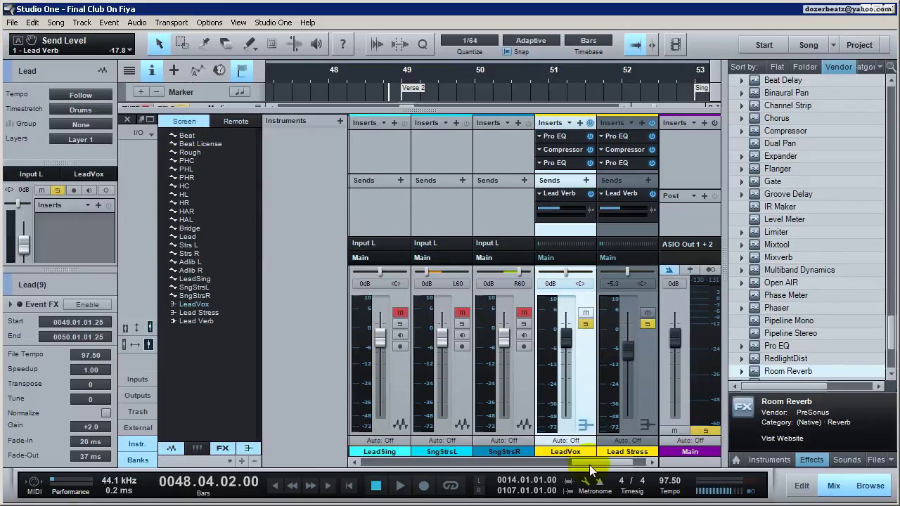
pyautogui.hscroll(-10, 542, 351)
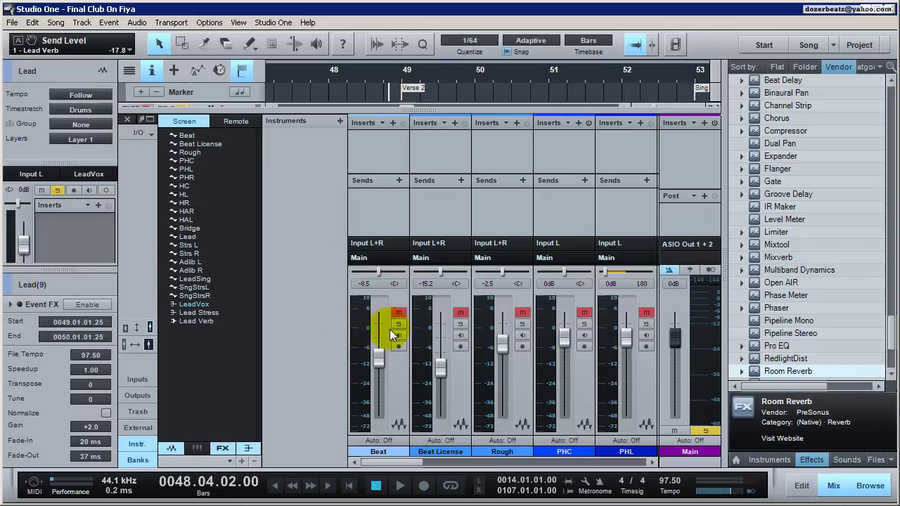
pyautogui.click(398, 392)
pyautogui.moveTo(732, 402); pyautogui.dragTo(629, 137)
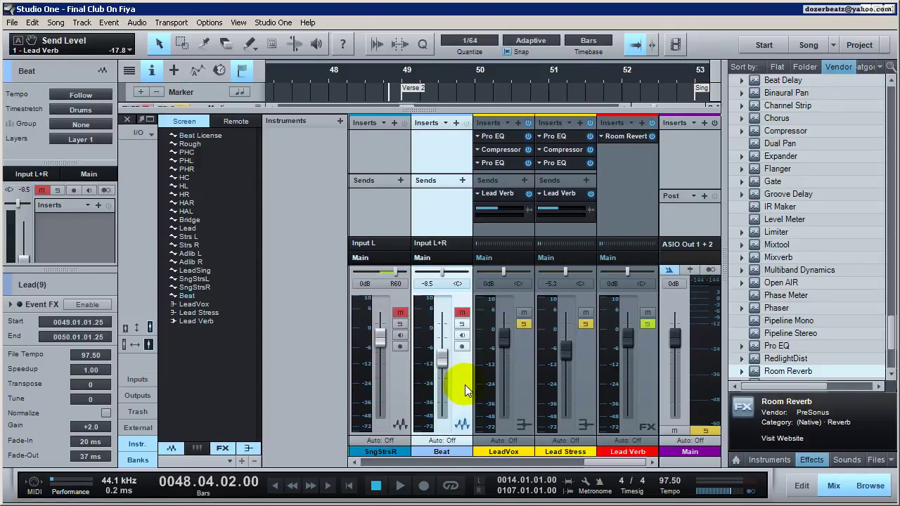
# Step: Solo the Beat channel and lower its volume to -13.4 dB during playback
pyautogui.click(461, 324)
pyautogui.press('space')
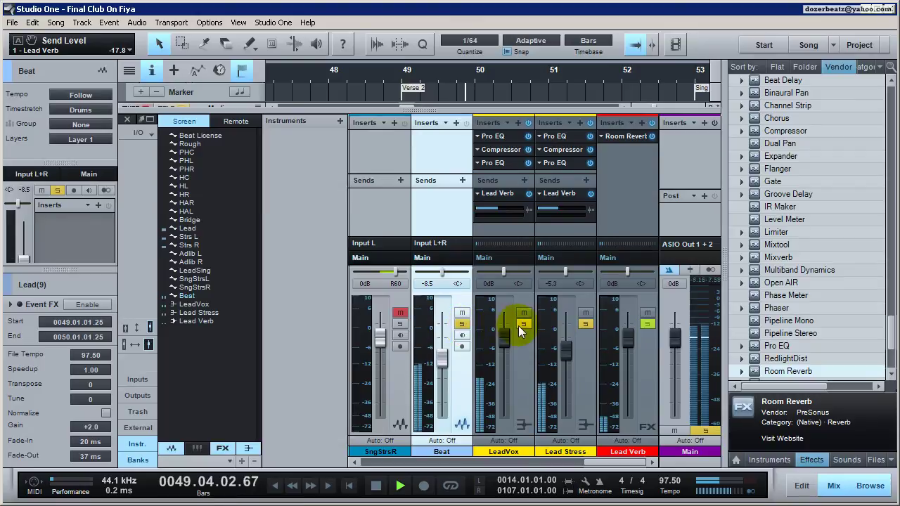
pyautogui.moveTo(445, 364); pyautogui.dragTo(446, 368)
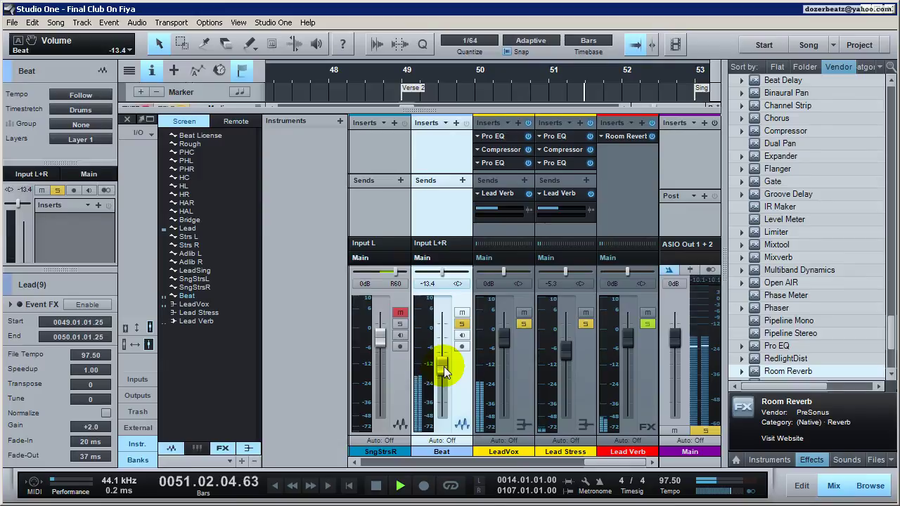
# Step: Adjust the vocal buses' Lead Verb sends, with Lead Stress at -11.7 dB, and lower the Beat channel to -14.6 dB
pyautogui.click(501, 208)
pyautogui.moveTo(566, 206); pyautogui.dragTo(561, 207)
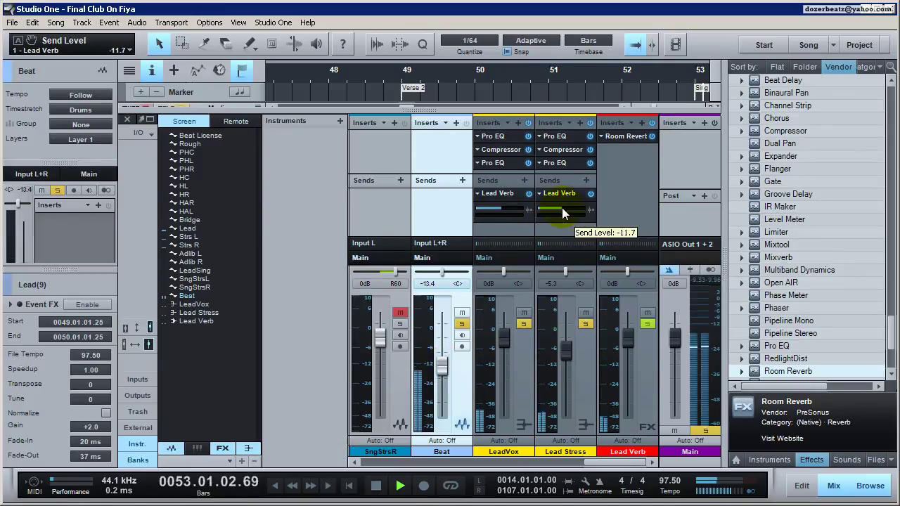
pyautogui.moveTo(442, 366); pyautogui.dragTo(442, 371)
pyautogui.press('space')
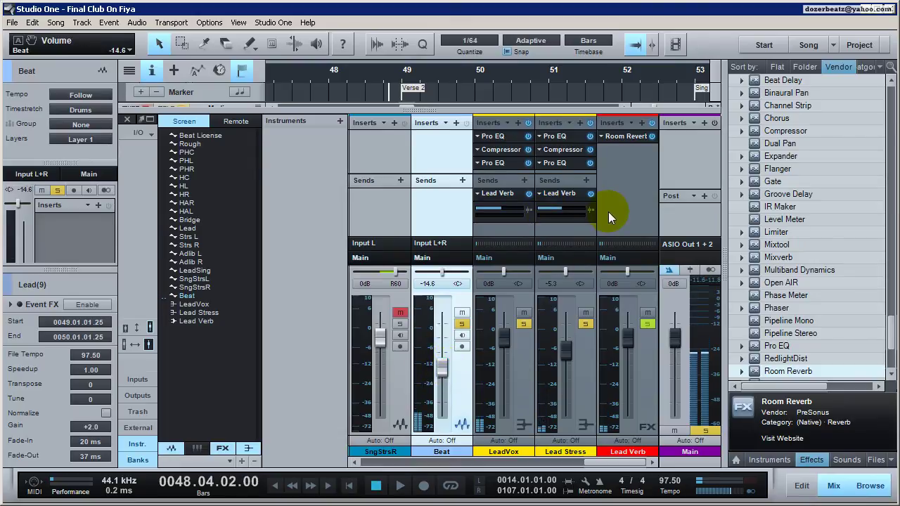
# Step: Compare the mix with Lead Verb's Room Reverb on and bypassed during playback with the beat
pyautogui.click(651, 136)
pyautogui.press('space')
pyautogui.click(652, 137)
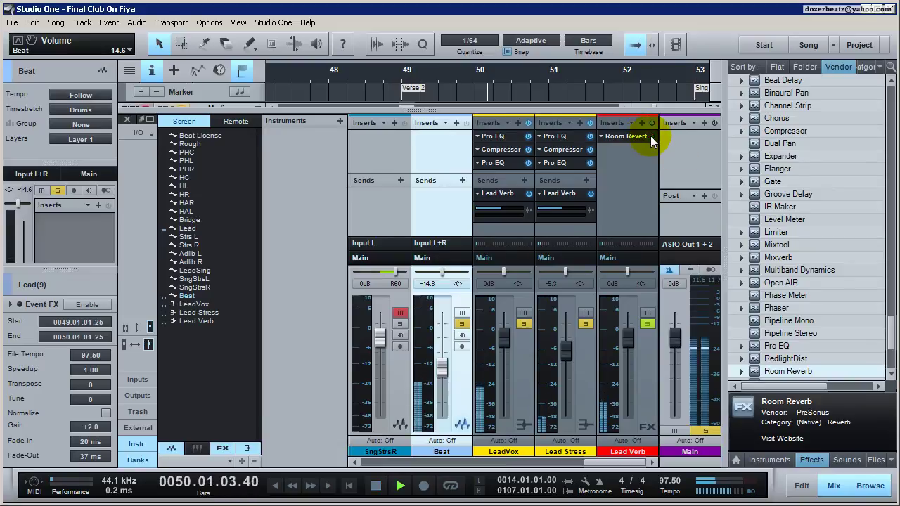
# Step: Unsolo and mute the Beat channel, and play the vocals alone while toggling Lead Verb's Room Reverb
pyautogui.click(461, 323)
pyautogui.click(461, 312)
pyautogui.press('space')
pyautogui.click(653, 137)
pyautogui.press('space')
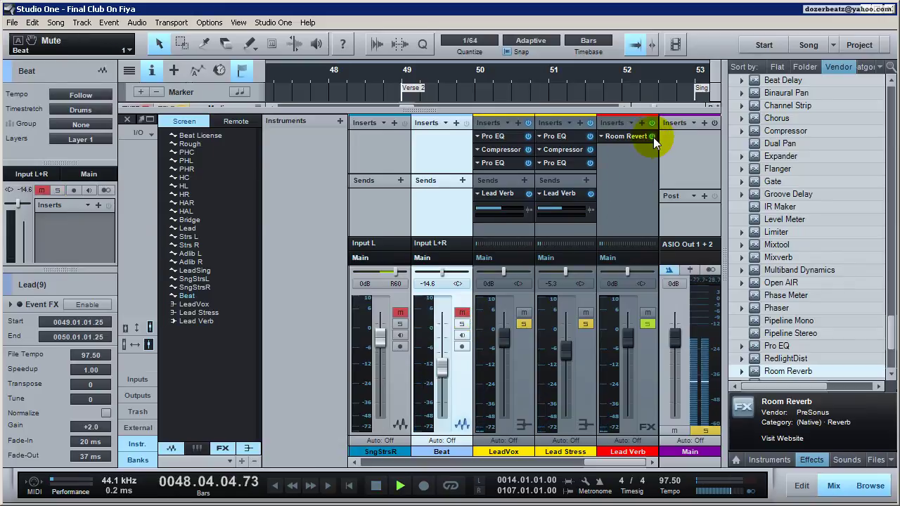
pyautogui.click(653, 137)
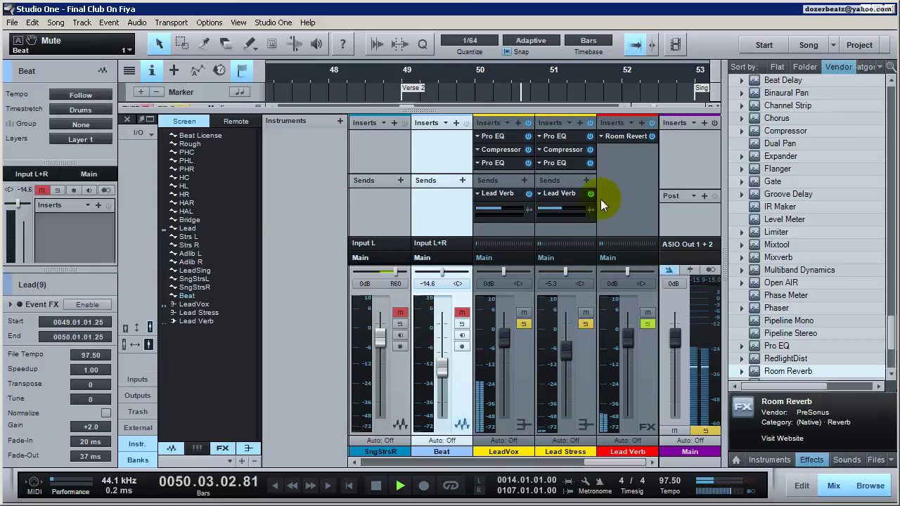
pyautogui.press('space')
# Step: Toggle the Lead Verb sends on LeadVox and Lead Stress and try a lower Lead Verb volume during playback
pyautogui.click(528, 194)
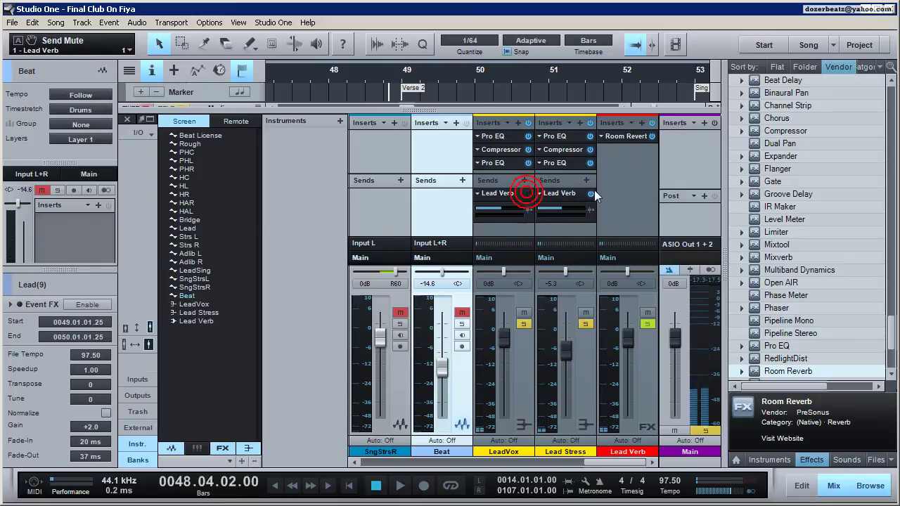
pyautogui.click(590, 193)
pyautogui.moveTo(632, 336)
pyautogui.mouseDown()
pyautogui.moveTo(630, 439)
pyautogui.moveTo(627, 349)
pyautogui.mouseUp()
pyautogui.press('space')
pyautogui.press('space')
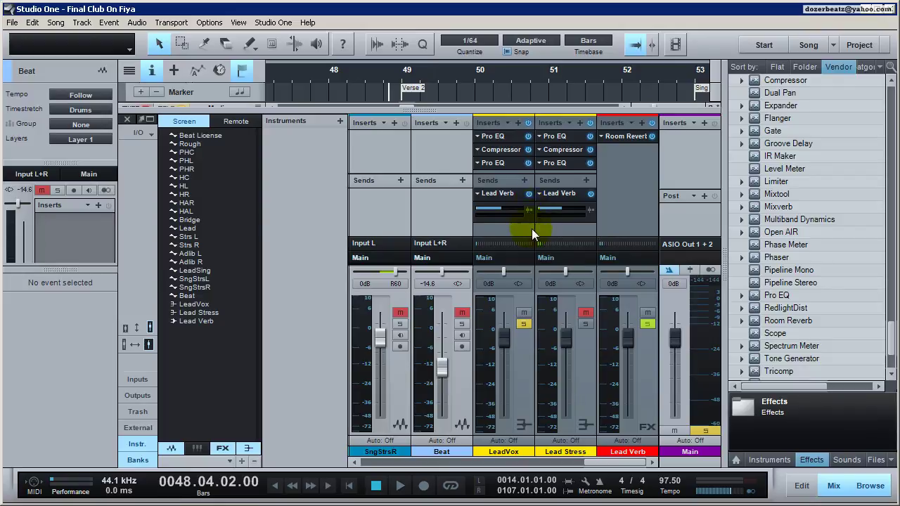
# Step: Play the LeadVox bus with its volume at 0 dB and fully down, and restore it to 0 dB
pyautogui.click(521, 389)
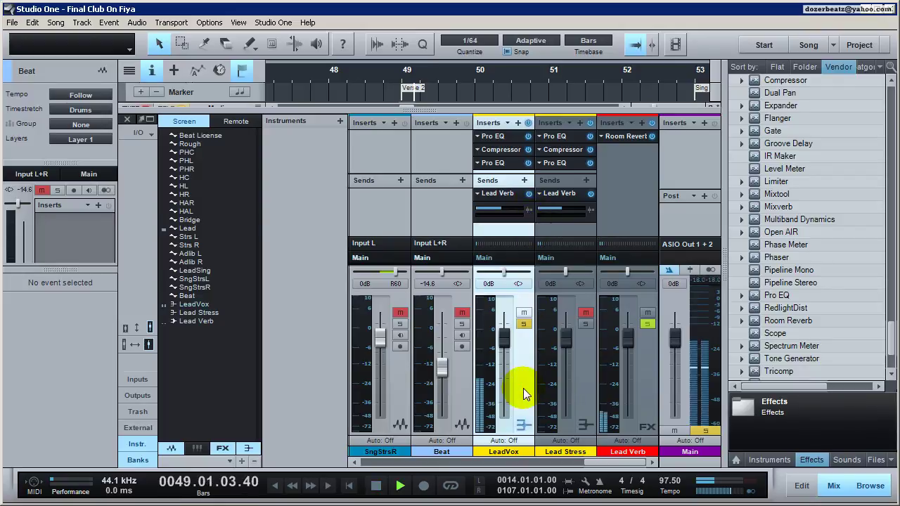
pyautogui.press('space')
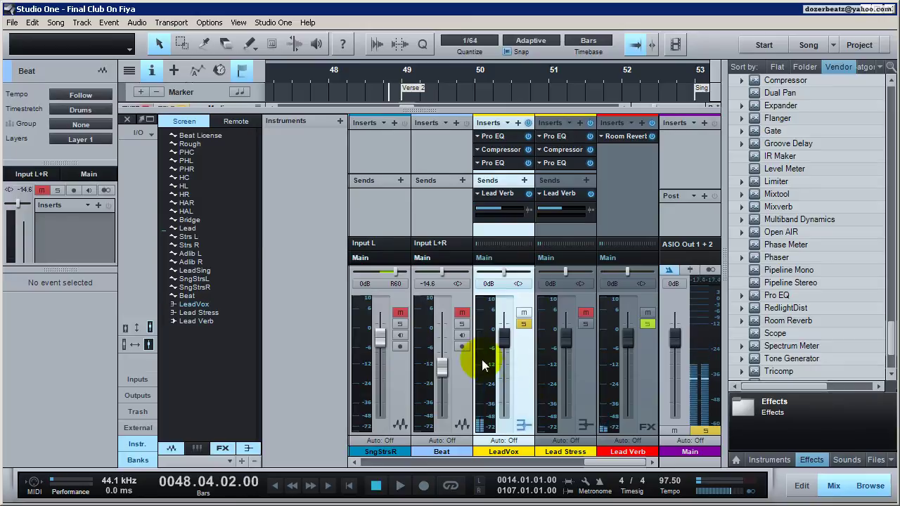
pyautogui.moveTo(503, 338); pyautogui.dragTo(503, 441)
pyautogui.press('space')
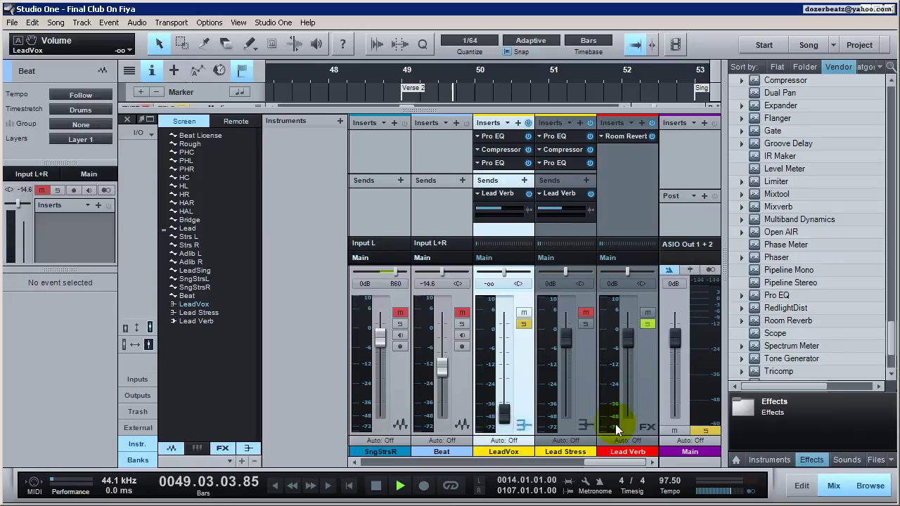
pyautogui.press('space')
pyautogui.keyDown('alt'); pyautogui.click(504, 411); pyautogui.keyUp('alt')
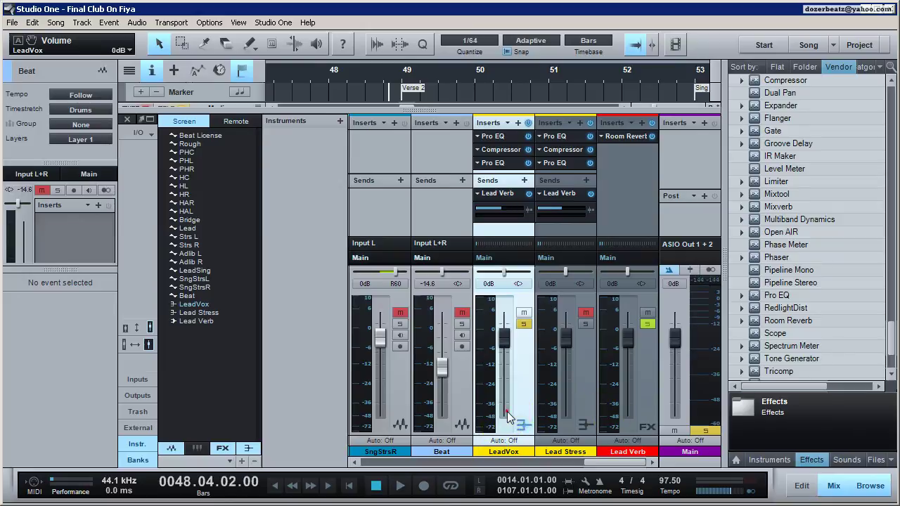
# Step: Set the LeadVox bus's Lead Verb send to pre-fader and select the LeadVox bus with its volume at 0 dB
pyautogui.click(526, 209)
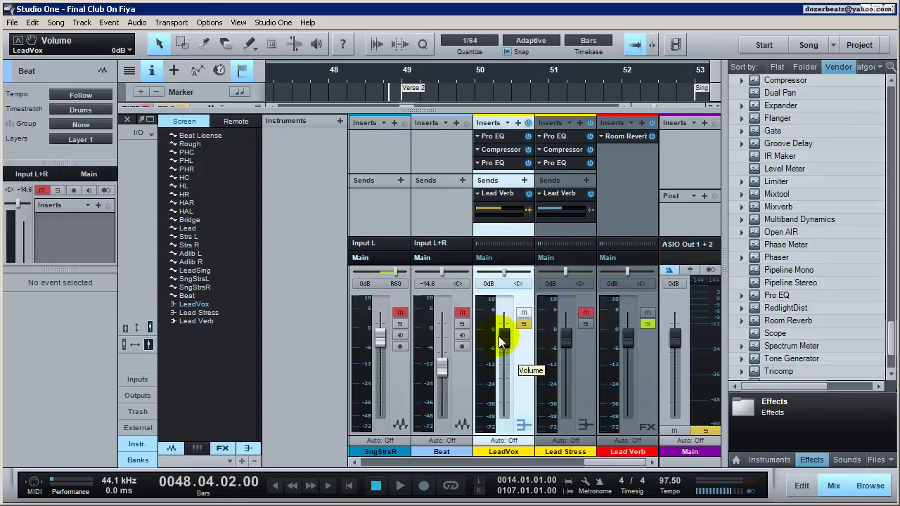
pyautogui.click(638, 219)
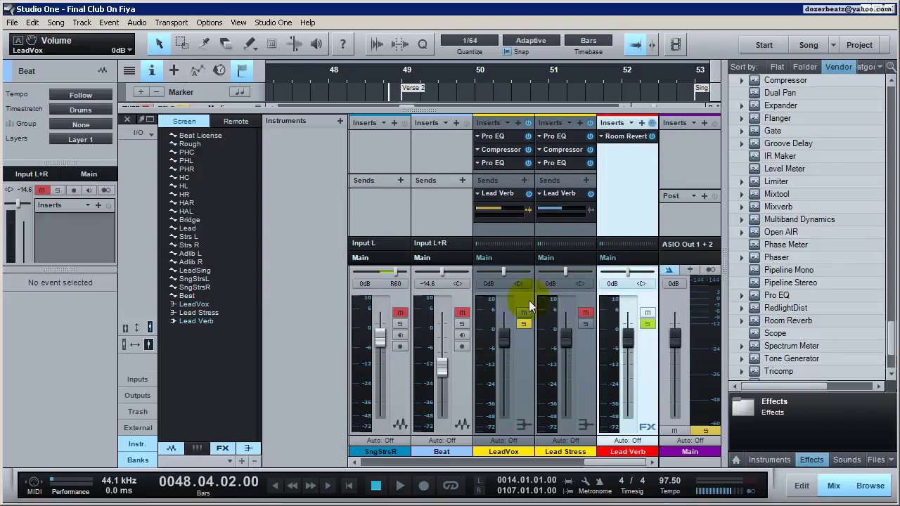
pyautogui.click(520, 369)
pyautogui.moveTo(505, 348)
pyautogui.mouseDown()
pyautogui.moveTo(509, 328)
pyautogui.moveTo(506, 344)
pyautogui.mouseUp()
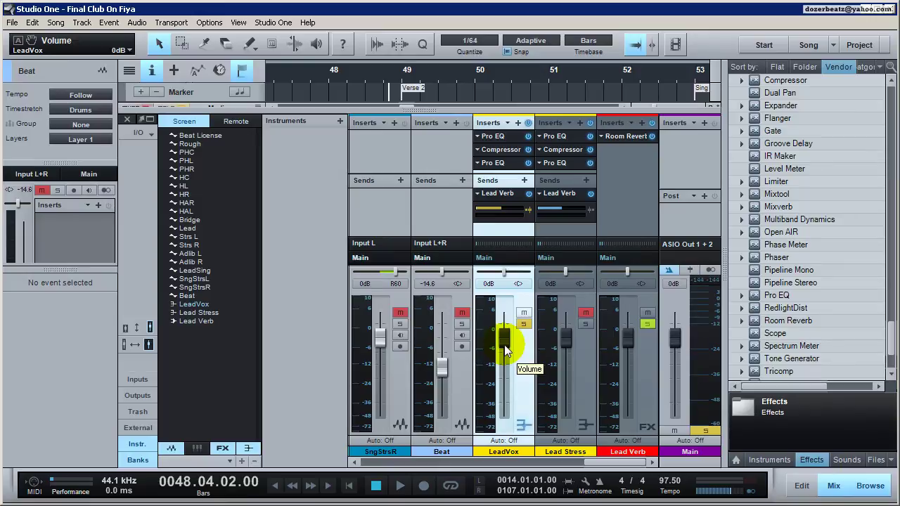
# Step: Pull the LeadVox bus's volume fully down and play the vocals through its pre-fader Lead Verb send
pyautogui.click(506, 282)
pyautogui.moveTo(495, 212); pyautogui.dragTo(490, 243)
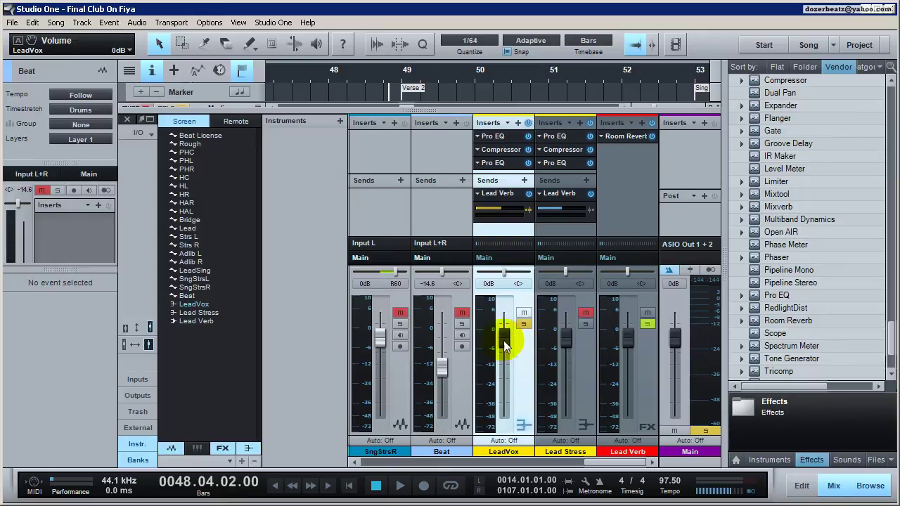
pyautogui.moveTo(503, 346); pyautogui.dragTo(509, 457)
pyautogui.press('space')
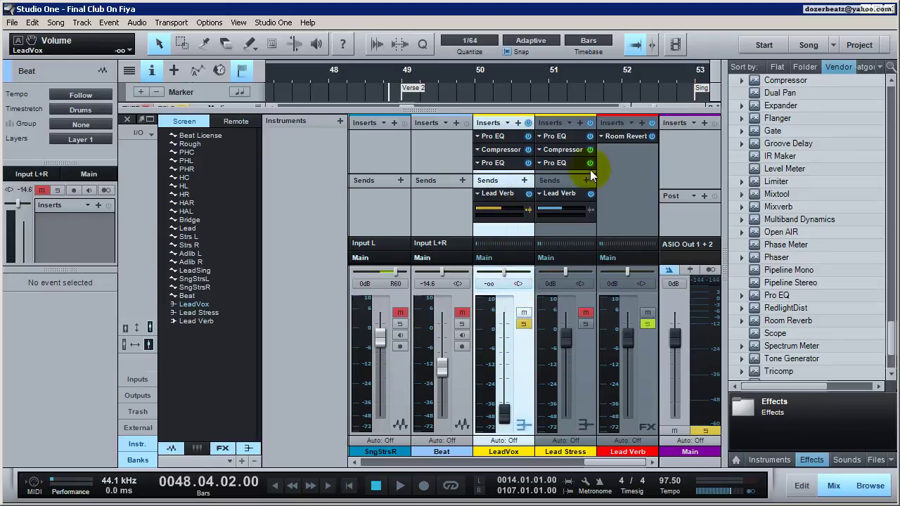
pyautogui.press('space')
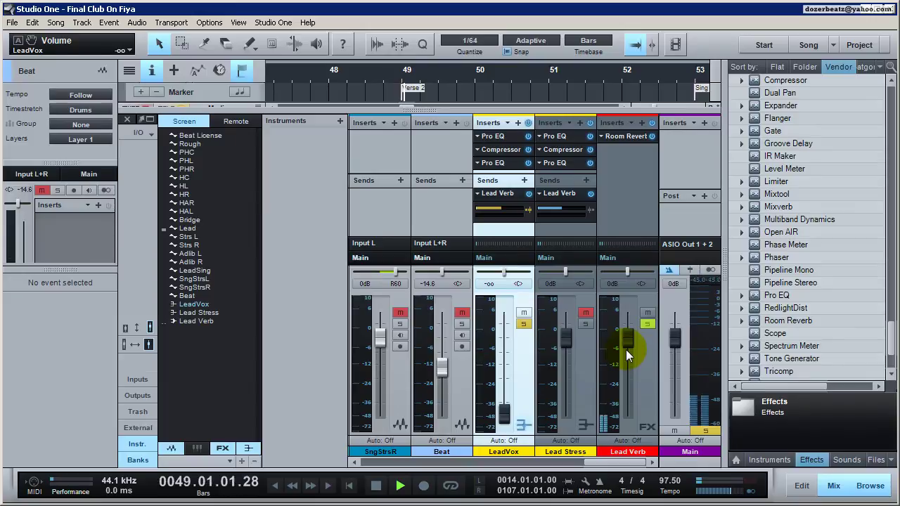
pyautogui.press('space')
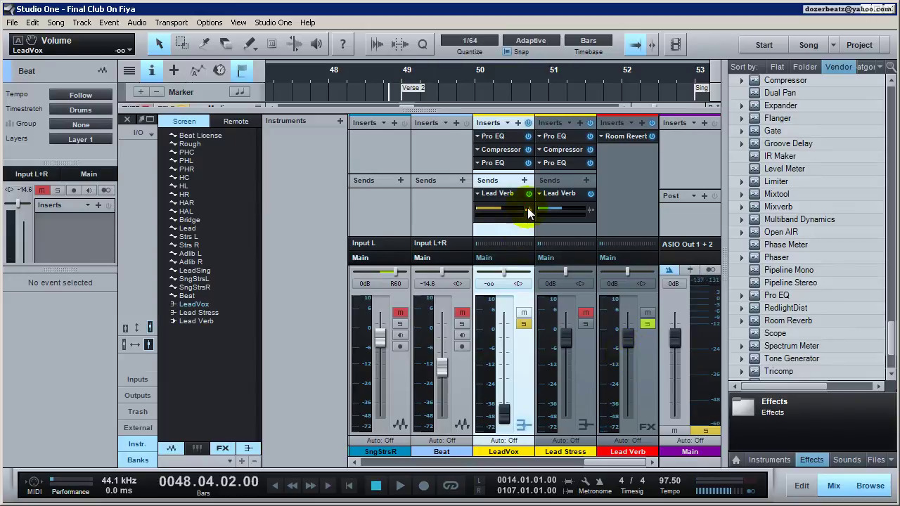
# Step: Switch LeadVox's Lead Verb send to post-fader, play it with the fader fully down, and restore the LeadVox volume to 0 dB
pyautogui.click(528, 213)
pyautogui.press('space')
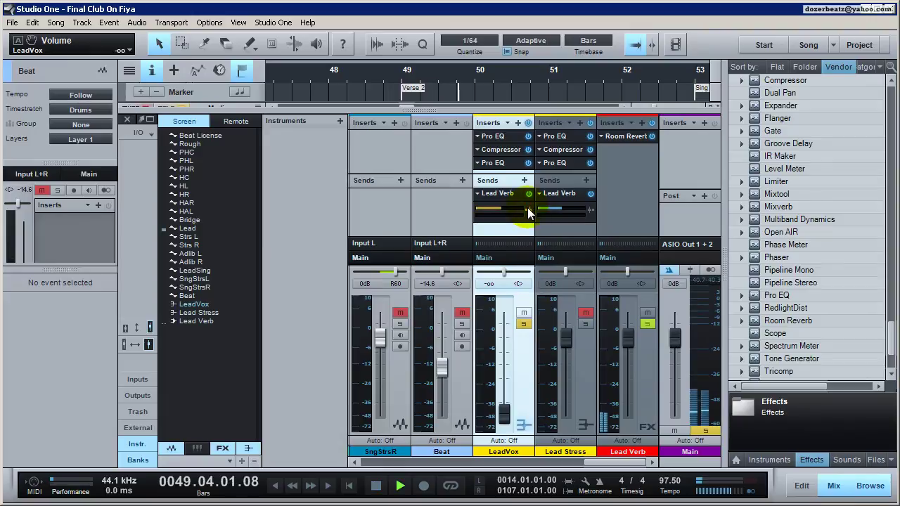
pyautogui.click(529, 212)
pyautogui.press('space')
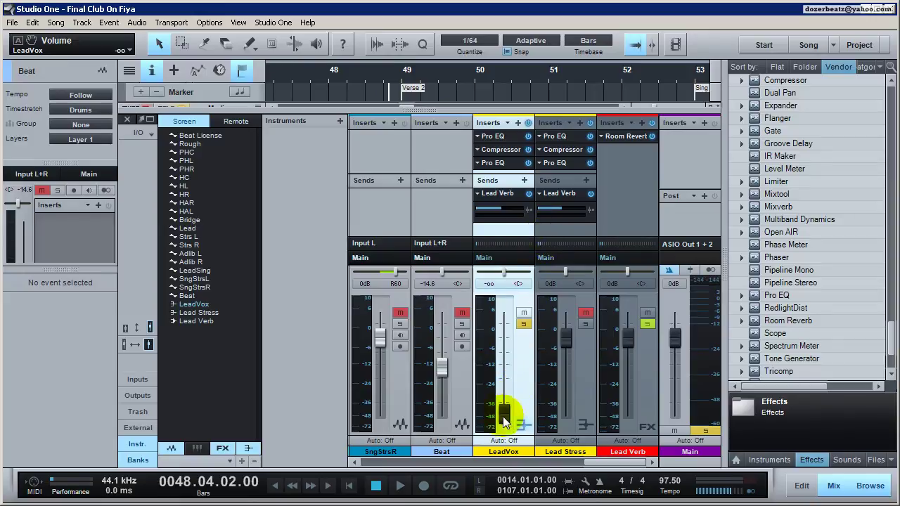
pyautogui.moveTo(503, 414); pyautogui.dragTo(504, 363)
pyautogui.keyDown('alt'); pyautogui.click(504, 362); pyautogui.keyUp('alt')
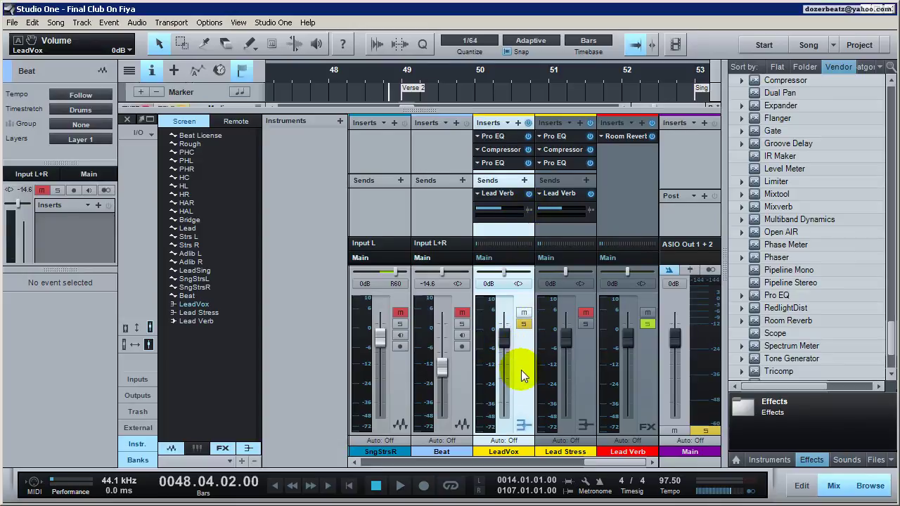
# Step: Try LeadVox volumes of +1.5 and +3.8 dB with playback, and set the bus's volume to +2.7 dB
pyautogui.moveTo(508, 338); pyautogui.dragTo(505, 354)
pyautogui.scroll(6, 506, 344)
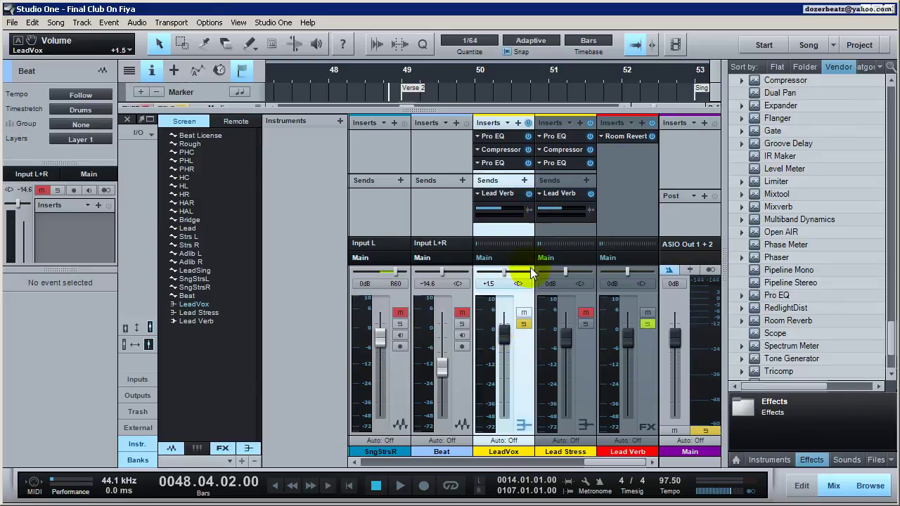
pyautogui.press('space')
pyautogui.press('space')
pyautogui.moveTo(504, 335)
pyautogui.mouseDown()
pyautogui.moveTo(506, 328)
pyautogui.moveTo(504, 400)
pyautogui.moveTo(506, 331)
pyautogui.mouseUp()
pyautogui.press('space')
pyautogui.press('space')
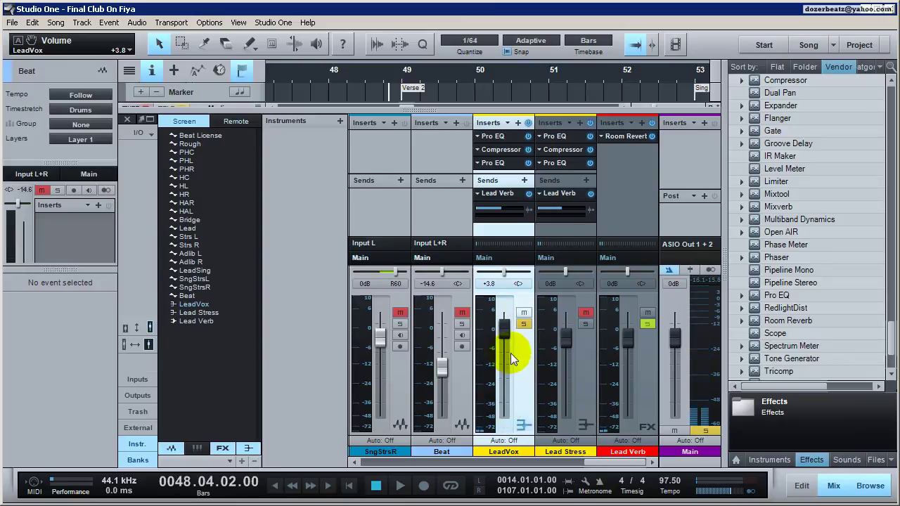
pyautogui.moveTo(508, 323)
pyautogui.mouseDown()
pyautogui.moveTo(508, 361)
pyautogui.moveTo(503, 330)
pyautogui.mouseUp()
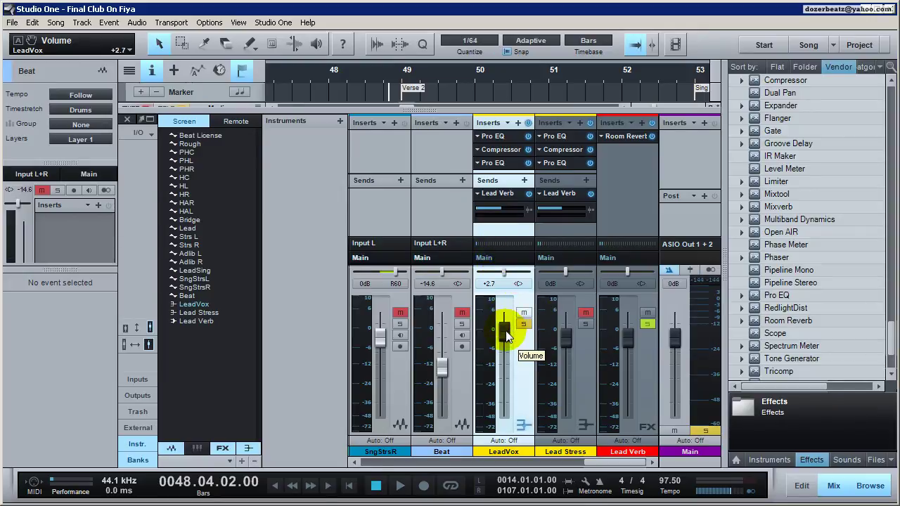
# Step: Make LeadVox's Lead Verb send pre-fader, play while lowering the bus to -25.8 dB, and raise its volume to -2.9 dB
pyautogui.click(528, 209)
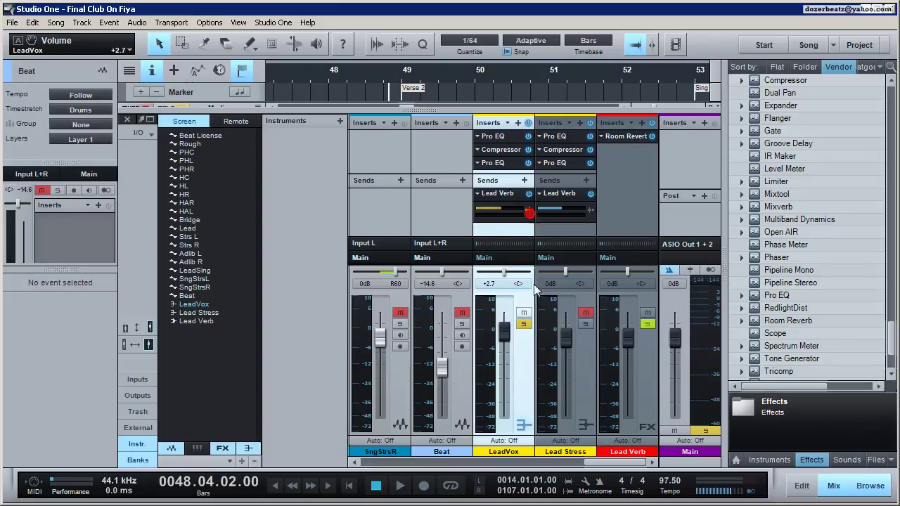
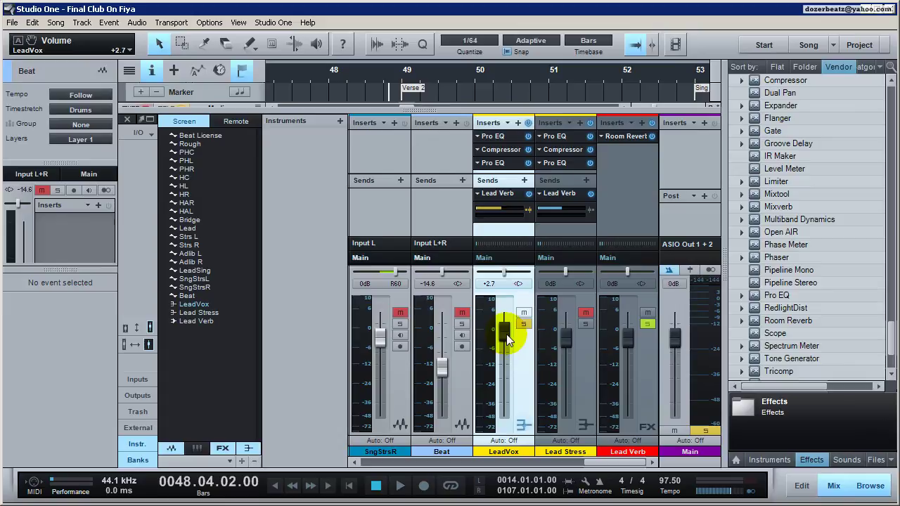
pyautogui.press('space')
pyautogui.moveTo(507, 340); pyautogui.dragTo(512, 383)
pyautogui.press('space')
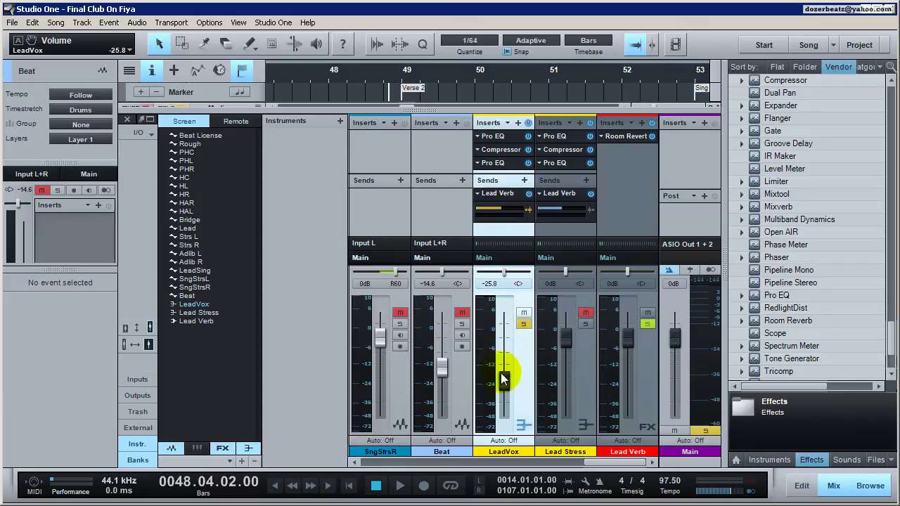
pyautogui.moveTo(503, 383); pyautogui.dragTo(504, 350)
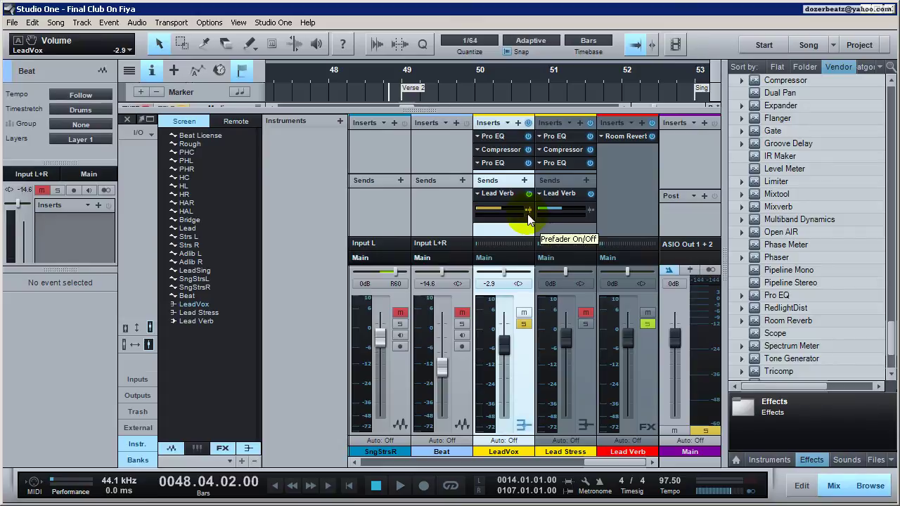
# Step: Return LeadVox's Lead Verb send to post-fader and unmute the Lead Stress bus
pyautogui.click(584, 312)
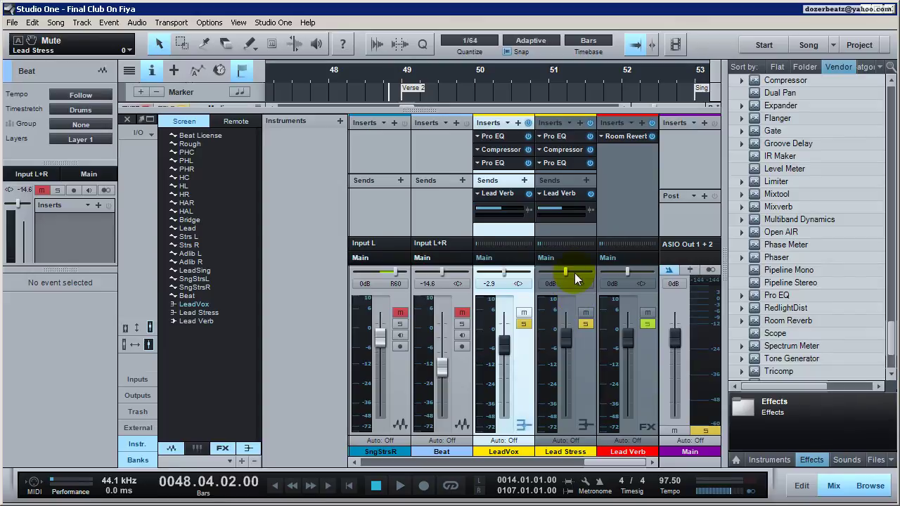
# Step: Go to Hook 1 in the arrangement, unmute the PHC, PHL and PHR tracks, and select the PHC track
pyautogui.click(833, 485)
pyautogui.scroll(5, 332, 259)
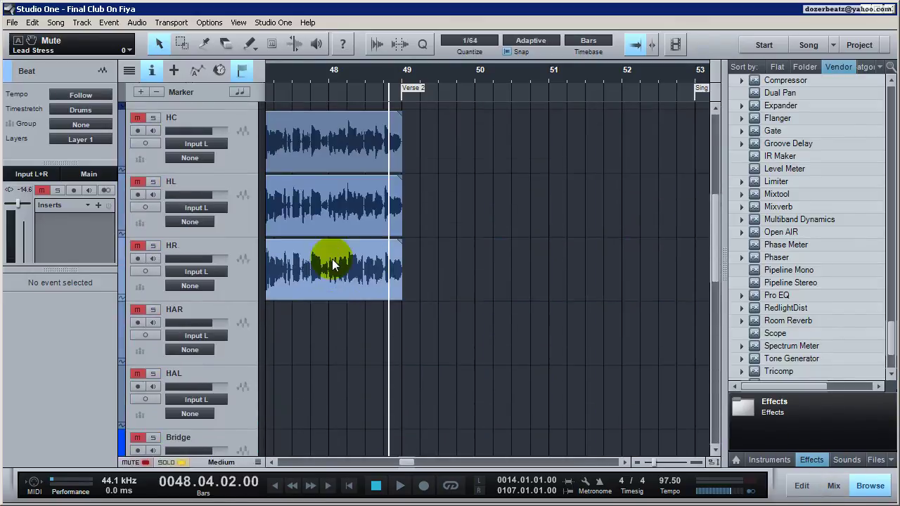
pyautogui.moveTo(413, 473); pyautogui.dragTo(371, 466)
pyautogui.scroll(5, 323, 394)
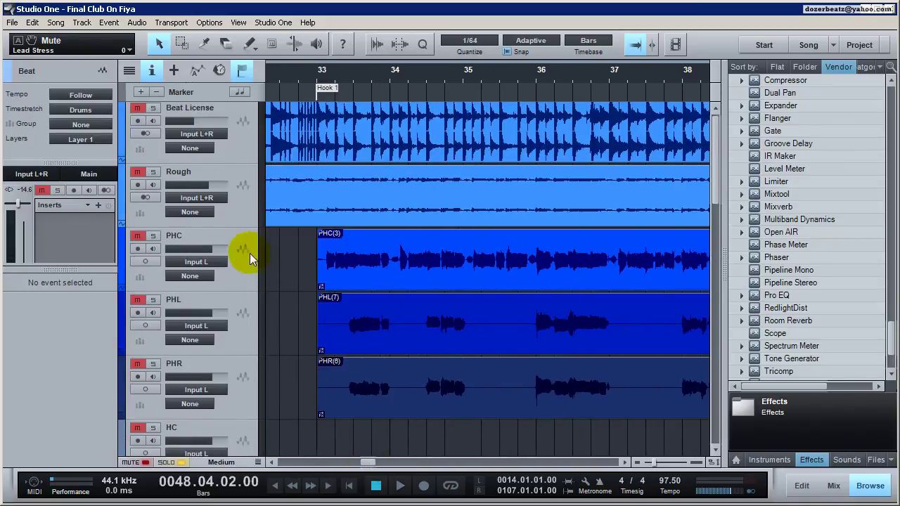
pyautogui.click(250, 255)
pyautogui.click(331, 261)
pyautogui.click(138, 238)
pyautogui.click(137, 302)
pyautogui.click(138, 366)
pyautogui.click(240, 244)
pyautogui.click(370, 262)
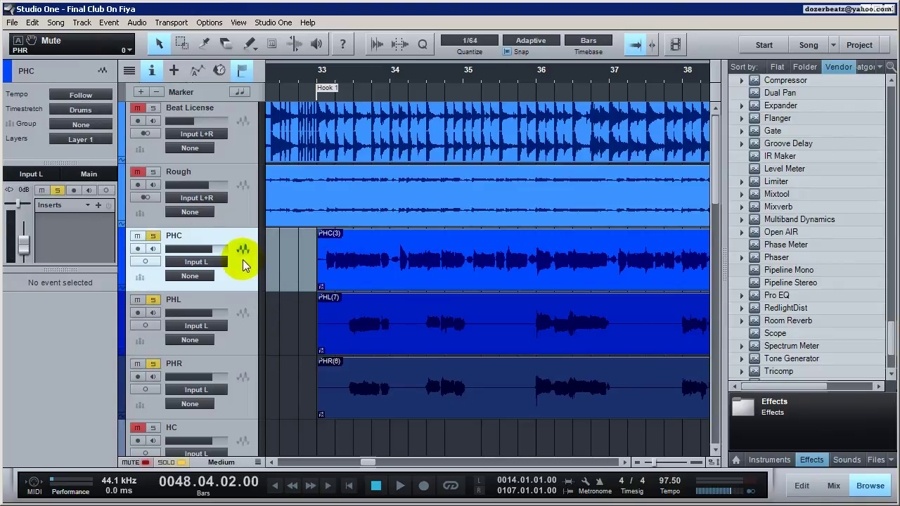
# Step: Add a bus for the PHC vocal track
pyautogui.moveTo(287, 293); pyautogui.dragTo(386, 393)
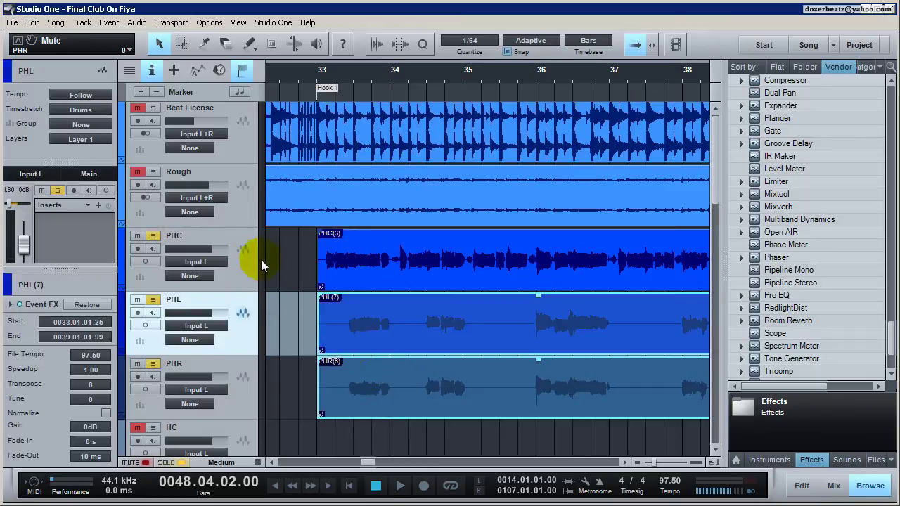
pyautogui.click(241, 253)
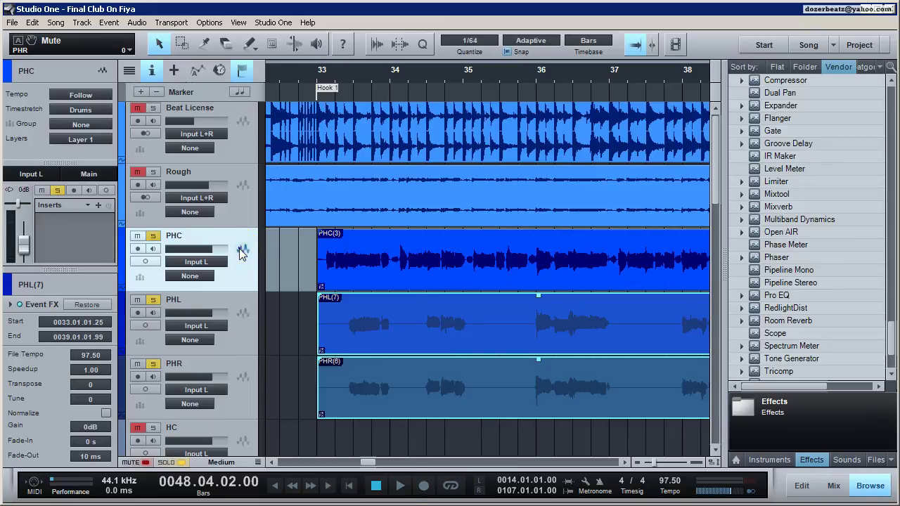
pyautogui.rightClick(239, 249)
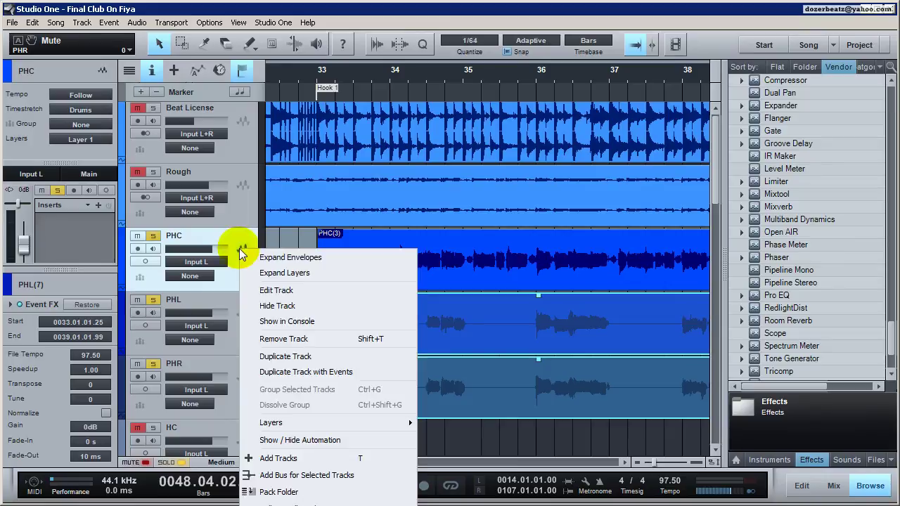
pyautogui.click(319, 476)
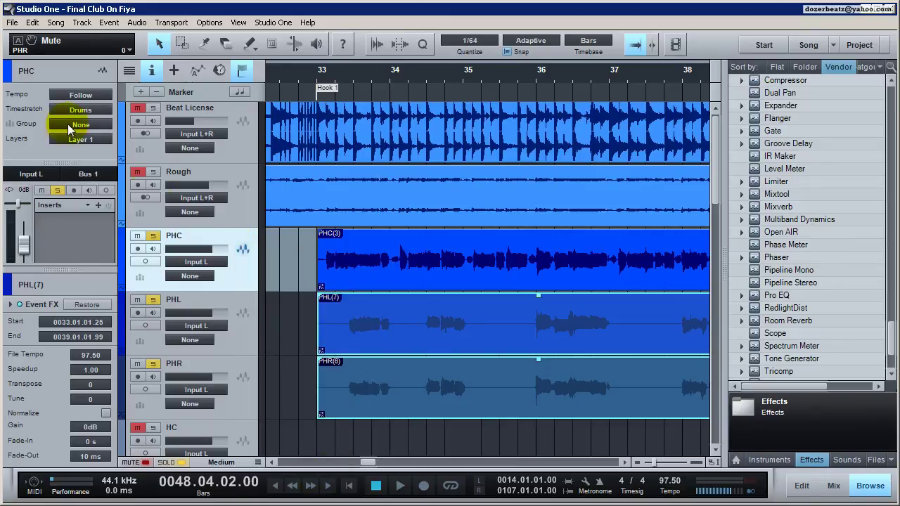
# Step: Select the PHL and PHR tracks together and add one shared bus for them
pyautogui.click(235, 332)
pyautogui.keyDown('shift'); pyautogui.click(242, 379); pyautogui.keyUp('shift')
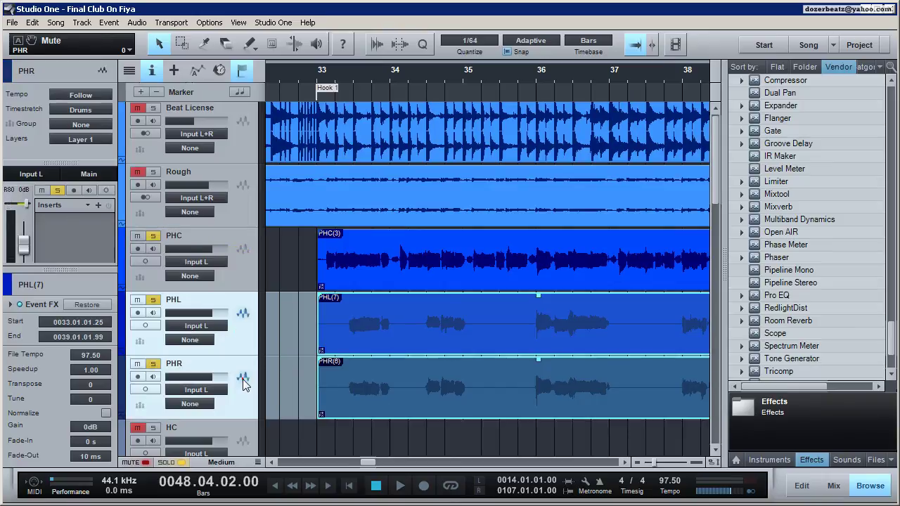
pyautogui.rightClick(243, 379)
pyautogui.click(266, 335)
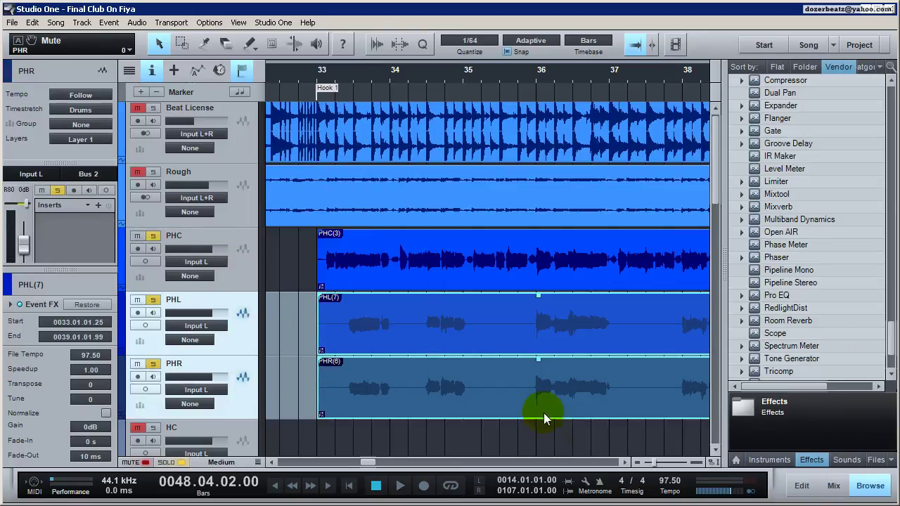
# Step: Show the mixing console and rename the Bus 1 channel as PHC
pyautogui.scroll(-5, 544, 415)
pyautogui.click(833, 485)
pyautogui.hscroll(5, 603, 461)
pyautogui.moveTo(615, 476); pyautogui.dragTo(416, 465)
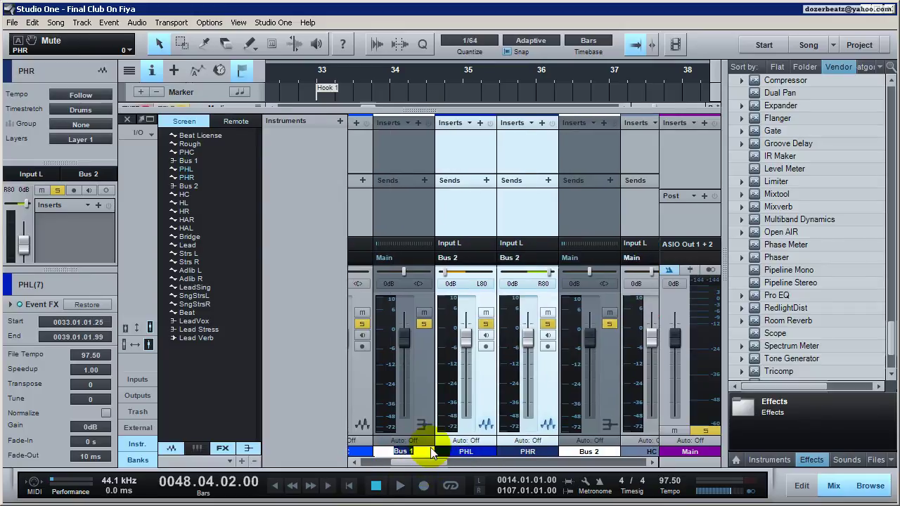
pyautogui.write('PHC')
pyautogui.press('Return')
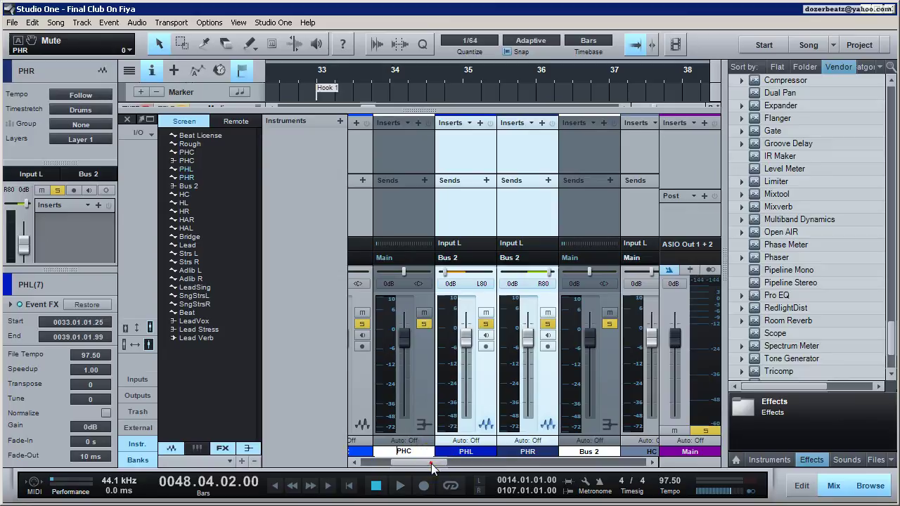
# Step: Rename the Bus 2 channel beside PHR as PHLR
pyautogui.doubleClick(593, 453)
pyautogui.click(595, 456)
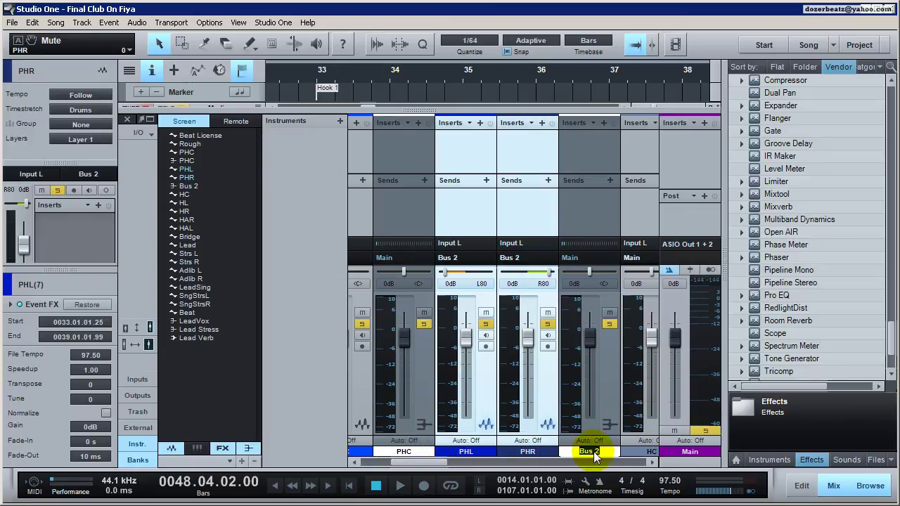
pyautogui.write('PHLR')
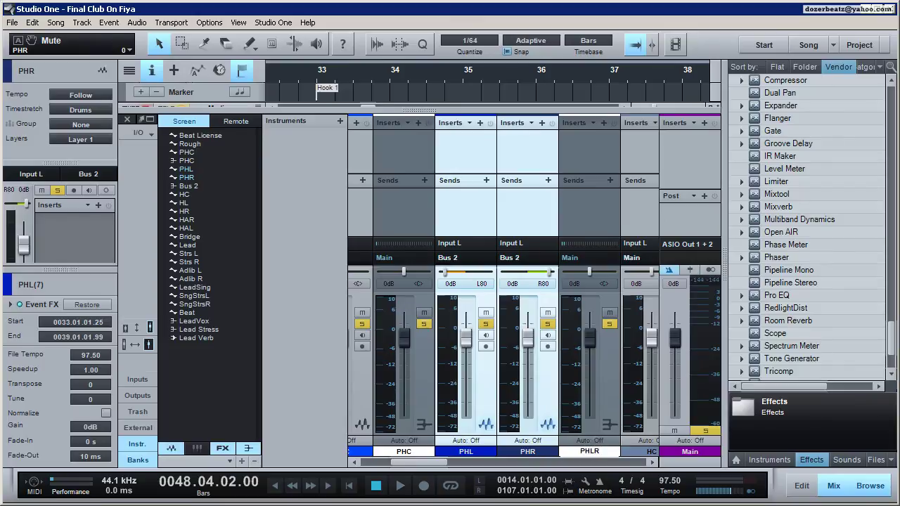
pyautogui.click(428, 419)
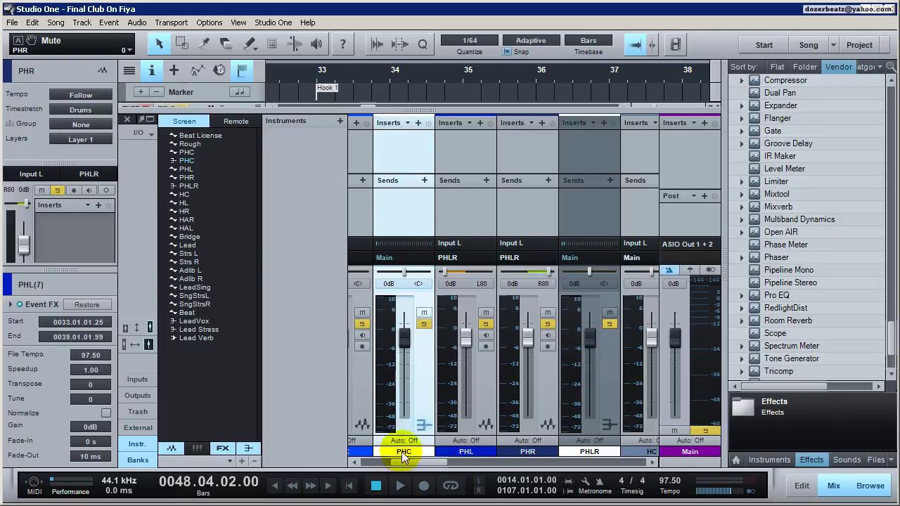
# Step: Colour the PHC and PHLR buses yellow and place them between the Lead Stress and Lead Verb channels
pyautogui.moveTo(400, 450); pyautogui.dragTo(490, 413)
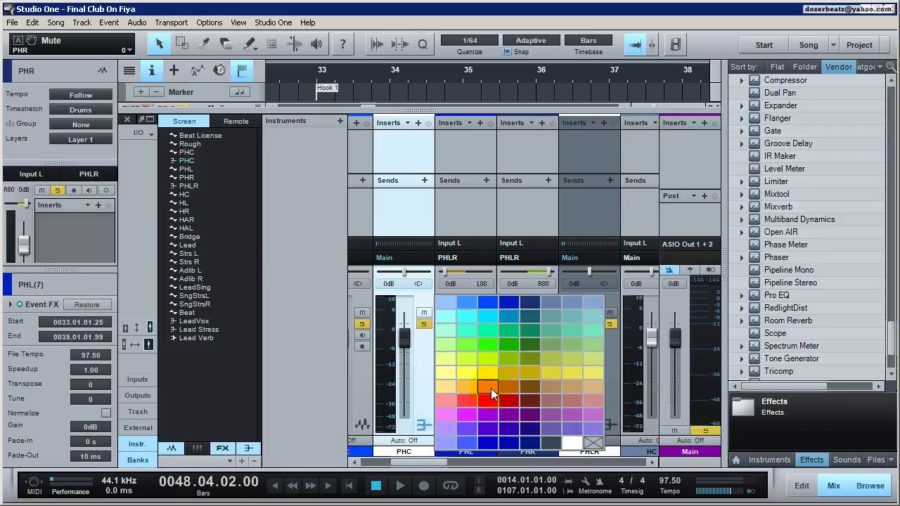
pyautogui.moveTo(491, 373); pyautogui.dragTo(492, 373)
pyautogui.moveTo(589, 451); pyautogui.dragTo(677, 369)
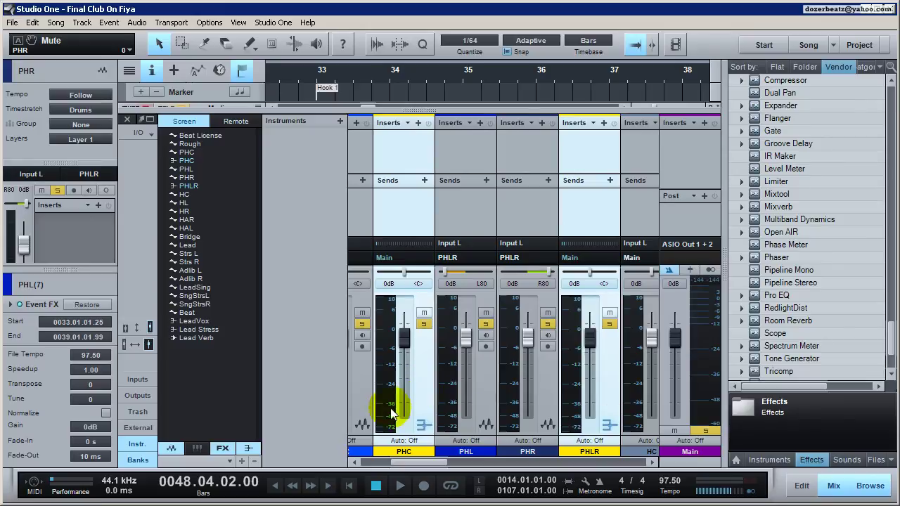
pyautogui.moveTo(397, 415); pyautogui.dragTo(606, 415)
pyautogui.click(606, 400)
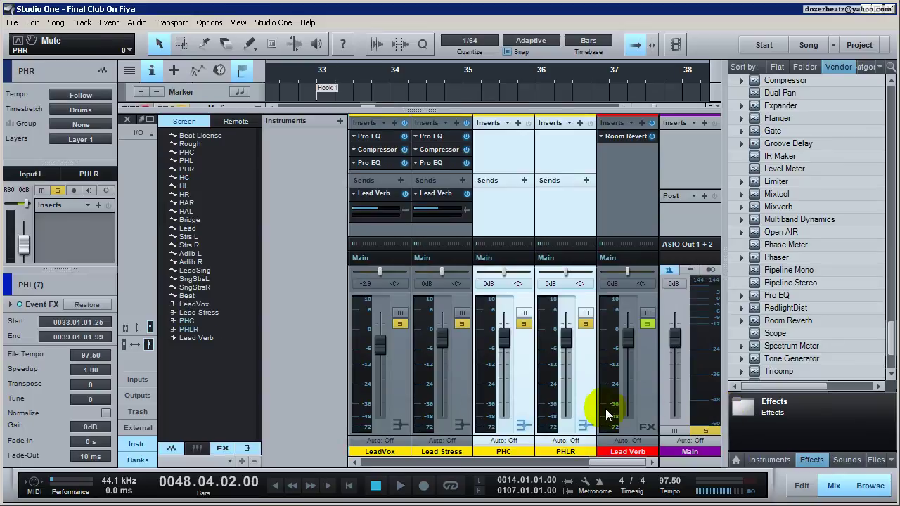
# Step: Remove the PHC bus channel from the console
pyautogui.moveTo(638, 463); pyautogui.dragTo(620, 468)
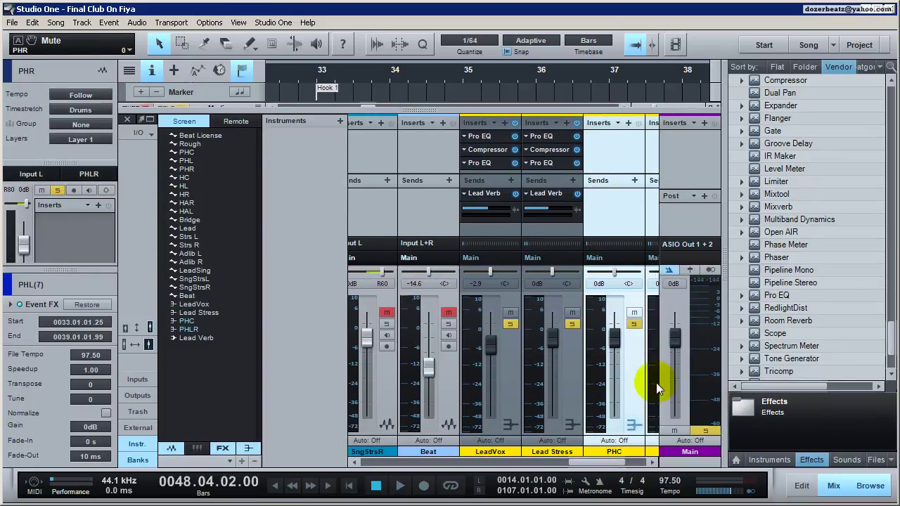
pyautogui.click(625, 392)
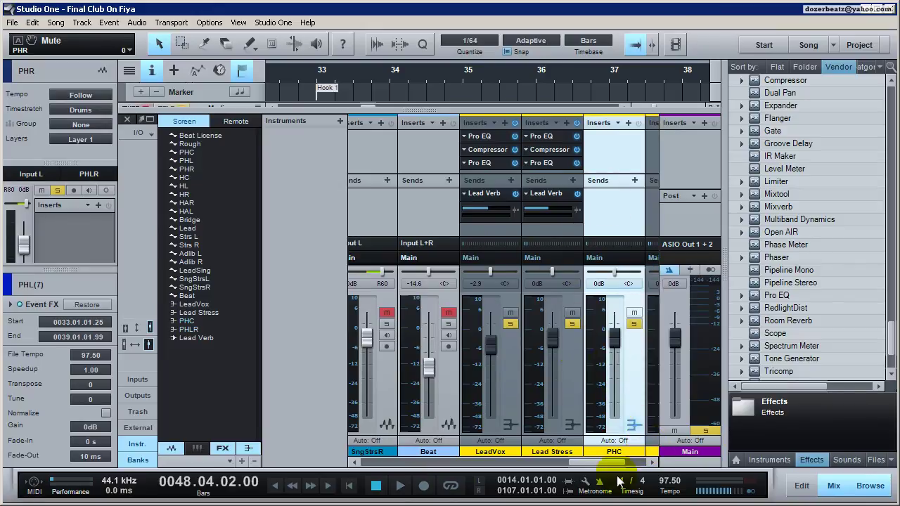
pyautogui.hscroll(2, 619, 463)
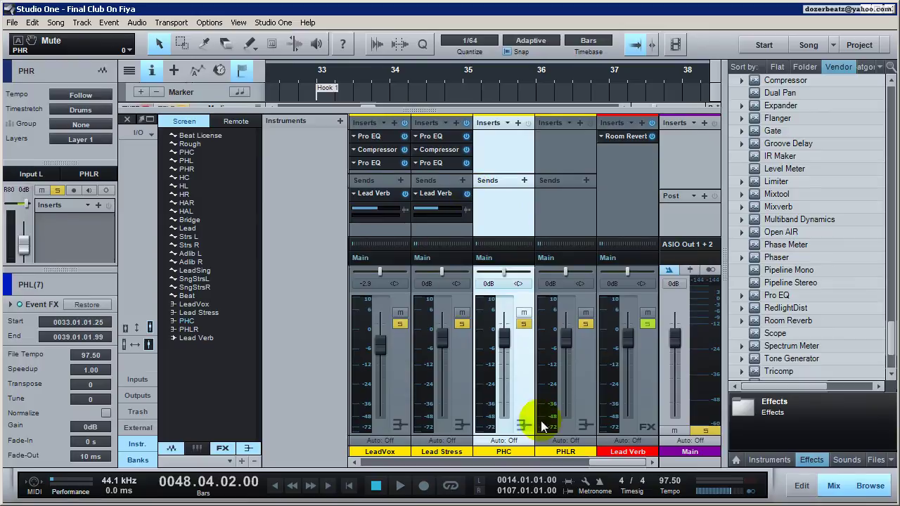
pyautogui.moveTo(601, 464); pyautogui.dragTo(589, 467)
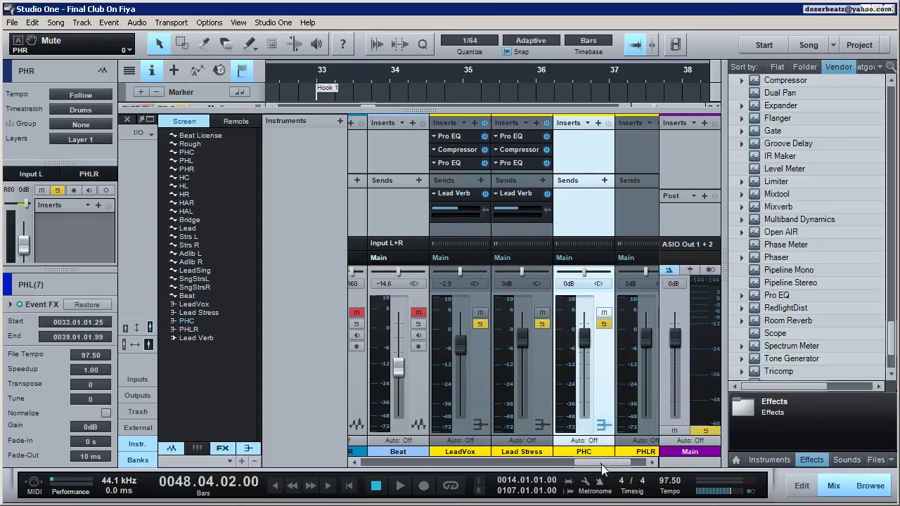
pyautogui.moveTo(601, 464); pyautogui.dragTo(613, 469)
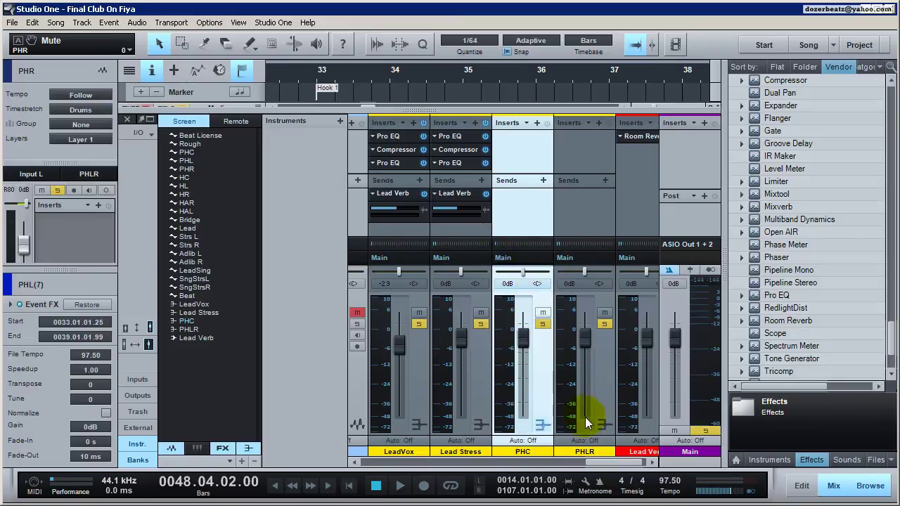
pyautogui.rightClick(540, 360)
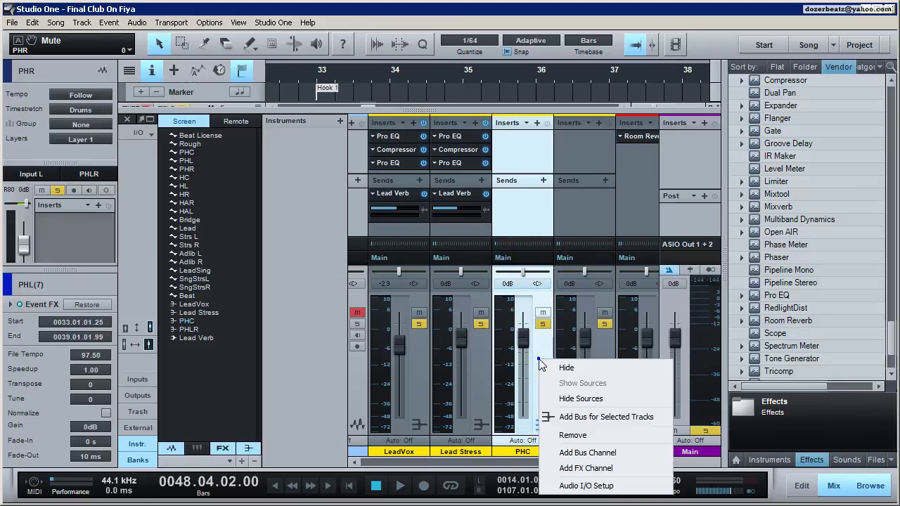
pyautogui.click(573, 435)
pyautogui.click(515, 303)
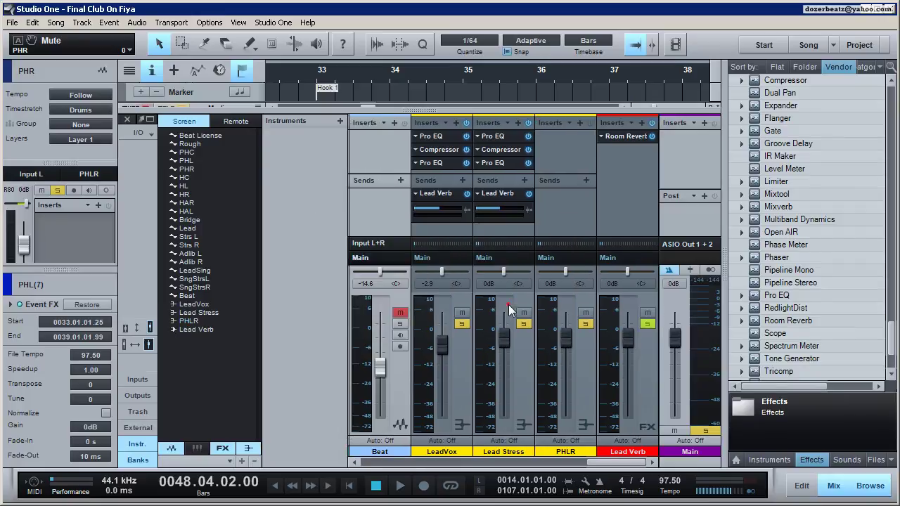
# Step: Remove the PHLR bus channel from the console
pyautogui.click(580, 365)
pyautogui.rightClick(581, 365)
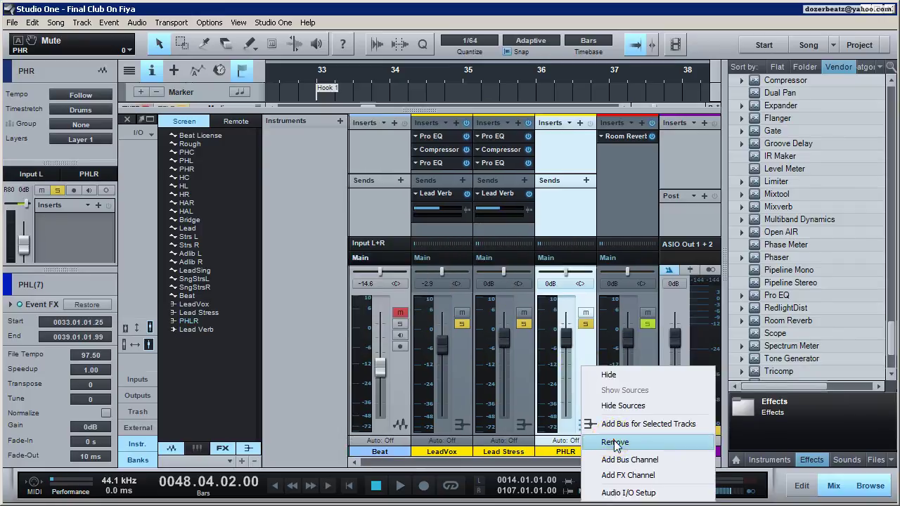
pyautogui.click(604, 438)
pyautogui.click(498, 303)
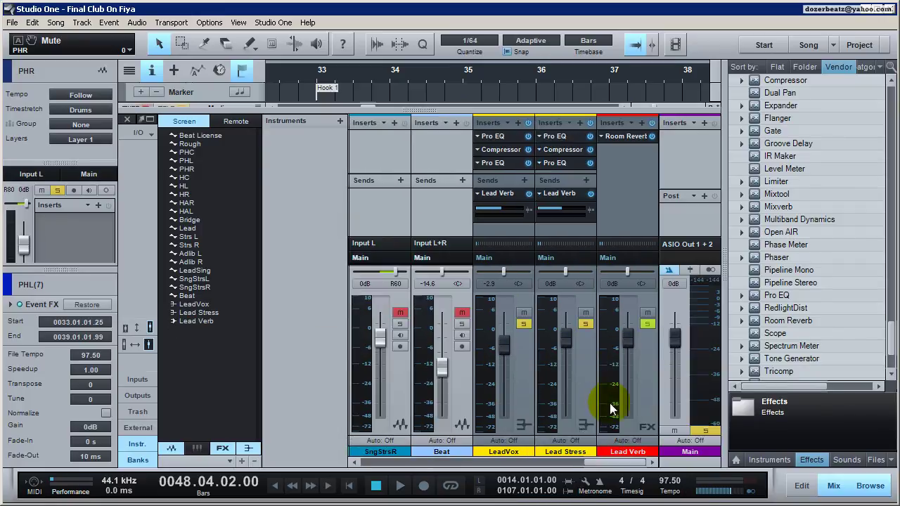
pyautogui.click(523, 354)
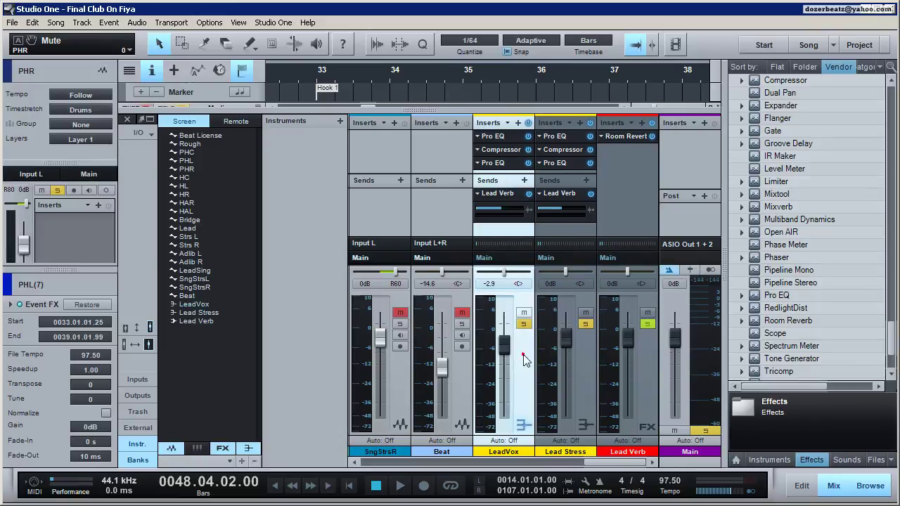
pyautogui.click(585, 389)
pyautogui.click(530, 376)
pyautogui.click(583, 390)
pyautogui.click(528, 364)
# Step: Select the LeadVox and Lead Stress buses together and add one shared bus for them
pyautogui.click(577, 365)
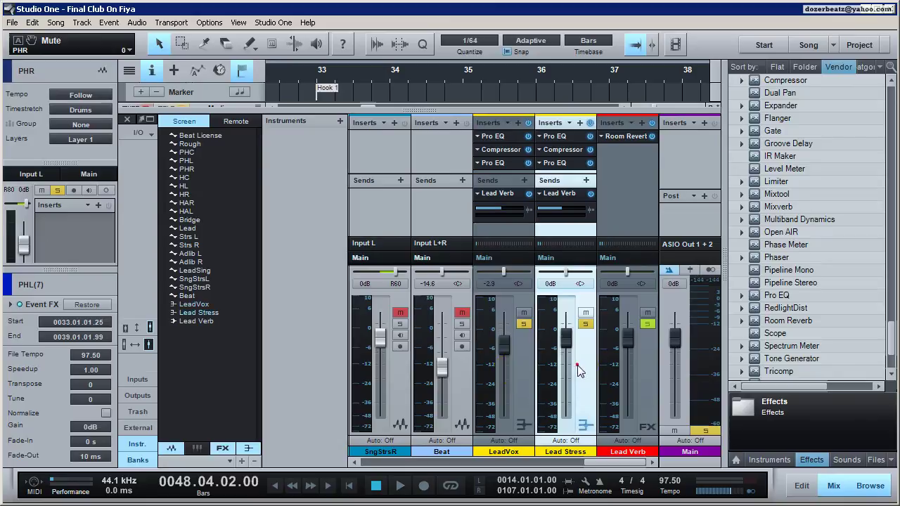
pyautogui.keyDown('ctrl'); pyautogui.click(527, 365); pyautogui.keyUp('ctrl')
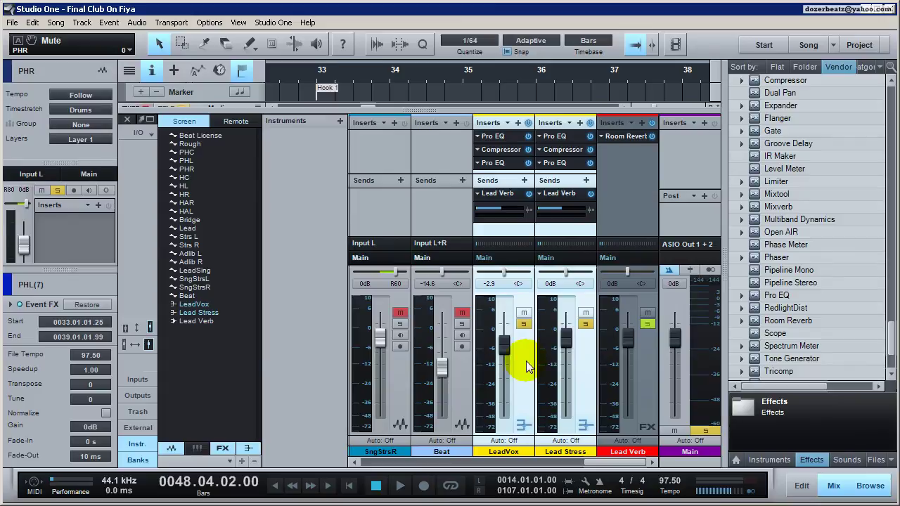
pyautogui.rightClick(527, 363)
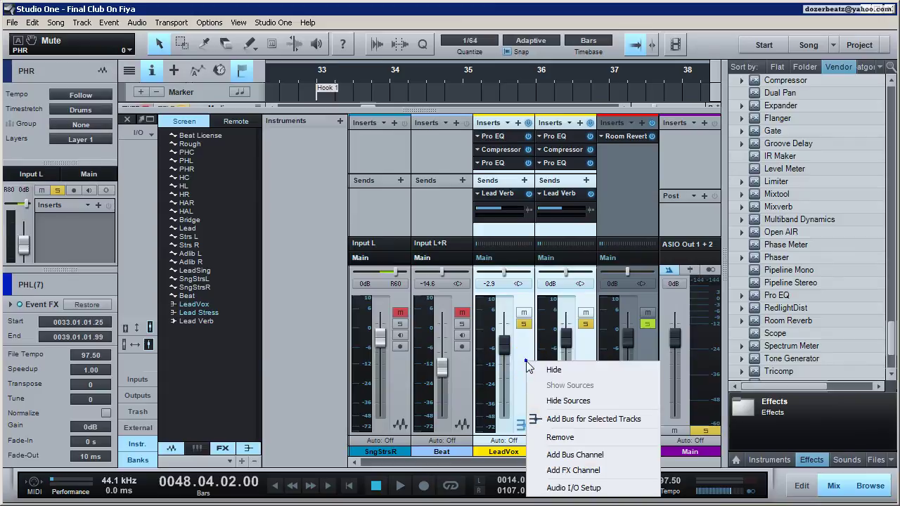
pyautogui.click(567, 418)
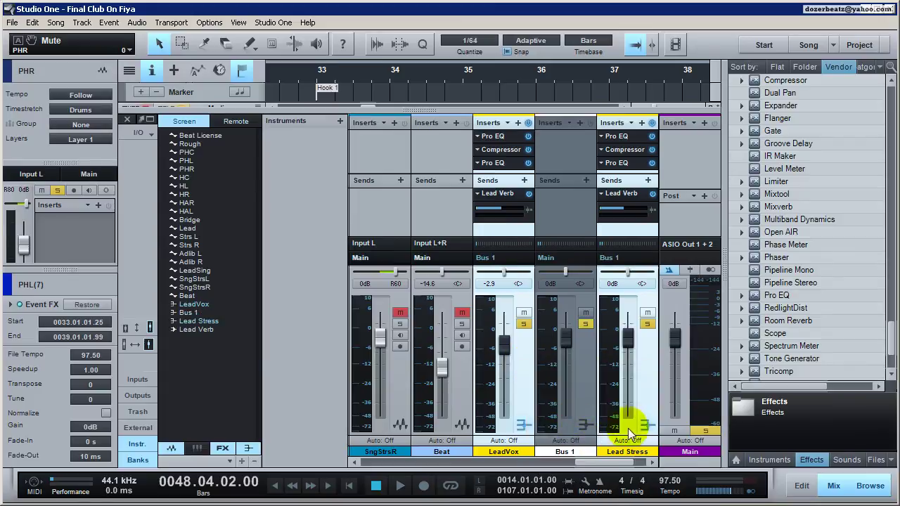
# Step: Rename the Bus 1 channel between LeadVox and Lead Stress as ALL VOX
pyautogui.doubleClick(571, 451)
pyautogui.click(576, 455)
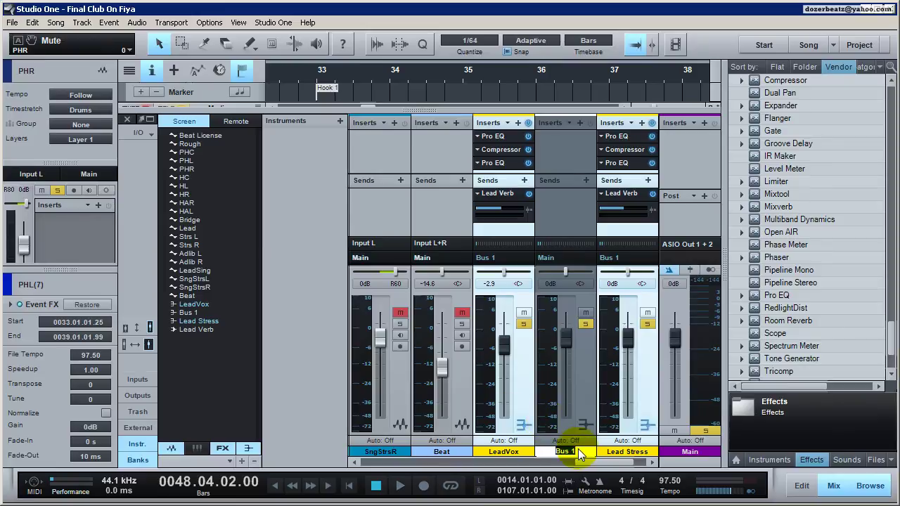
pyautogui.write('ALL VOZ')
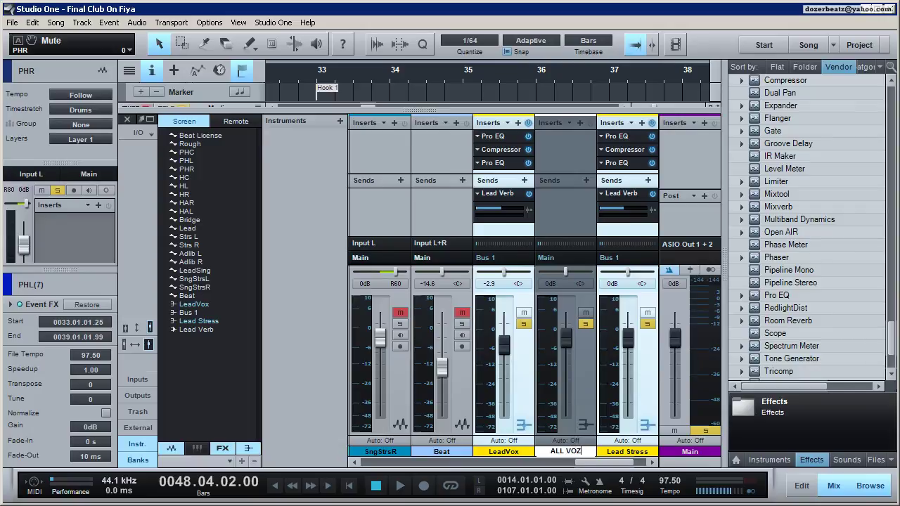
pyautogui.press('Return')
# Step: Colour the ALL VOX bus green and move it between the Lead Stress and Lead Verb channels
pyautogui.click(653, 462)
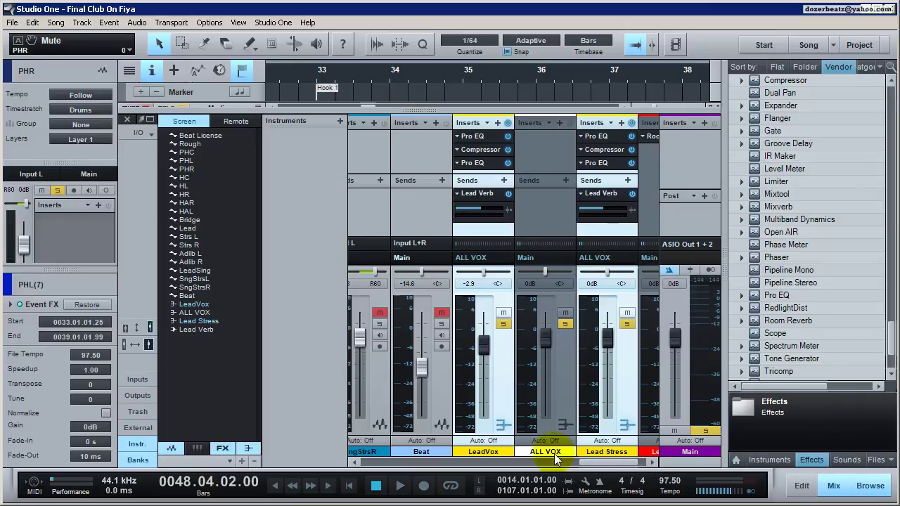
pyautogui.click(552, 454)
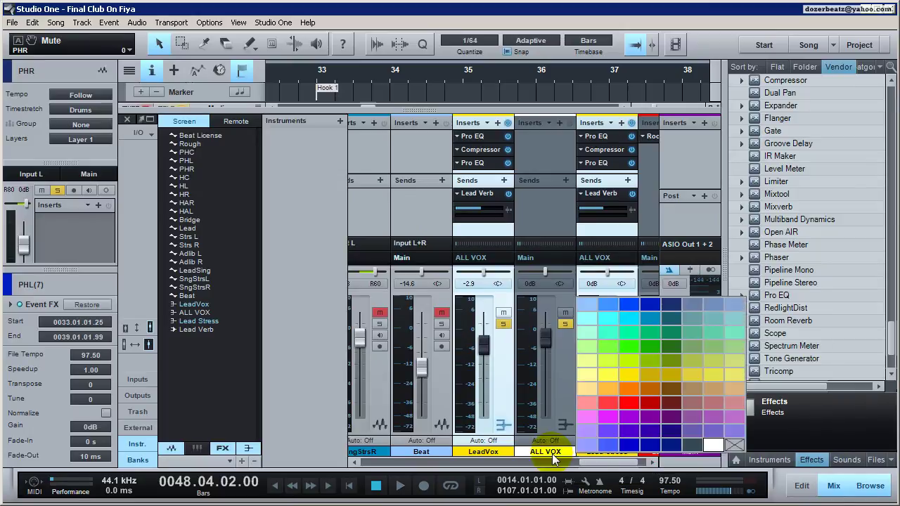
pyautogui.click(651, 346)
pyautogui.moveTo(567, 429); pyautogui.dragTo(629, 431)
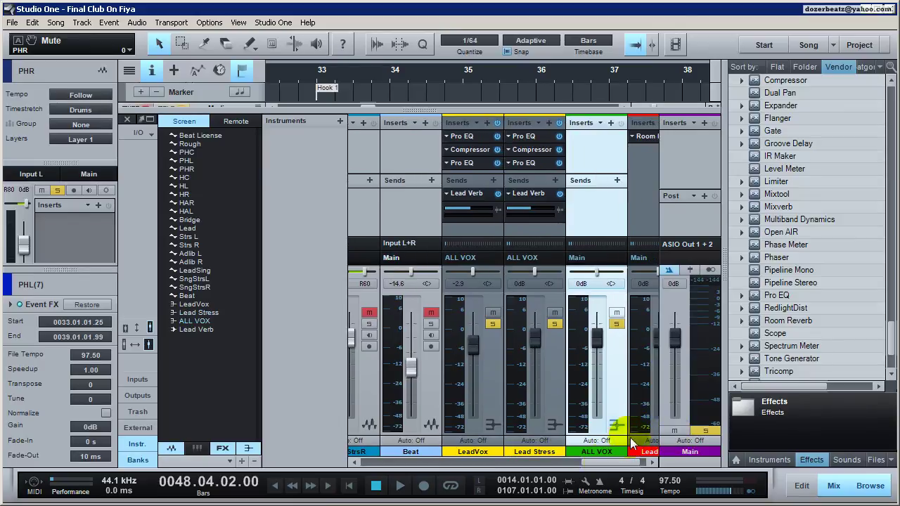
pyautogui.click(473, 260)
pyautogui.click(558, 257)
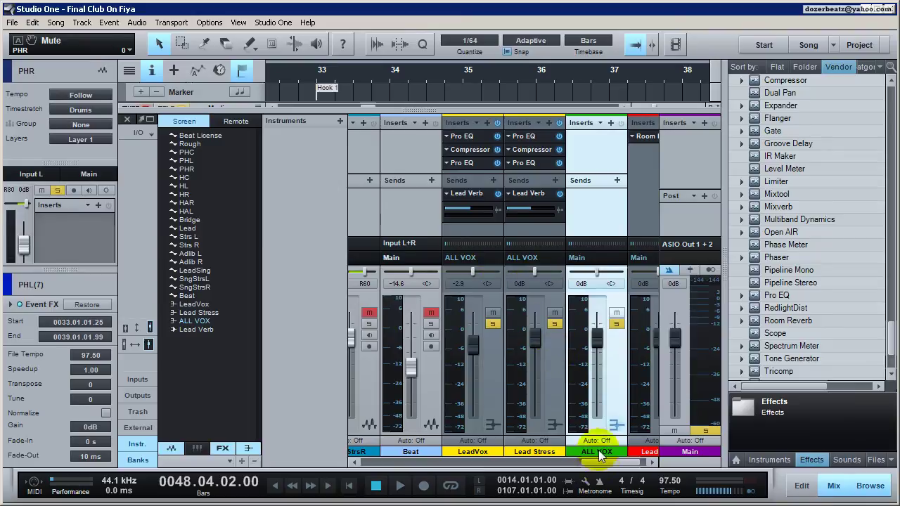
pyautogui.hscroll(1, 598, 465)
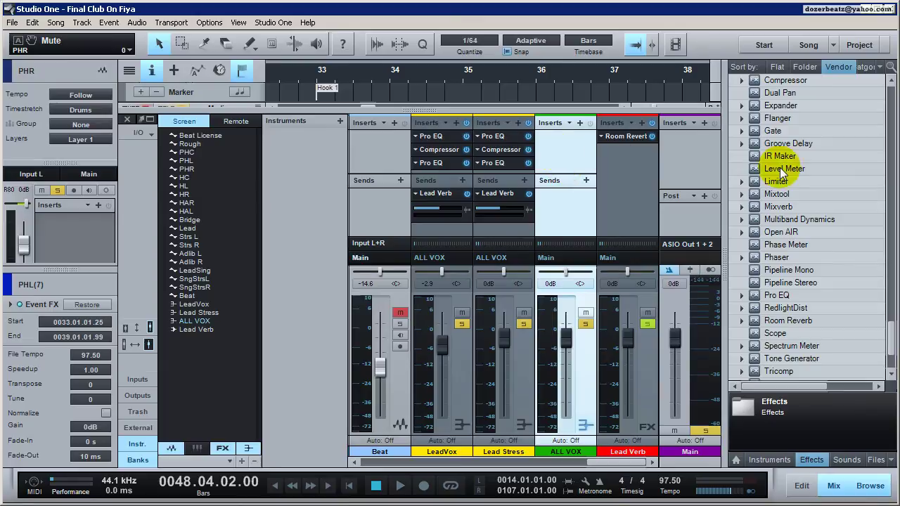
# Step: Insert a Pro EQ on the ALL VOX bus and enable its low cut at 135 Hz
pyautogui.moveTo(771, 298); pyautogui.dragTo(561, 137)
pyautogui.click(673, 50)
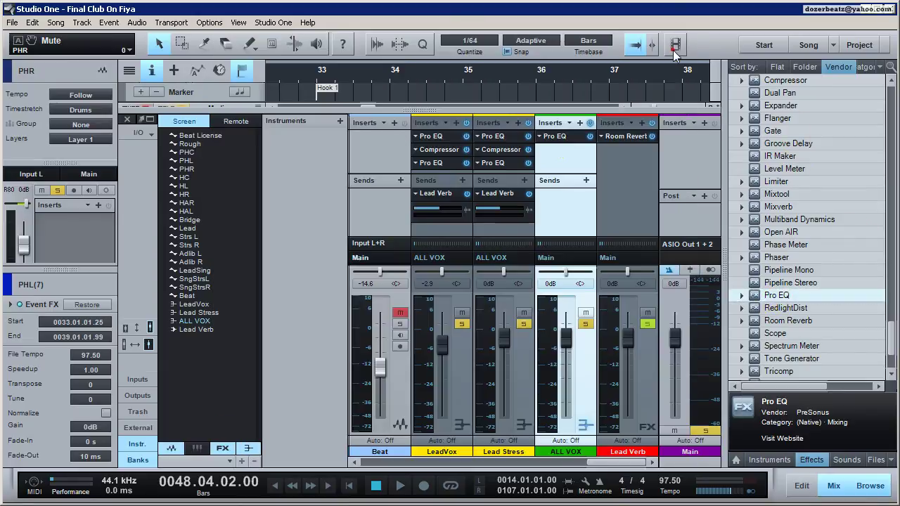
pyautogui.click(569, 141)
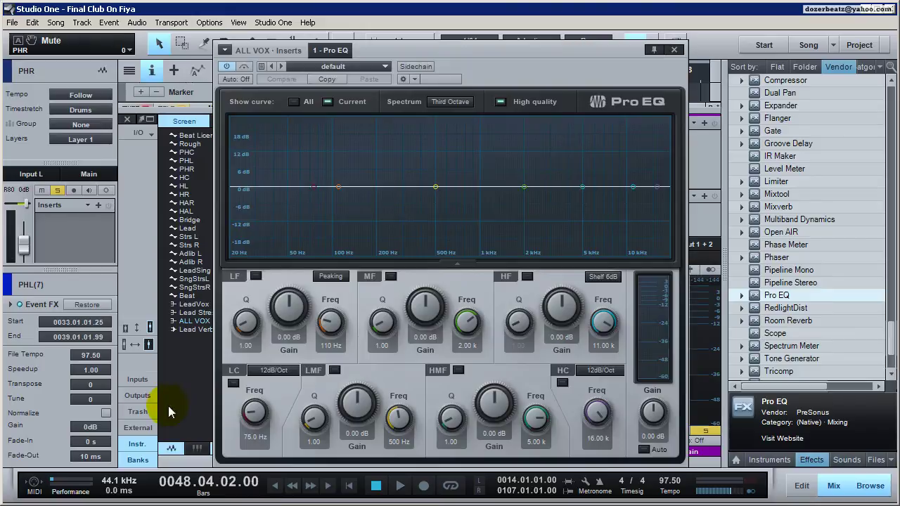
pyautogui.click(232, 383)
pyautogui.moveTo(254, 412); pyautogui.dragTo(259, 396)
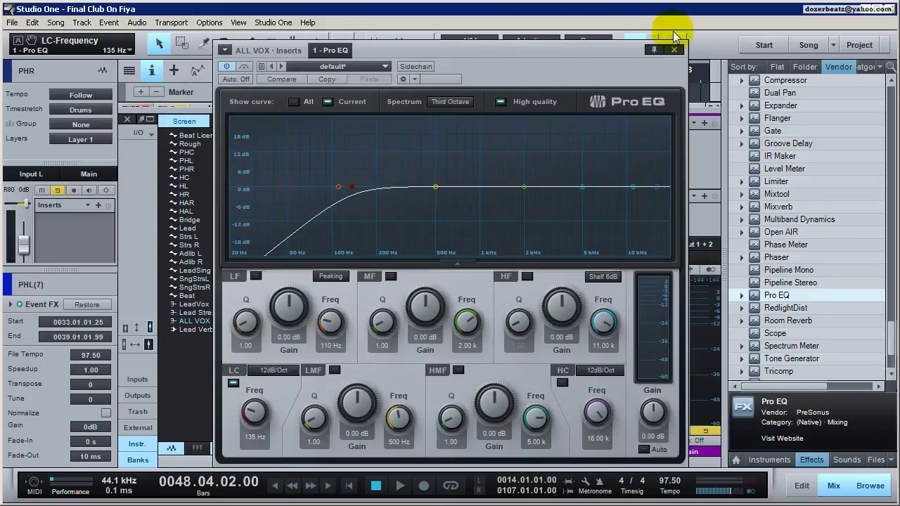
pyautogui.click(673, 50)
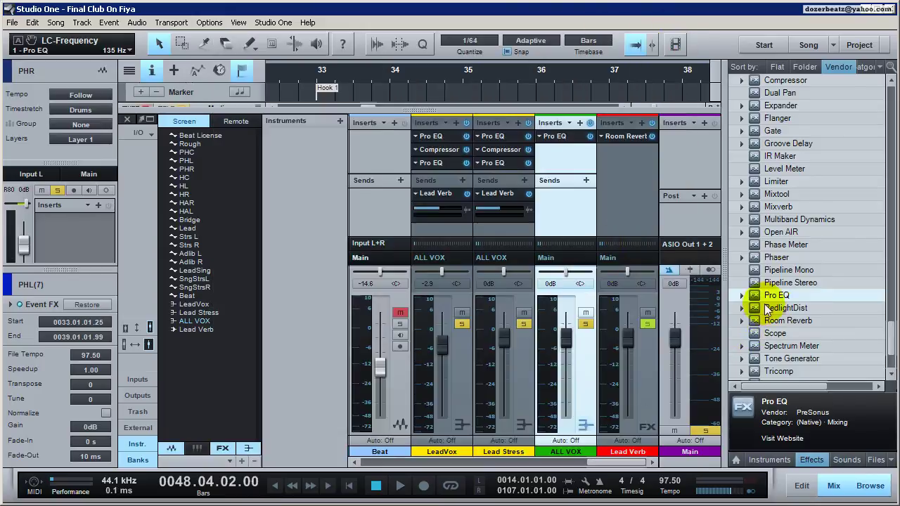
# Step: Insert a Compressor after the ALL VOX Pro EQ with ratio 1.7:1, knee 8.29 dB, attack 5.10 ms and Adaptive off
pyautogui.moveTo(780, 80); pyautogui.dragTo(563, 153)
pyautogui.moveTo(238, 124); pyautogui.dragTo(240, 146)
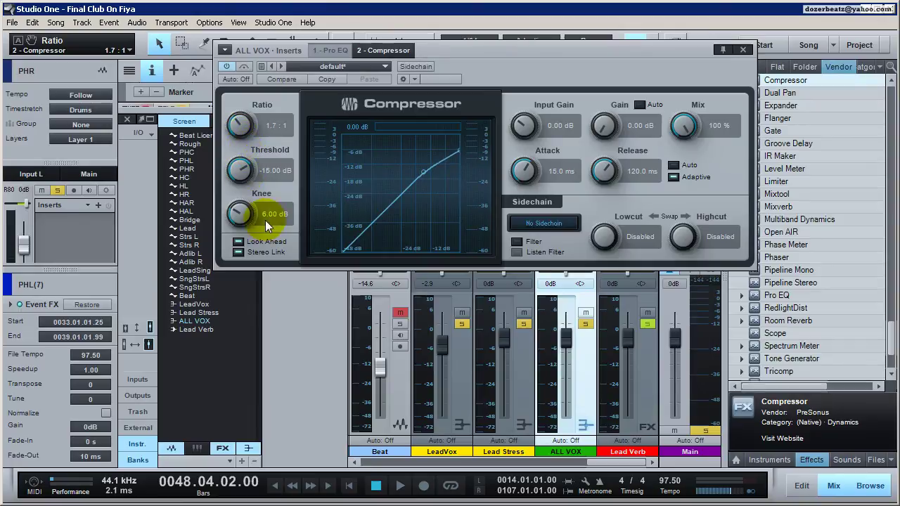
pyautogui.moveTo(243, 217); pyautogui.dragTo(238, 187)
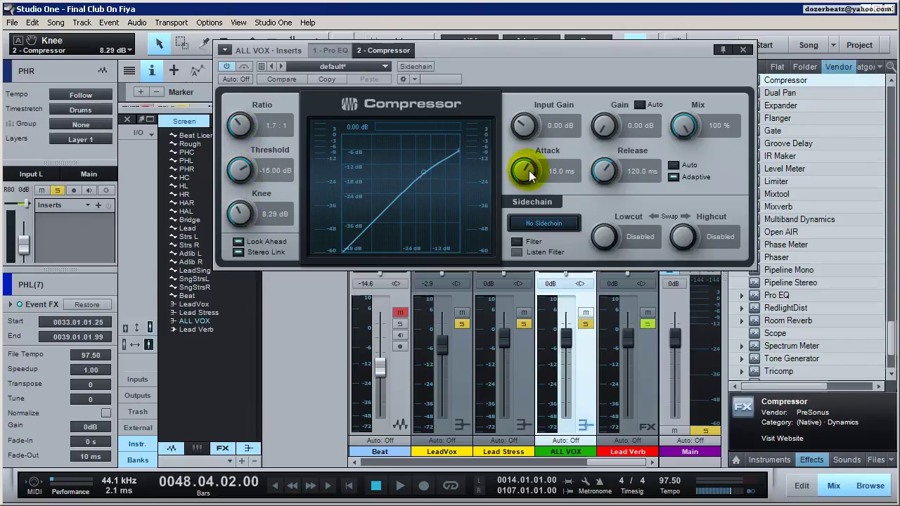
pyautogui.moveTo(525, 169)
pyautogui.mouseDown()
pyautogui.moveTo(520, 196)
pyautogui.moveTo(519, 176)
pyautogui.mouseUp()
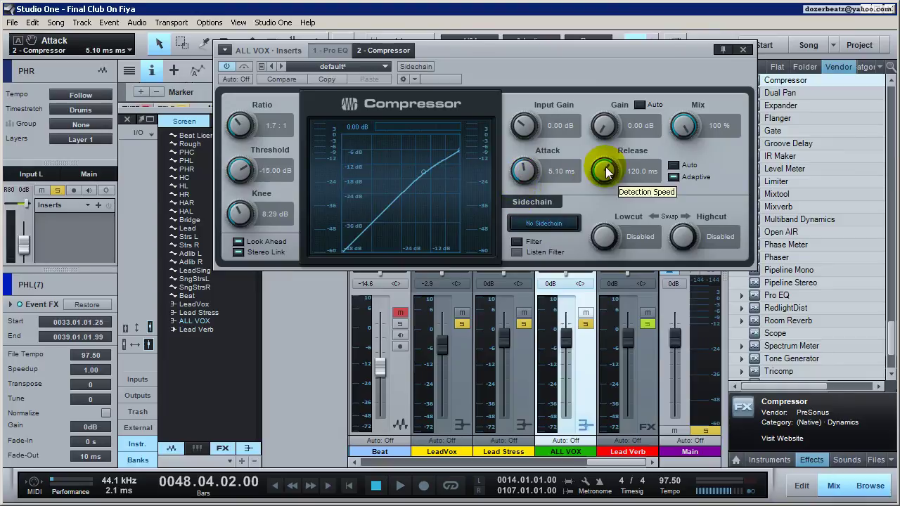
pyautogui.click(674, 176)
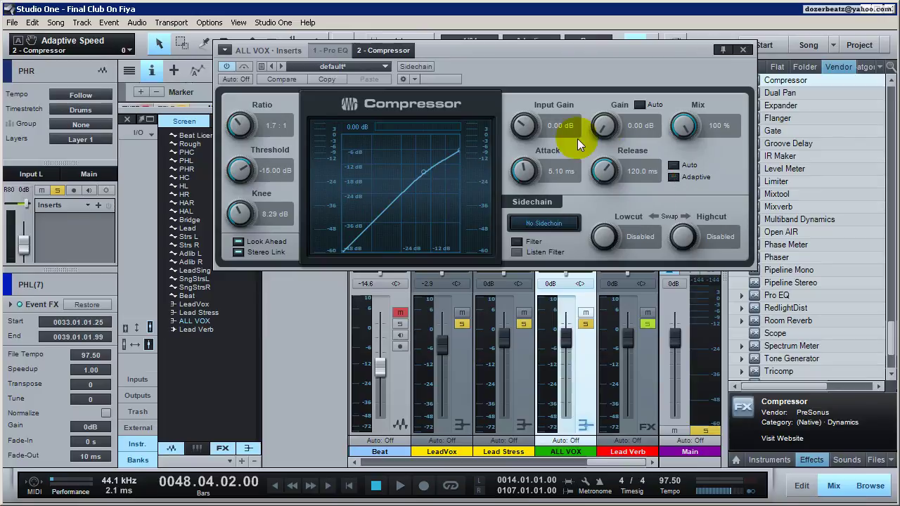
pyautogui.click(742, 50)
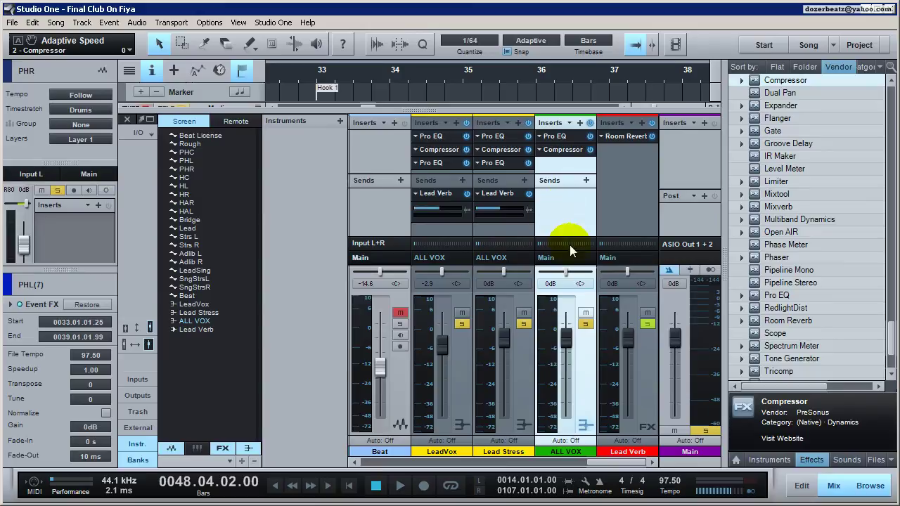
# Step: Play back the vocals through the buses and select the LeadVox, Lead Stress and ALL VOX channels in turn
pyautogui.press('space')
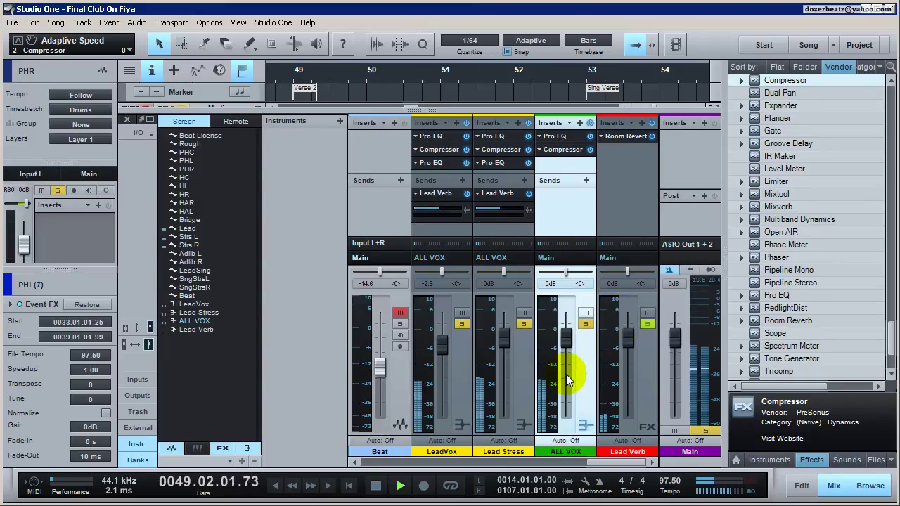
pyautogui.press('space')
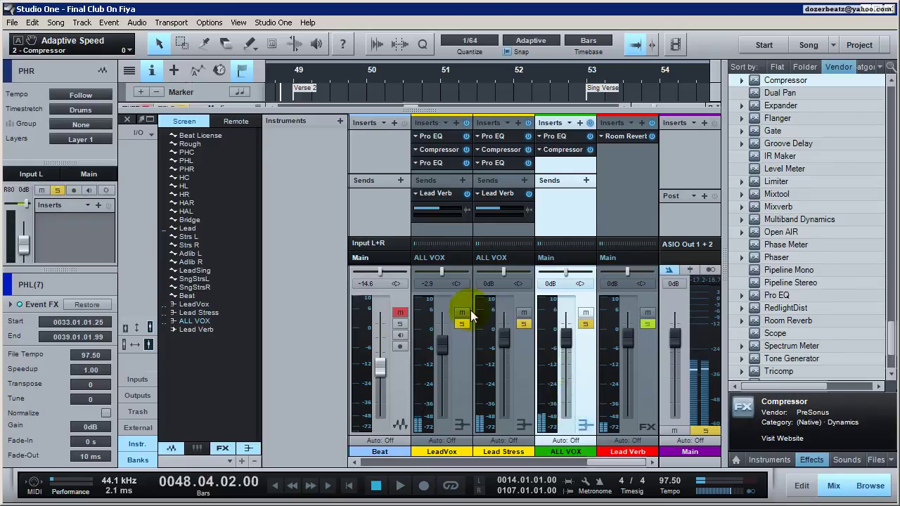
pyautogui.click(457, 399)
pyautogui.click(509, 387)
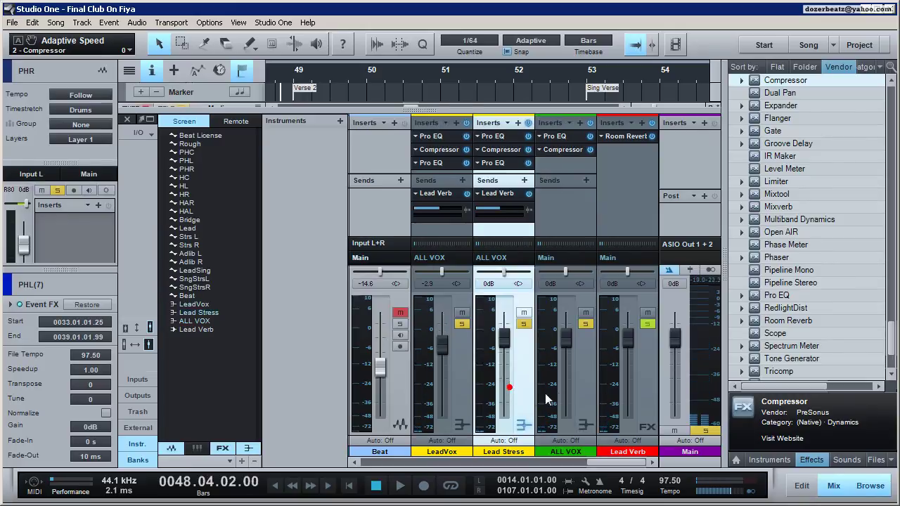
pyautogui.click(583, 395)
# Step: Set the ALL VOX compressor's threshold to -34.20 dB and input gain to 3.60 dB while the vocals play
pyautogui.click(562, 150)
pyautogui.press('space')
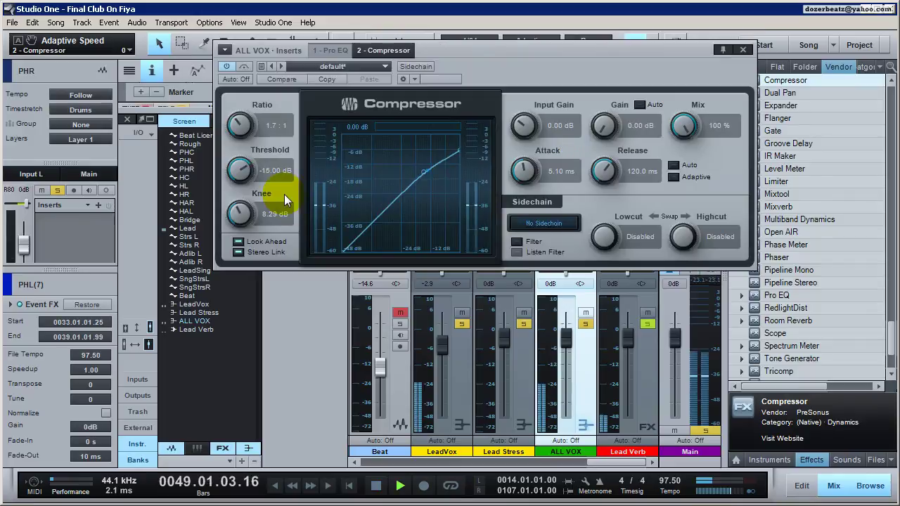
pyautogui.moveTo(239, 171); pyautogui.dragTo(237, 197)
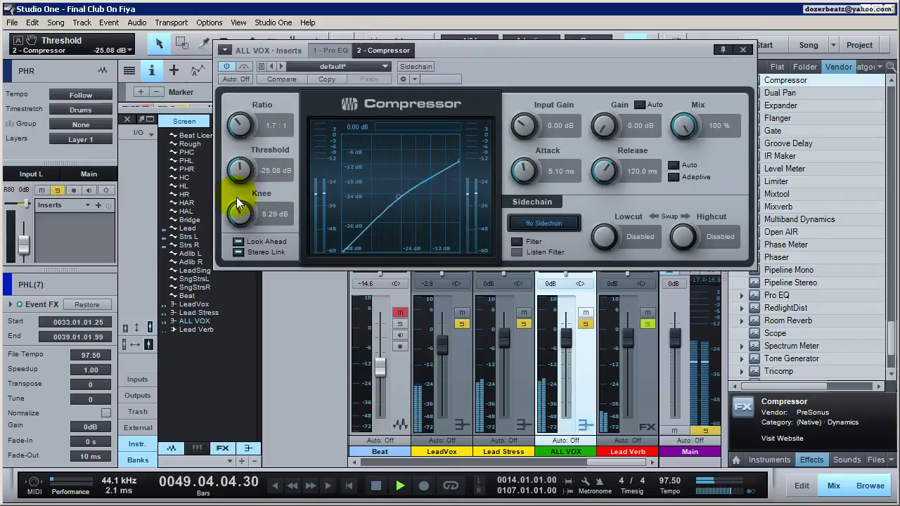
pyautogui.moveTo(530, 123); pyautogui.dragTo(519, 111)
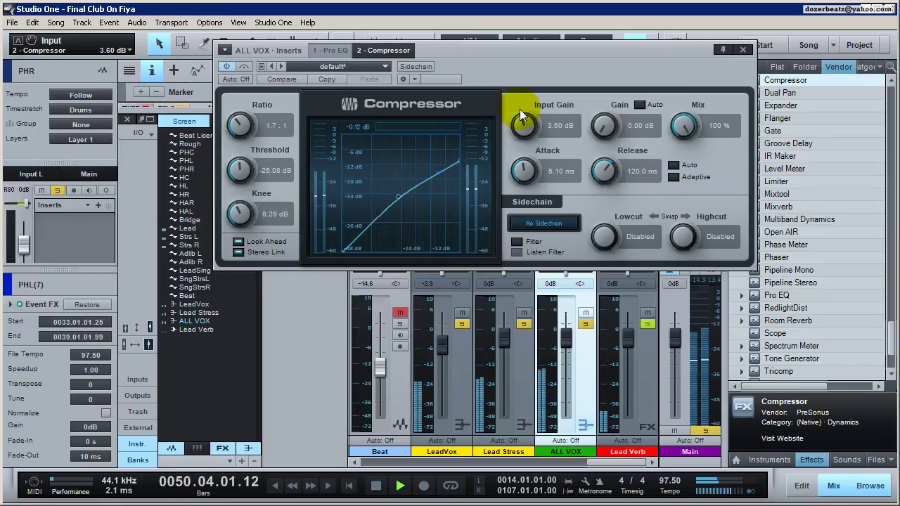
pyautogui.moveTo(240, 171); pyautogui.dragTo(240, 199)
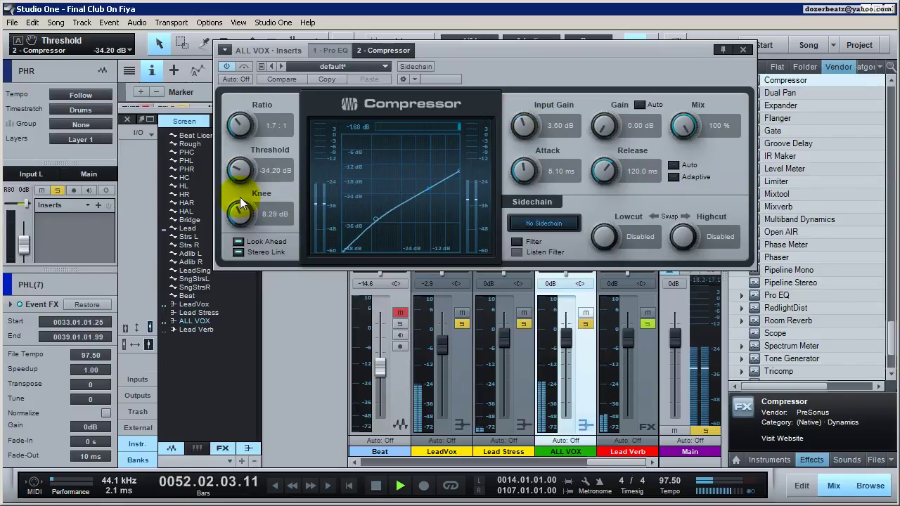
pyautogui.press('space')
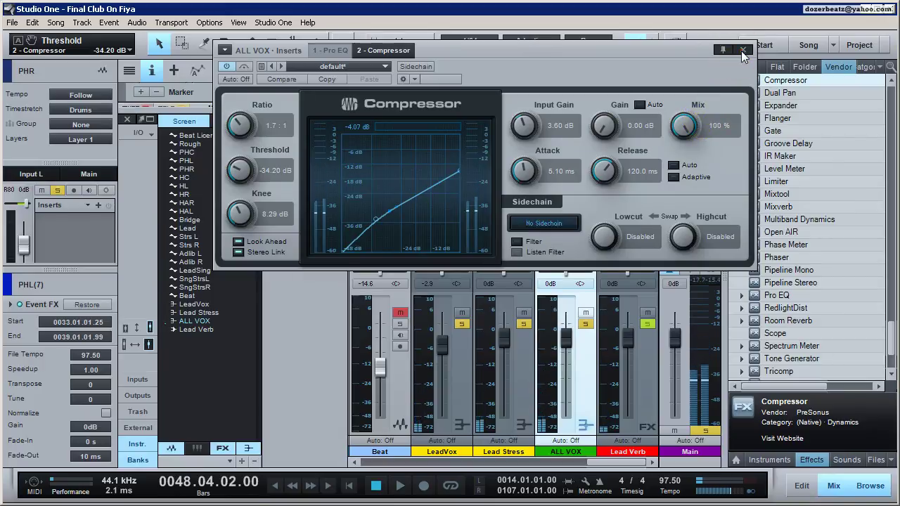
pyautogui.click(742, 50)
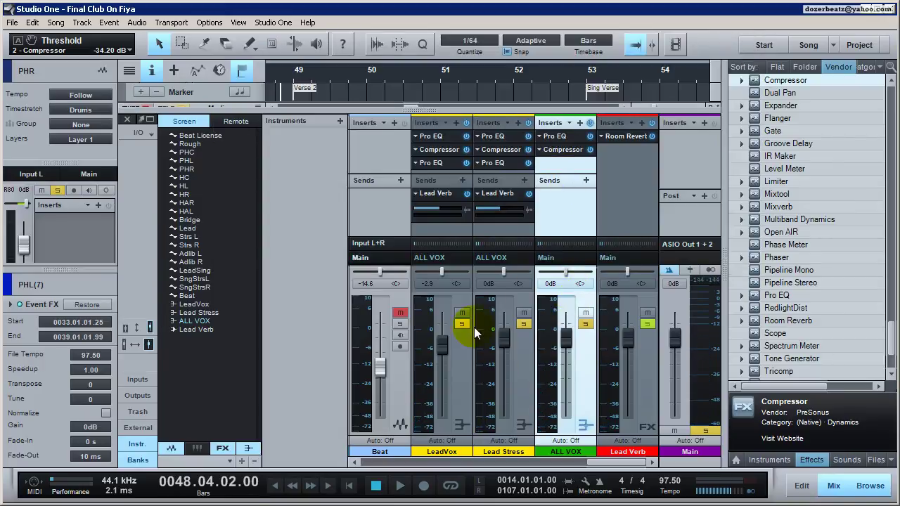
# Step: Try different ALL VOX fader levels, ending at +3.8 dB, and play back the vocals
pyautogui.click(457, 383)
pyautogui.click(520, 383)
pyautogui.click(582, 380)
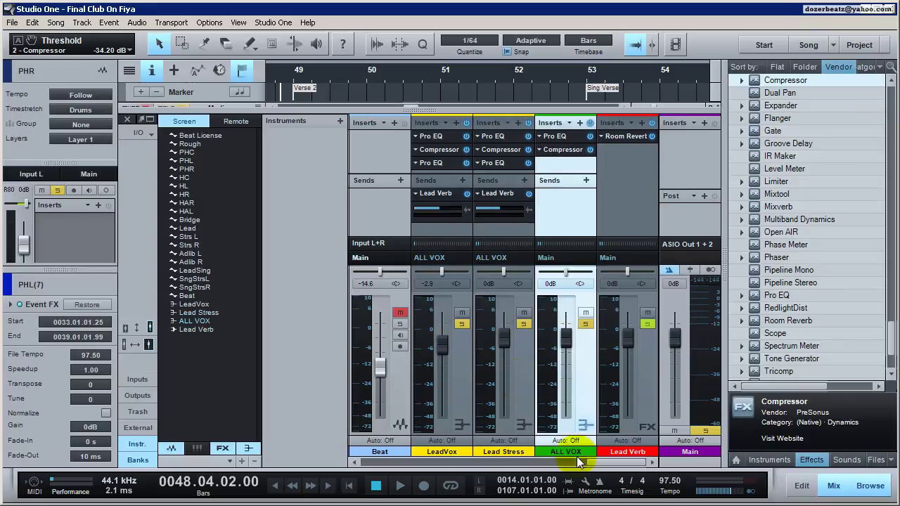
pyautogui.moveTo(566, 341); pyautogui.dragTo(563, 367)
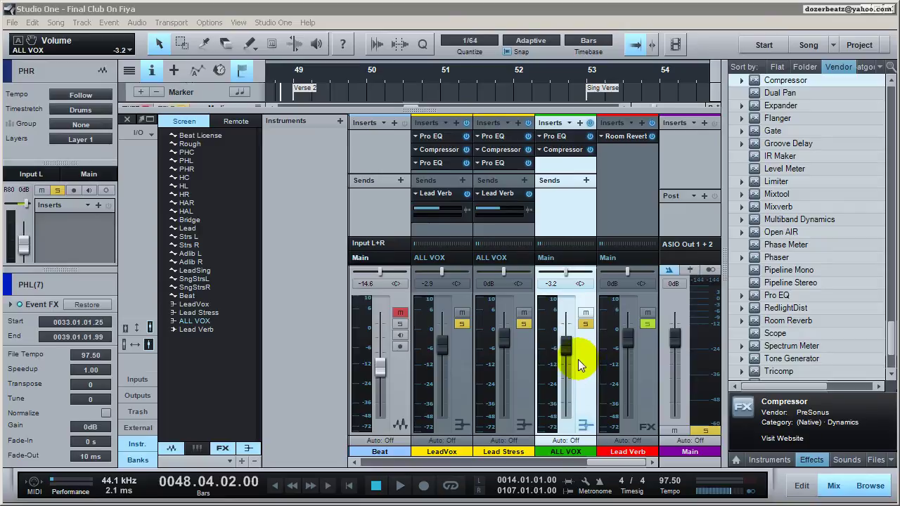
pyautogui.moveTo(567, 345); pyautogui.dragTo(568, 339)
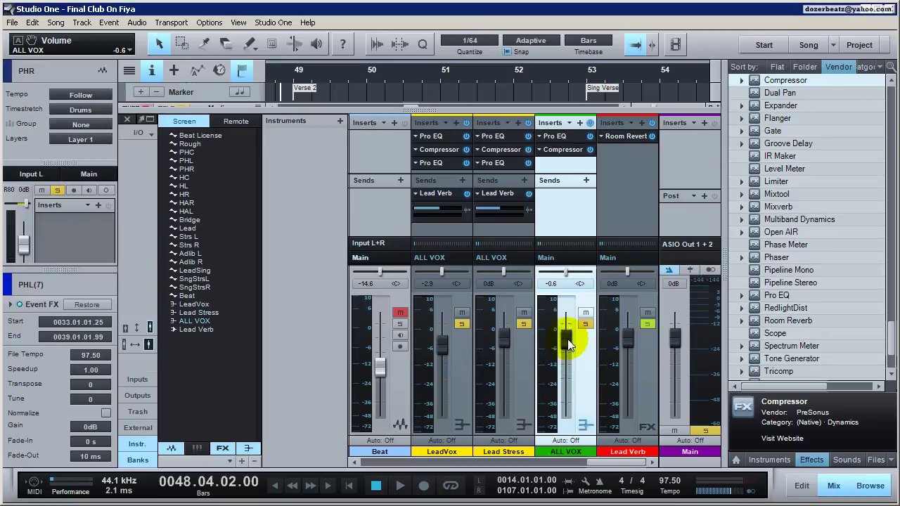
pyautogui.moveTo(562, 134); pyautogui.dragTo(568, 345)
pyautogui.moveTo(566, 347); pyautogui.dragTo(567, 326)
pyautogui.press('space')
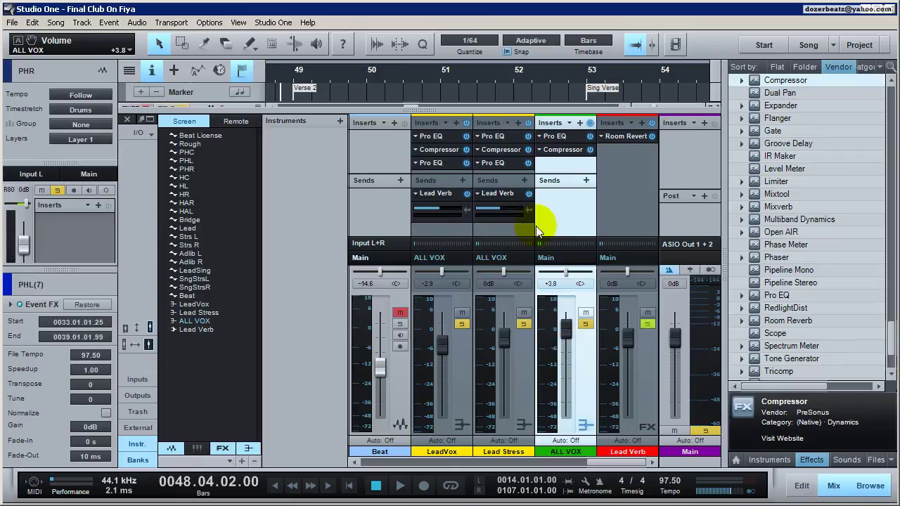
# Step: Try the LeadVox and Lead Stress reverb sends as pre-fader with the ALL VOX fader at 0 dB, and revert them to post-fader
pyautogui.click(464, 209)
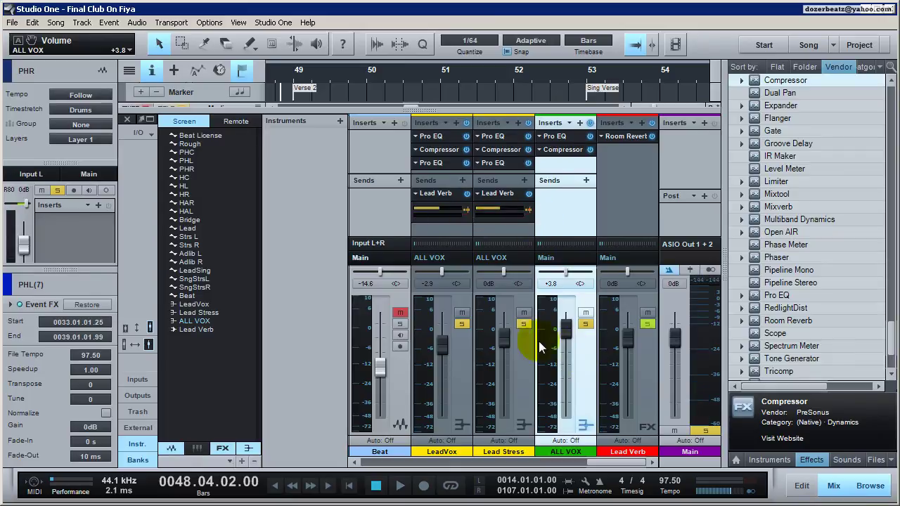
pyautogui.press('space')
pyautogui.moveTo(565, 329)
pyautogui.mouseDown()
pyautogui.moveTo(562, 422)
pyautogui.moveTo(566, 341)
pyautogui.mouseUp()
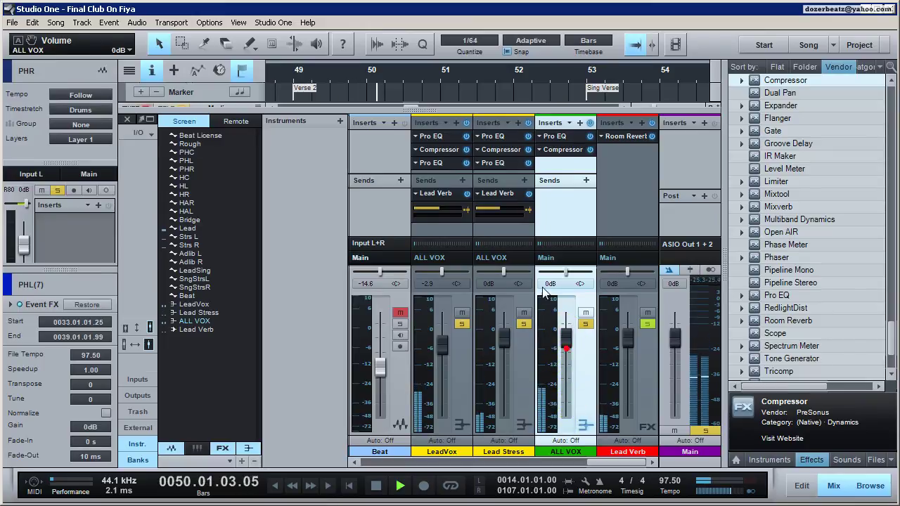
pyautogui.press('space')
pyautogui.click(527, 211)
pyautogui.click(464, 208)
# Step: Set the ALL VOX bus fader to +0.9 dB
pyautogui.click(510, 382)
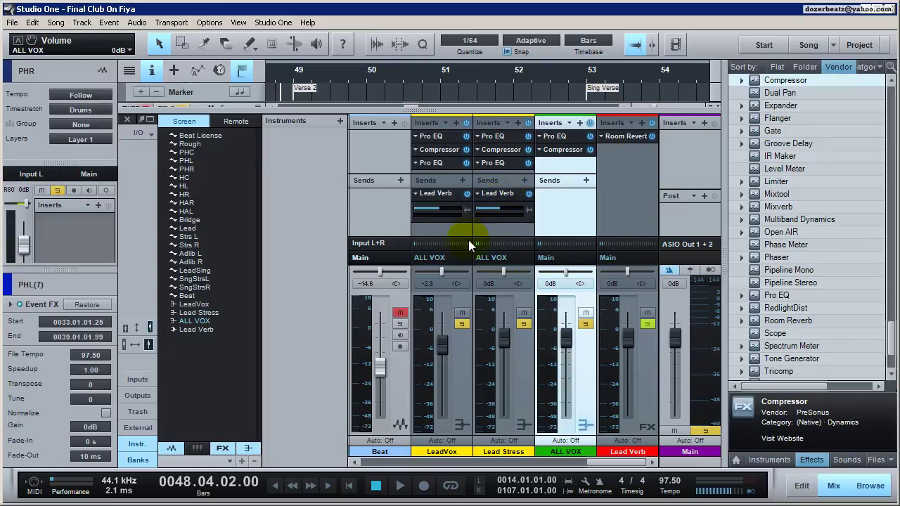
pyautogui.click(494, 340)
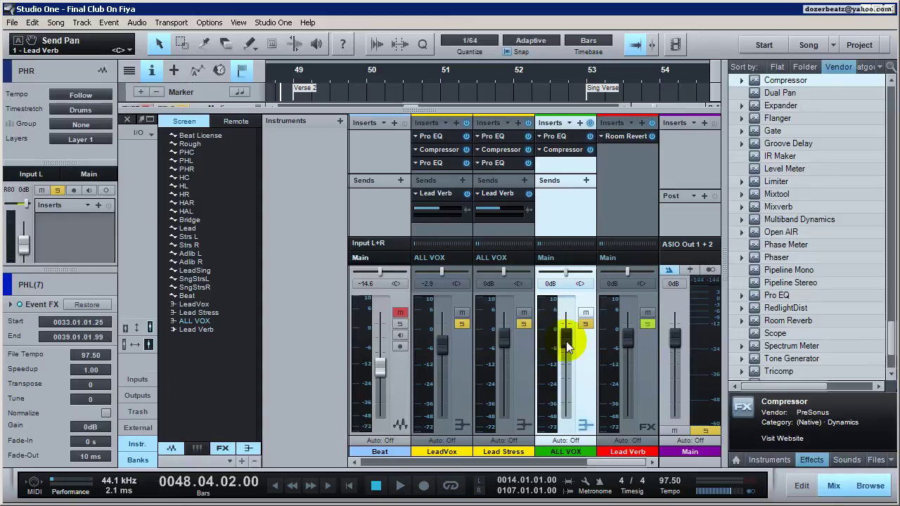
pyautogui.moveTo(570, 328)
pyautogui.mouseDown()
pyautogui.moveTo(561, 417)
pyautogui.moveTo(565, 344)
pyautogui.mouseUp()
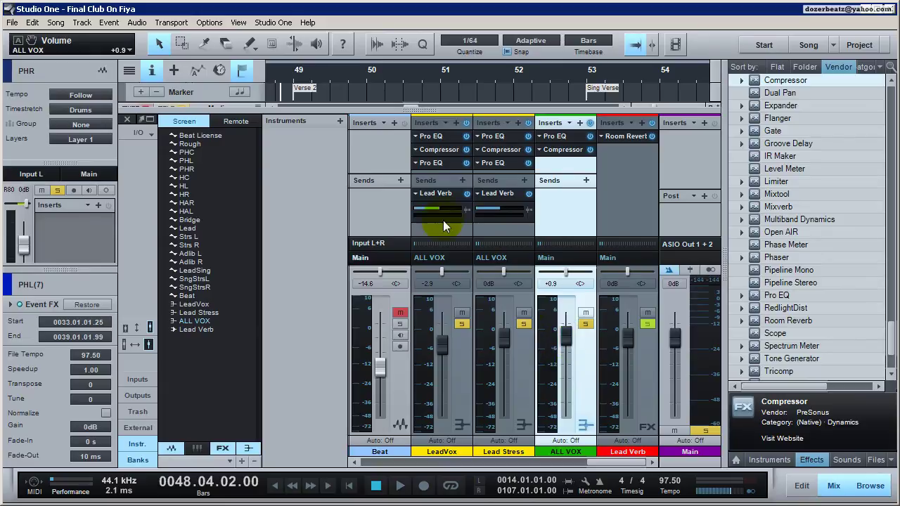
# Step: Route the Lead Verb channel's output to ALL VOX and raise the ALL VOX fader to +6.5 dB
pyautogui.click(625, 259)
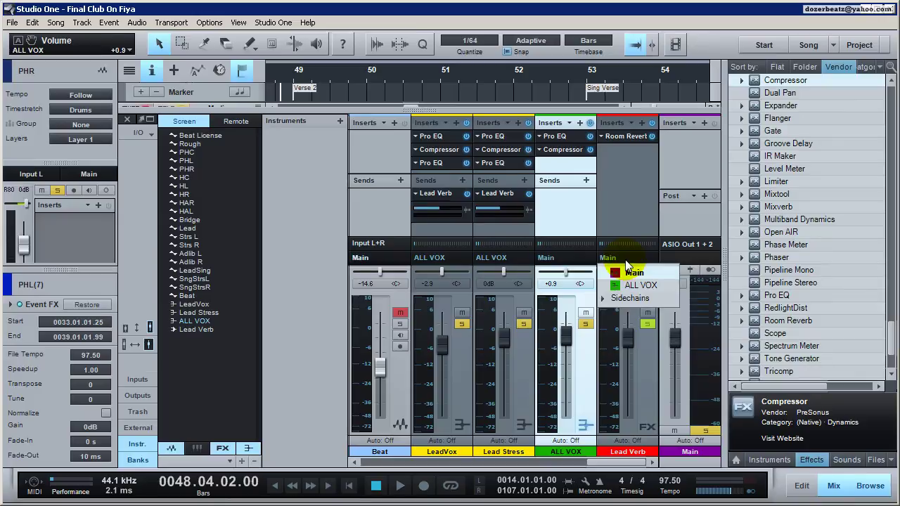
pyautogui.click(631, 273)
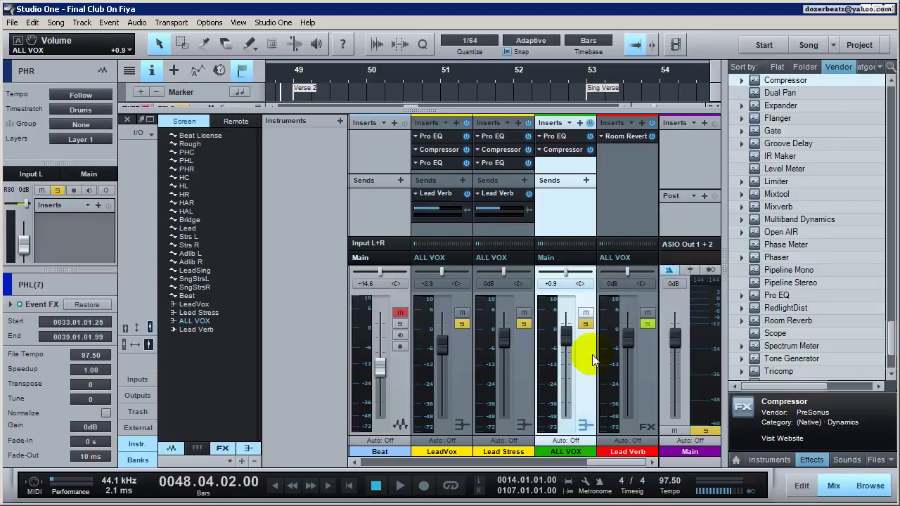
pyautogui.press('space')
pyautogui.moveTo(568, 335)
pyautogui.mouseDown()
pyautogui.moveTo(559, 438)
pyautogui.moveTo(555, 321)
pyautogui.moveTo(552, 442)
pyautogui.moveTo(568, 331)
pyautogui.mouseUp()
pyautogui.press('space')
pyautogui.moveTo(564, 337); pyautogui.dragTo(564, 326)
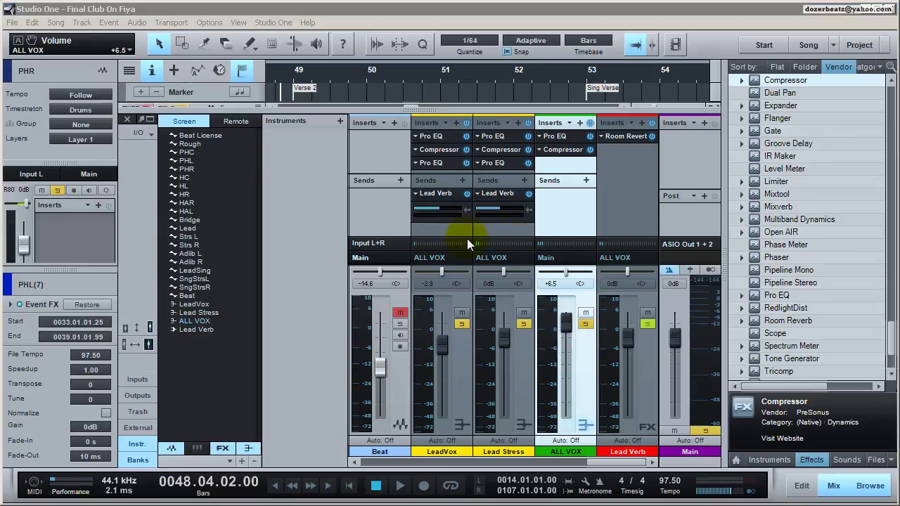
# Step: Switch the Lead Verb output between Main and ALL VOX to compare the routings, leaving it on Main
pyautogui.click(610, 257)
pyautogui.click(619, 269)
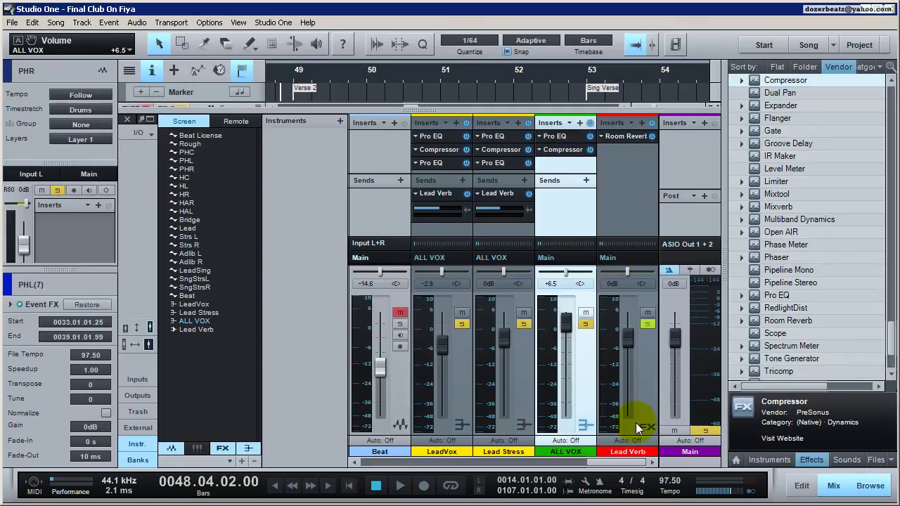
pyautogui.click(616, 266)
pyautogui.click(626, 283)
pyautogui.click(624, 260)
pyautogui.click(630, 272)
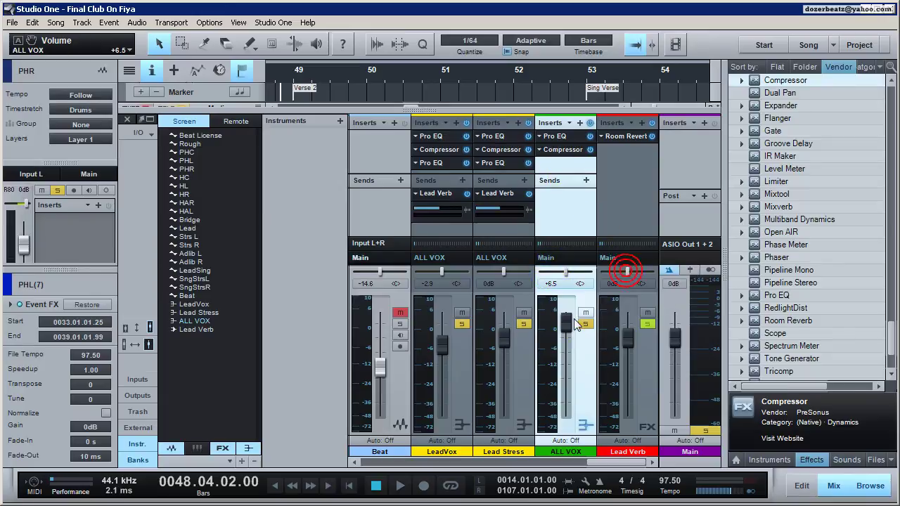
# Step: Set the ALL VOX compressor to ratio 20:1, threshold -48 dB and input gain 8.46 dB, and route Lead Verb to ALL VOX during playback
pyautogui.click(563, 149)
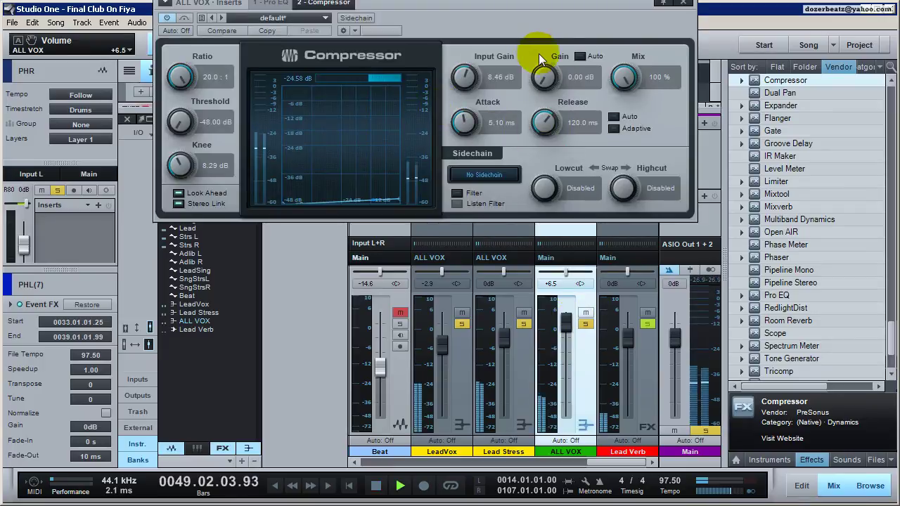
pyautogui.click(631, 260)
pyautogui.click(629, 285)
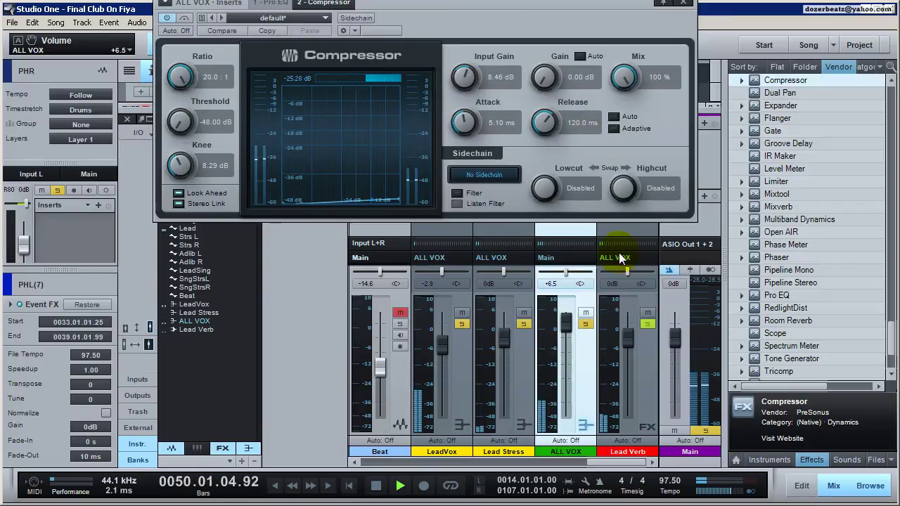
pyautogui.press('space')
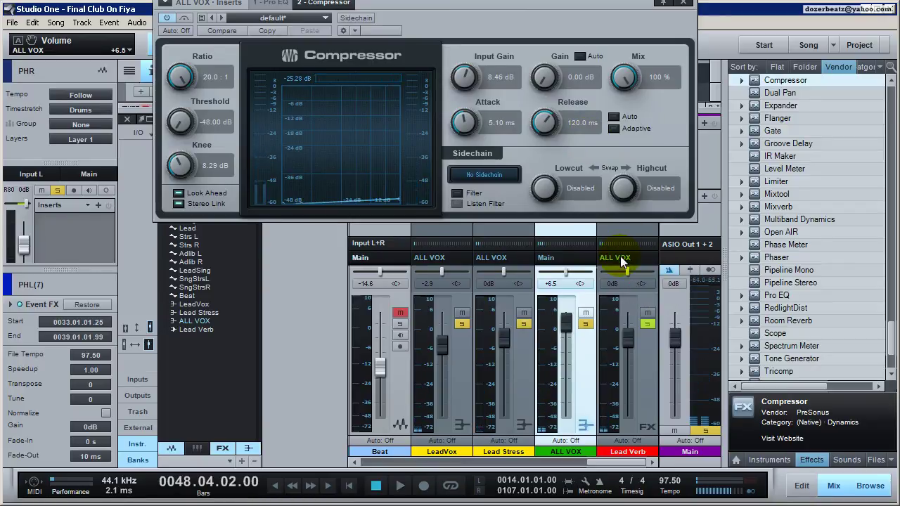
# Step: Route the Lead Verb channel's output to Main and play the vocals back briefly to hear the reverb outside the bus
pyautogui.click(620, 256)
pyautogui.click(623, 271)
pyautogui.press('space')
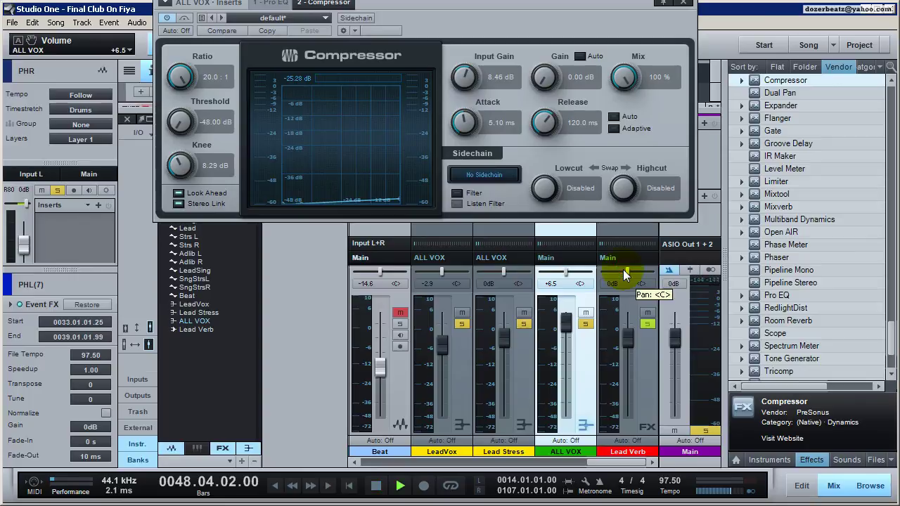
pyautogui.press('space')
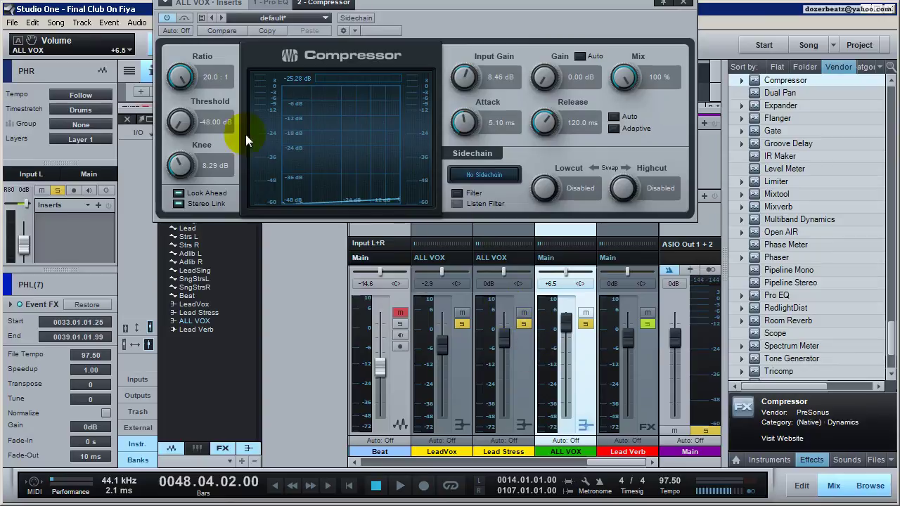
# Step: Set the ALL VOX compressor's threshold to -35.76 dB and the ALL VOX fader to +4.1 dB
pyautogui.moveTo(181, 125); pyautogui.dragTo(159, 76)
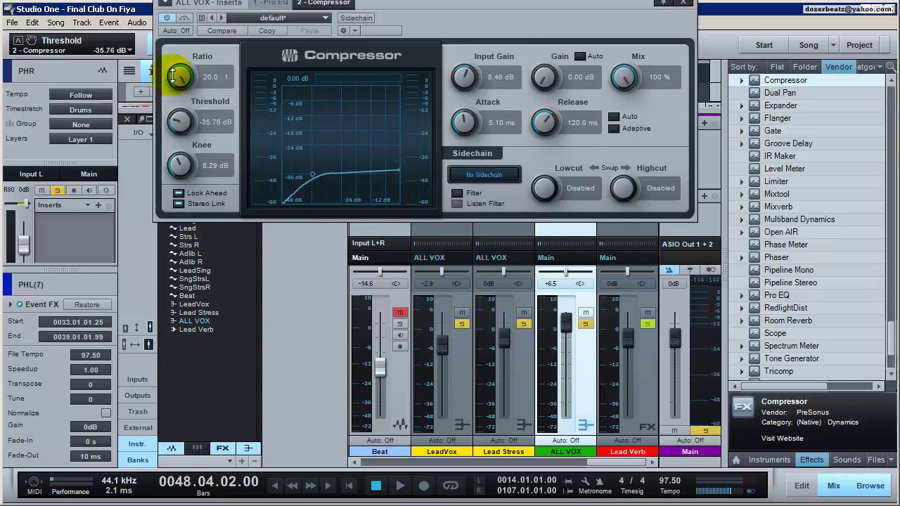
pyautogui.click(683, 3)
pyautogui.moveTo(567, 317); pyautogui.dragTo(569, 370)
pyautogui.moveTo(567, 335)
pyautogui.mouseDown()
pyautogui.moveTo(565, 366)
pyautogui.moveTo(565, 321)
pyautogui.moveTo(565, 333)
pyautogui.mouseUp()
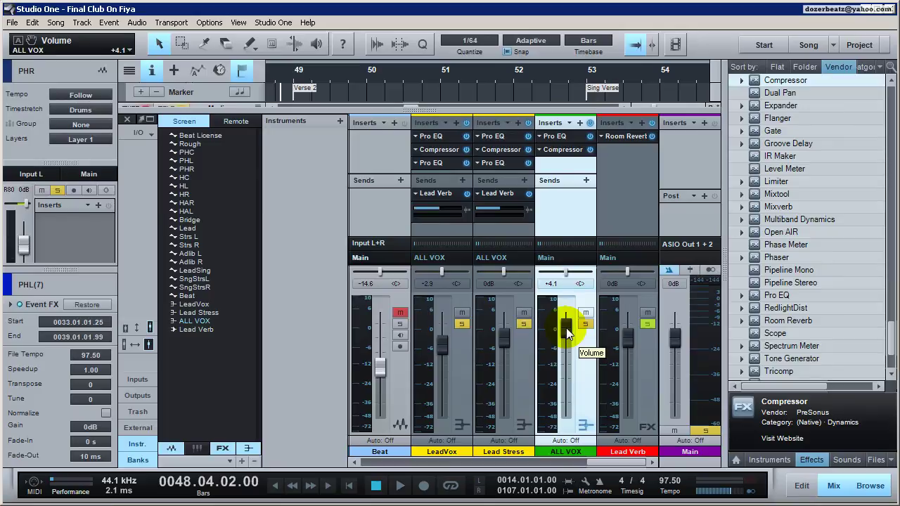
# Step: Route the Lead Verb channel's output to ALL VOX
pyautogui.click(607, 257)
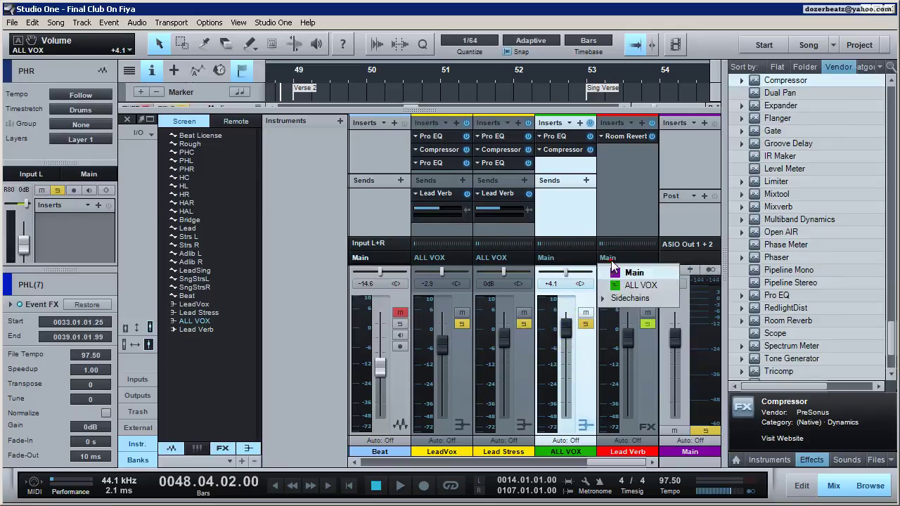
pyautogui.click(622, 285)
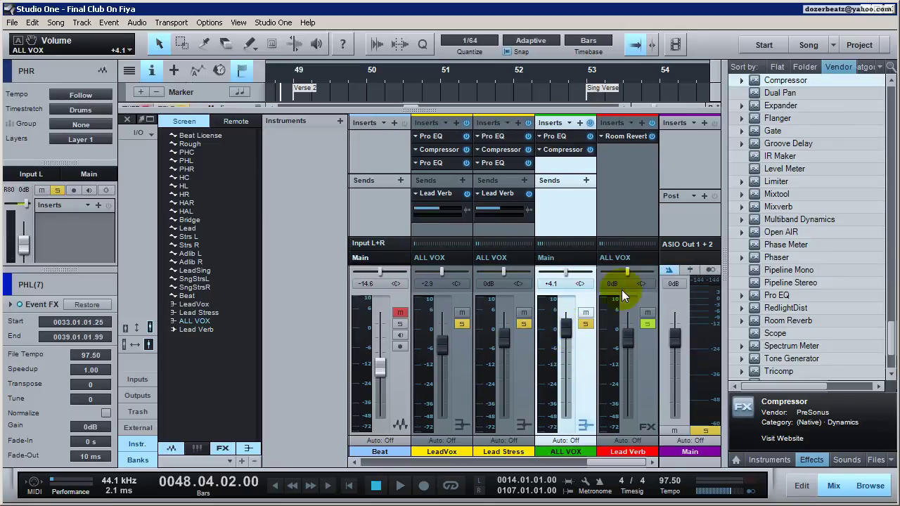
# Step: Add an FX channel next to Lead Verb and name it Delay Throw
pyautogui.rightClick(641, 380)
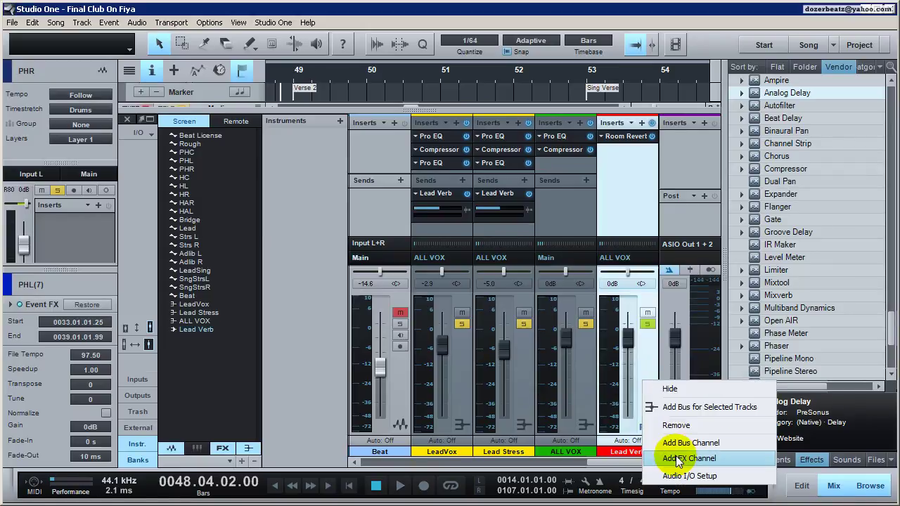
pyautogui.click(677, 460)
pyautogui.doubleClick(633, 452)
pyautogui.click(636, 455)
pyautogui.write('Del')
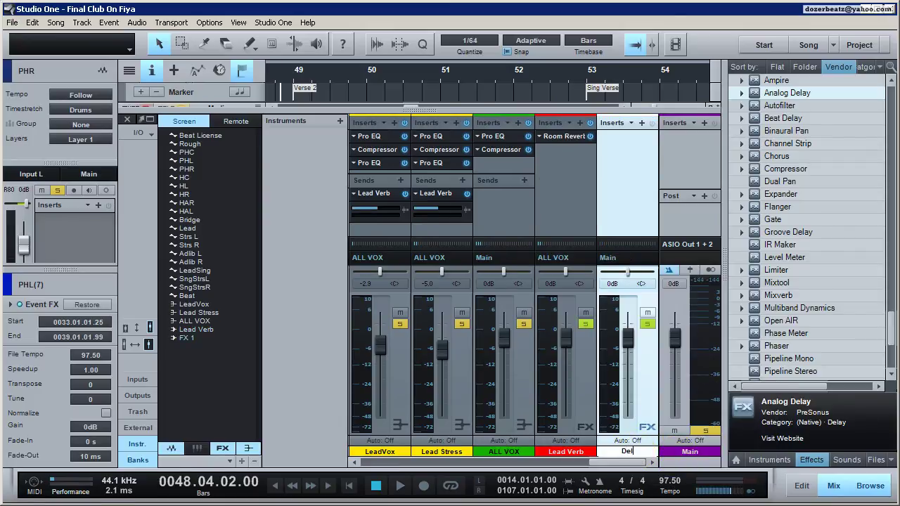
pyautogui.write('ay Throw')
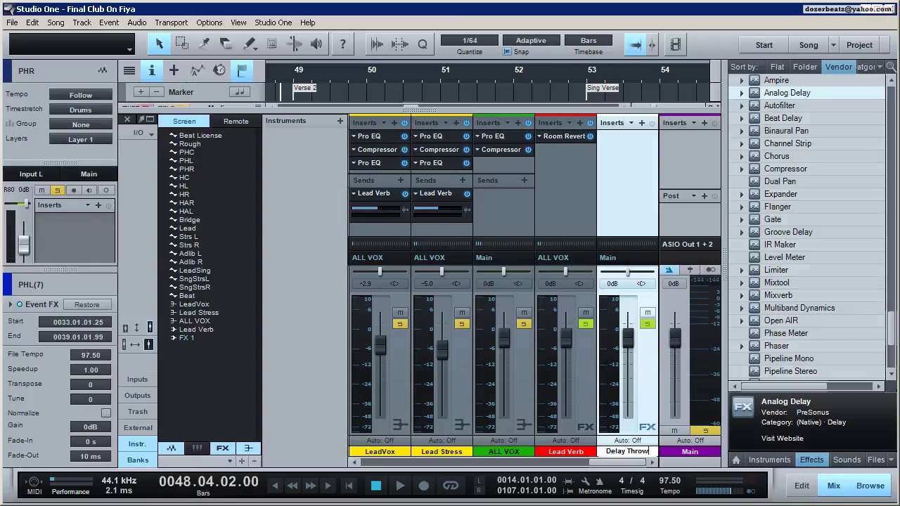
pyautogui.press('Return')
# Step: Colour the Delay Throw channel red to match Lead Verb
pyautogui.click(628, 455)
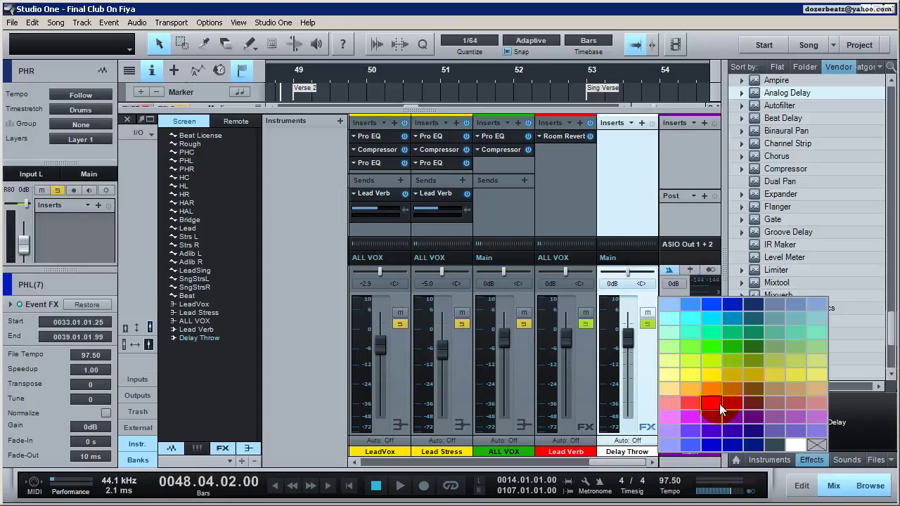
pyautogui.click(716, 404)
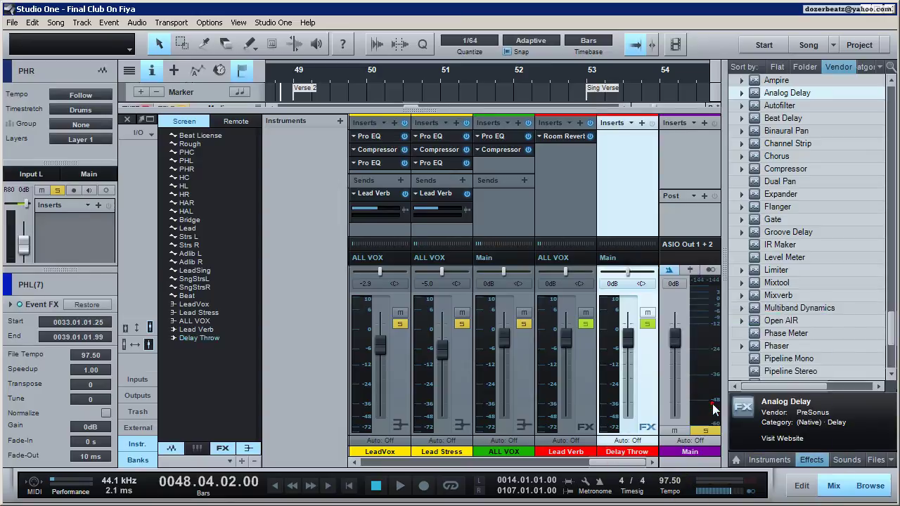
pyautogui.click(594, 463)
pyautogui.click(594, 463)
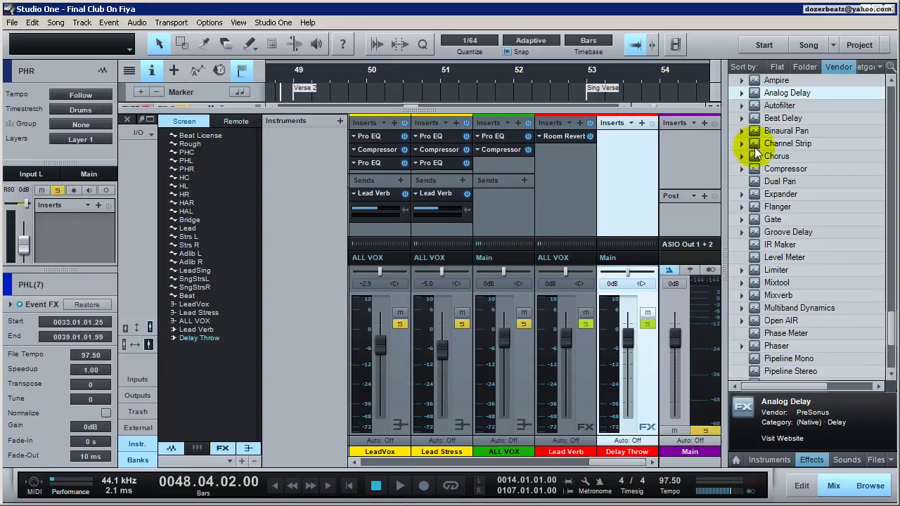
# Step: Insert Analog Delay on Delay Throw with Stereo width, 26.5% feedback, a 10.32 kHz high cut and a 343 Hz low cut
pyautogui.moveTo(780, 92); pyautogui.dragTo(633, 152)
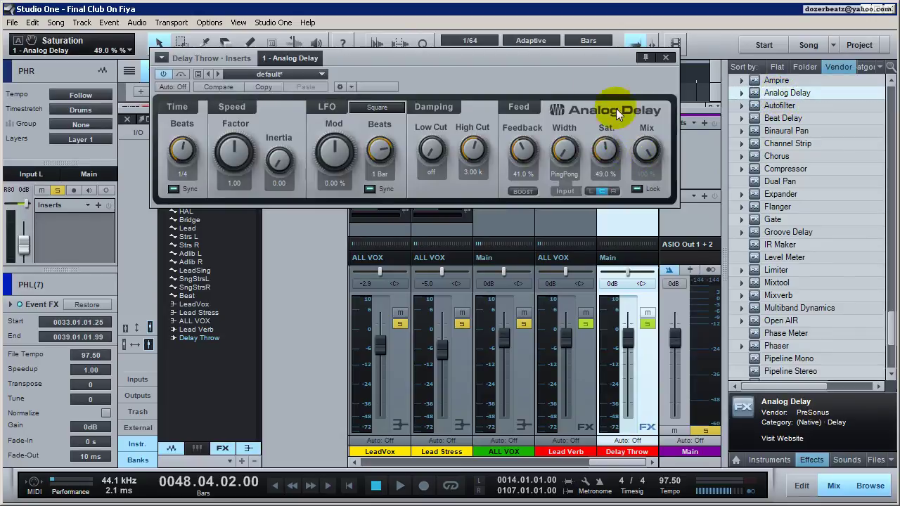
pyautogui.moveTo(563, 150); pyautogui.dragTo(562, 80)
pyautogui.moveTo(522, 149); pyautogui.dragTo(523, 165)
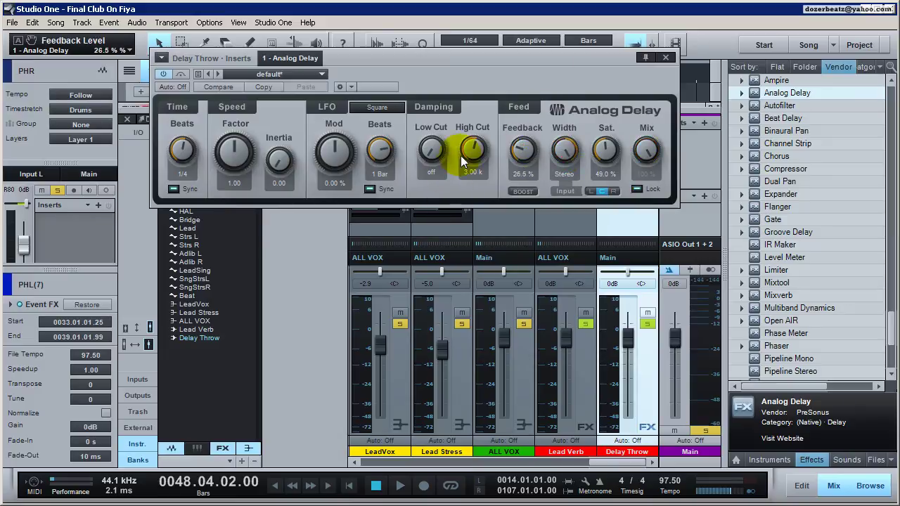
pyautogui.moveTo(473, 156); pyautogui.dragTo(468, 91)
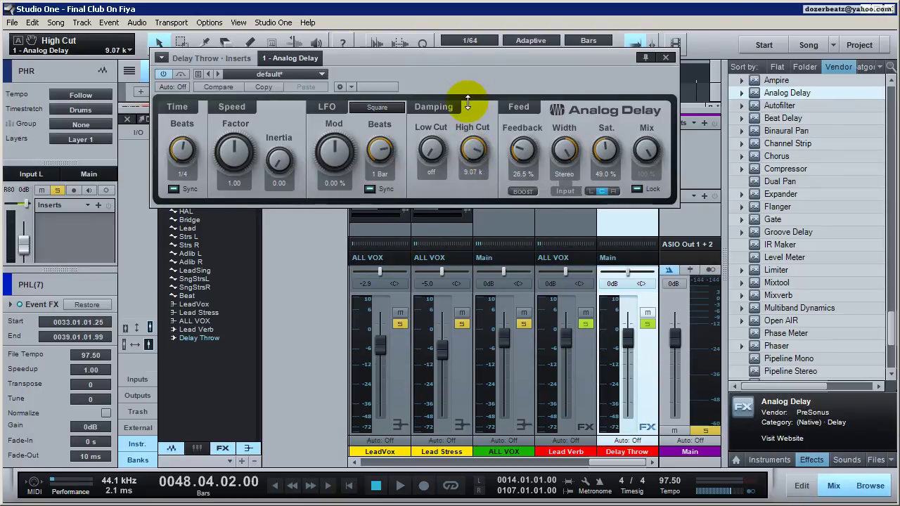
pyautogui.moveTo(435, 150); pyautogui.dragTo(449, 89)
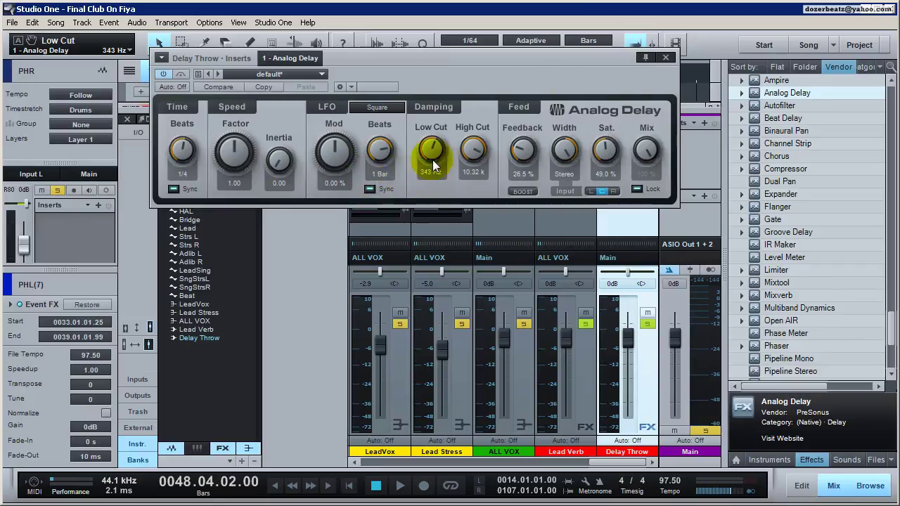
pyautogui.click(666, 58)
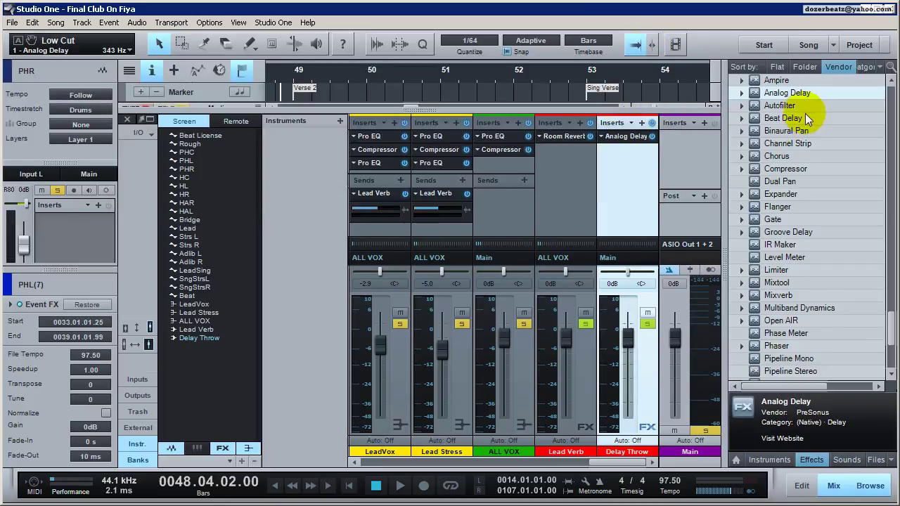
# Step: Insert a Compressor after the delay with ratio 4.7:1, knee 1.32 dB, attack 0.10 ms and release 420.6 ms, and bypass it
pyautogui.moveTo(780, 168); pyautogui.dragTo(637, 171)
pyautogui.moveTo(176, 132)
pyautogui.mouseDown()
pyautogui.moveTo(173, 105)
pyautogui.moveTo(175, 117)
pyautogui.mouseUp()
pyautogui.moveTo(177, 221); pyautogui.dragTo(175, 255)
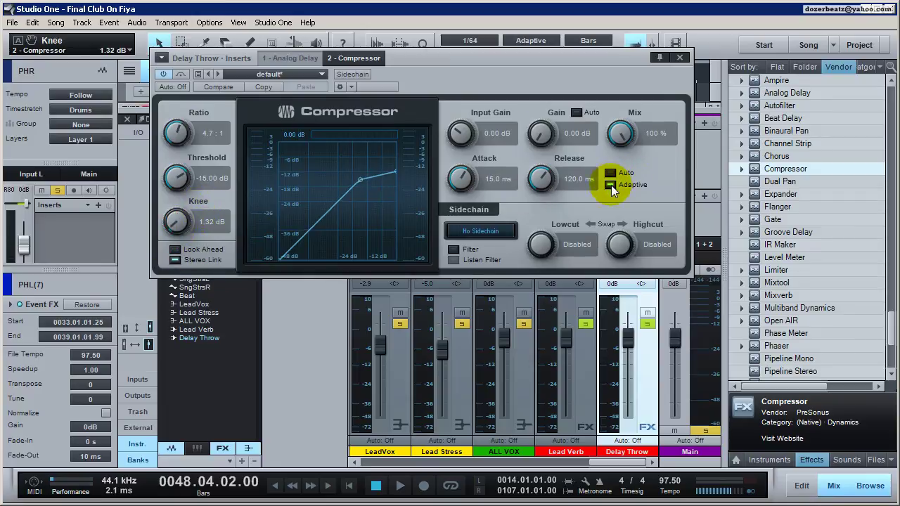
pyautogui.moveTo(457, 180); pyautogui.dragTo(474, 299)
pyautogui.moveTo(540, 178); pyautogui.dragTo(539, 152)
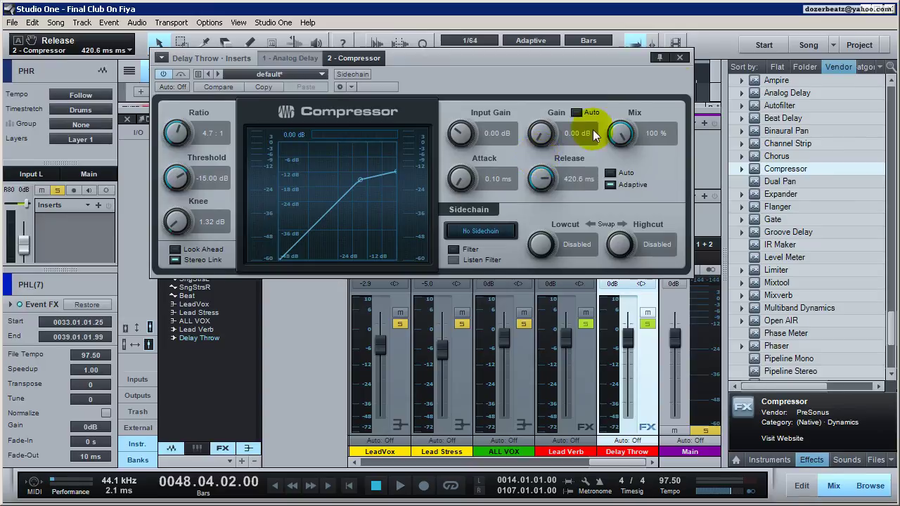
pyautogui.click(681, 57)
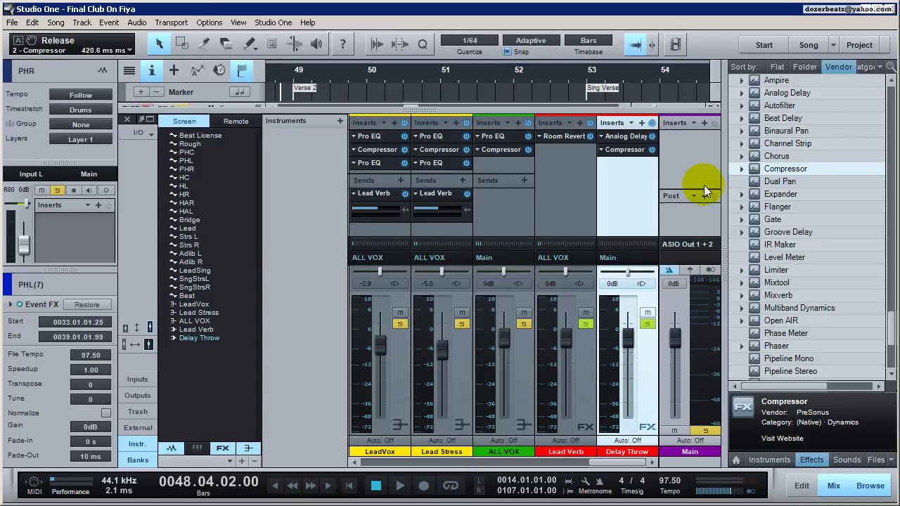
pyautogui.click(651, 149)
# Step: Add a send from the Lead Stress bus to Delay Throw
pyautogui.click(468, 237)
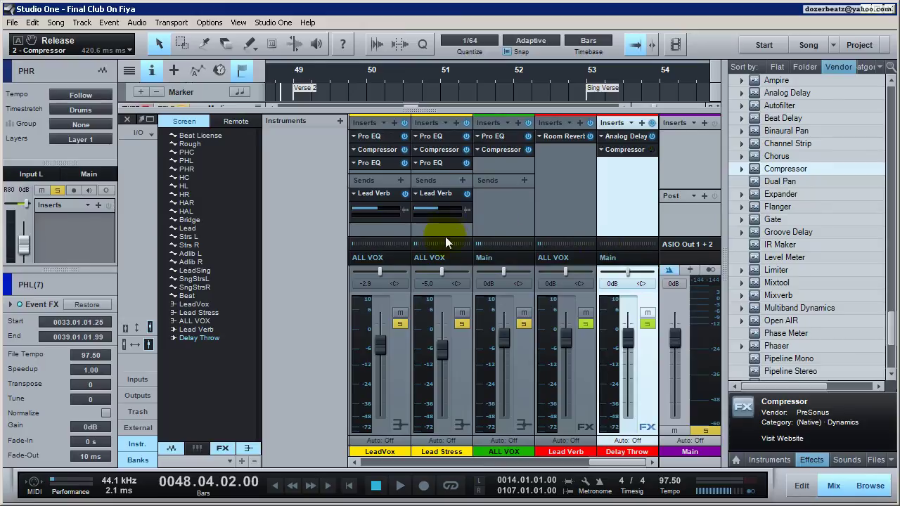
pyautogui.click(461, 180)
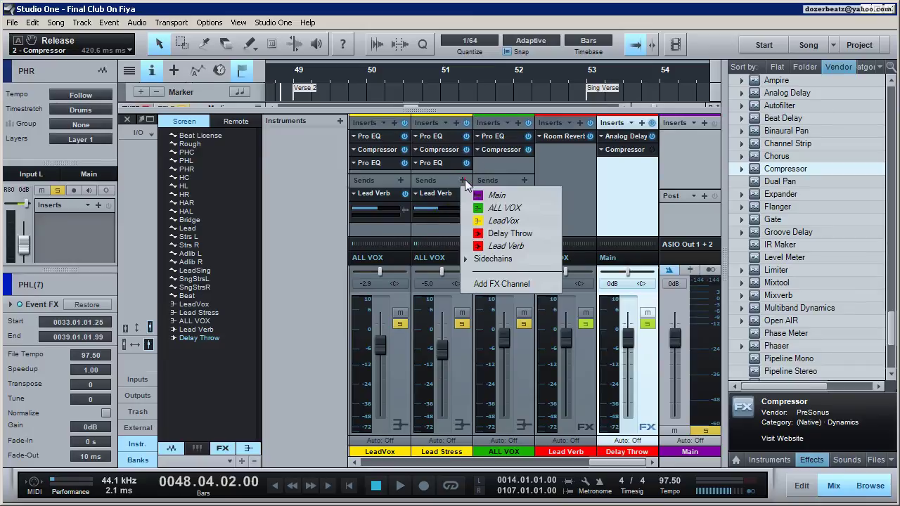
pyautogui.click(499, 233)
pyautogui.moveTo(472, 213); pyautogui.dragTo(469, 229)
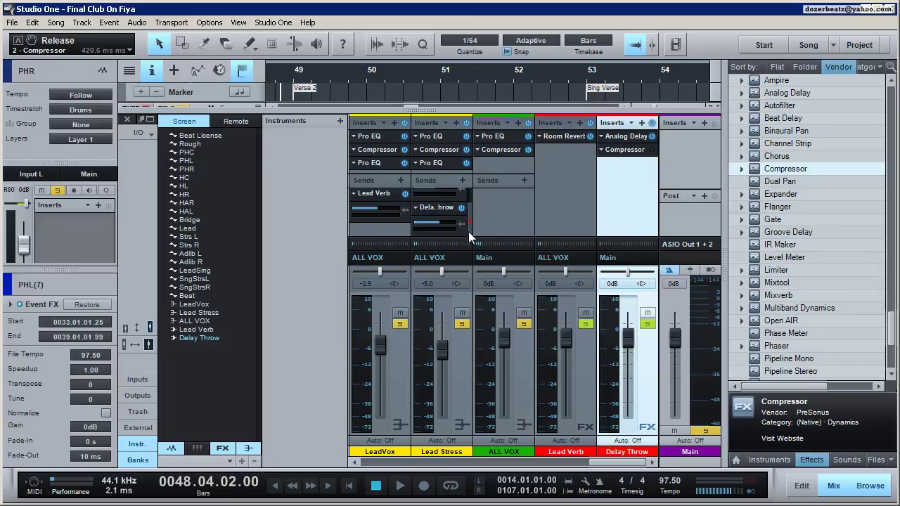
# Step: Locate the Lead and Strs tracks at Verse 2 in the arrangement and play the section briefly
pyautogui.click(833, 485)
pyautogui.click(351, 438)
pyautogui.moveTo(407, 458)
pyautogui.mouseDown()
pyautogui.moveTo(474, 461)
pyautogui.moveTo(404, 463)
pyautogui.mouseUp()
pyautogui.scroll(-2, 396, 373)
pyautogui.scroll(-2, 396, 372)
pyautogui.press('space')
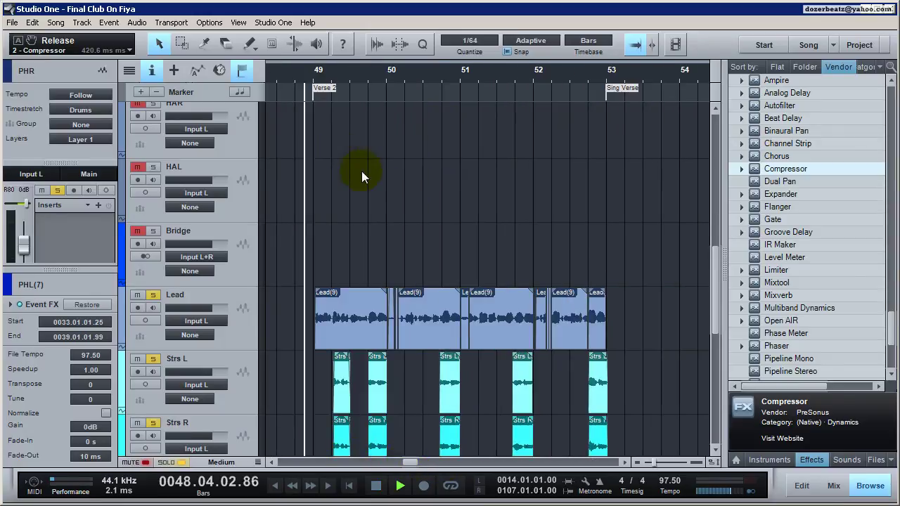
pyautogui.press('space')
# Step: Check the Strs L and Strs R tracks and inspect the Delay Throw send on the Lead Stress bus
pyautogui.click(245, 398)
pyautogui.click(242, 436)
pyautogui.click(241, 407)
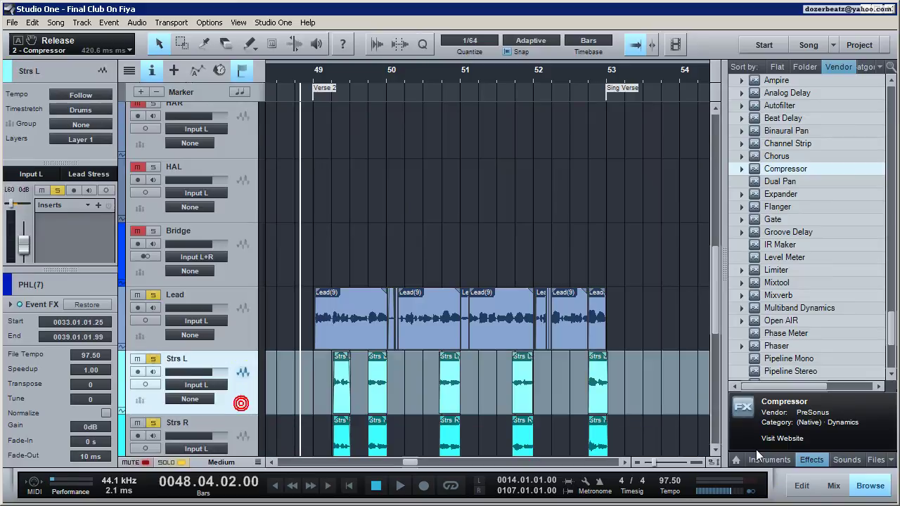
pyautogui.click(833, 485)
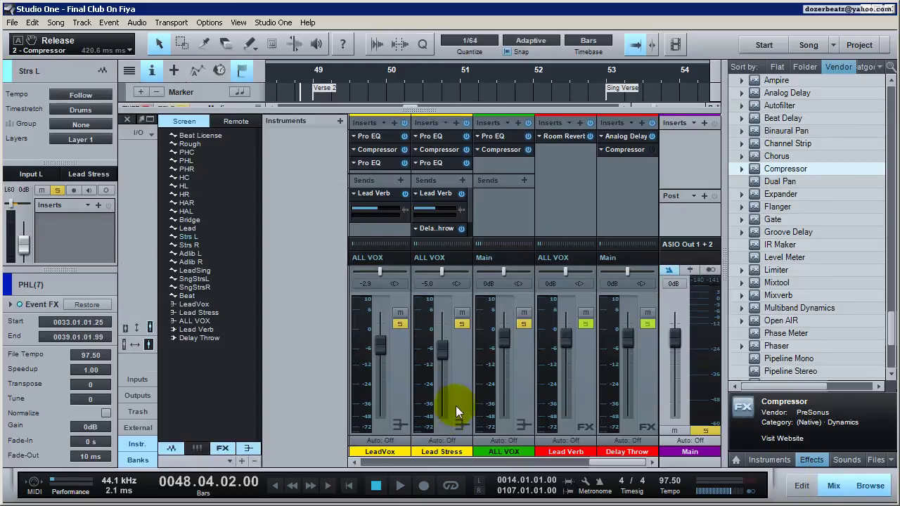
pyautogui.click(451, 410)
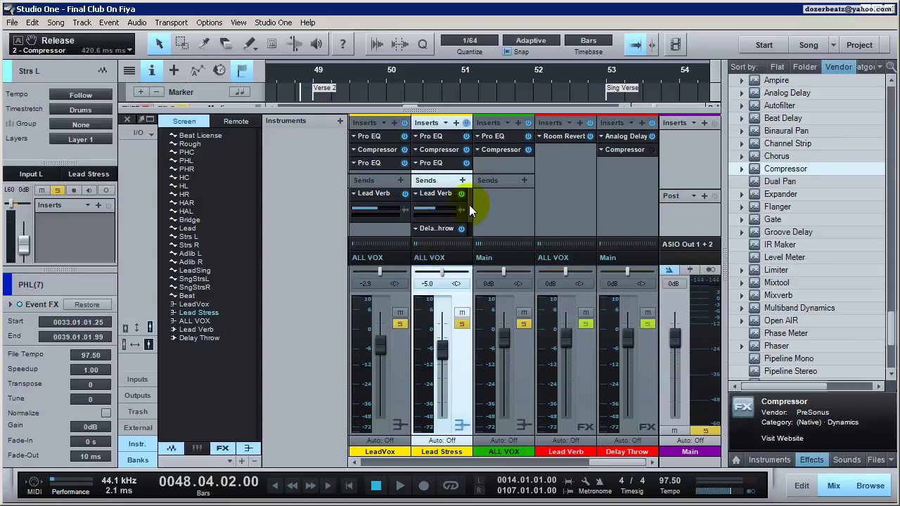
pyautogui.moveTo(469, 204); pyautogui.dragTo(470, 229)
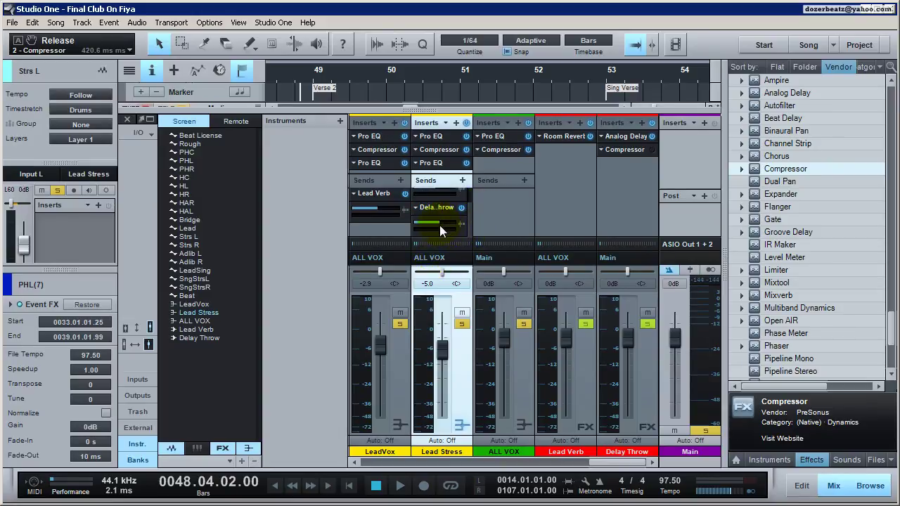
# Step: Mute the Lead track and play Verse 2 to hear the stress vocals with the delay throw
pyautogui.click(834, 486)
pyautogui.click(166, 298)
pyautogui.click(137, 294)
pyautogui.click(547, 334)
pyautogui.press('space')
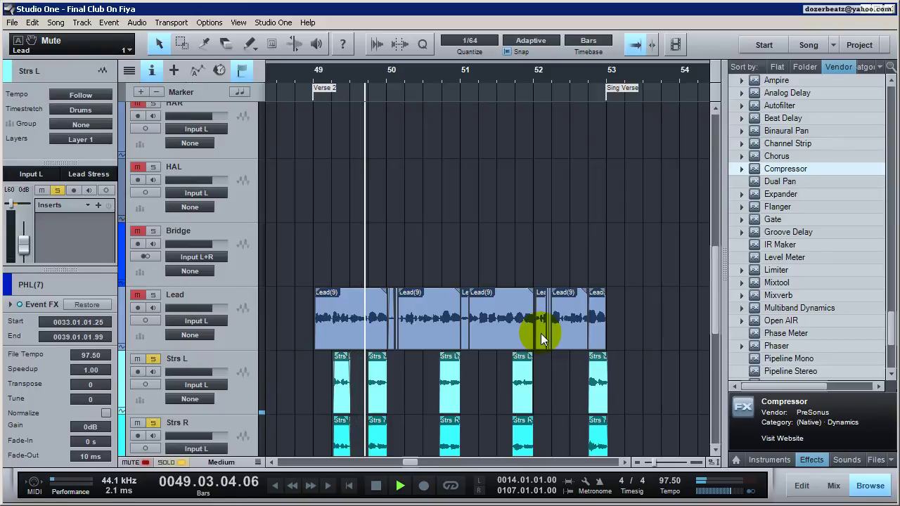
pyautogui.press('space')
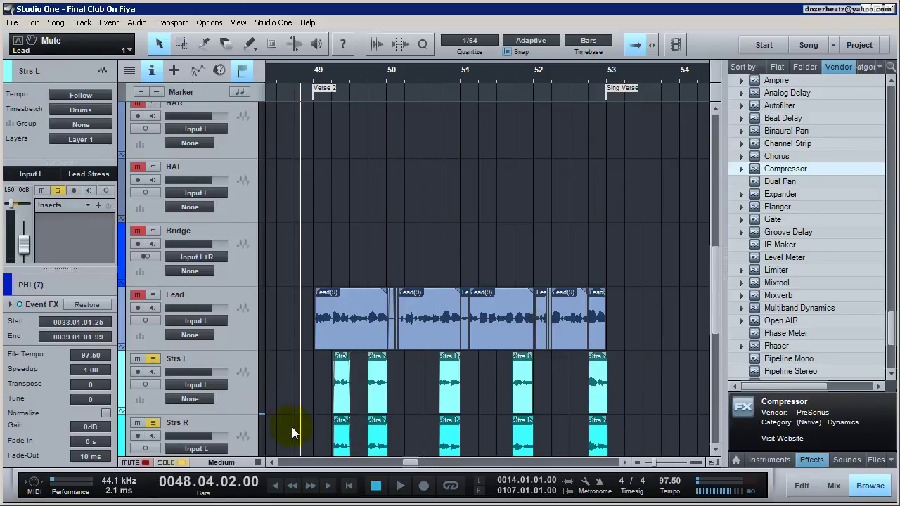
# Step: Check the level of the Delay Throw send on the Lead Stress bus
pyautogui.click(833, 485)
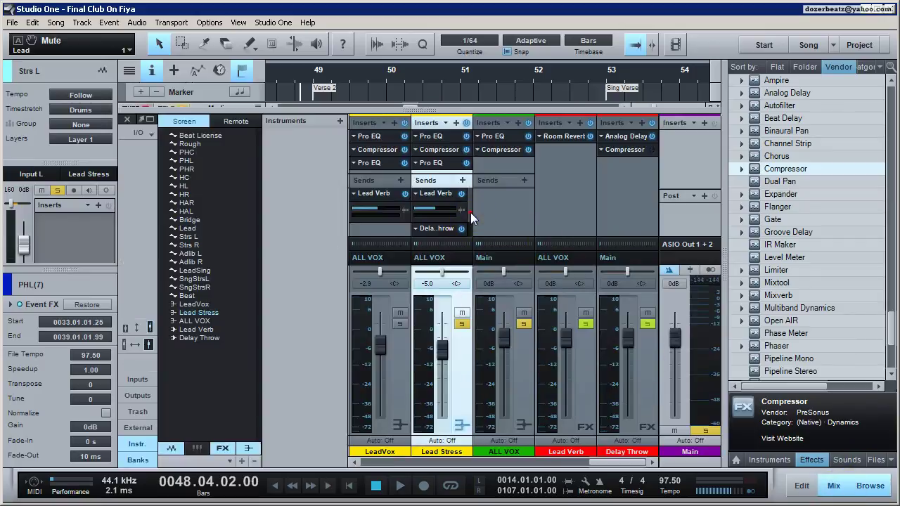
pyautogui.scroll(-1, 470, 218)
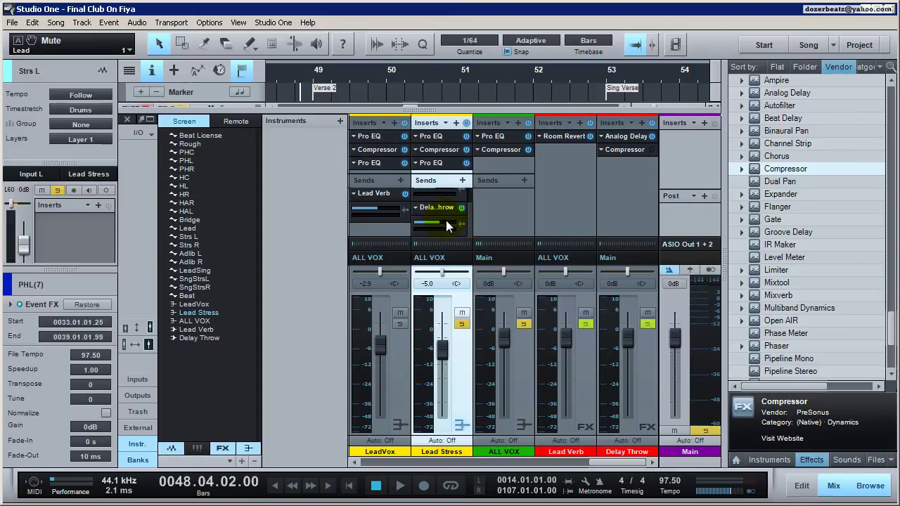
pyautogui.moveTo(446, 220)
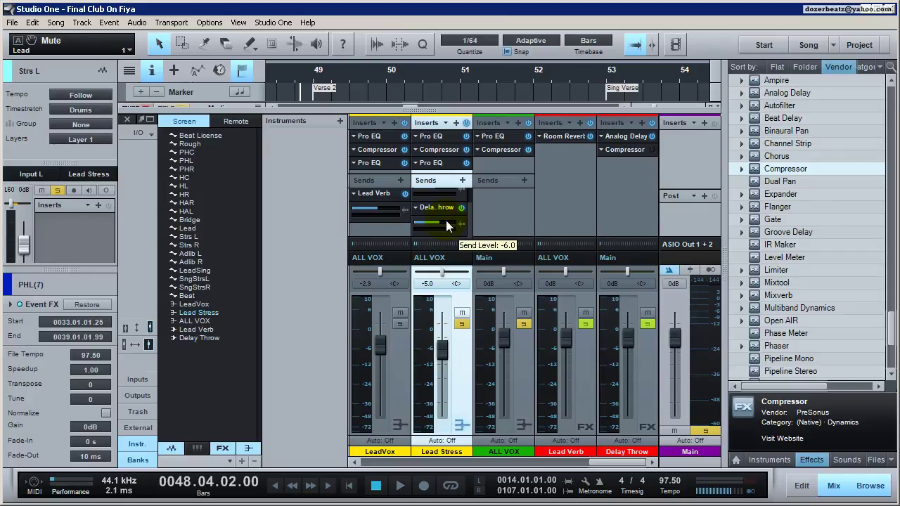
# Step: Unmute the Lead track and audition the vocals with the delay throw between bars 20 and 21 and from bar 23
pyautogui.click(835, 485)
pyautogui.moveTo(402, 460); pyautogui.dragTo(332, 467)
pyautogui.click(305, 71)
pyautogui.click(140, 295)
pyautogui.press('space')
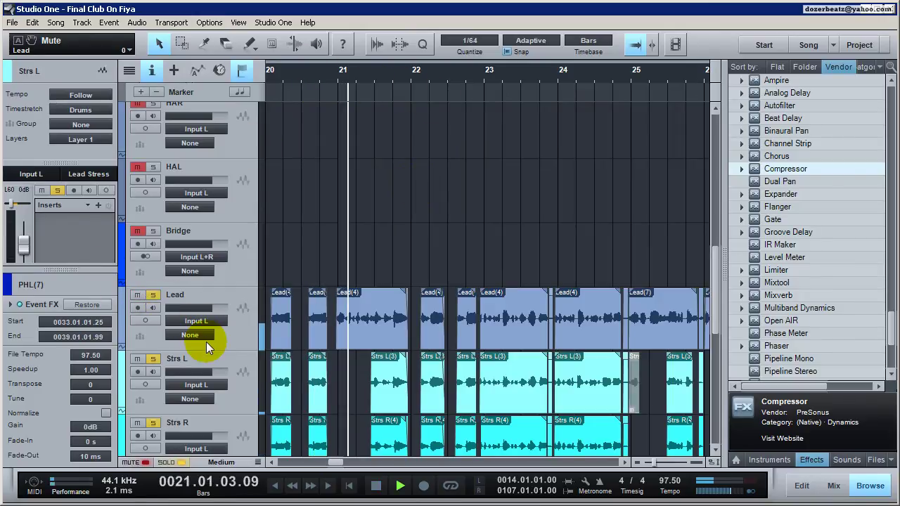
pyautogui.press('space')
pyautogui.click(489, 79)
pyautogui.press('space')
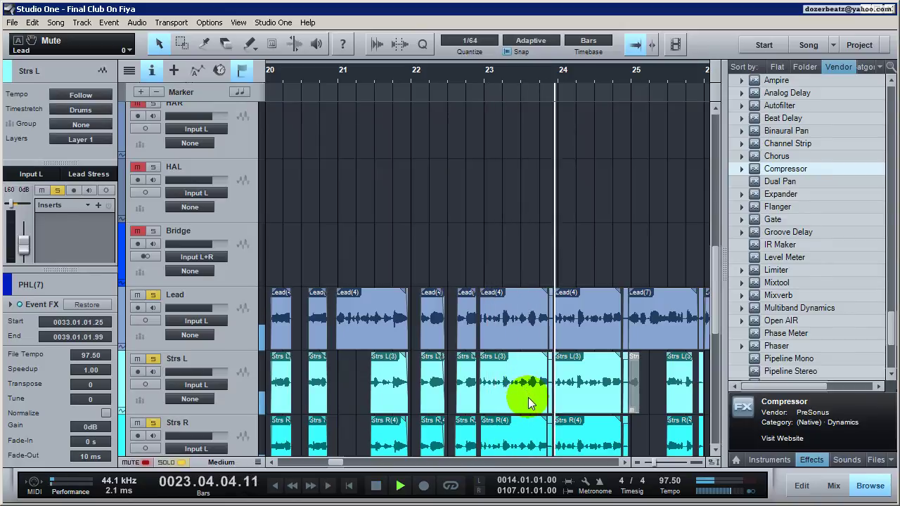
# Step: Stop playback and select the Strs L vocal clip at bar 23
pyautogui.press('space')
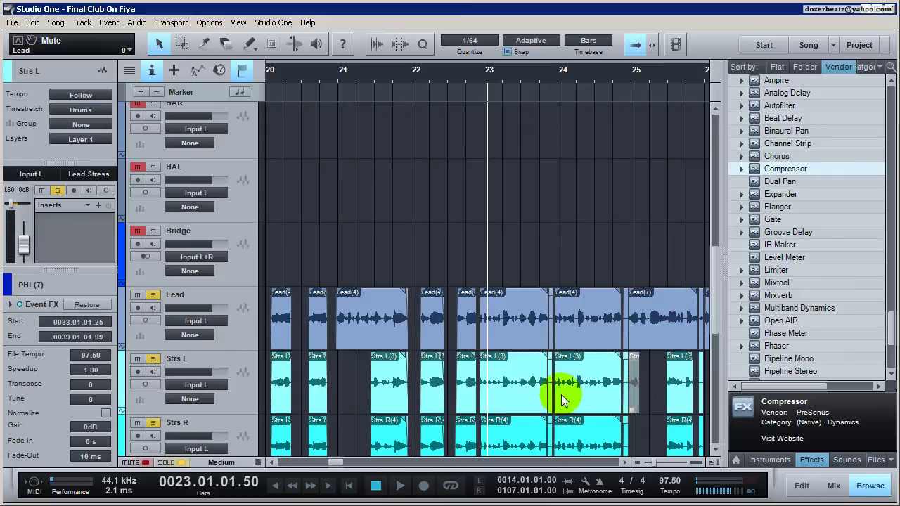
pyautogui.click(520, 388)
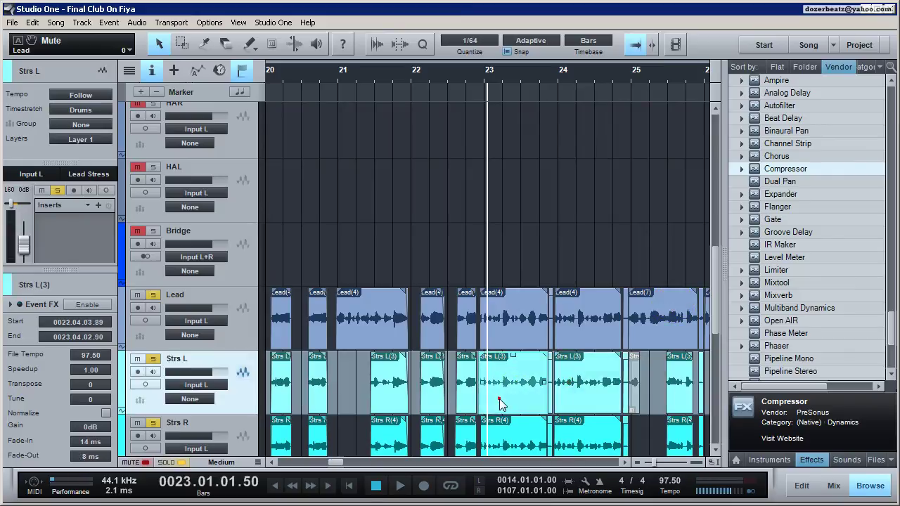
pyautogui.click(531, 398)
# Step: Open the Compressor on the Delay Throw channel in the mixer and enable its external sidechain
pyautogui.click(837, 489)
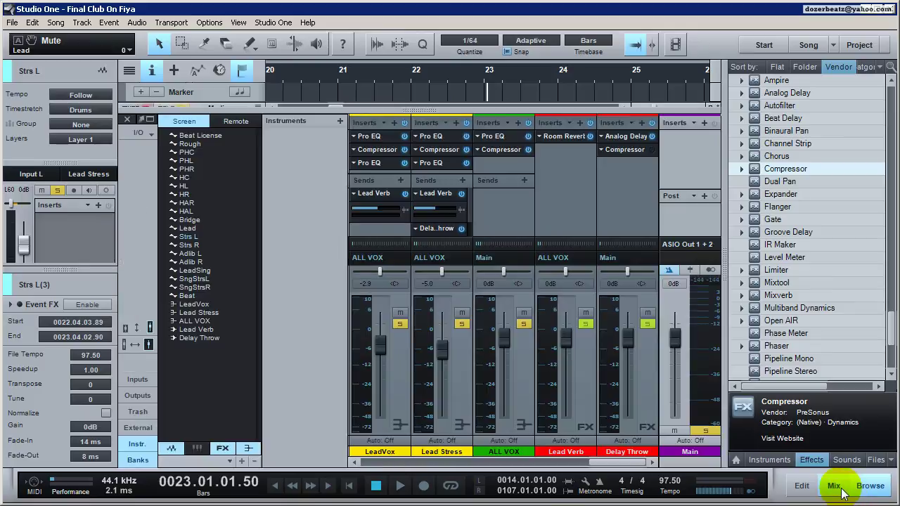
pyautogui.click(644, 151)
pyautogui.rightClick(638, 151)
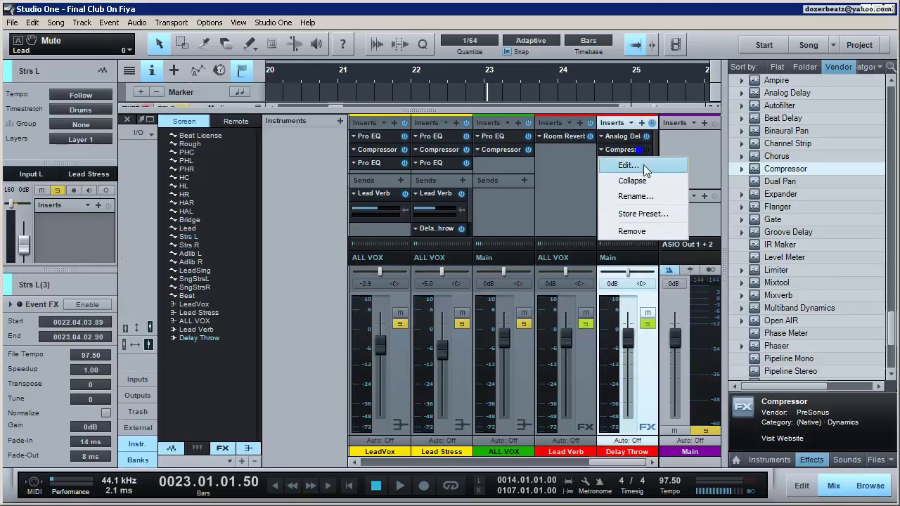
pyautogui.click(633, 183)
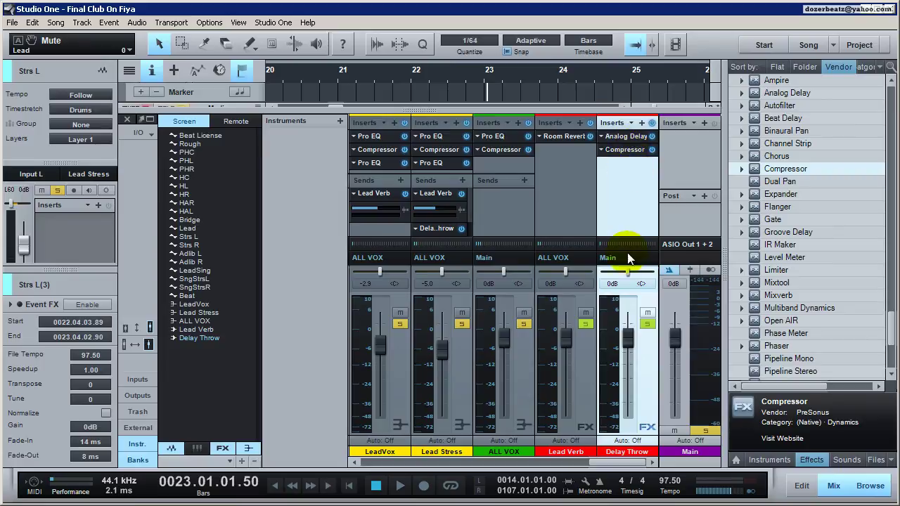
pyautogui.click(628, 151)
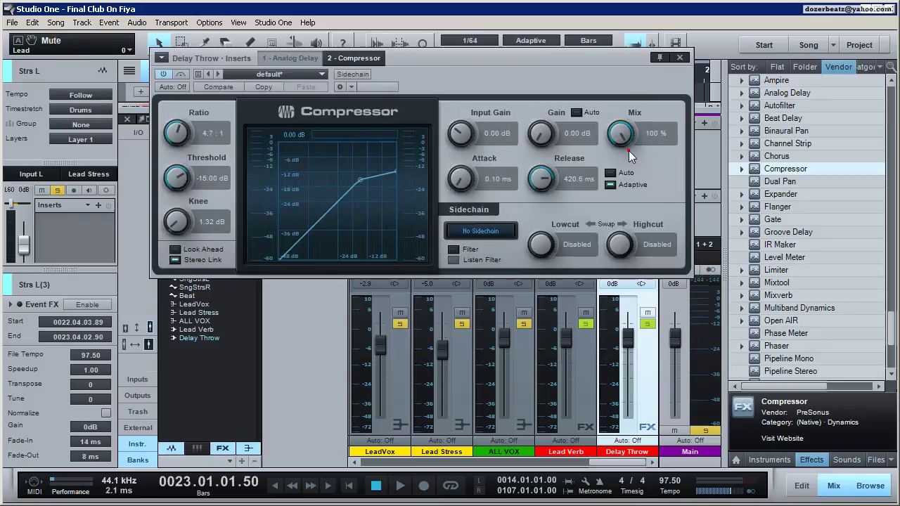
pyautogui.click(353, 74)
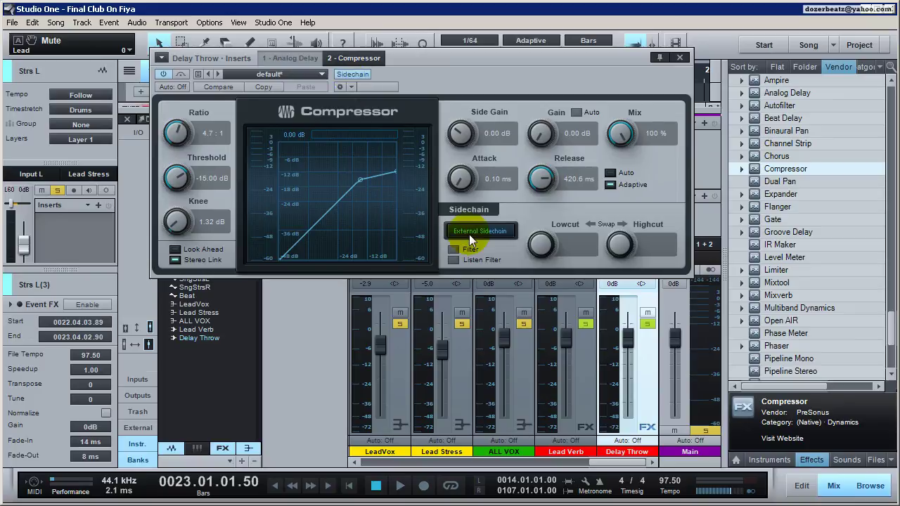
pyautogui.click(678, 59)
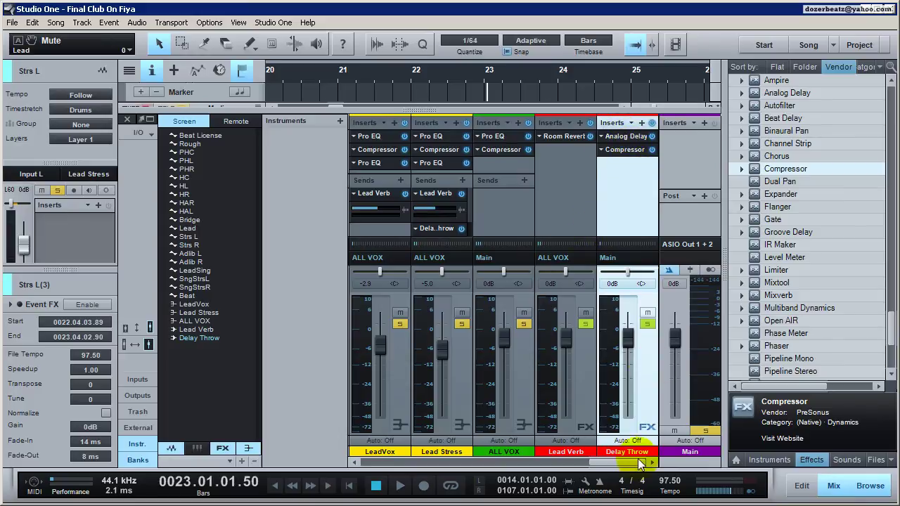
# Step: Examine the Delay Throw send on the Lead Stress bus, the sidechain destinations available to it and the Delay Throw channel's inserts
pyautogui.moveTo(639, 464); pyautogui.dragTo(626, 463)
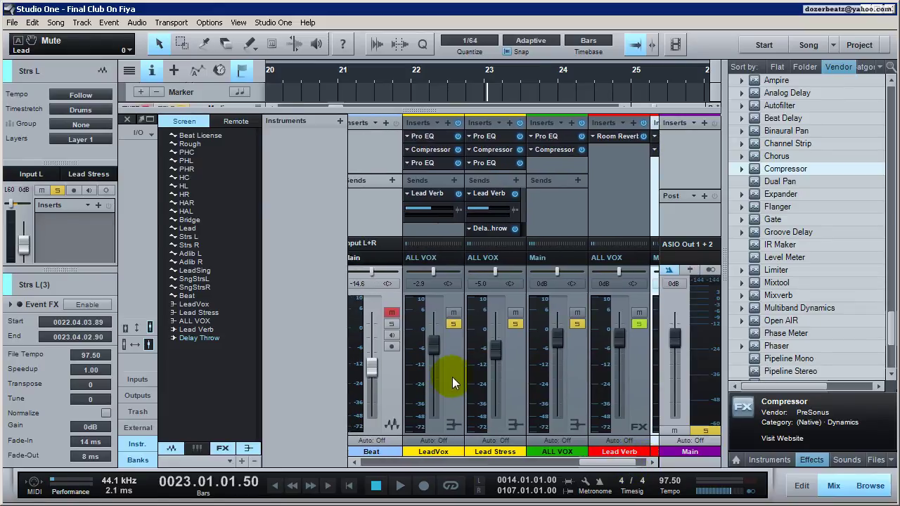
pyautogui.click(509, 360)
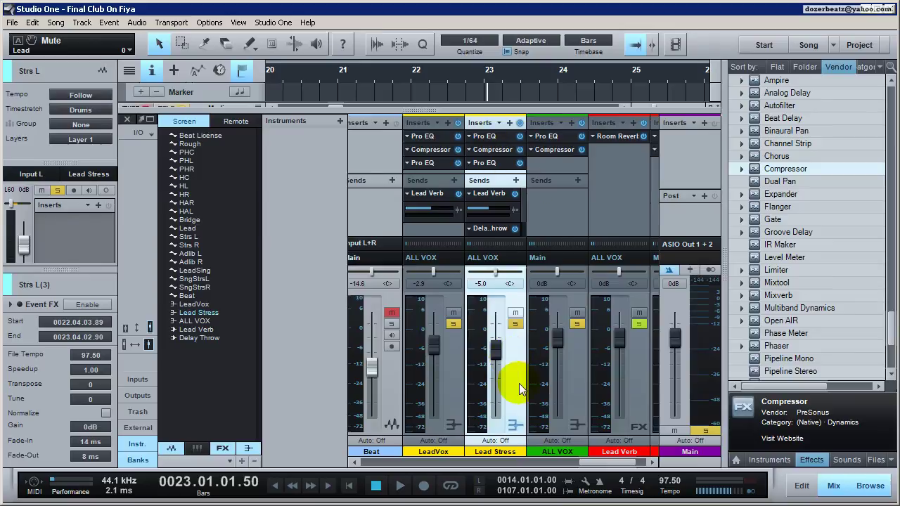
pyautogui.click(482, 226)
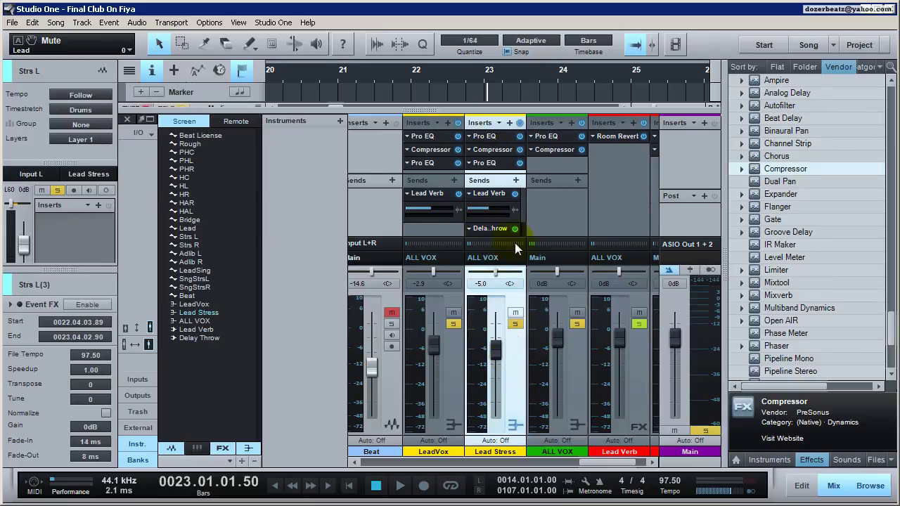
pyautogui.moveTo(521, 214); pyautogui.dragTo(522, 228)
pyautogui.click(494, 213)
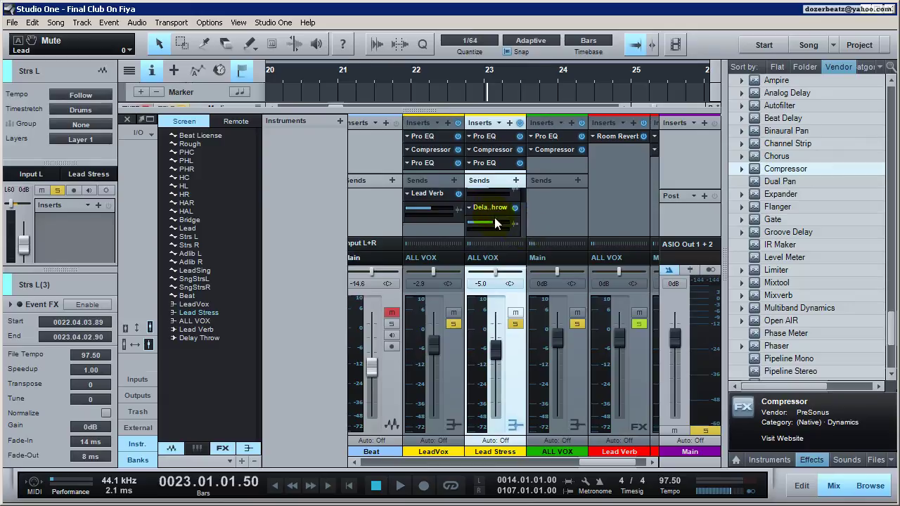
pyautogui.click(515, 181)
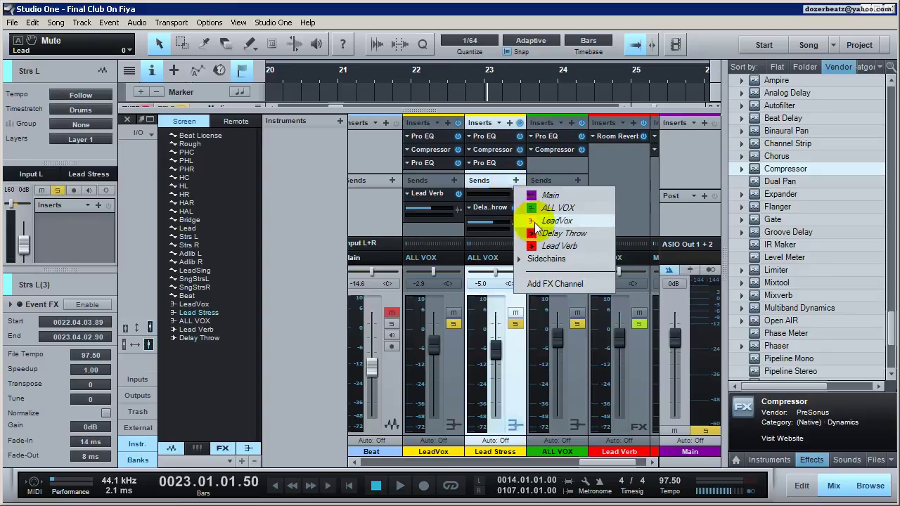
pyautogui.moveTo(541, 262)
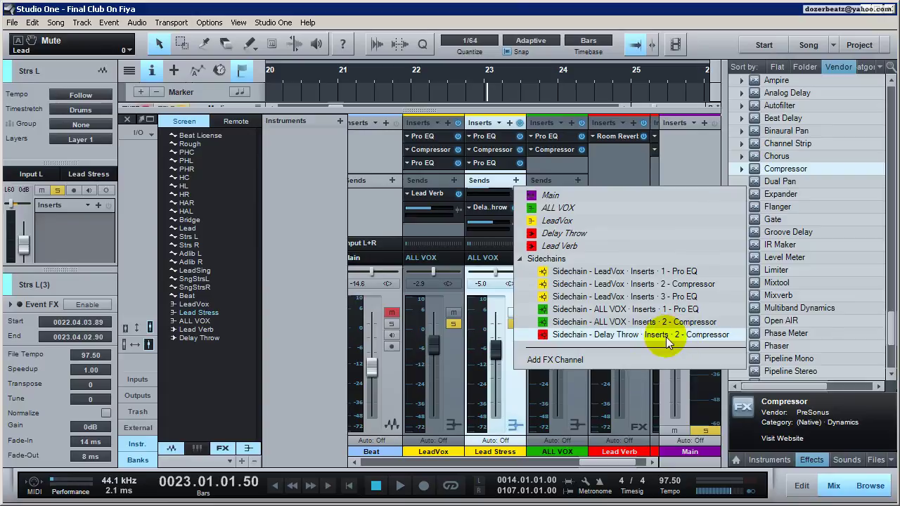
pyautogui.click(631, 465)
pyautogui.click(634, 464)
pyautogui.click(628, 182)
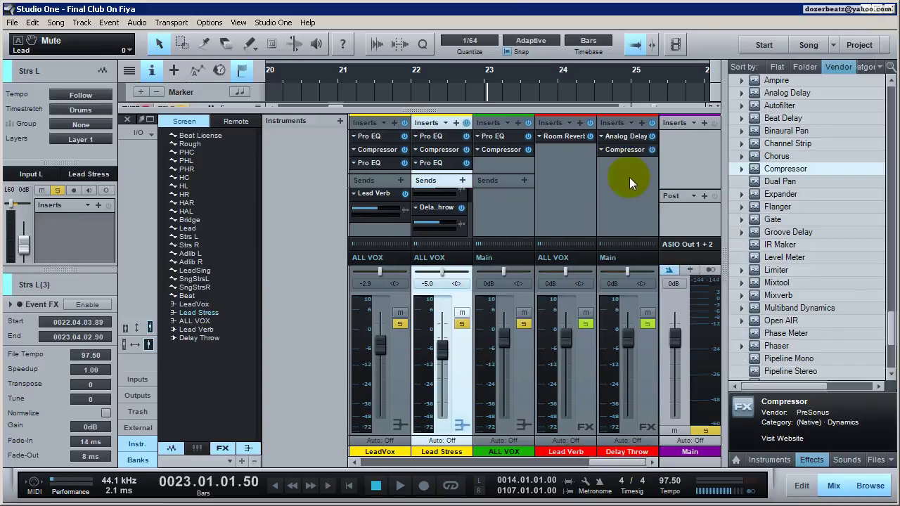
pyautogui.click(631, 467)
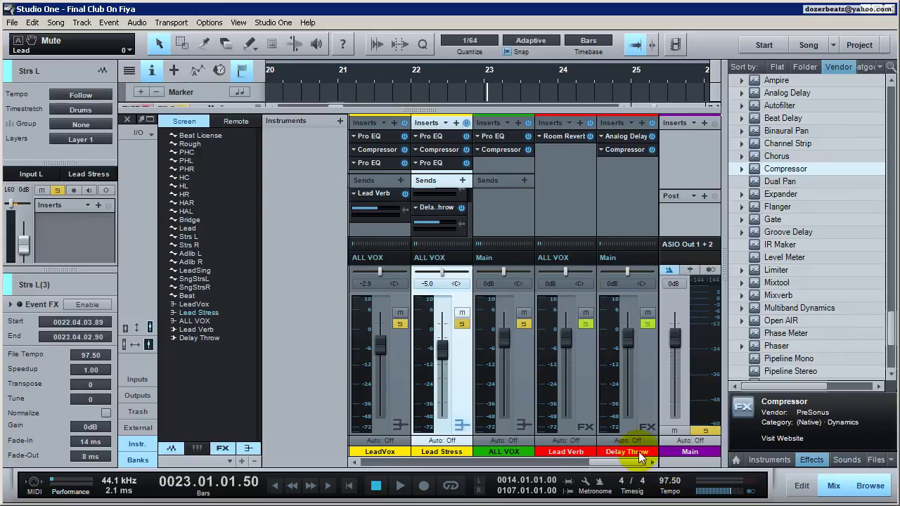
# Step: Add a send on the Lead Stress bus to the sidechain of the Delay Throw channel's Compressor
pyautogui.moveTo(631, 467); pyautogui.dragTo(610, 467)
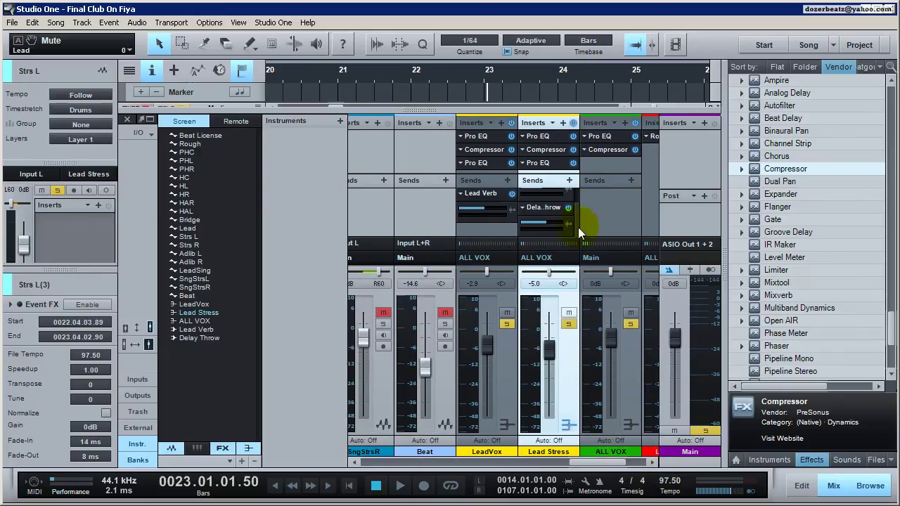
pyautogui.click(569, 180)
pyautogui.click(575, 259)
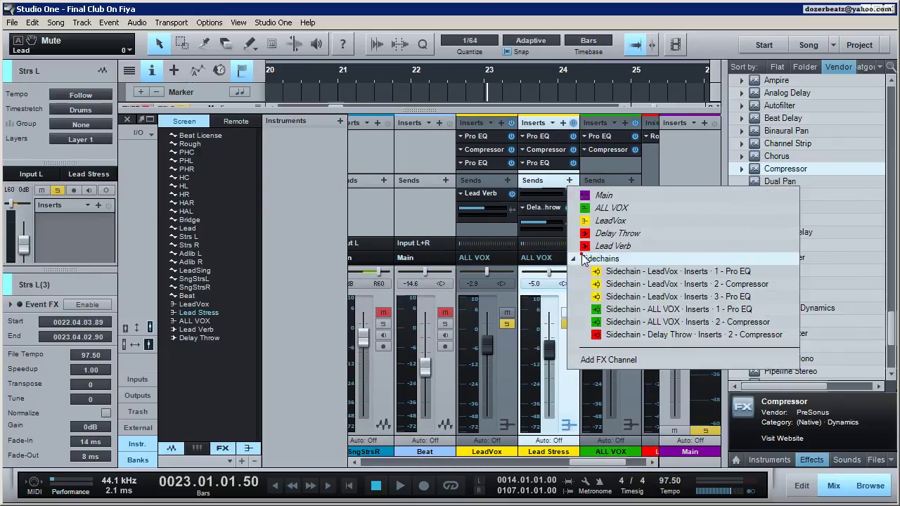
pyautogui.click(636, 335)
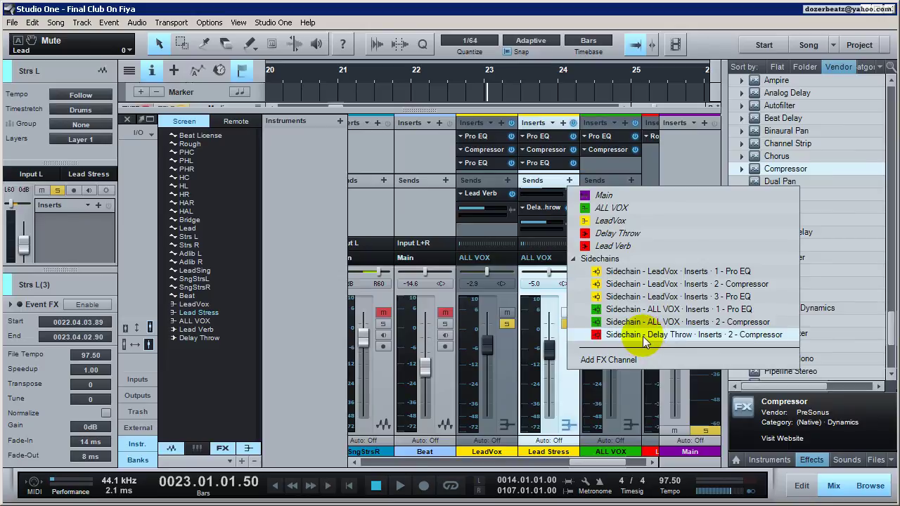
pyautogui.click(647, 336)
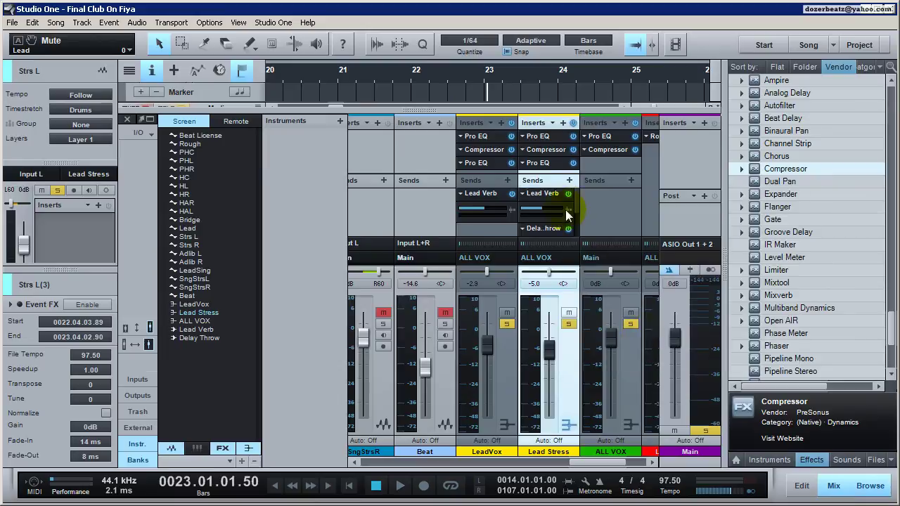
# Step: Set the level of the Lead Stress bus's new sidechain send to 0 dB
pyautogui.moveTo(575, 209); pyautogui.dragTo(576, 223)
pyautogui.scroll(-1, 576, 225)
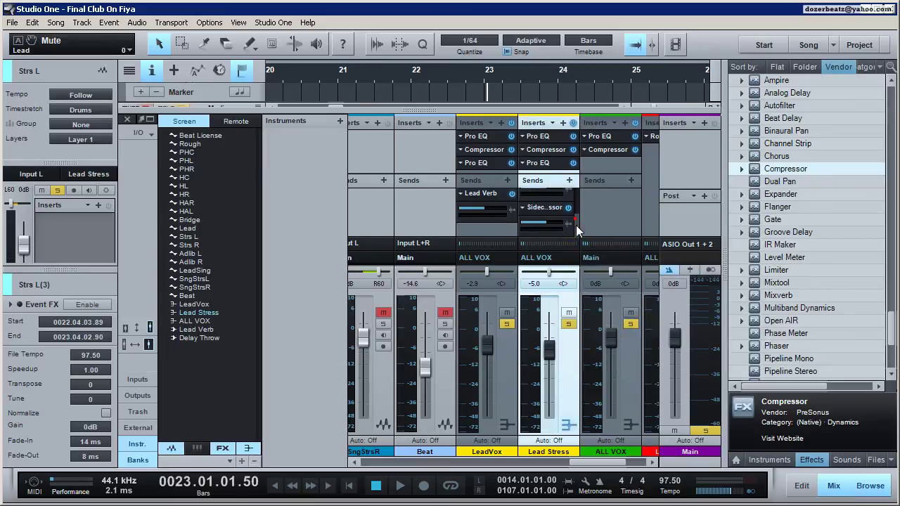
pyautogui.click(548, 220)
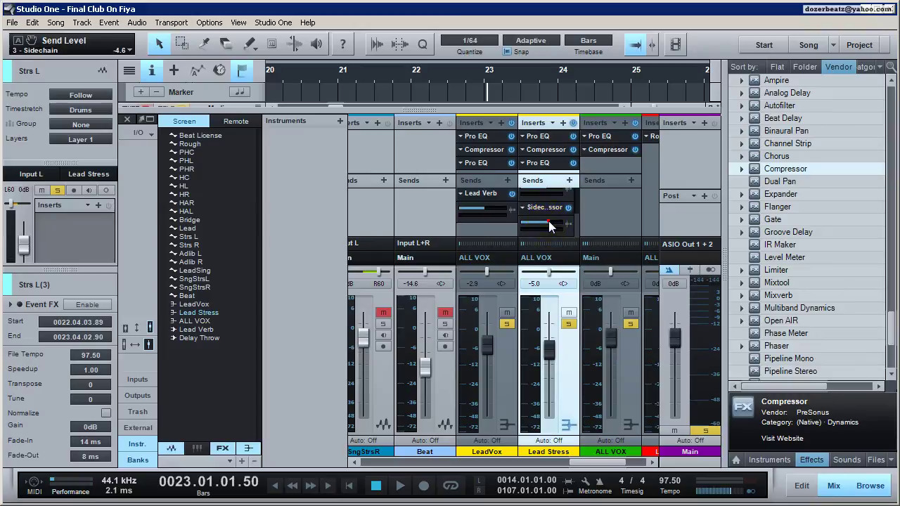
pyautogui.keyDown('alt'); pyautogui.click(544, 222); pyautogui.keyUp('alt')
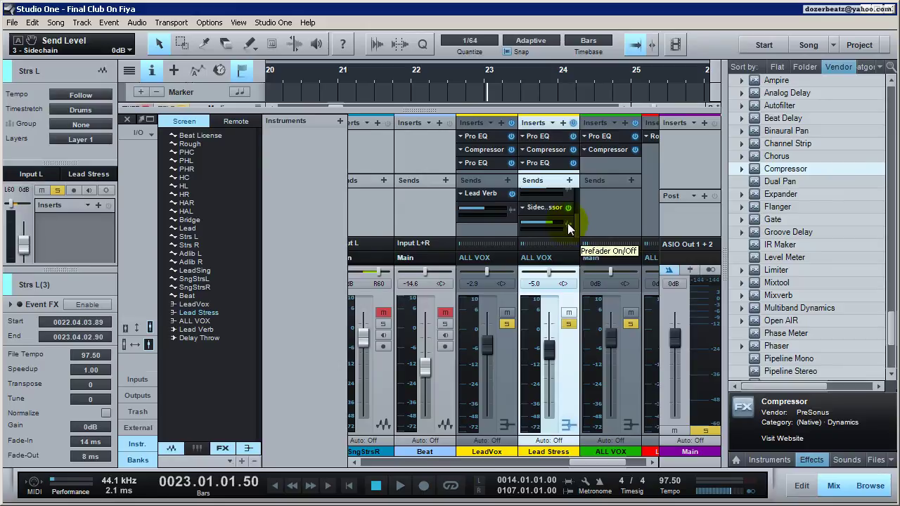
# Step: Try prefader mode on the sidechain send and raise the Lead Stress bus volume to -3.8 dB
pyautogui.click(567, 223)
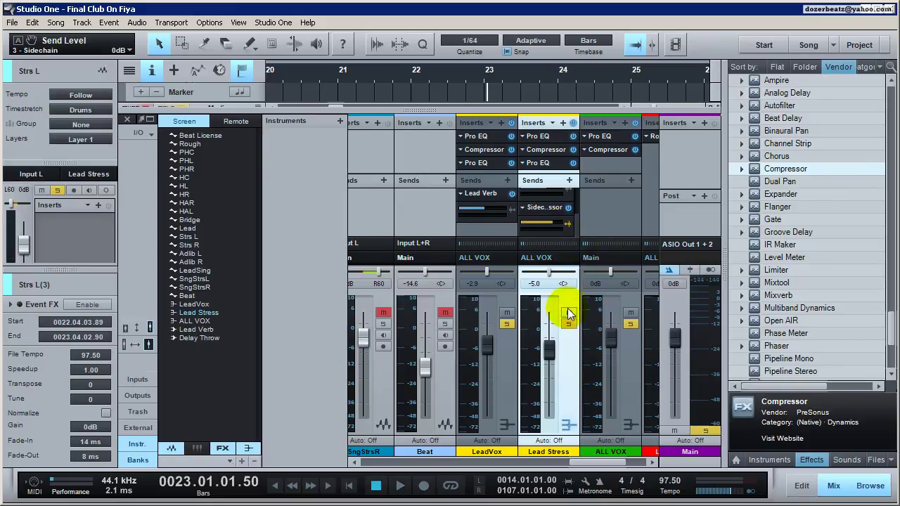
pyautogui.moveTo(552, 354)
pyautogui.mouseDown()
pyautogui.moveTo(544, 383)
pyautogui.moveTo(549, 344)
pyautogui.mouseUp()
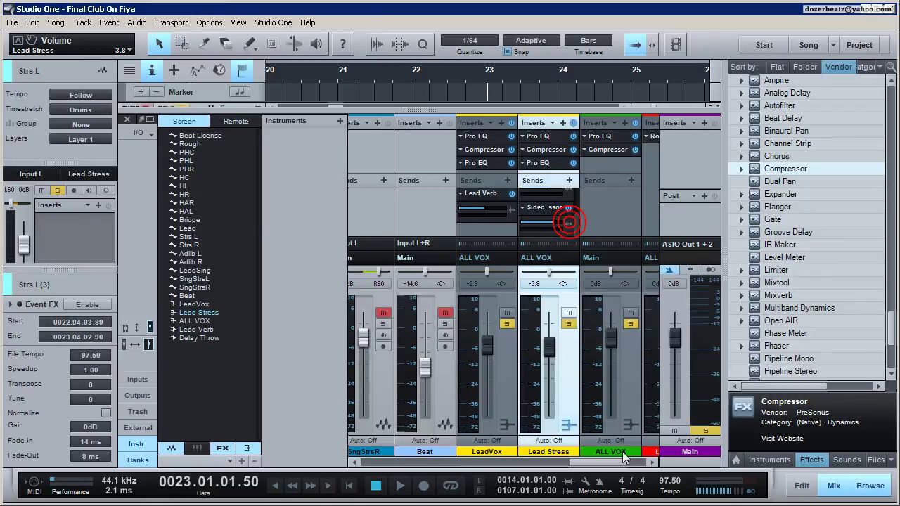
# Step: Review the Analog Delay and Compressor inserts on the Delay Throw channel and check the Compressor's sidechain setting
pyautogui.moveTo(612, 464); pyautogui.dragTo(637, 467)
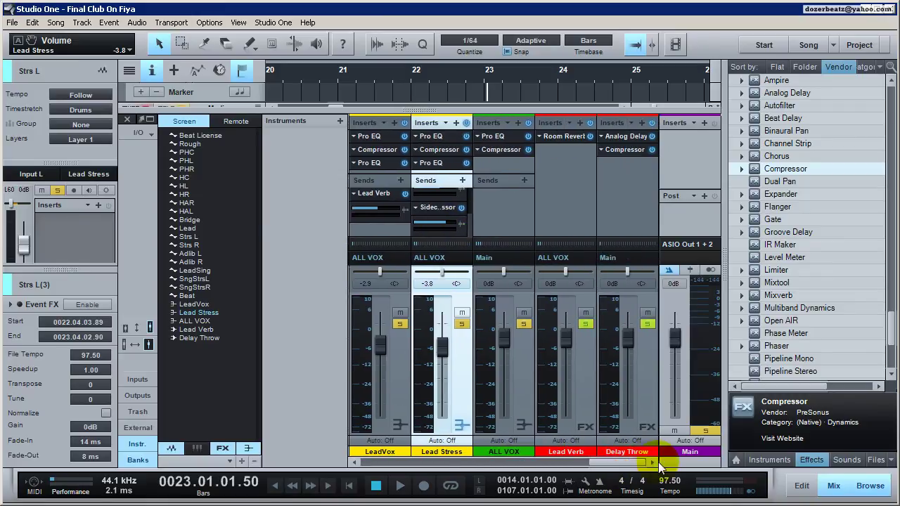
pyautogui.click(621, 123)
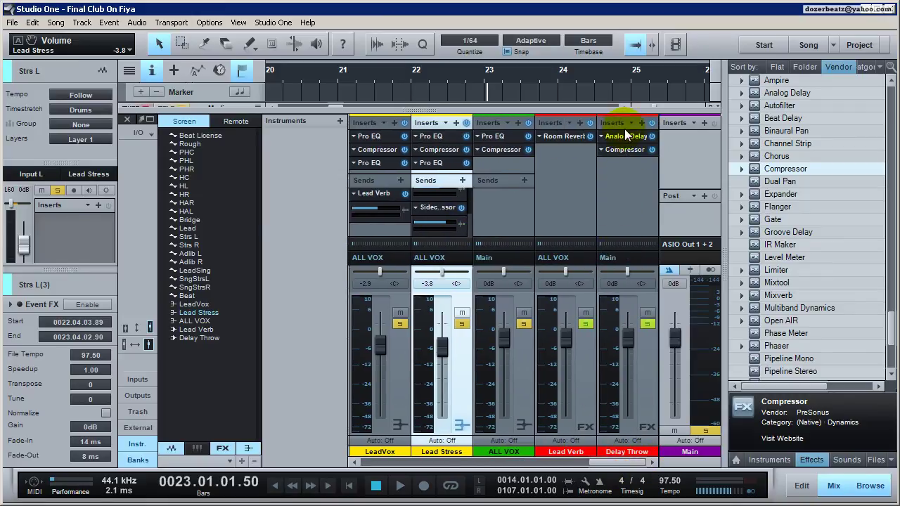
pyautogui.click(612, 154)
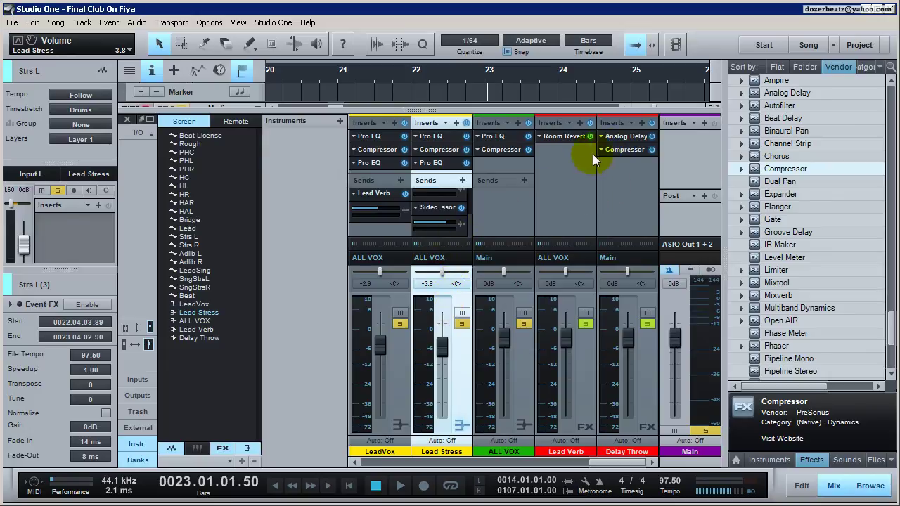
pyautogui.click(621, 135)
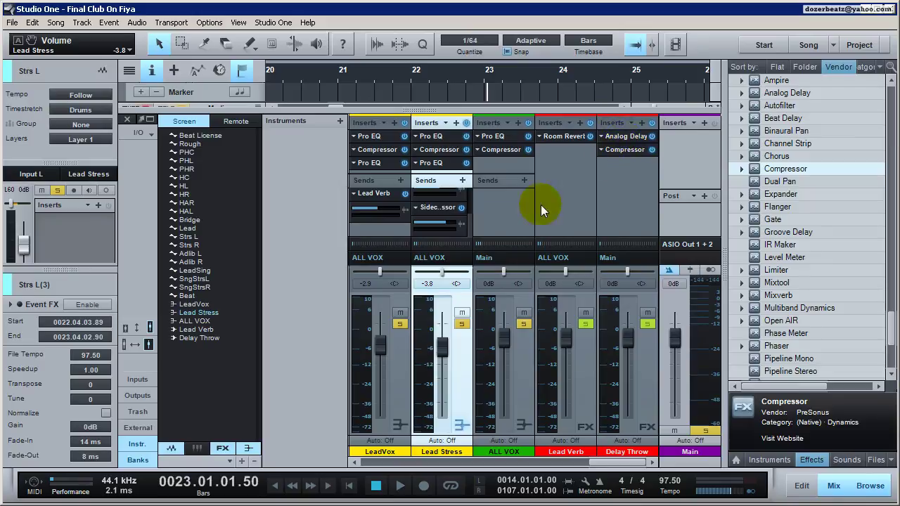
pyautogui.click(459, 363)
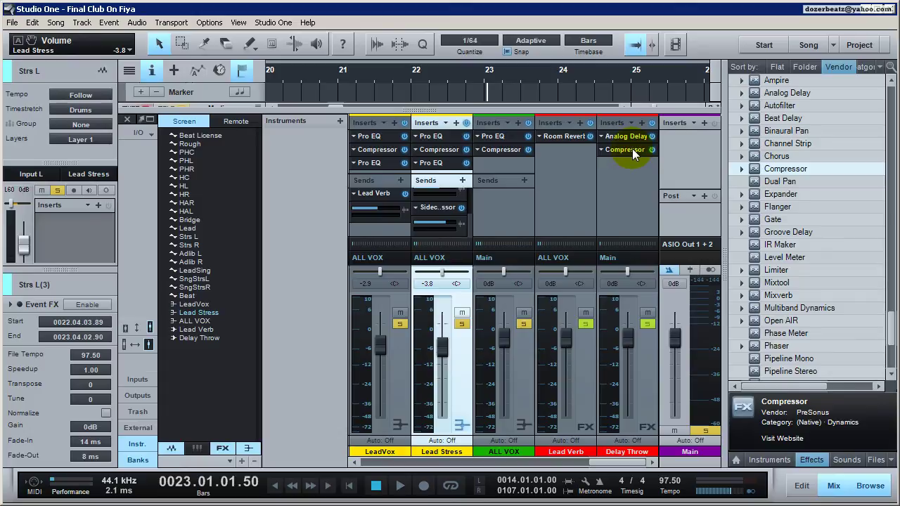
pyautogui.click(631, 148)
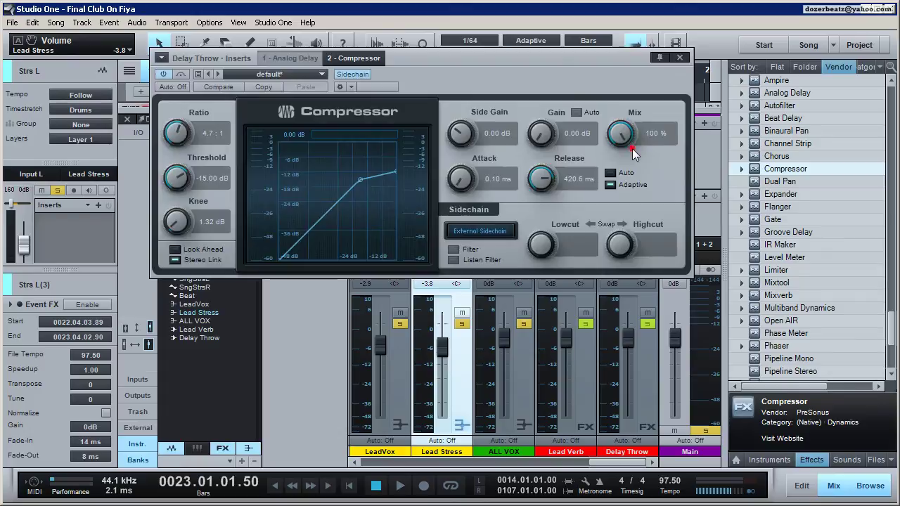
pyautogui.click(679, 58)
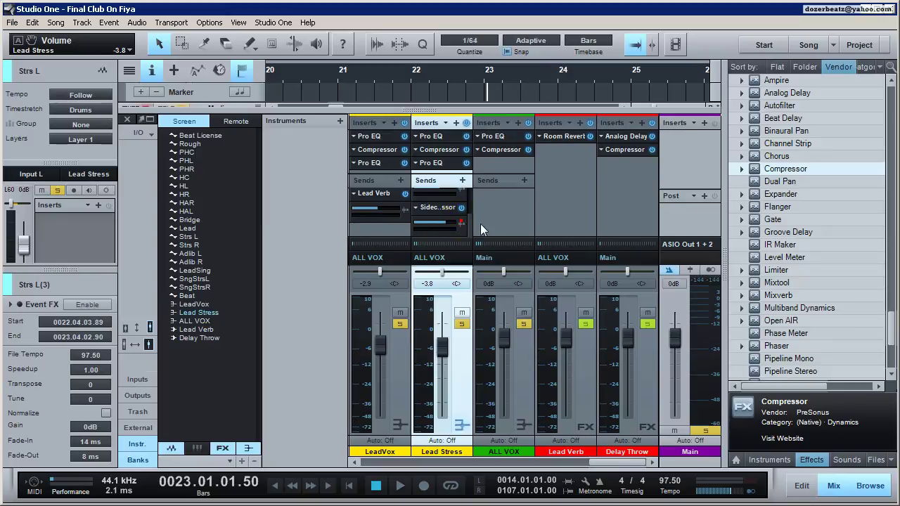
# Step: Lower the Delay Throw Compressor's threshold to -48 dB and audition the sidechained delay from bar 23
pyautogui.click(628, 149)
pyautogui.moveTo(175, 182); pyautogui.dragTo(196, 256)
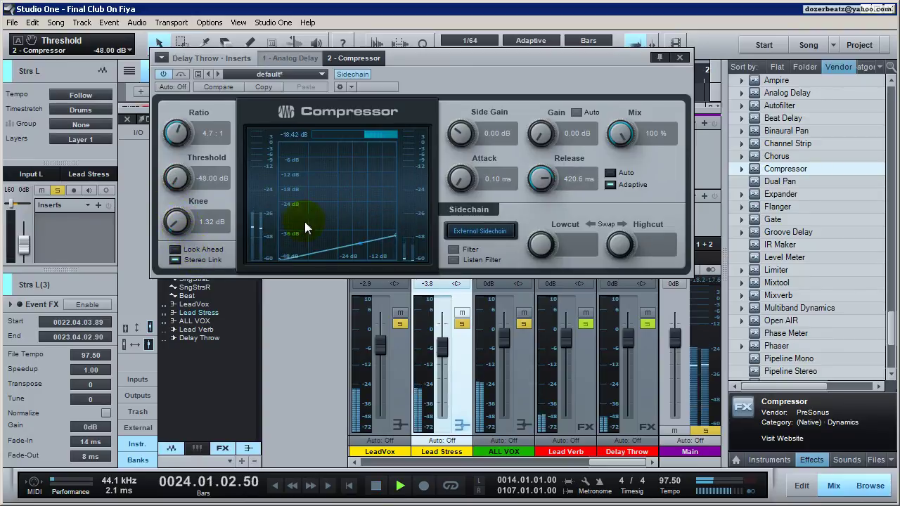
pyautogui.press('space')
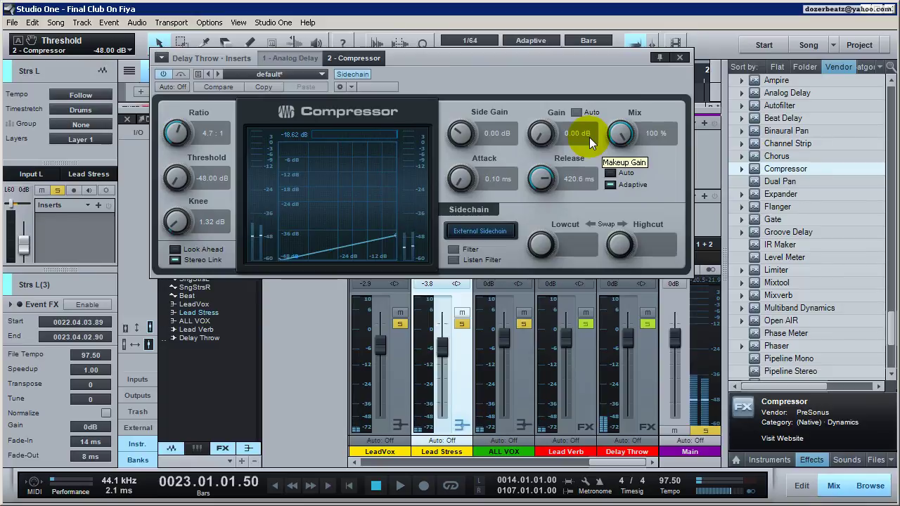
pyautogui.click(679, 57)
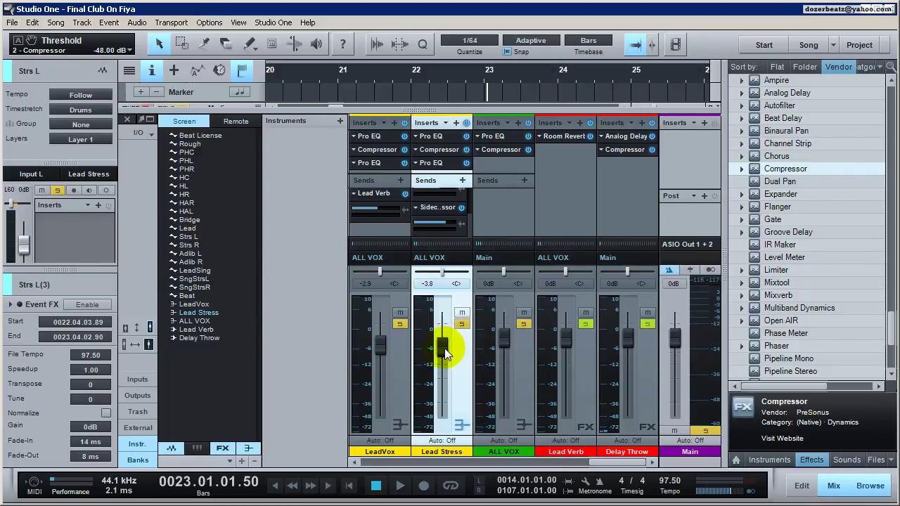
# Step: Pull the Lead Stress bus volume all the way down to -∞ and audition the delay from bar 23
pyautogui.press('space')
pyautogui.moveTo(443, 347); pyautogui.dragTo(441, 441)
pyautogui.press('space')
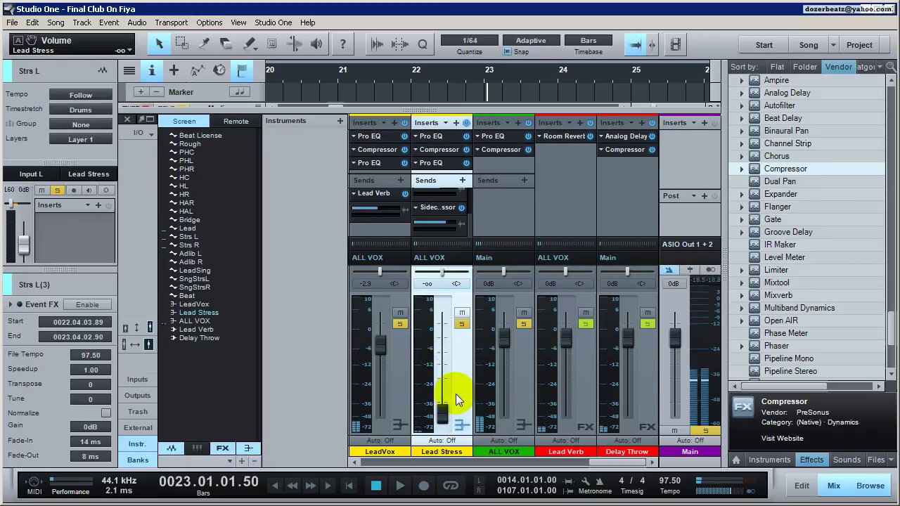
pyautogui.press('space')
pyautogui.press('space')
pyautogui.press('space')
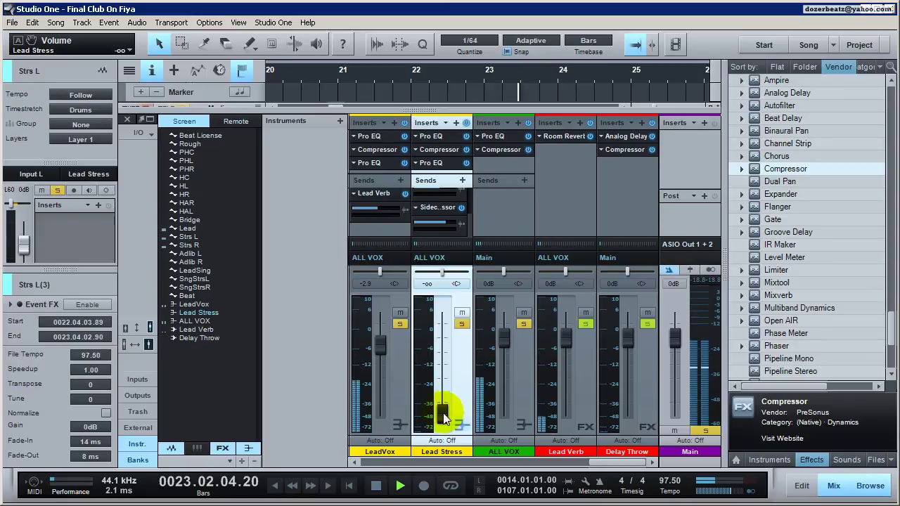
pyautogui.press('space')
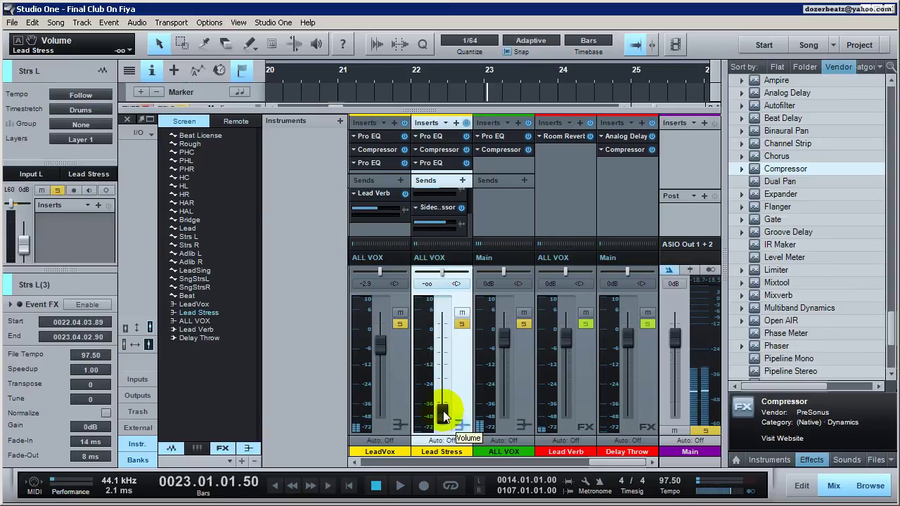
# Step: Open the Delay Throw Compressor and play from bar 23 to check its metering with the Lead Stress fader down
pyautogui.click(621, 150)
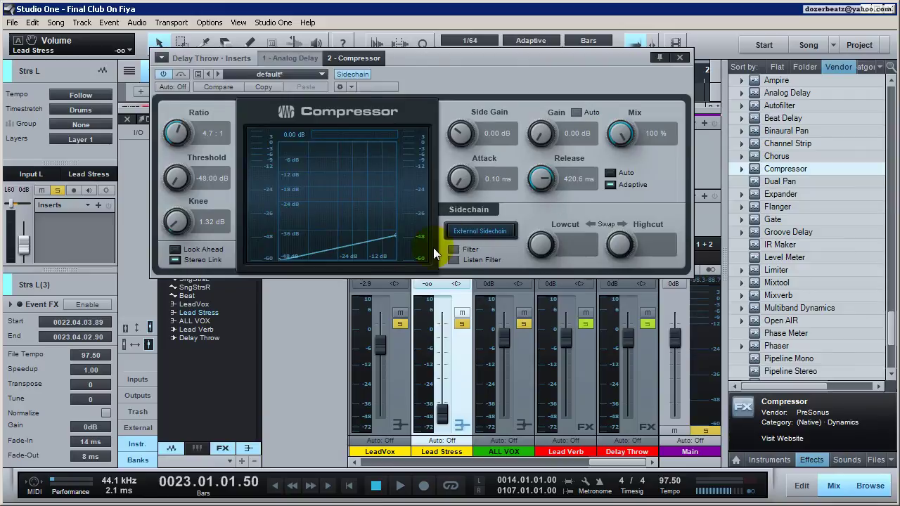
pyautogui.press('space')
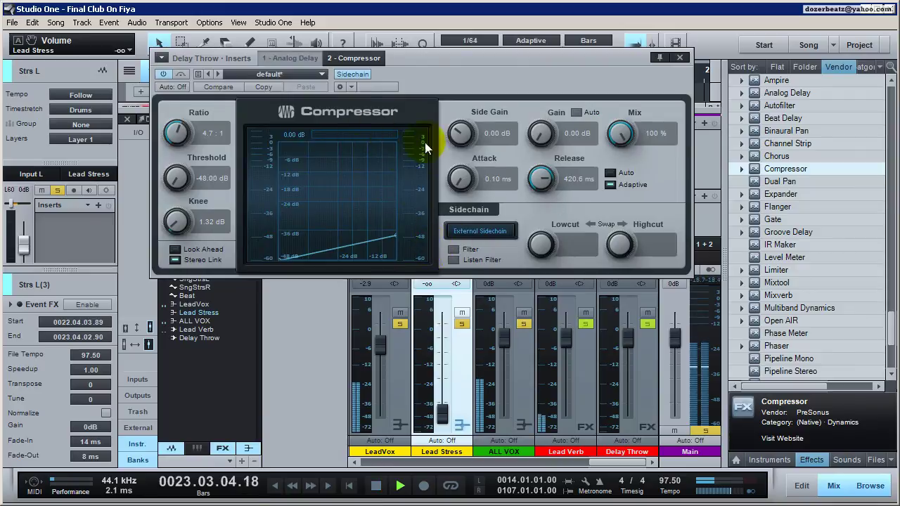
pyautogui.press('space')
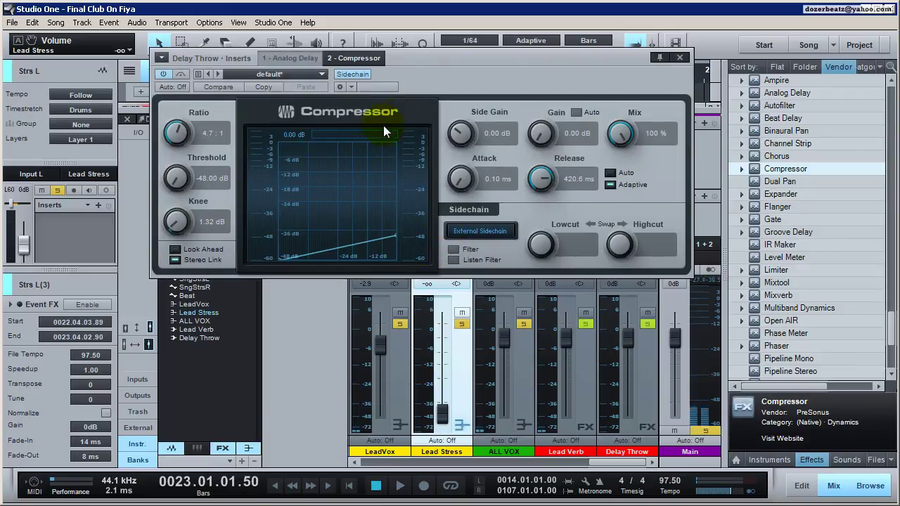
# Step: Switch the Lead Stress bus's sidechain send to prefader mode and reopen the Delay Throw Compressor
pyautogui.click(679, 58)
pyautogui.click(462, 222)
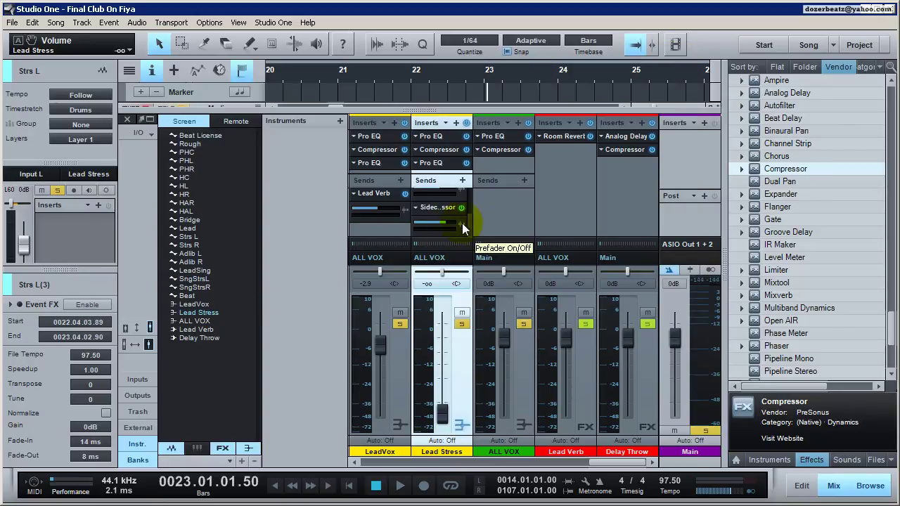
pyautogui.click(624, 149)
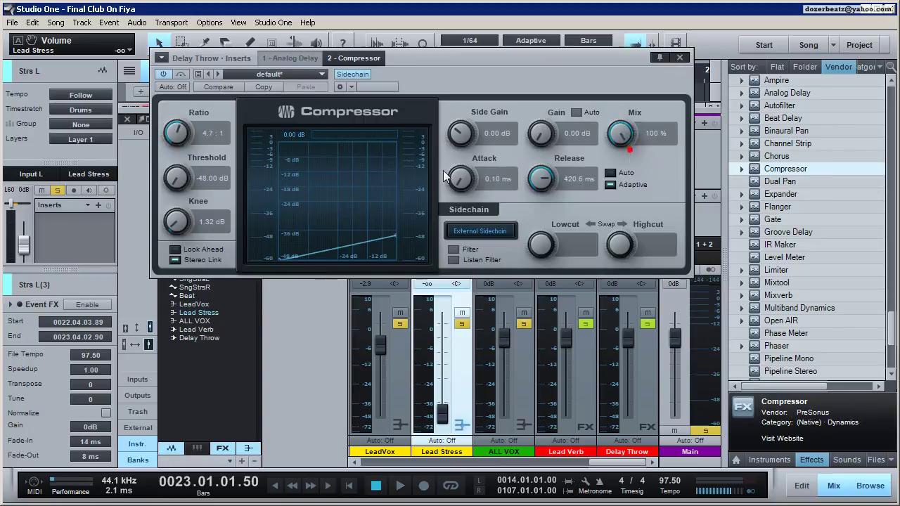
# Step: Mute the LeadVox bus, raise the Lead Stress bus volume to -1.4 dB and audition the Compressor from bar 23
pyautogui.click(399, 312)
pyautogui.moveTo(442, 412); pyautogui.dragTo(443, 344)
pyautogui.press('space')
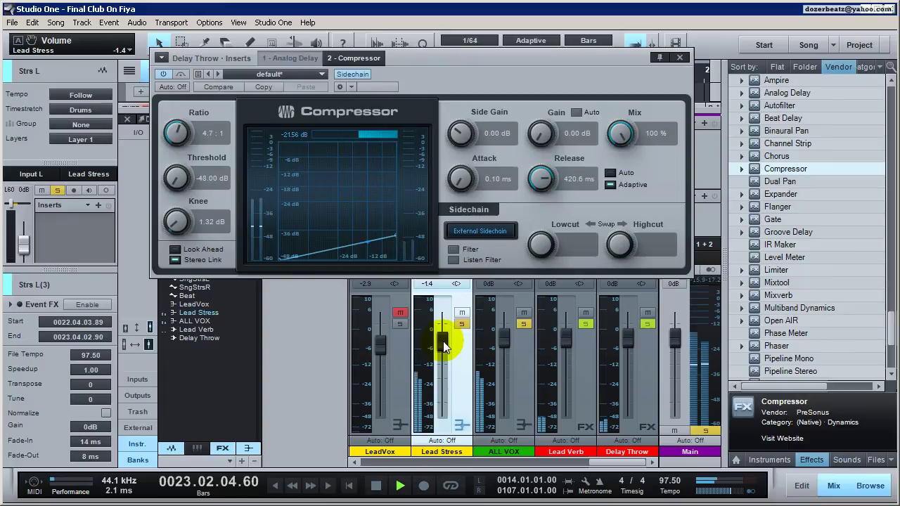
pyautogui.press('space')
# Step: Check the prefader state of the Lead Stress bus's sidechain send and view the Delay Throw Compressor again
pyautogui.click(834, 486)
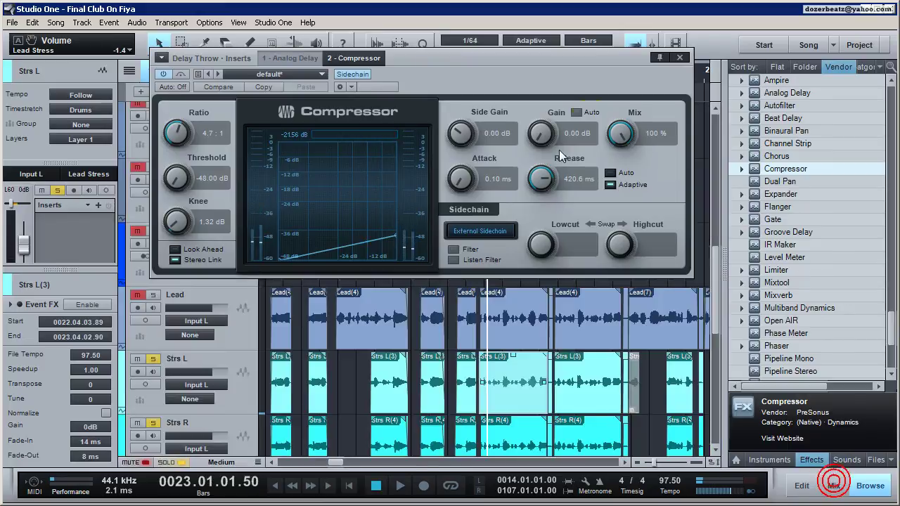
pyautogui.click(679, 57)
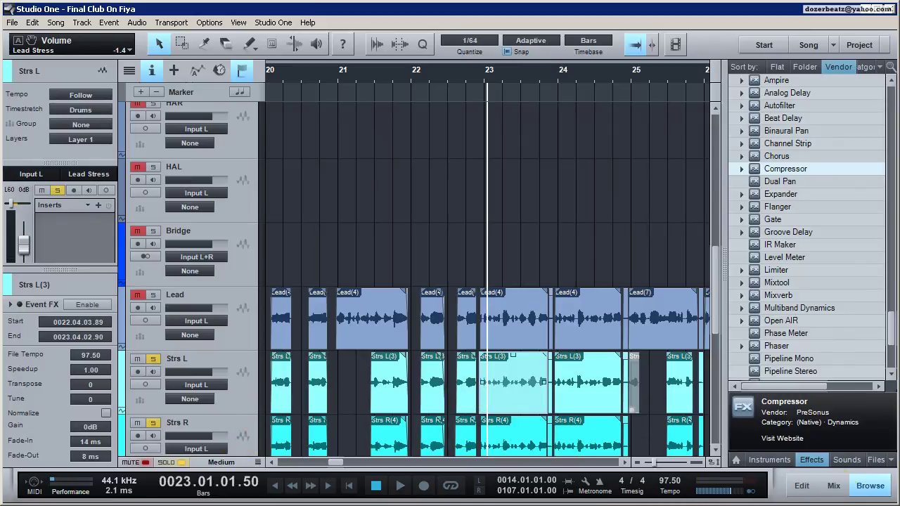
pyautogui.click(833, 486)
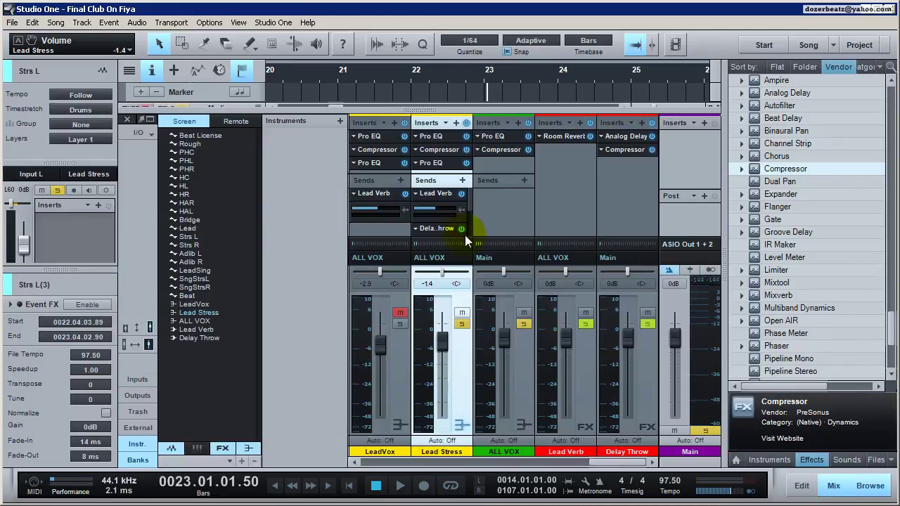
pyautogui.scroll(-2, 469, 211)
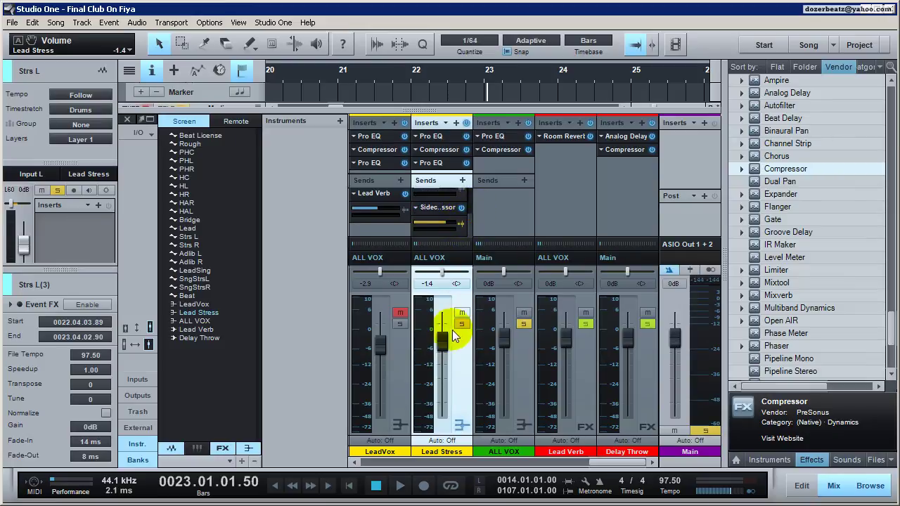
pyautogui.click(613, 149)
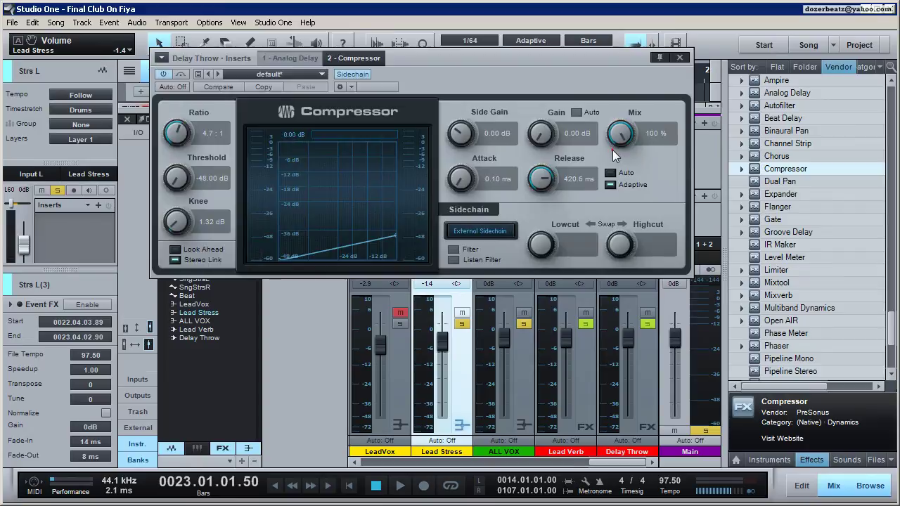
# Step: Lower the Lead Stress bus volume to -∞ during playback to test whether the prefader send still triggers the Delay Throw Compressor
pyautogui.press('space')
pyautogui.moveTo(442, 344); pyautogui.dragTo(450, 428)
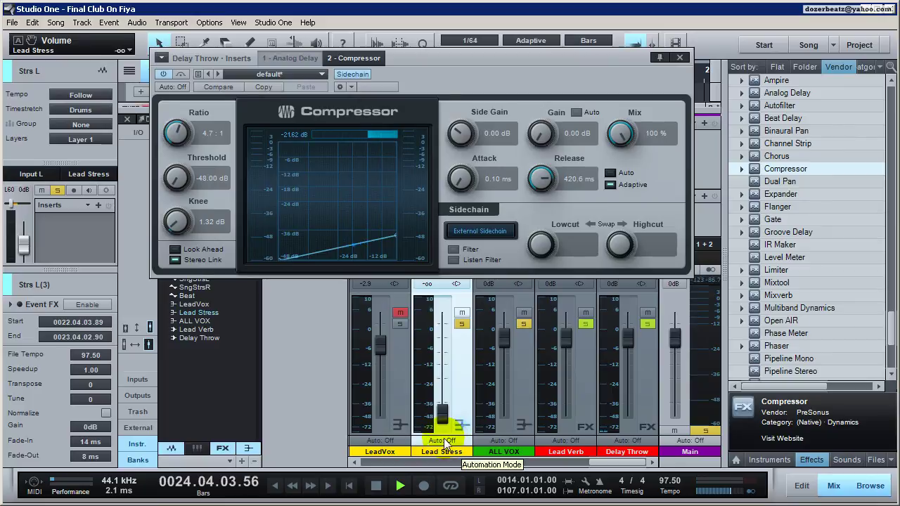
pyautogui.press('space')
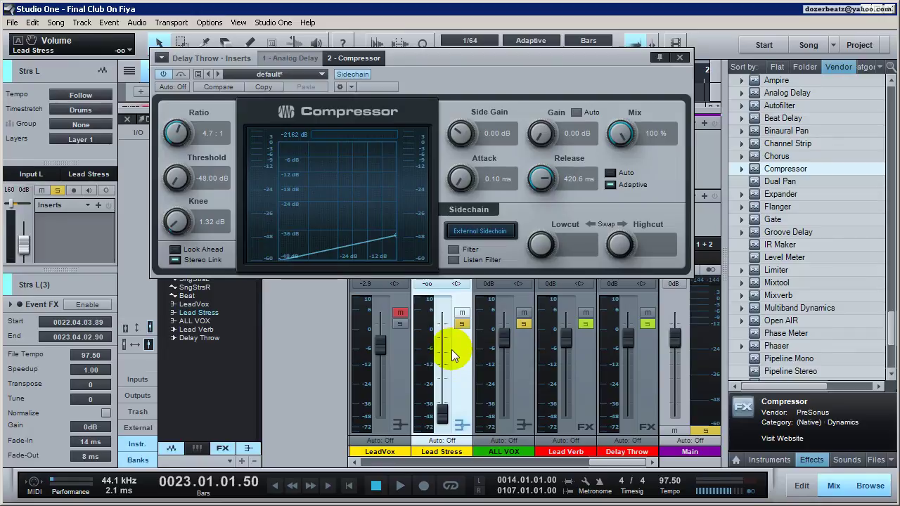
pyautogui.press('space')
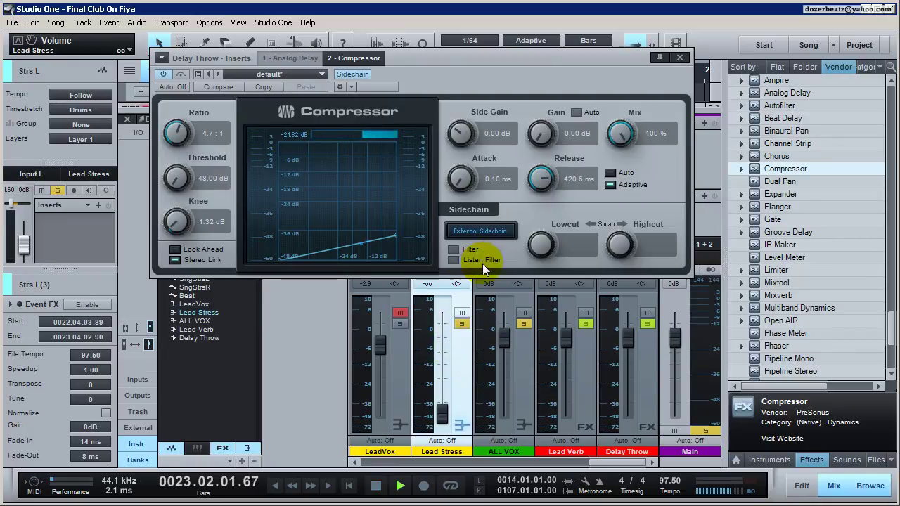
pyautogui.press('space')
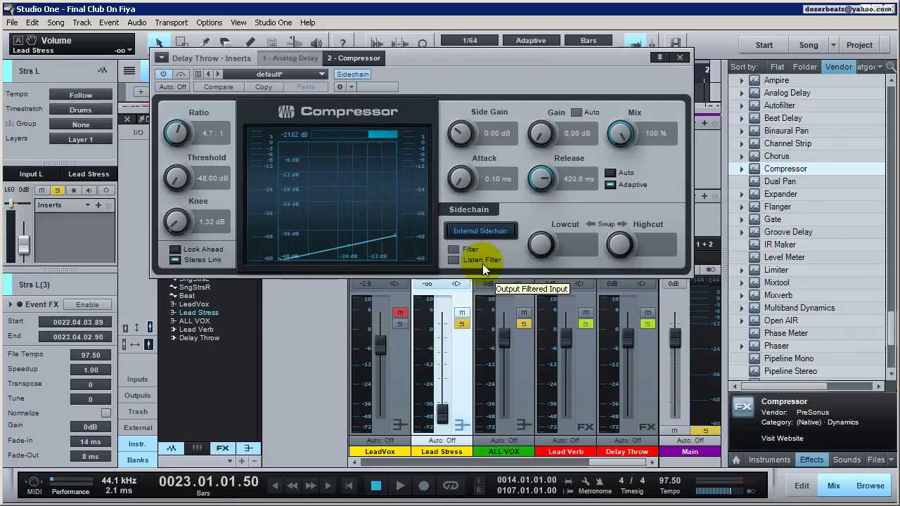
# Step: Close the Compressor, reset the Lead Stress bus volume to 0 dB and unmute the LeadVox bus
pyautogui.click(678, 57)
pyautogui.moveTo(442, 413); pyautogui.dragTo(441, 364)
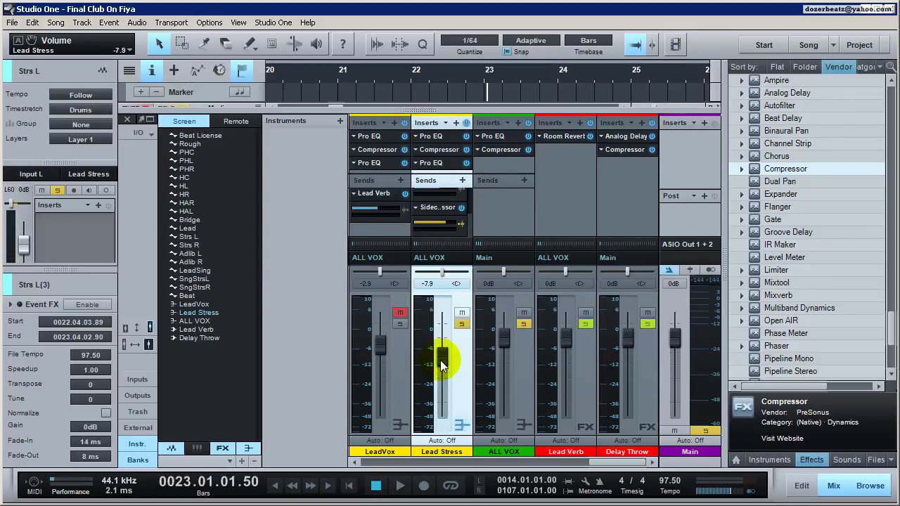
pyautogui.keyDown('ctrl'); pyautogui.click(442, 358); pyautogui.keyUp('ctrl')
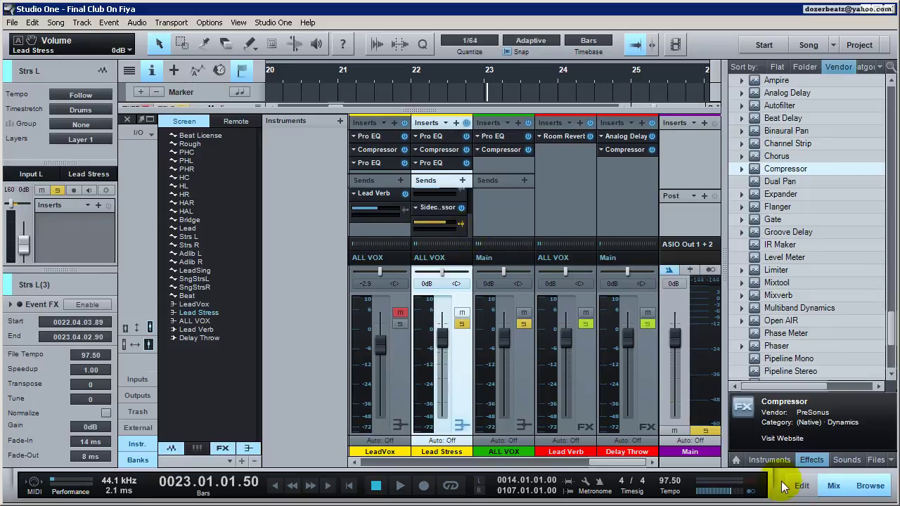
pyautogui.click(400, 312)
# Step: Place the playback start in the arrangement at bar 19, beat 3 and audition the lead and stress vocals
pyautogui.click(832, 487)
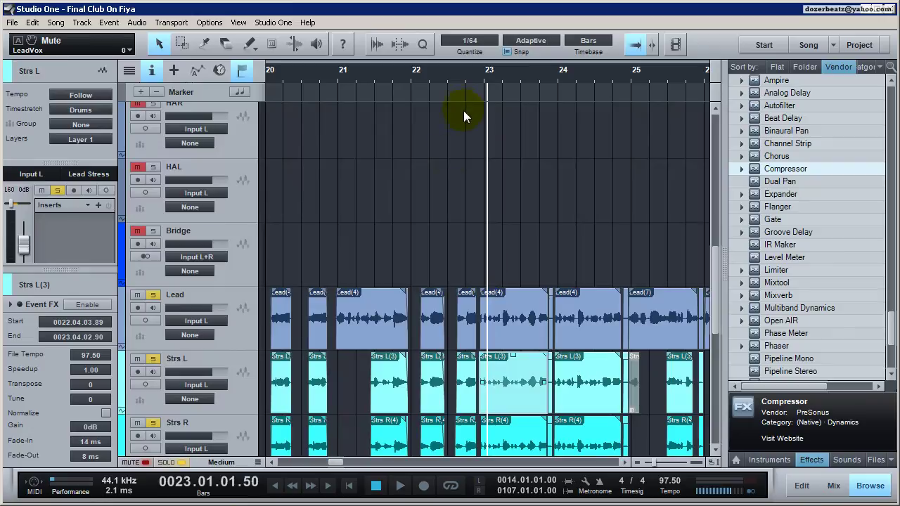
pyautogui.click(473, 74)
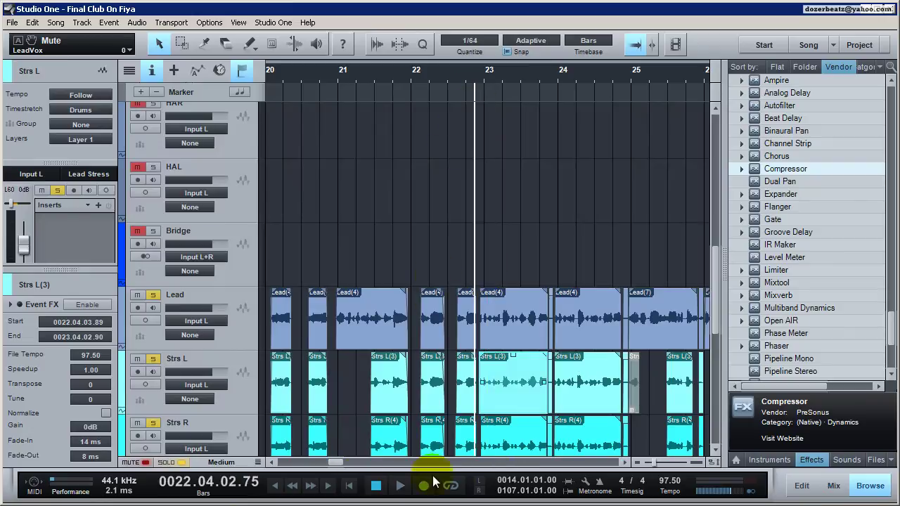
pyautogui.moveTo(340, 467); pyautogui.dragTo(336, 466)
pyautogui.click(393, 79)
pyautogui.press('space')
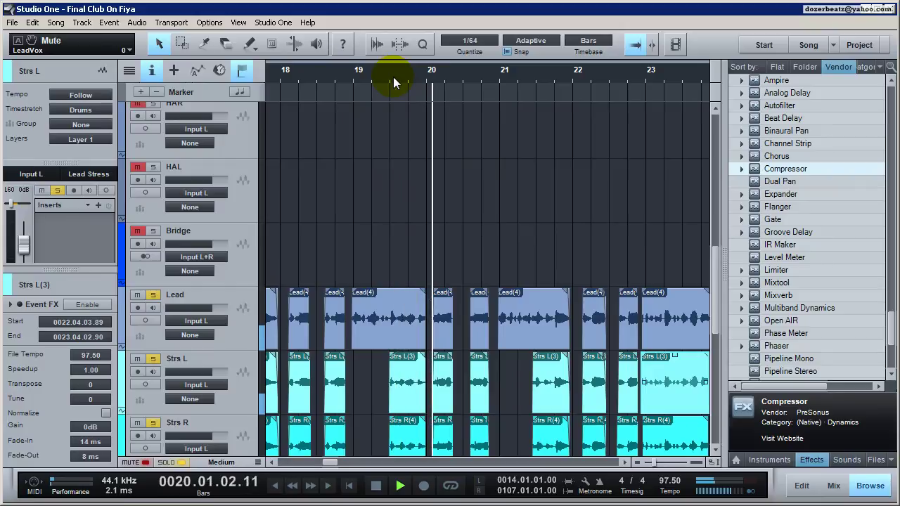
pyautogui.press('space')
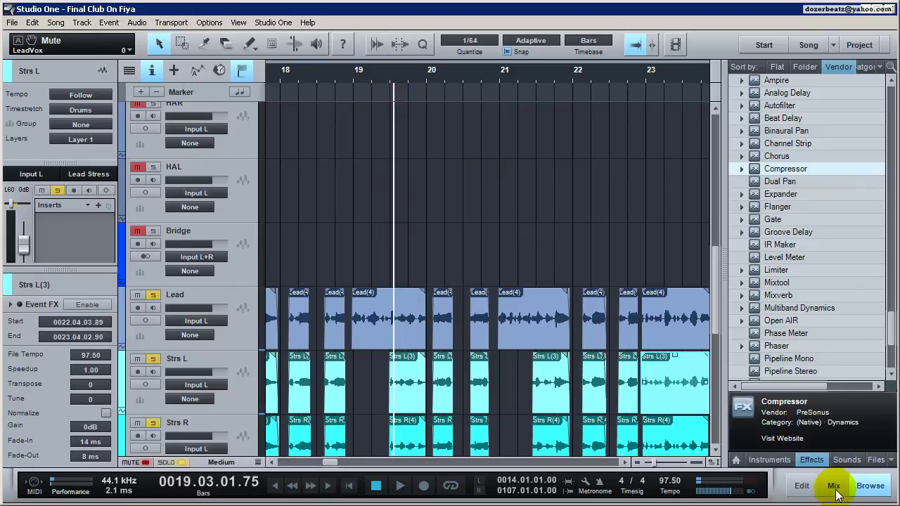
pyautogui.press('space')
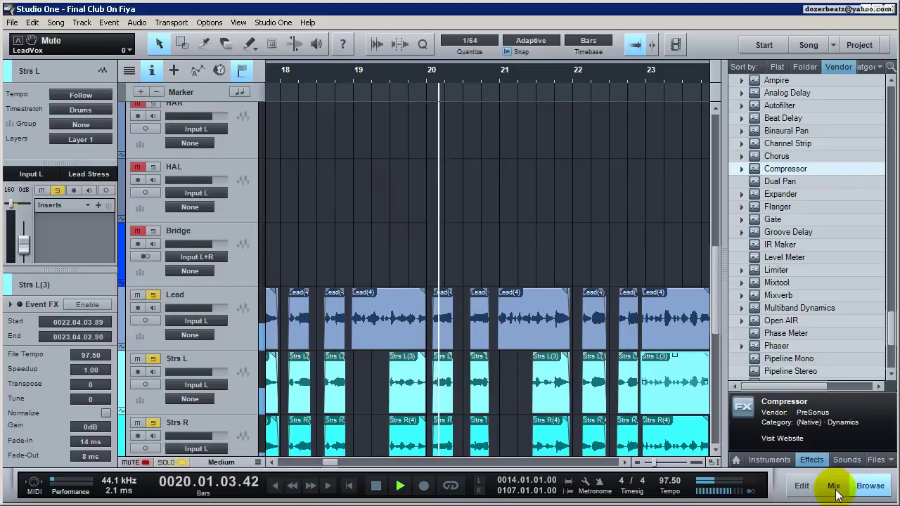
pyautogui.press('space')
# Step: Reopen the Delay Throw Compressor in the mixer and watch its gain reduction while playing from bar 19, beat 3
pyautogui.click(835, 493)
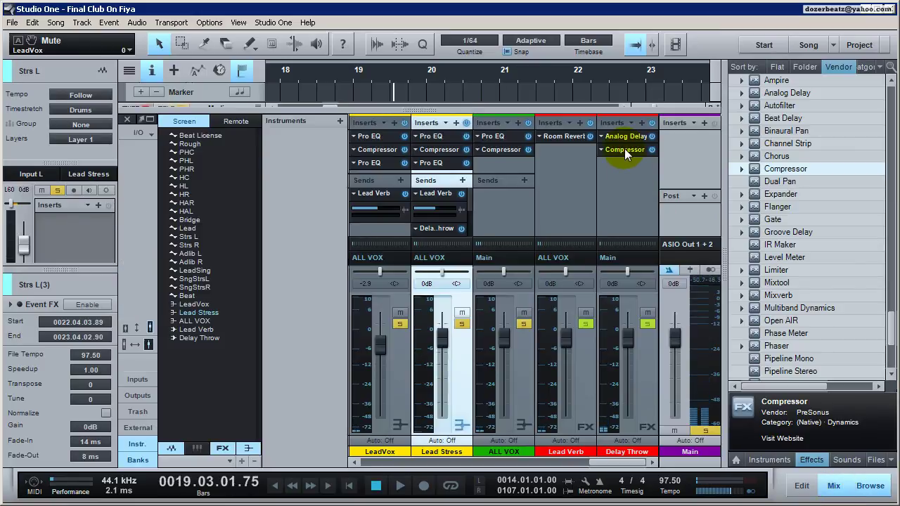
pyautogui.click(624, 149)
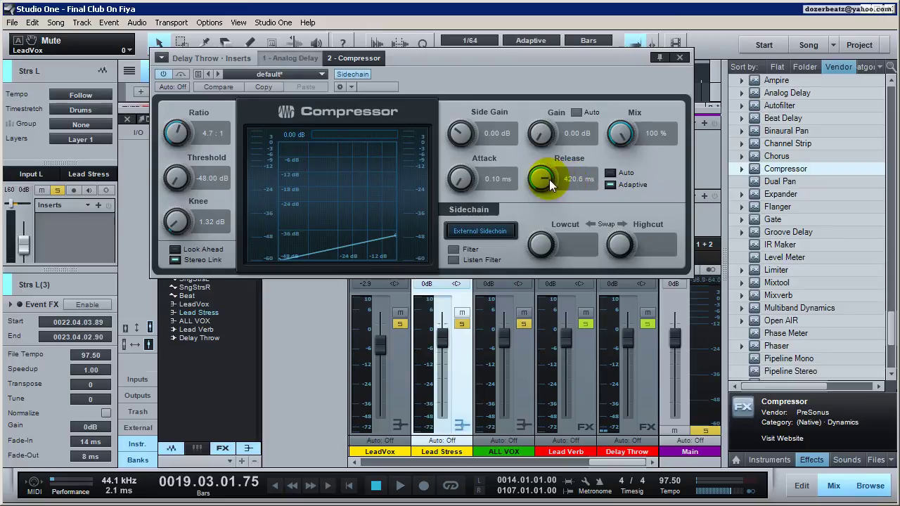
pyautogui.press('space')
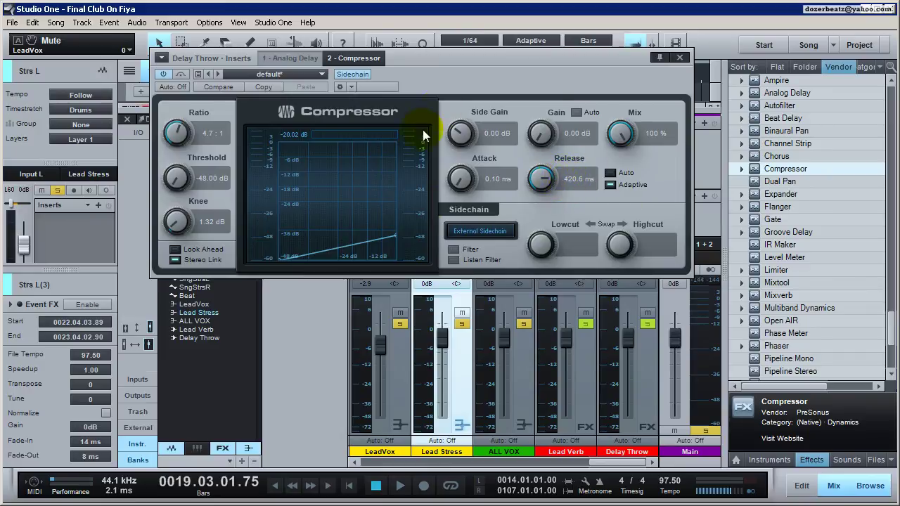
# Step: Move the Compressor window aside, set its release to 256.6 ms and audition the delay
pyautogui.moveTo(472, 61); pyautogui.dragTo(552, 63)
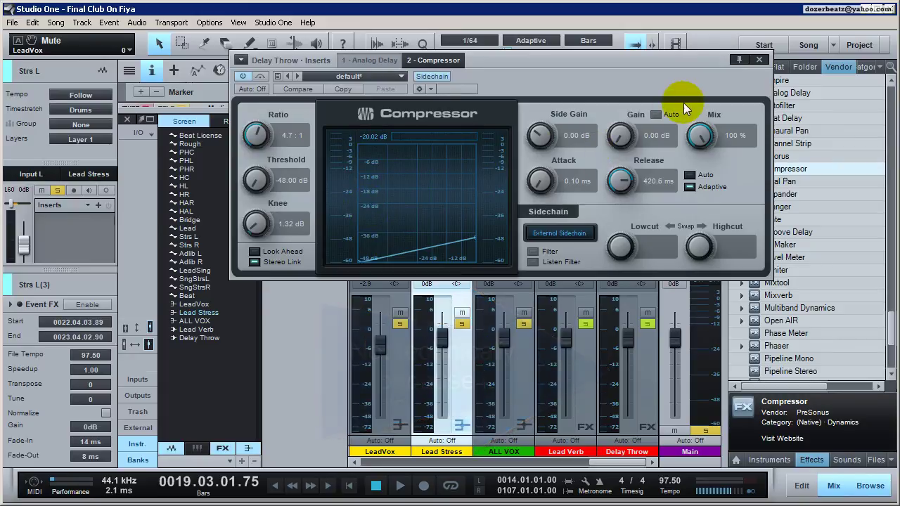
pyautogui.moveTo(623, 183)
pyautogui.mouseDown()
pyautogui.moveTo(613, 183)
pyautogui.moveTo(613, 171)
pyautogui.moveTo(614, 180)
pyautogui.mouseUp()
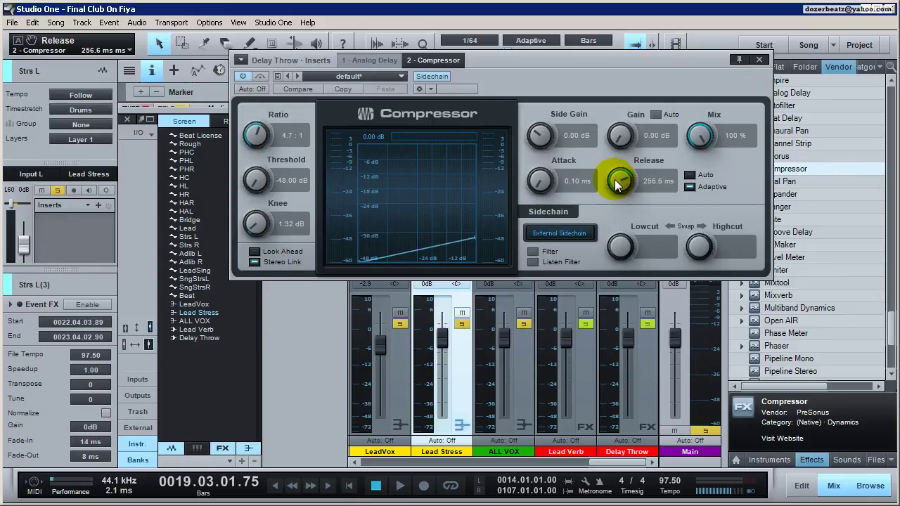
pyautogui.press('space')
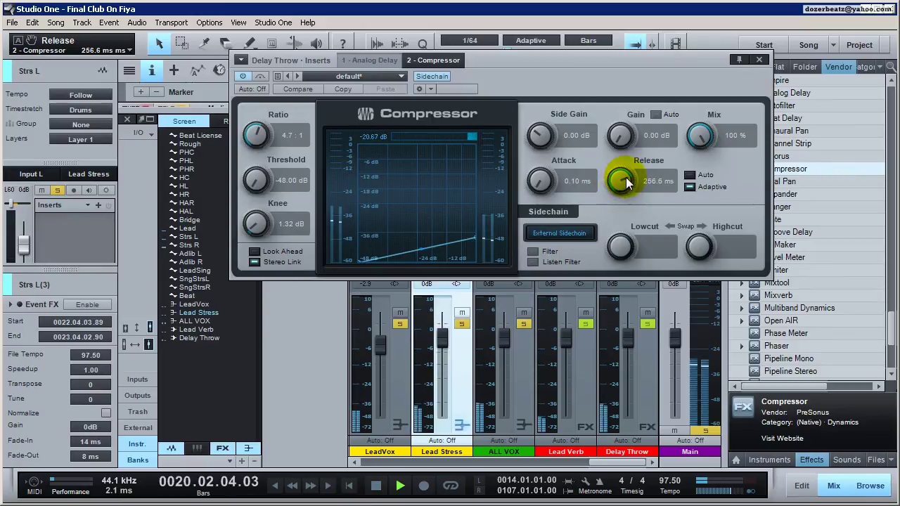
pyautogui.press('space')
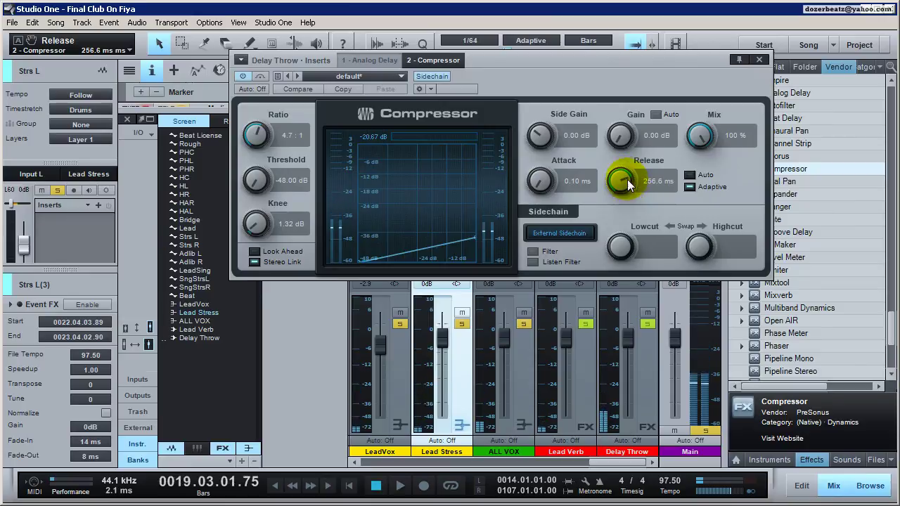
# Step: Try shorter Delay Throw Compressor releases of 111.2 ms and 43.0 ms while auditioning from bar 19, beat 3
pyautogui.moveTo(620, 179); pyautogui.dragTo(626, 198)
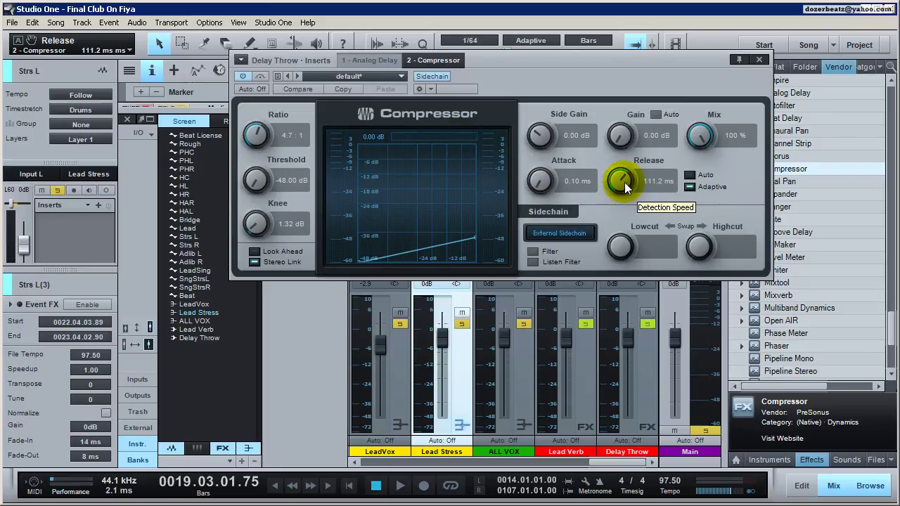
pyautogui.press('space')
pyautogui.moveTo(623, 182); pyautogui.dragTo(623, 201)
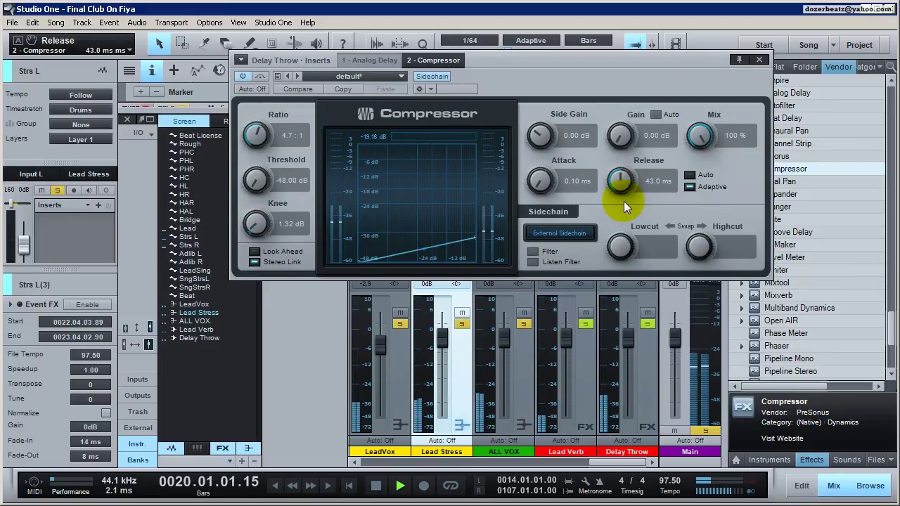
pyautogui.press('space')
# Step: Raise the Compressor's release to 2.00 s and audition the delay twice from bar 19, beat 3
pyautogui.moveTo(622, 189); pyautogui.dragTo(602, 120)
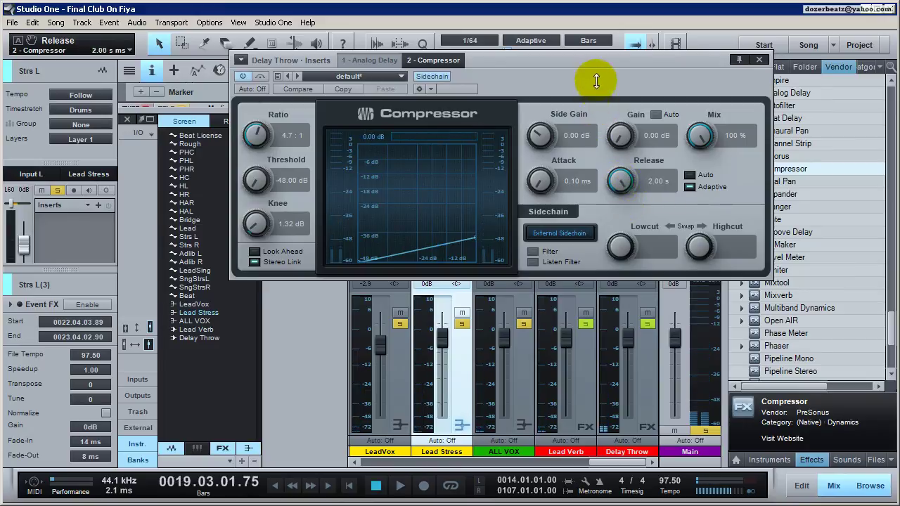
pyautogui.press('space')
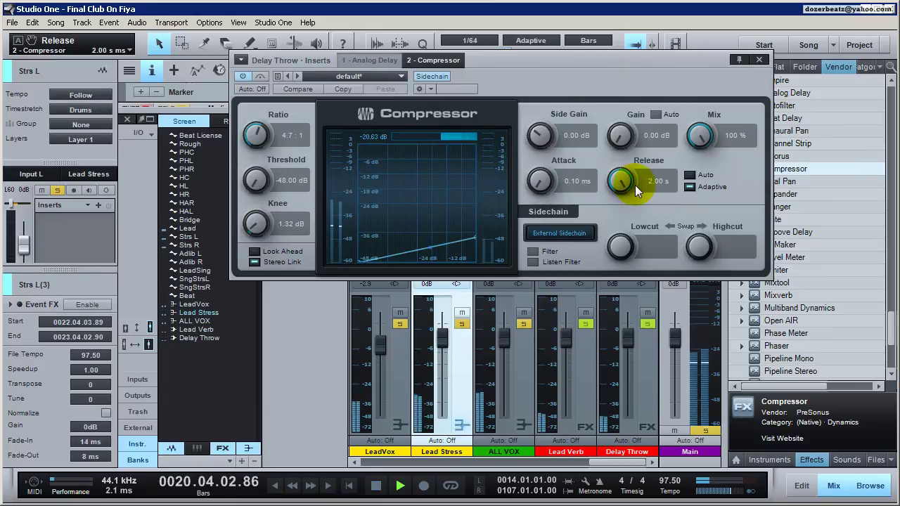
pyautogui.press('space')
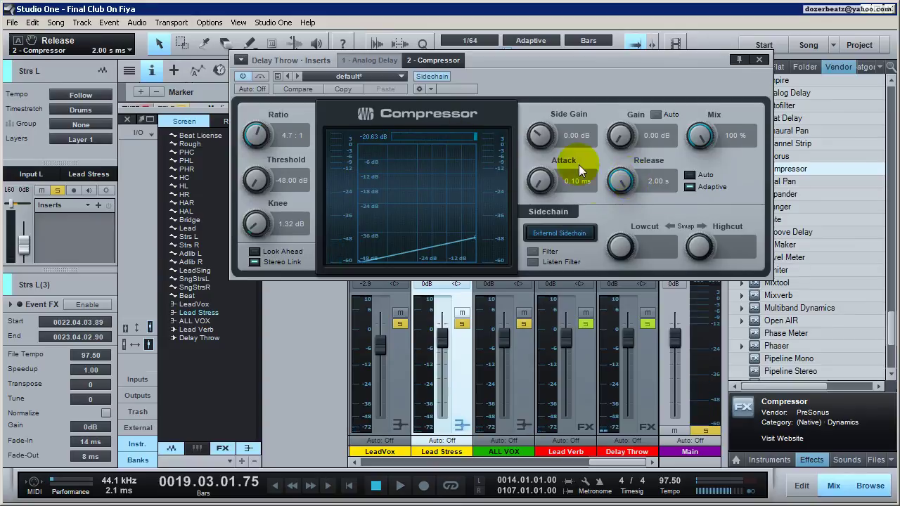
pyautogui.press('space')
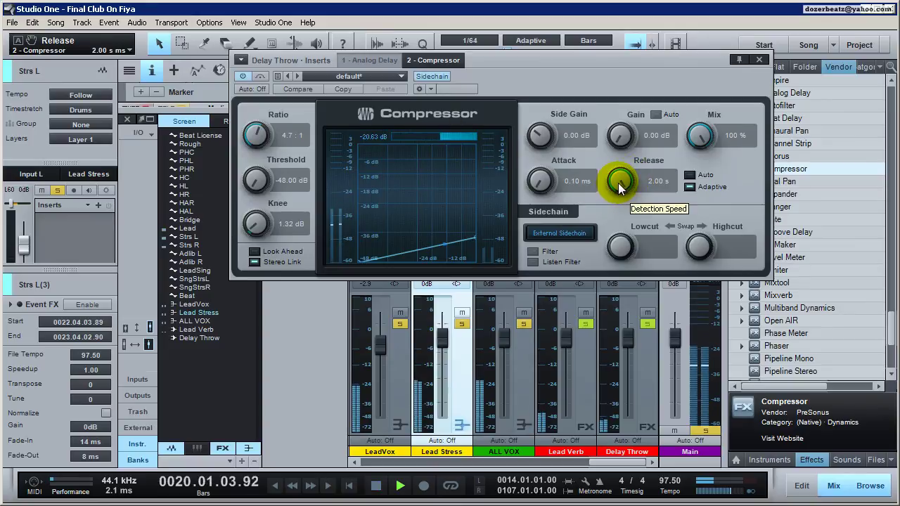
pyautogui.press('space')
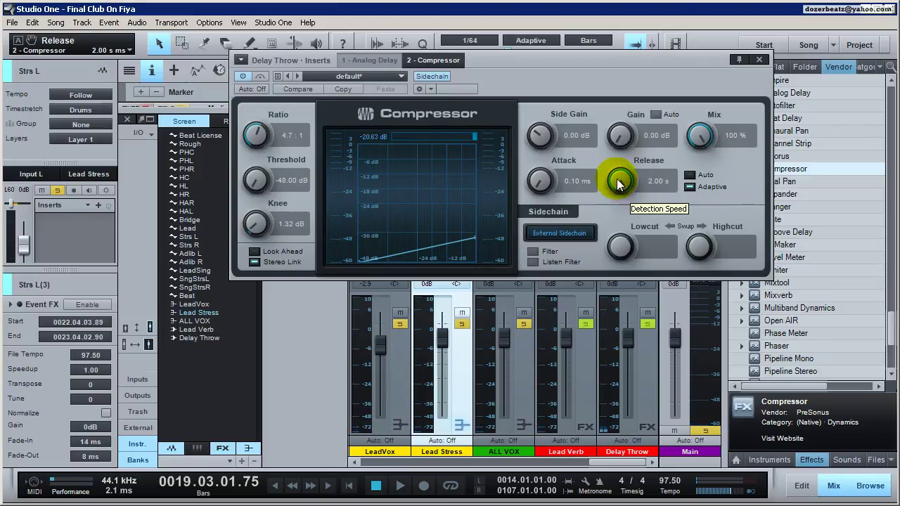
# Step: Try a 375.7 ms release during playback, settle it at 189.5 ms and close the Compressor
pyautogui.moveTo(616, 181); pyautogui.dragTo(617, 210)
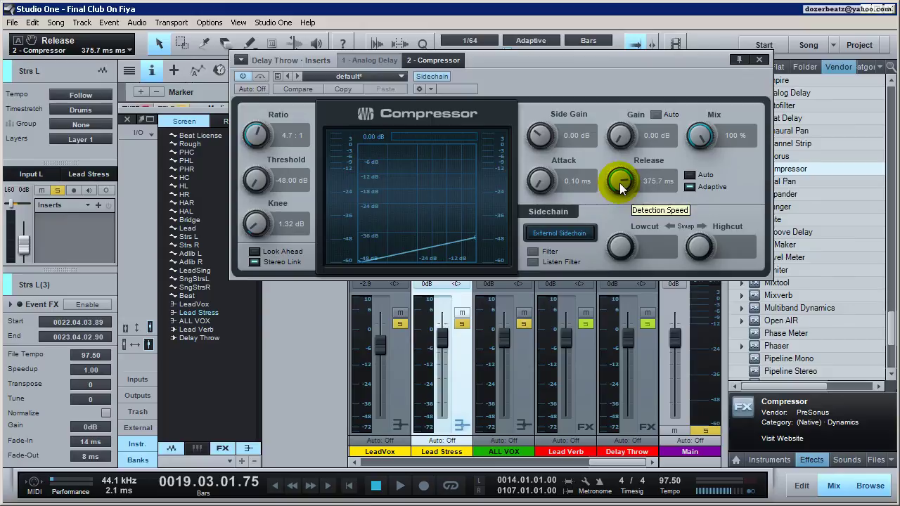
pyautogui.press('space')
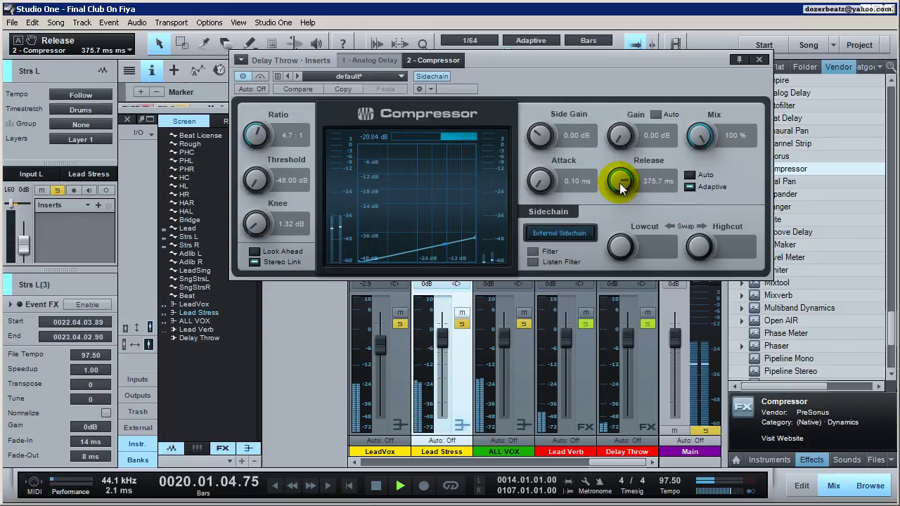
pyautogui.moveTo(619, 182); pyautogui.dragTo(622, 197)
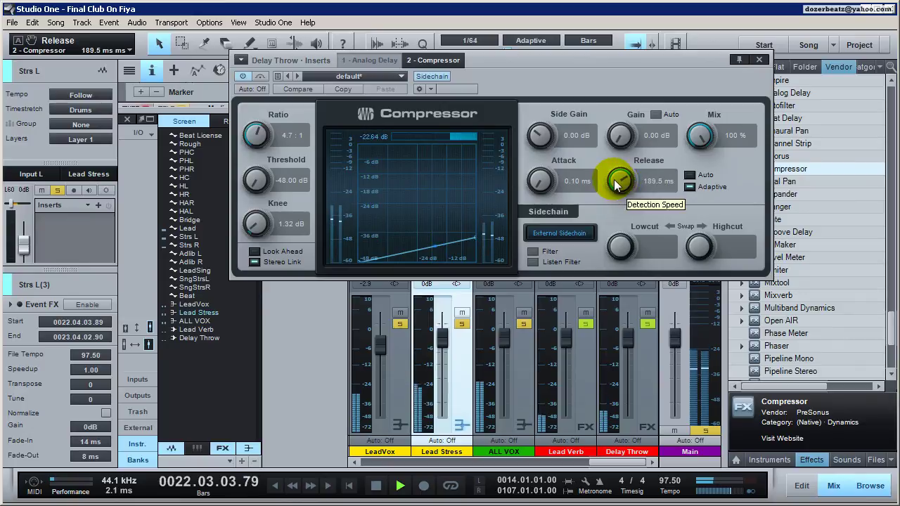
pyautogui.press('space')
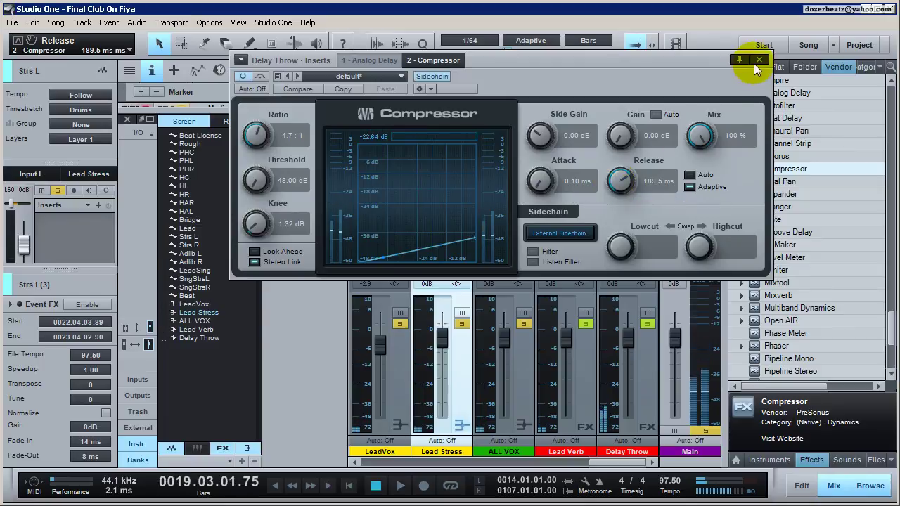
pyautogui.click(757, 60)
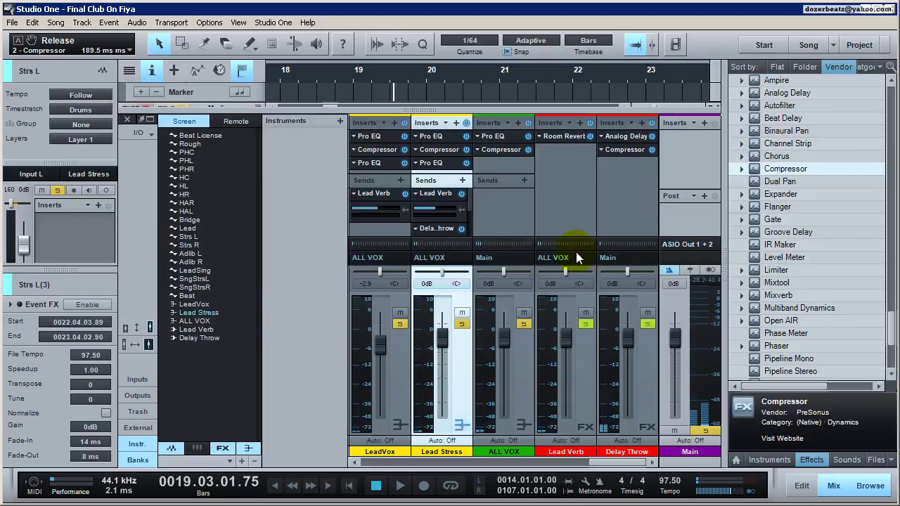
# Step: Switch to the arrangement and audition the lead and stress vocals from bar 19, beat 3
pyautogui.click(827, 495)
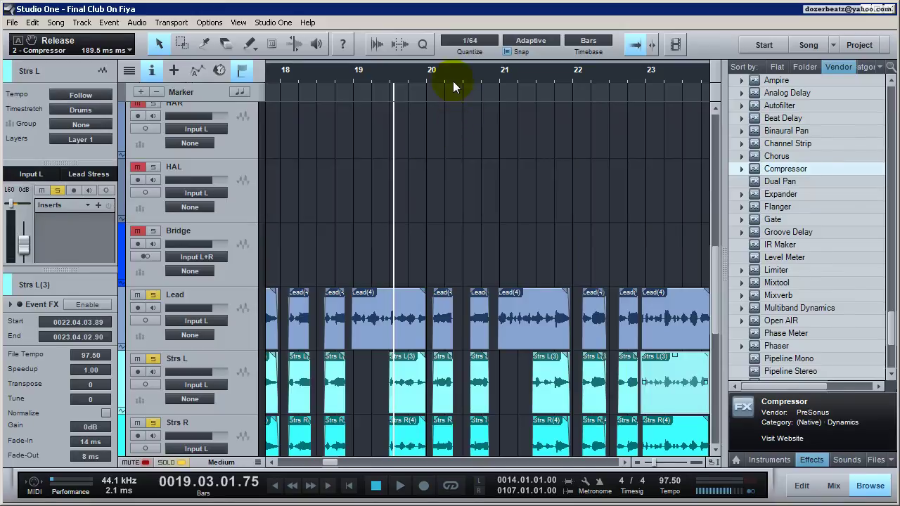
pyautogui.press('space')
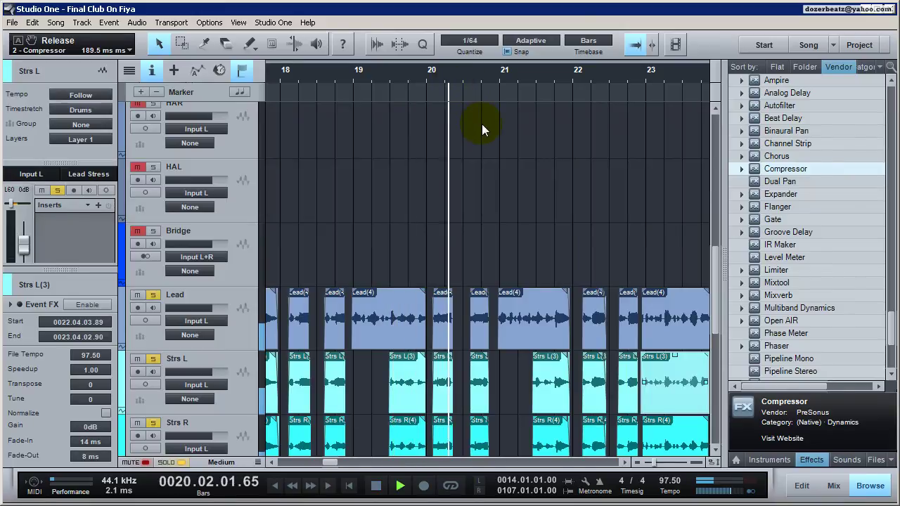
pyautogui.press('space')
# Step: Place the playback start over the short stress clips at bar 20, beat 3 and audition the delay
pyautogui.click(500, 75)
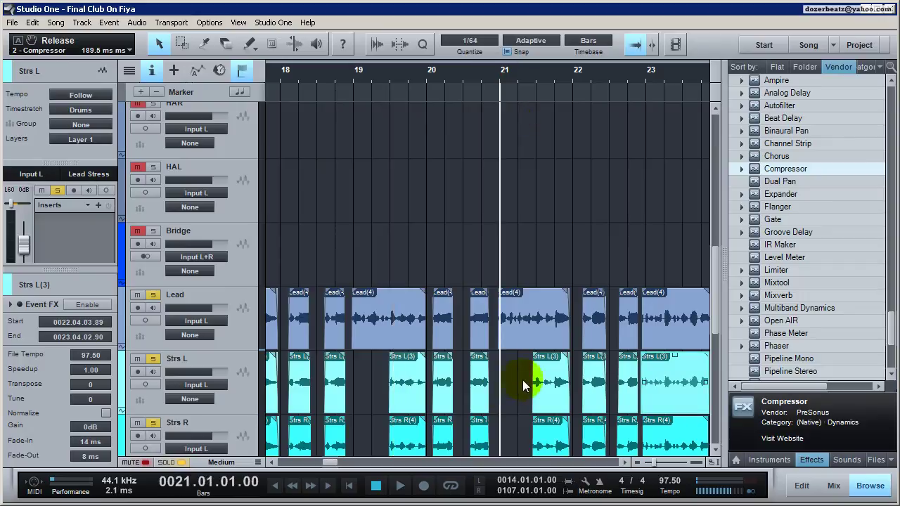
pyautogui.click(477, 383)
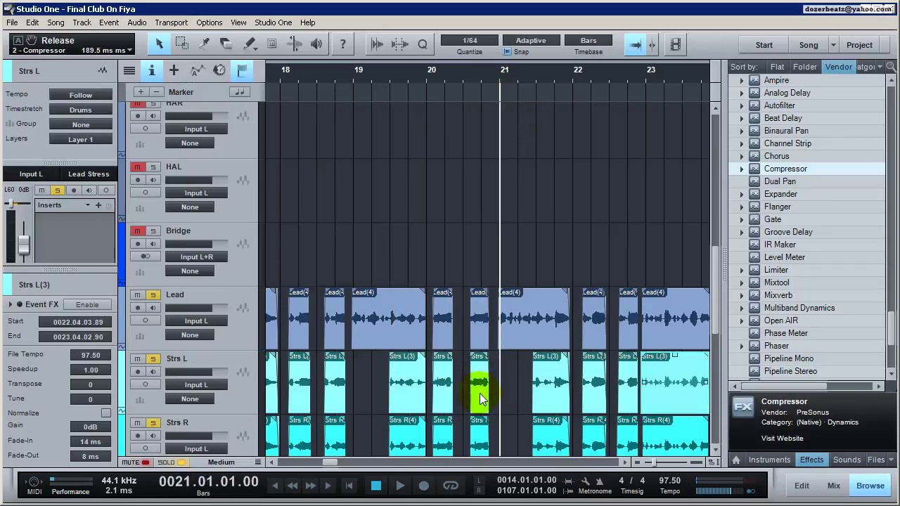
pyautogui.click(478, 74)
pyautogui.press('space')
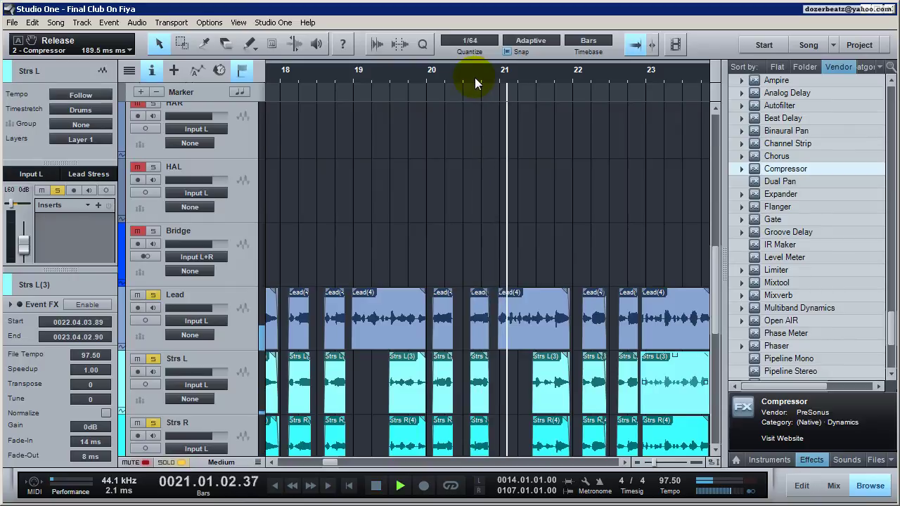
pyautogui.press('space')
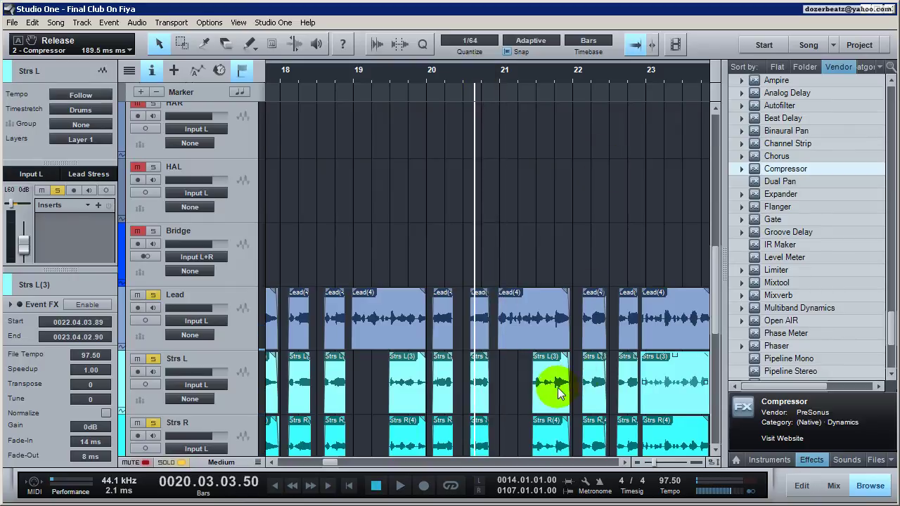
# Step: Place the playback start at bar 21, beat 2, just before the third beat, and audition the delay
pyautogui.click(533, 79)
pyautogui.press('space')
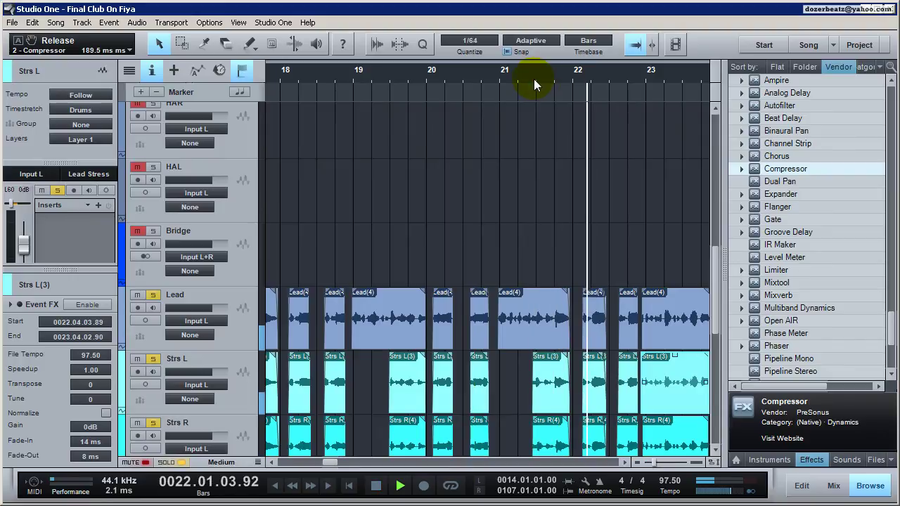
pyautogui.press('space')
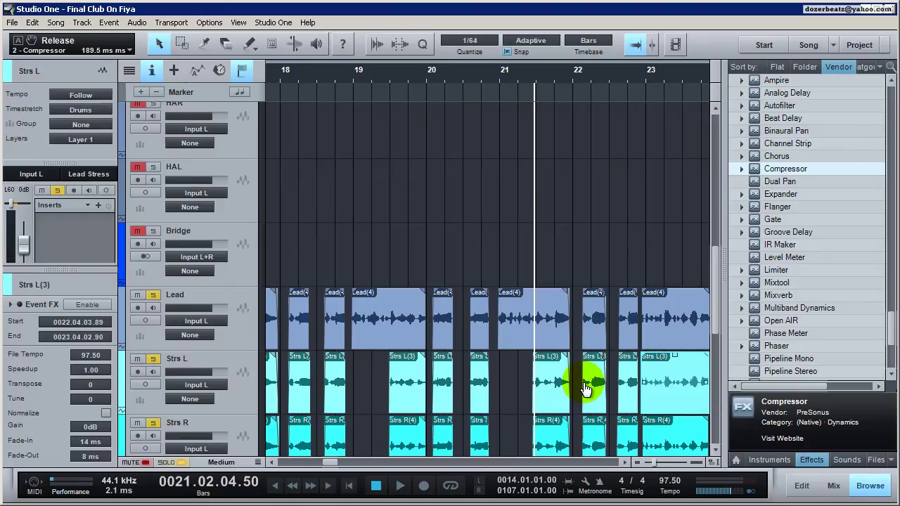
# Step: Open the Delay Throw channel's Analog Delay in the mixer, set its feedback to 0.0 % and audition it
pyautogui.click(833, 486)
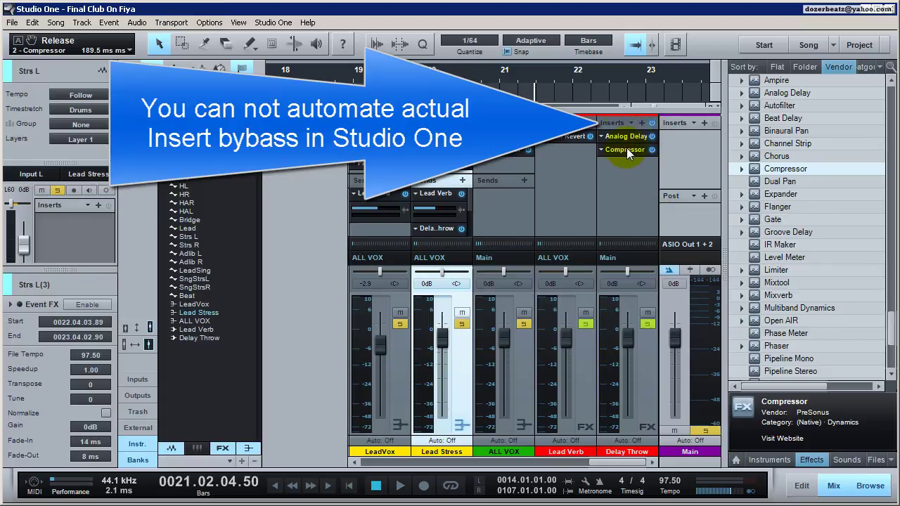
pyautogui.click(831, 494)
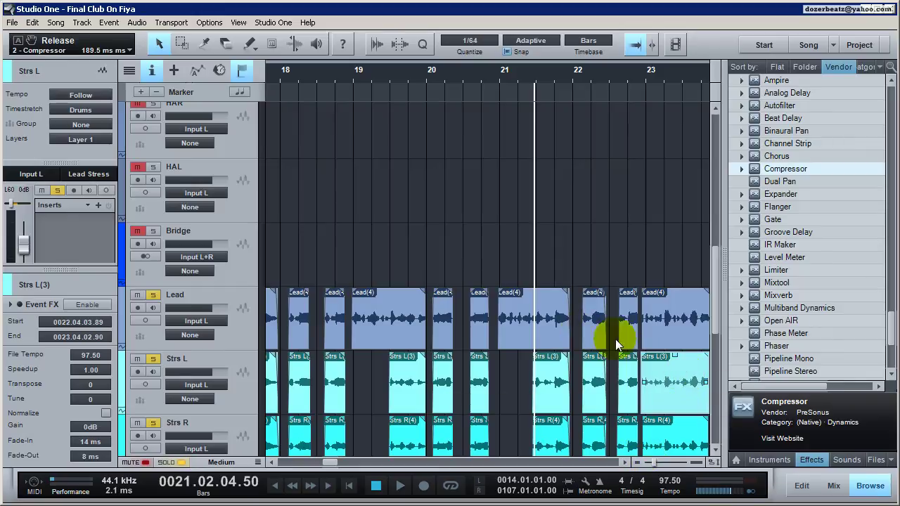
pyautogui.click(832, 485)
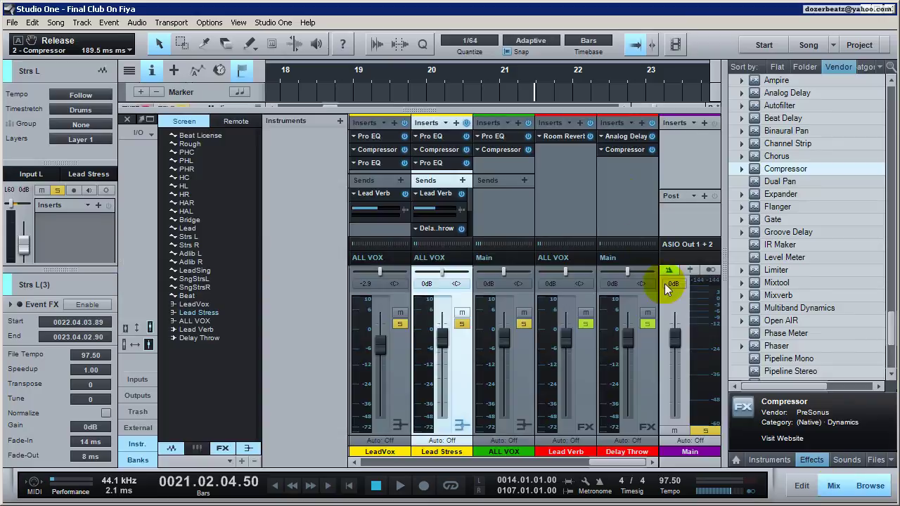
pyautogui.click(623, 137)
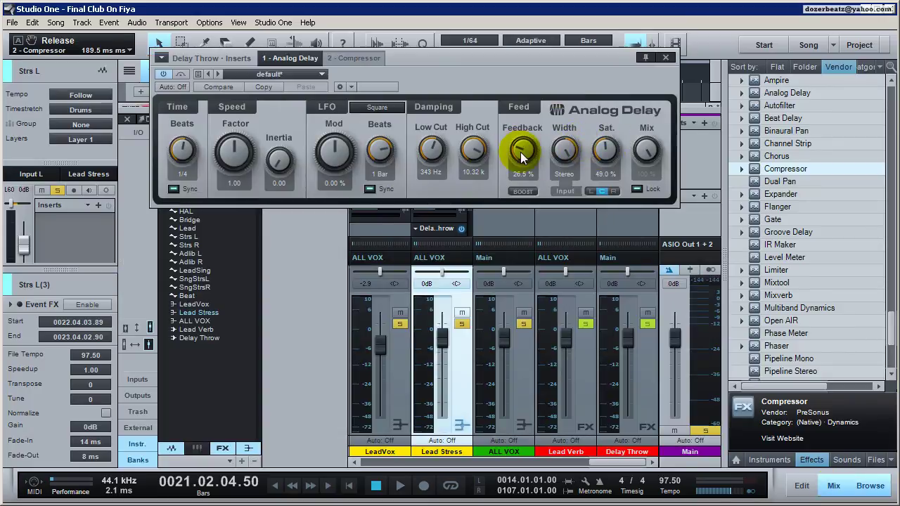
pyautogui.moveTo(521, 153); pyautogui.dragTo(568, 237)
pyautogui.press('space')
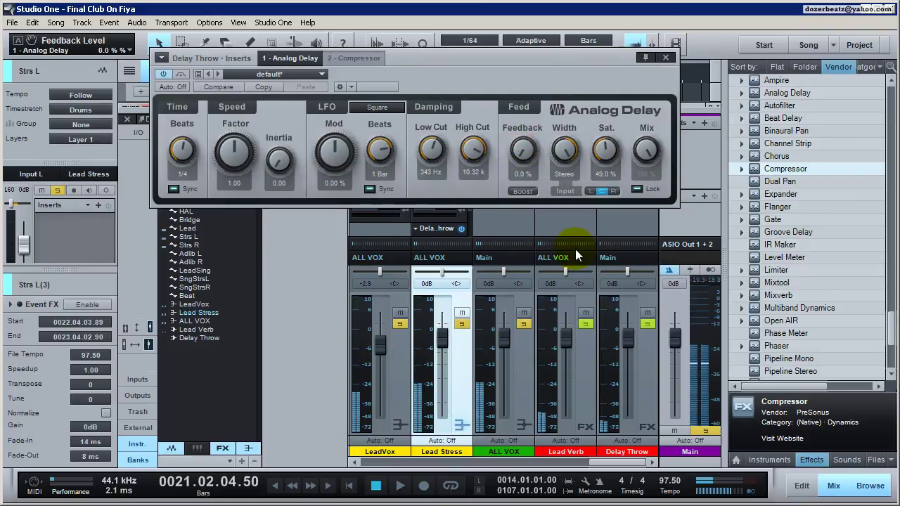
pyautogui.press('space')
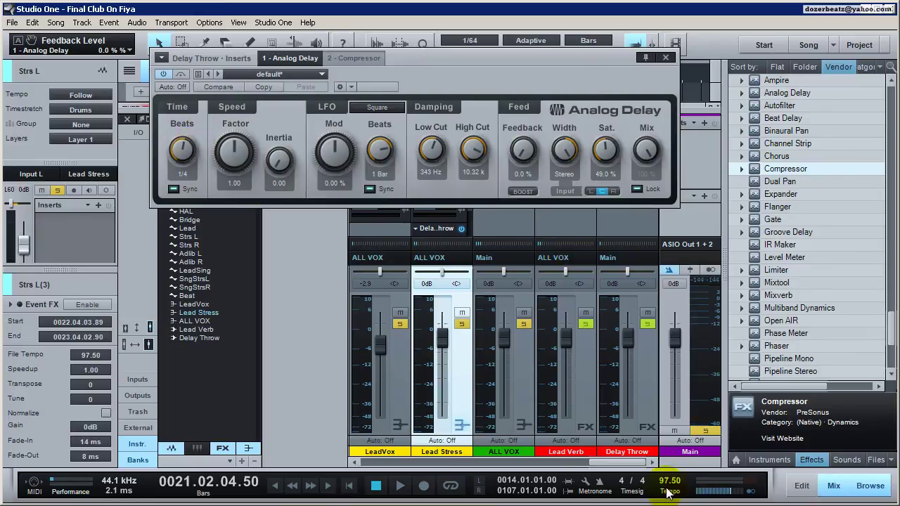
# Step: Switch the Analog Delay's time sync off and back on, and audition the delay with no feedback
pyautogui.click(169, 189)
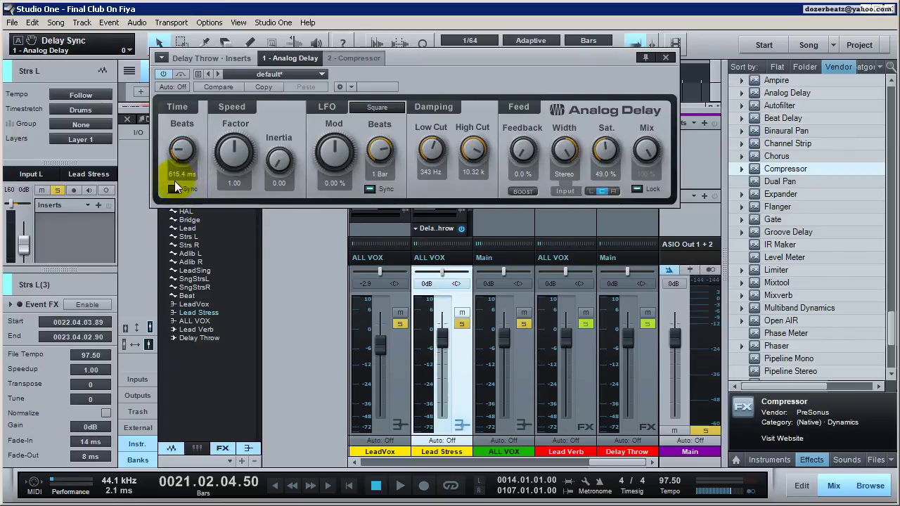
pyautogui.click(174, 189)
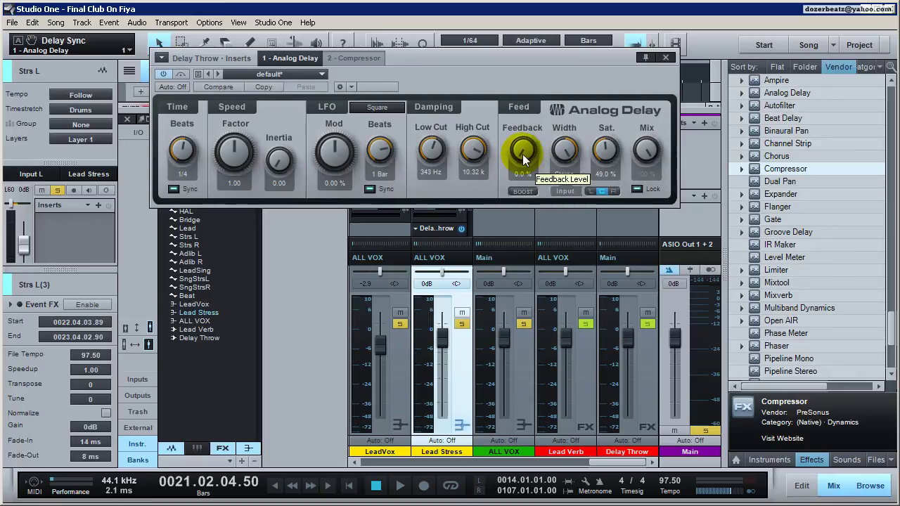
pyautogui.press('space')
pyautogui.press('space')
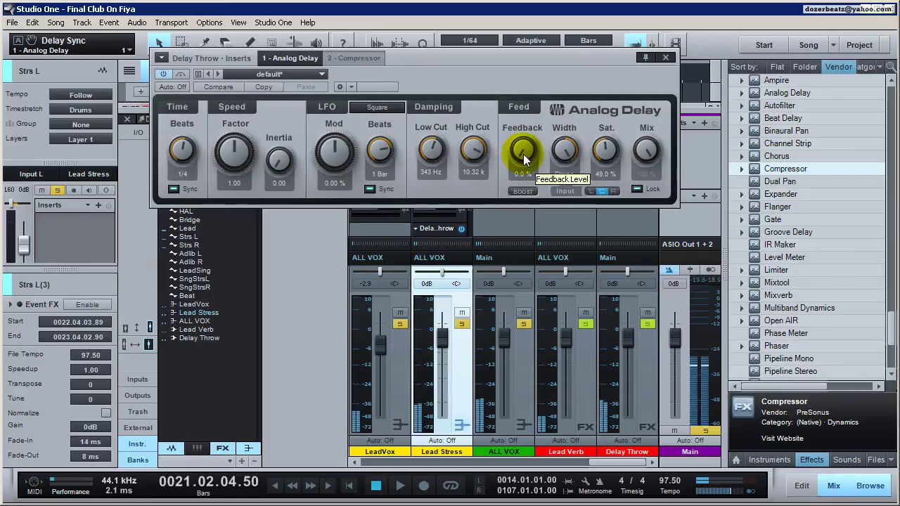
# Step: Try Analog Delay feedback levels of 30.5 % and 71.0 %, auditioning the repeats at each setting
pyautogui.moveTo(522, 154)
pyautogui.mouseDown()
pyautogui.moveTo(512, 101)
pyautogui.moveTo(532, 167)
pyautogui.mouseUp()
pyautogui.press('space')
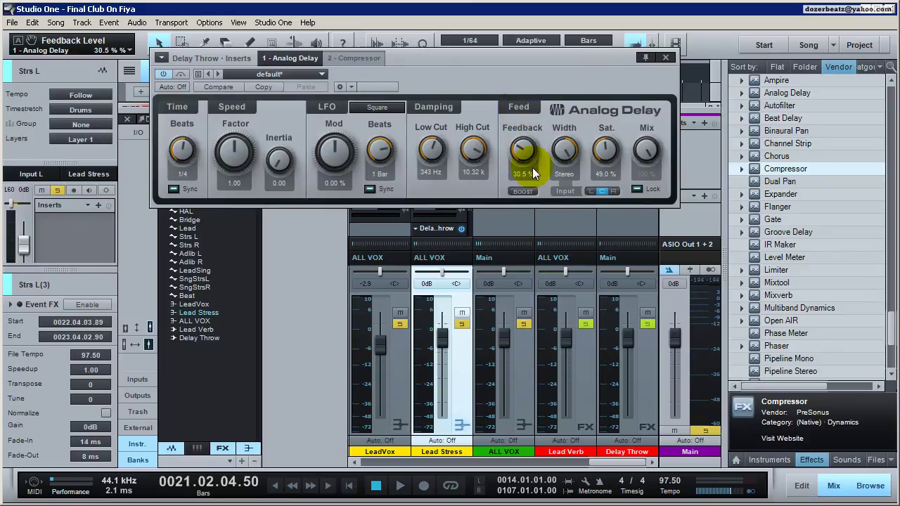
pyautogui.press('space')
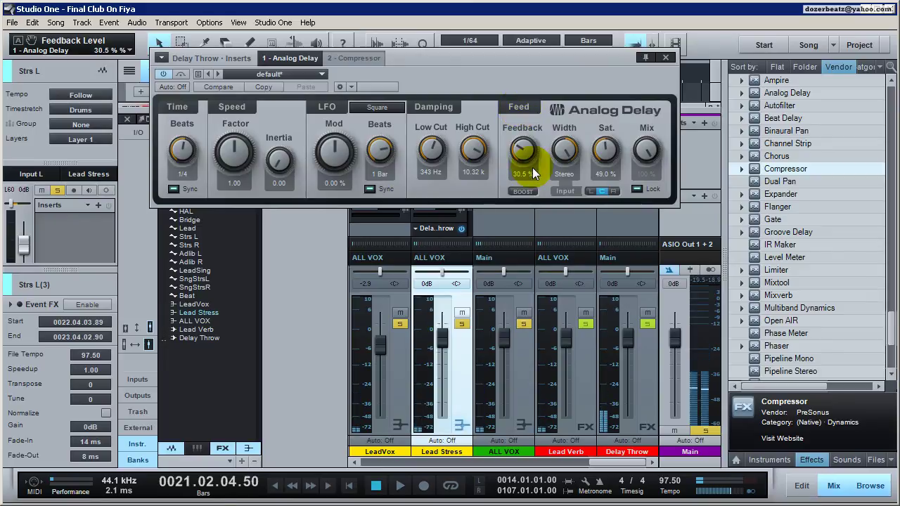
pyautogui.moveTo(532, 167); pyautogui.dragTo(523, 95)
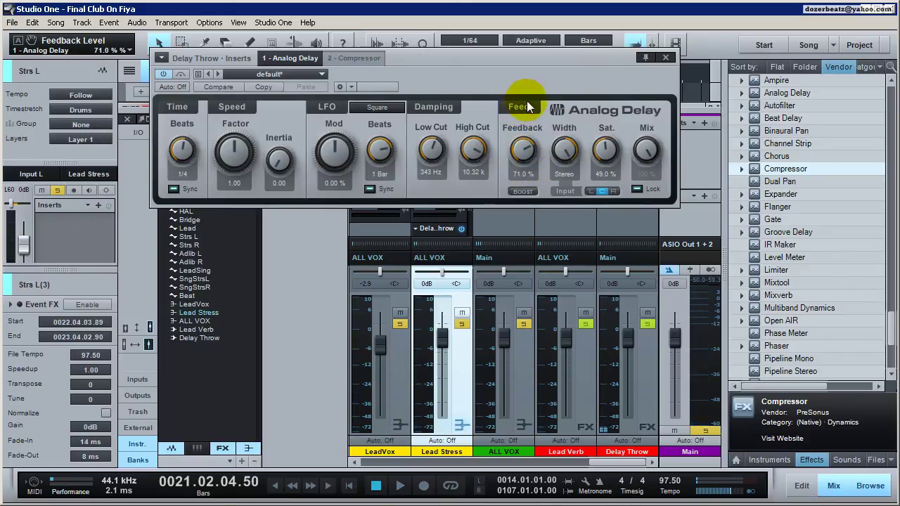
pyautogui.press('space')
pyautogui.press('space')
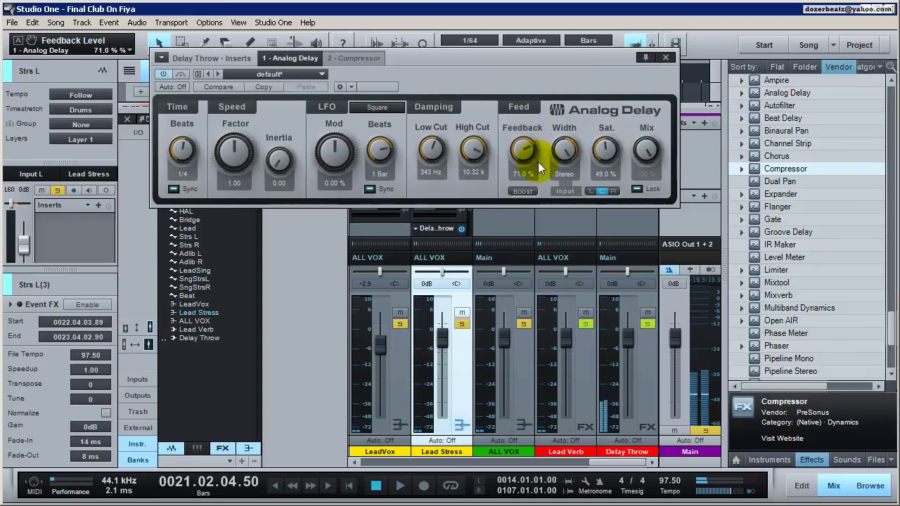
# Step: Set the Analog Delay's feedback to 100 % and audition the repeats
pyautogui.moveTo(533, 161)
pyautogui.mouseDown()
pyautogui.moveTo(524, 150)
pyautogui.moveTo(541, 151)
pyautogui.mouseUp()
pyautogui.press('space')
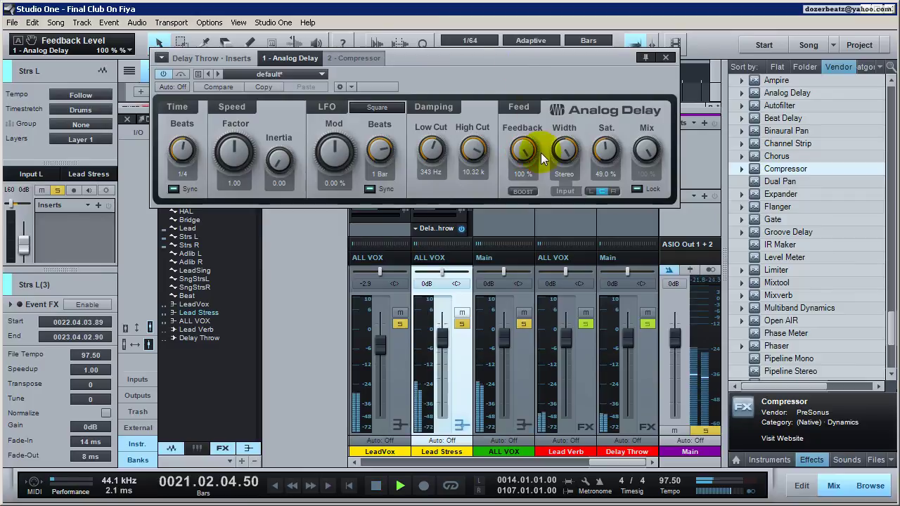
pyautogui.press('space')
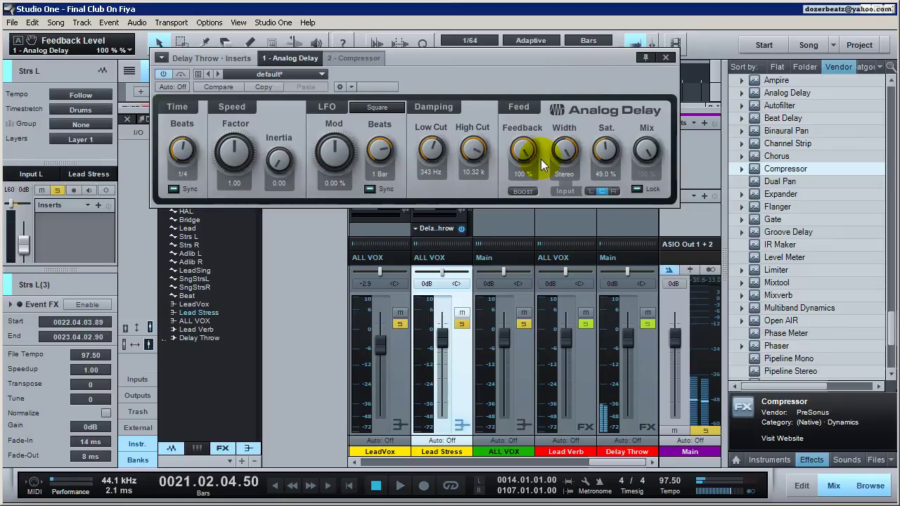
# Step: Set the Delay Throw channel's Analog Delay feedback to 23.5 %, then close the effect window and hide the mixer
pyautogui.click(523, 192)
pyautogui.moveTo(531, 176); pyautogui.dragTo(525, 239)
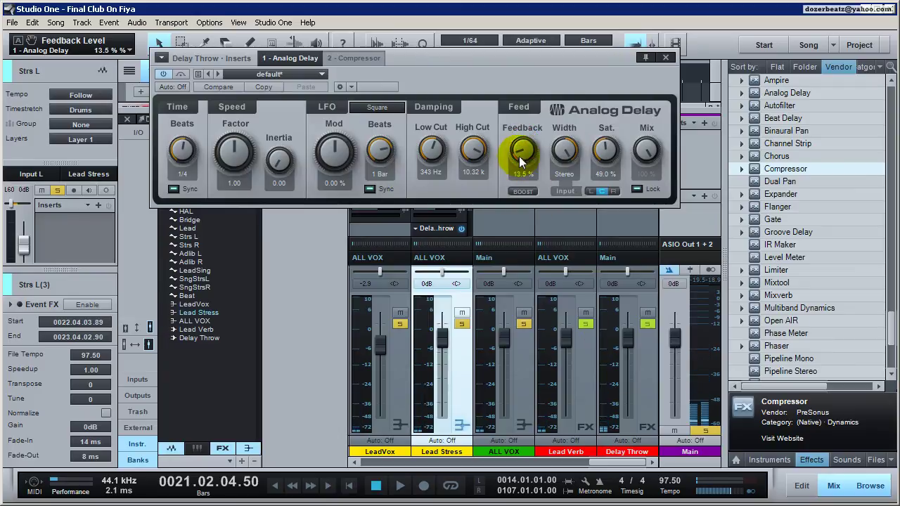
pyautogui.moveTo(521, 156)
pyautogui.mouseDown()
pyautogui.moveTo(518, 90)
pyautogui.moveTo(508, 132)
pyautogui.moveTo(518, 146)
pyautogui.moveTo(508, 70)
pyautogui.moveTo(505, 140)
pyautogui.moveTo(512, 98)
pyautogui.moveTo(523, 165)
pyautogui.mouseUp()
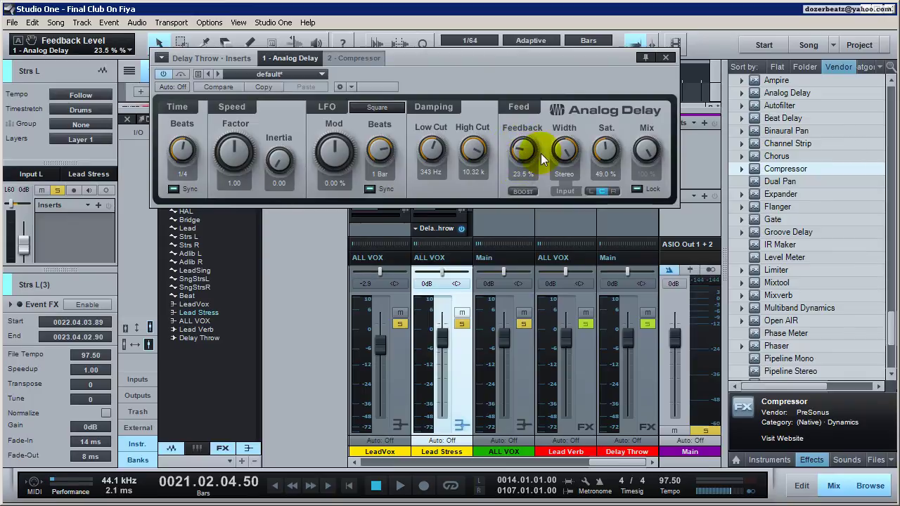
pyautogui.click(666, 57)
pyautogui.click(833, 485)
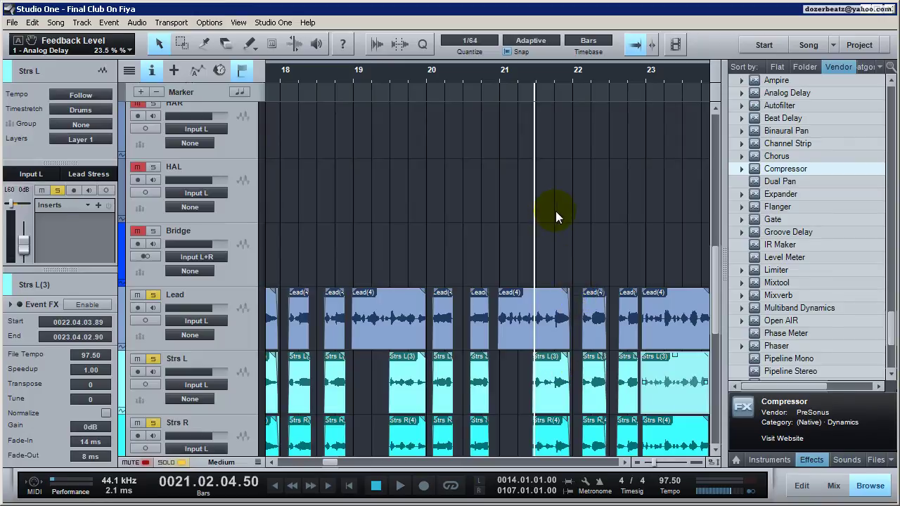
# Step: Audition the soloed vocals from the middle of bar 21 and from the third beat of bar 22
pyautogui.press('space')
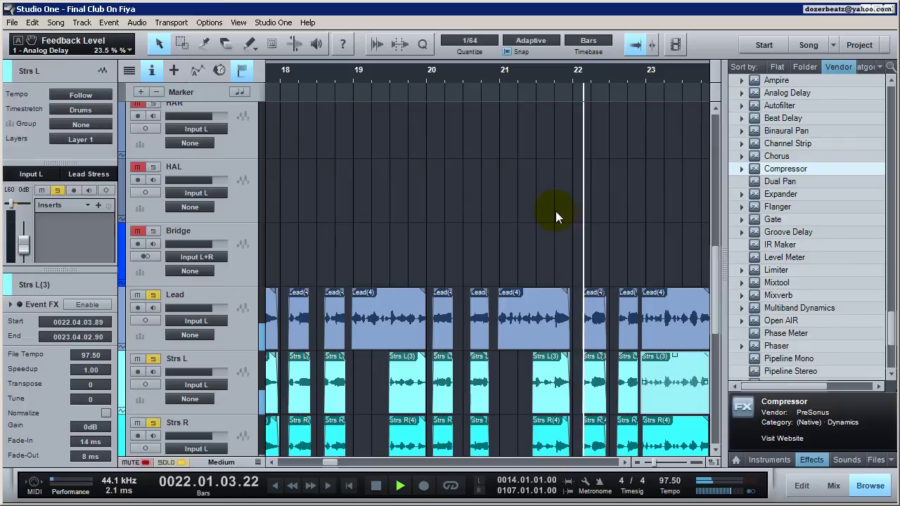
pyautogui.press('space')
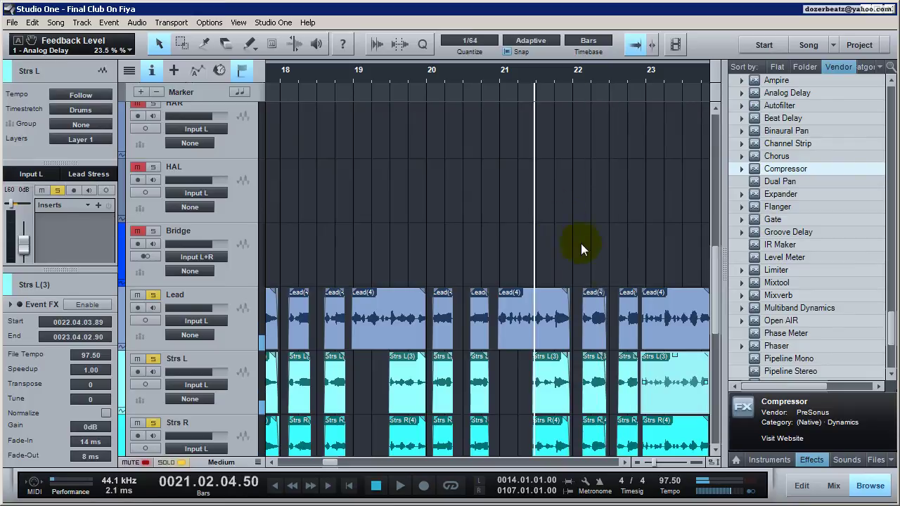
pyautogui.click(610, 82)
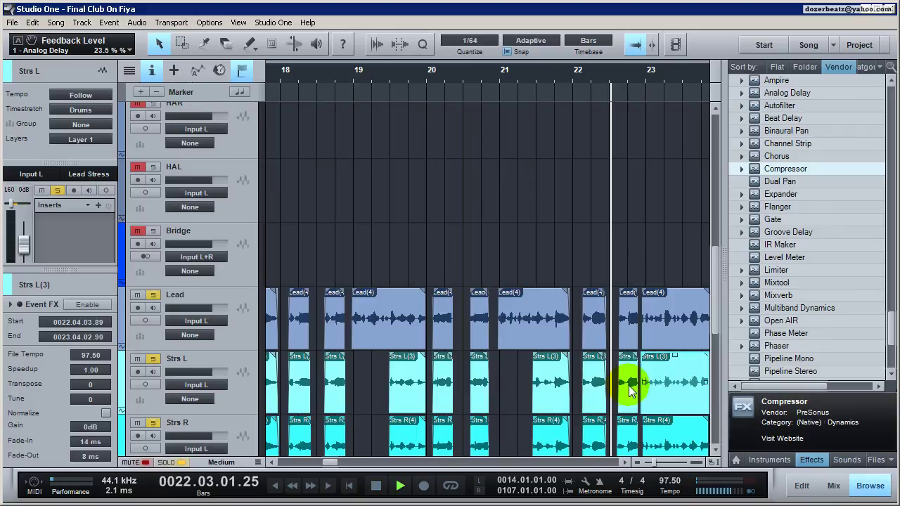
pyautogui.press('space')
pyautogui.press('space')
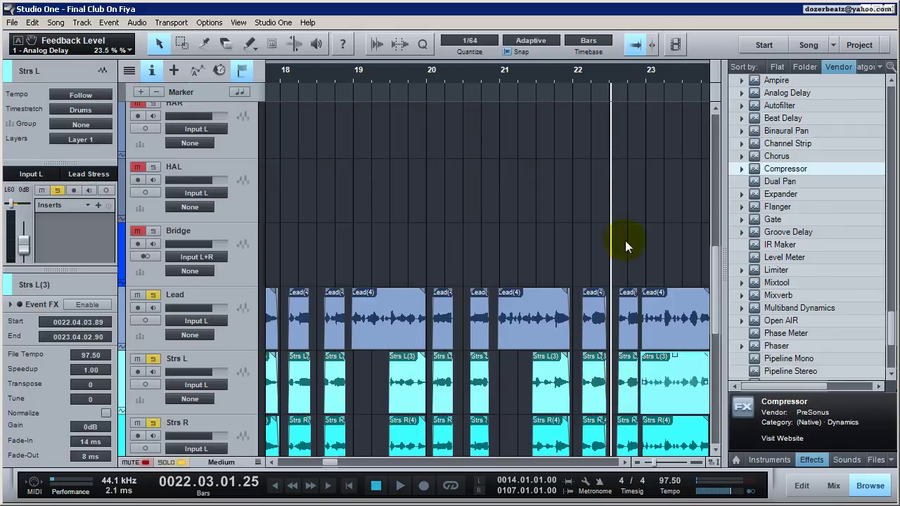
# Step: Place the playhead on the short phrase late in bar 22 and inspect the Lead Stress bus's sends in the mixer
pyautogui.moveTo(612, 73); pyautogui.dragTo(612, 99)
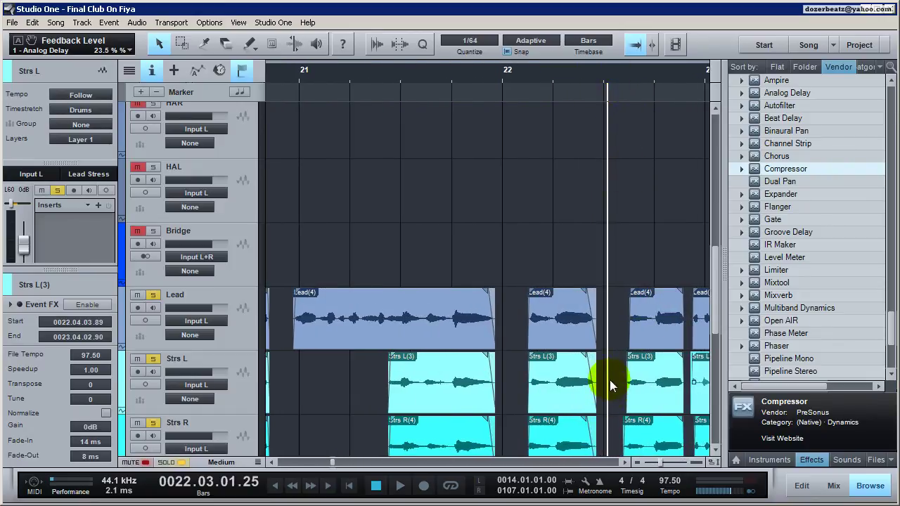
pyautogui.click(632, 78)
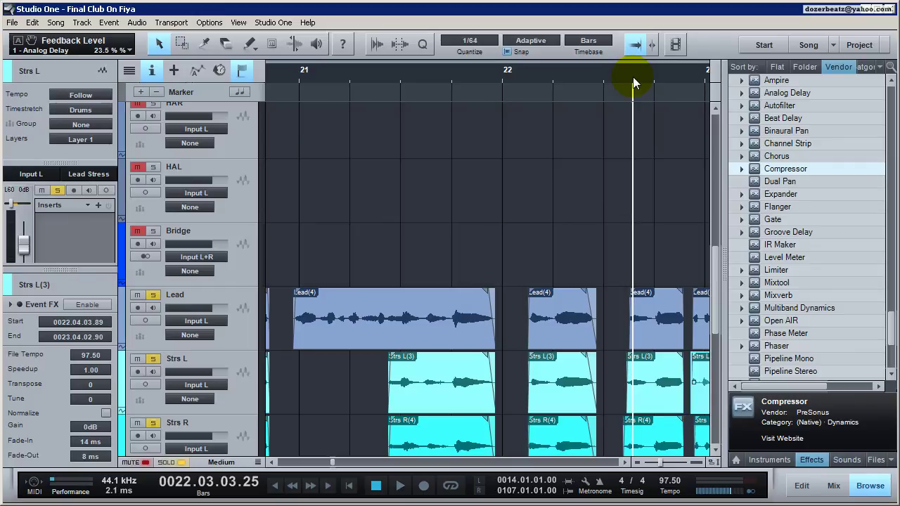
pyautogui.moveTo(659, 464); pyautogui.dragTo(650, 464)
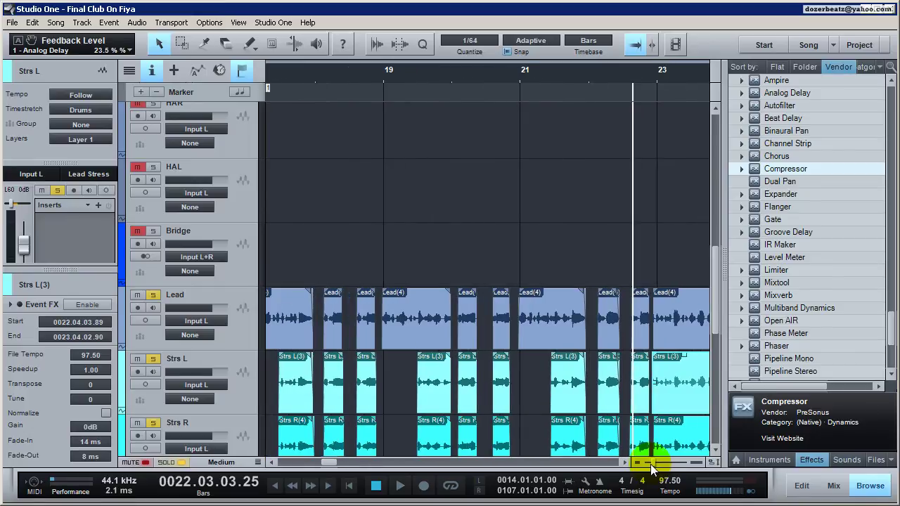
pyautogui.click(834, 490)
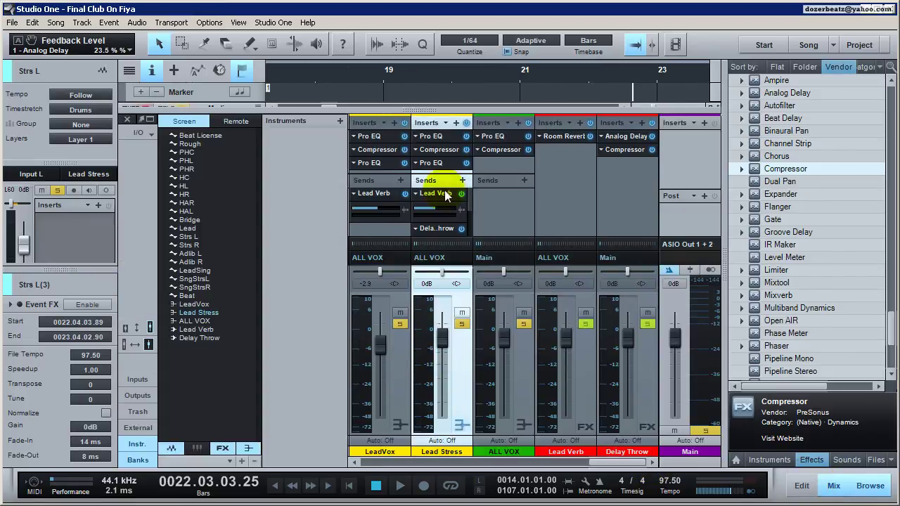
pyautogui.scroll(-2, 470, 211)
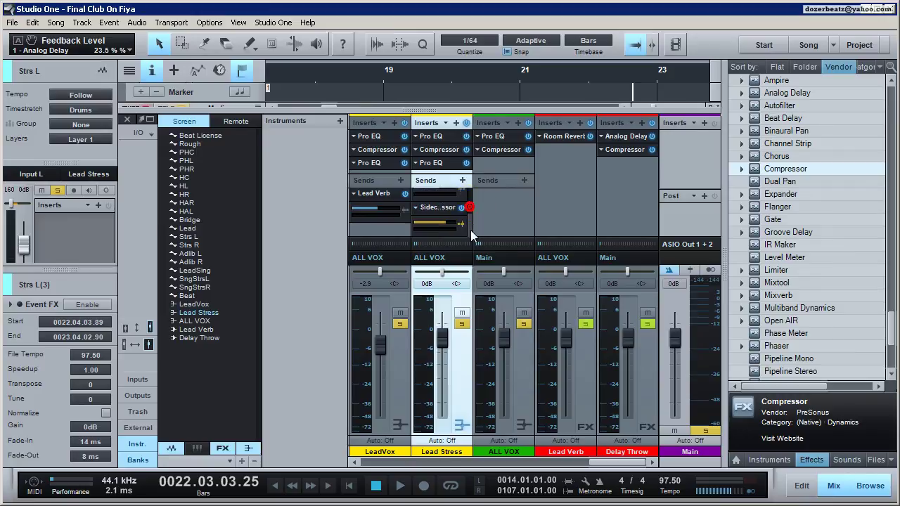
pyautogui.click(833, 485)
# Step: Play the soloed vocals from the start of bar 21 into bar 23 to hear the ducked delay
pyautogui.click(529, 75)
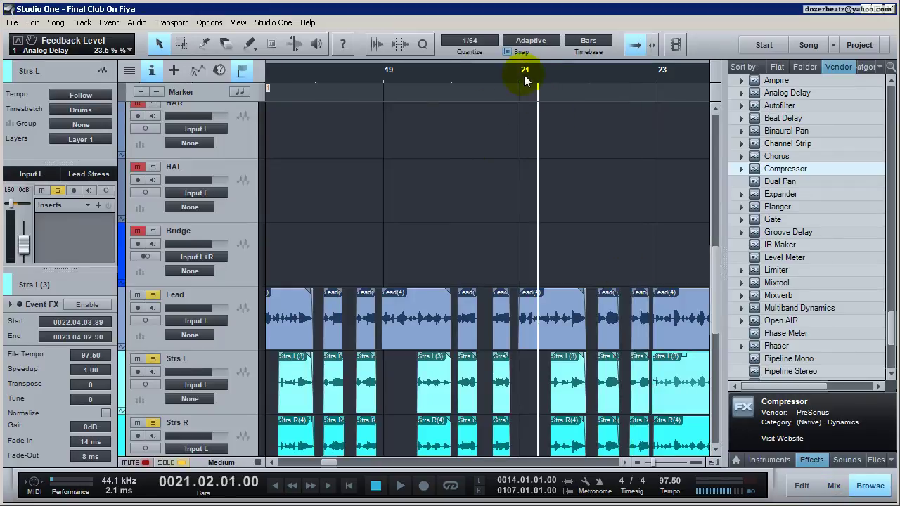
pyautogui.click(522, 75)
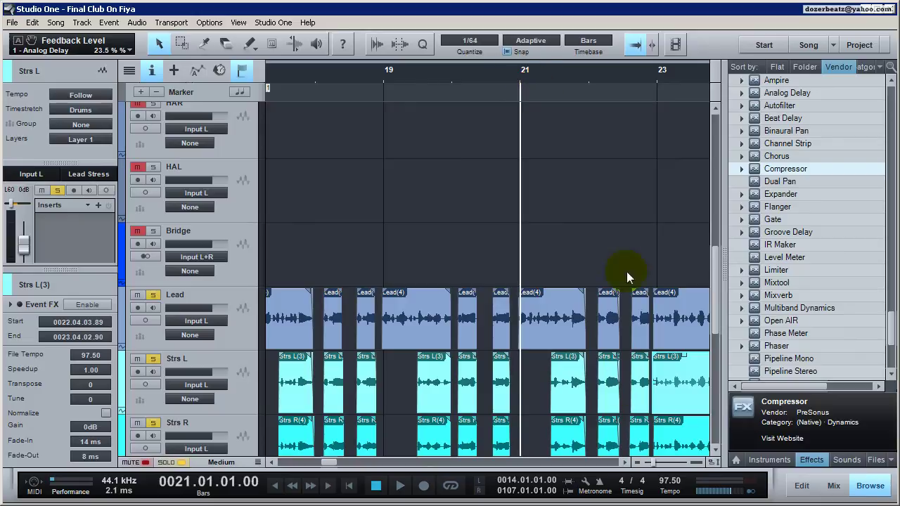
pyautogui.click(624, 76)
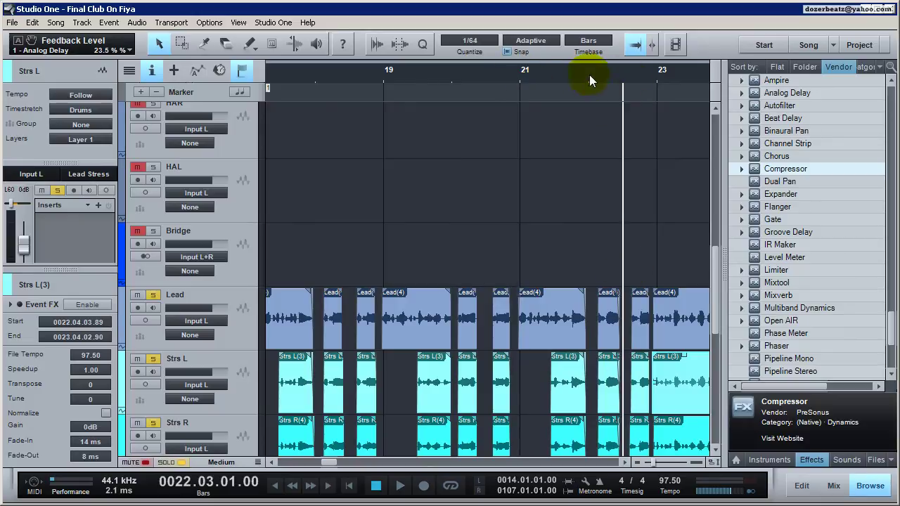
pyautogui.click(639, 75)
pyautogui.click(518, 77)
pyautogui.press('space')
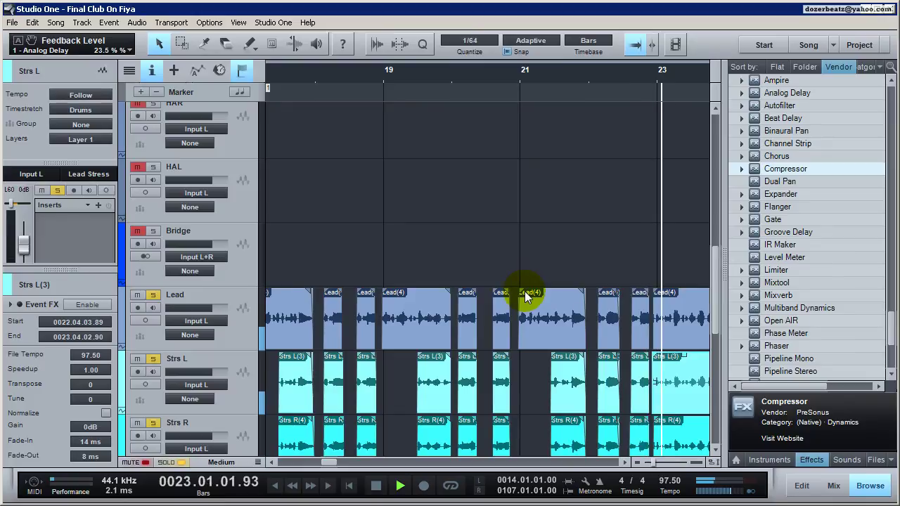
pyautogui.press('space')
# Step: Select the Strs L and Strs R tracks and audition the vocals from bar 23 beat 2 and bar 24 beat 3
pyautogui.moveTo(330, 464); pyautogui.dragTo(340, 464)
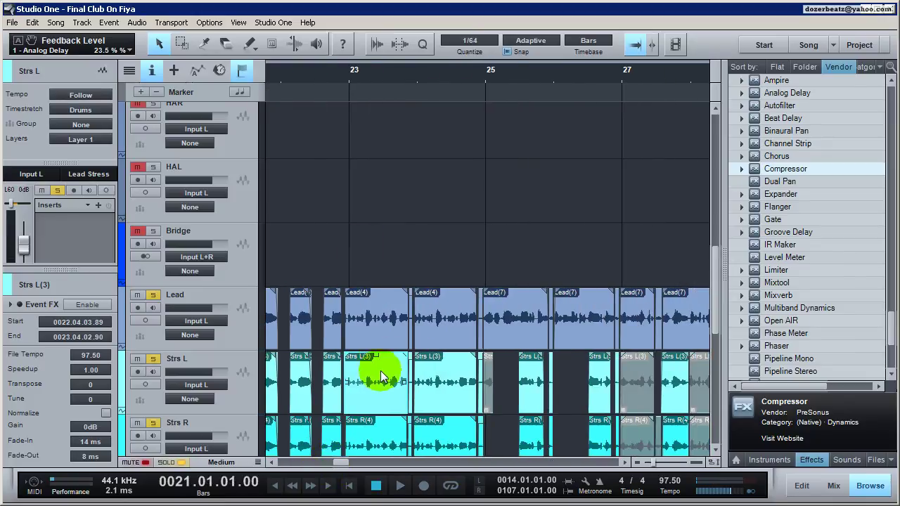
pyautogui.click(366, 76)
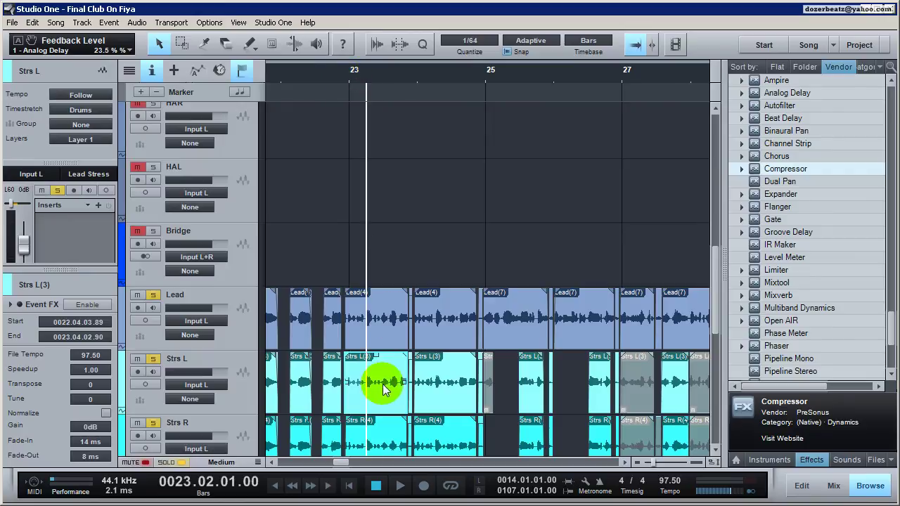
pyautogui.click(443, 383)
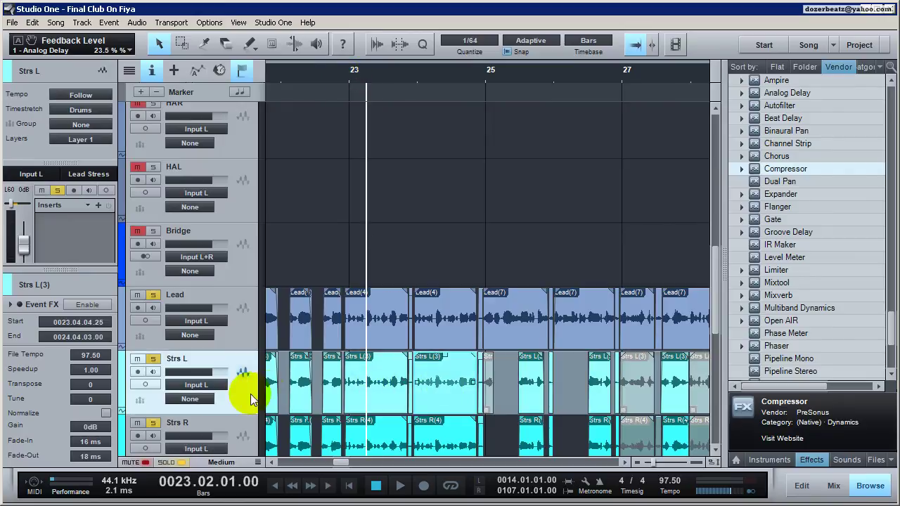
pyautogui.click(241, 427)
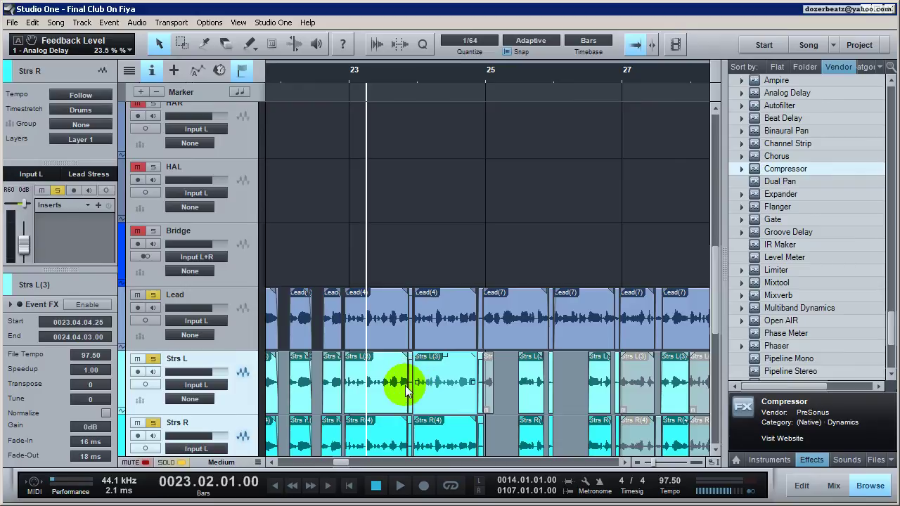
pyautogui.press('space')
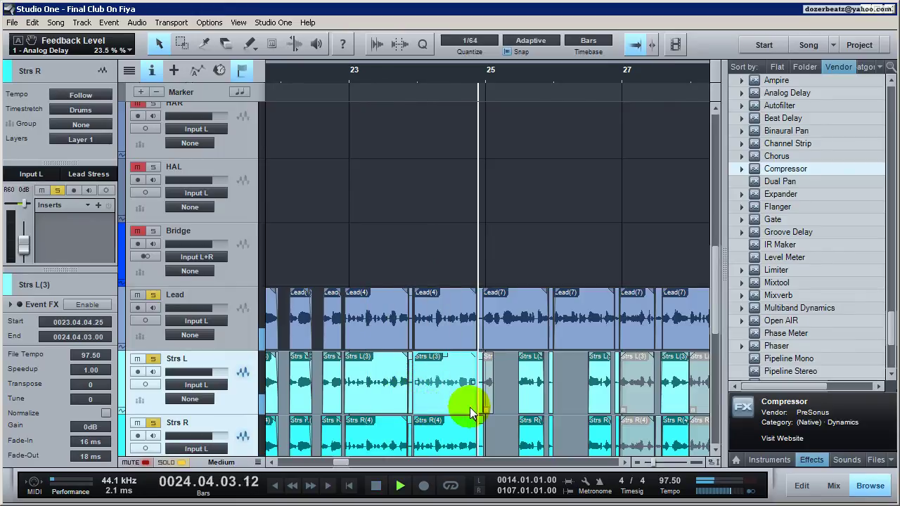
pyautogui.press('space')
pyautogui.click(449, 72)
pyautogui.press('space')
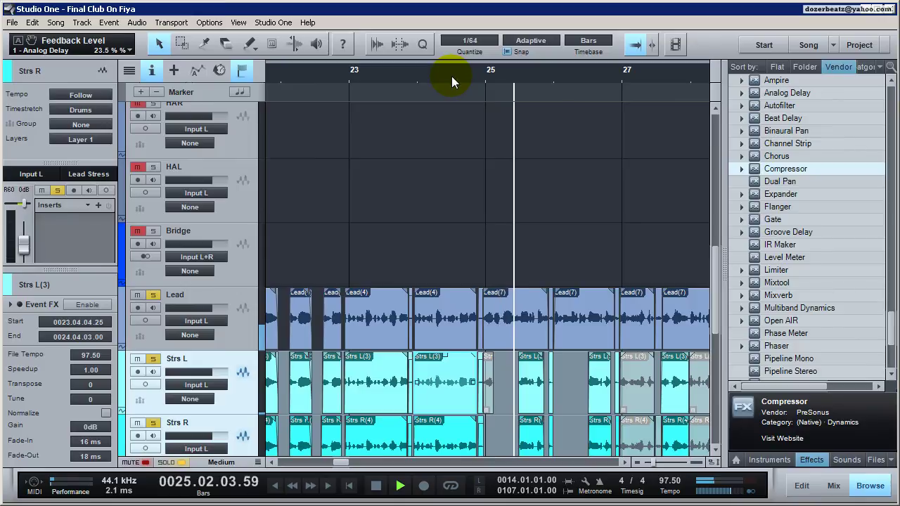
pyautogui.press('space')
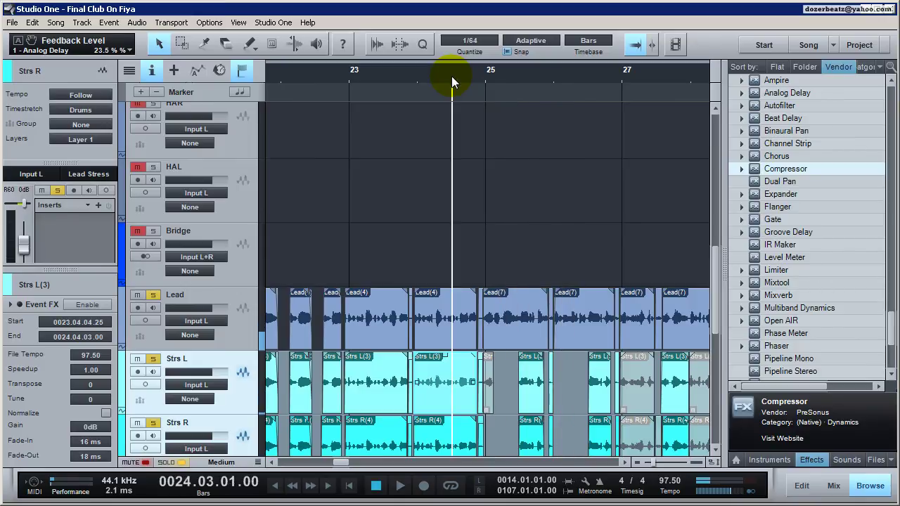
# Step: Select the Delay Throw channel in the mixer and change its output routing
pyautogui.click(834, 492)
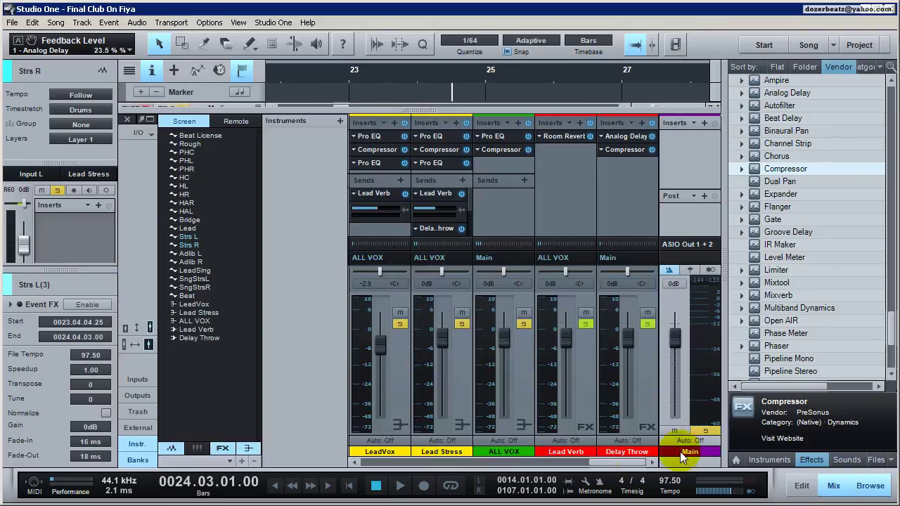
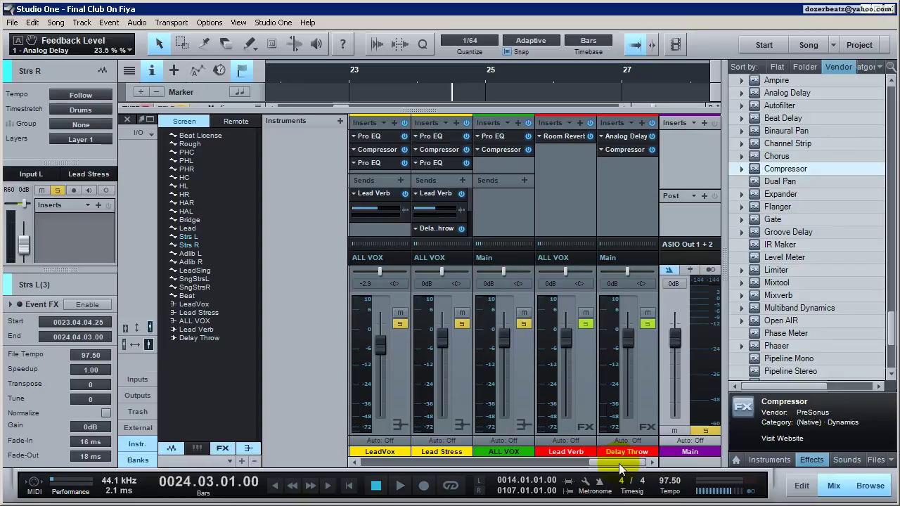
pyautogui.click(625, 451)
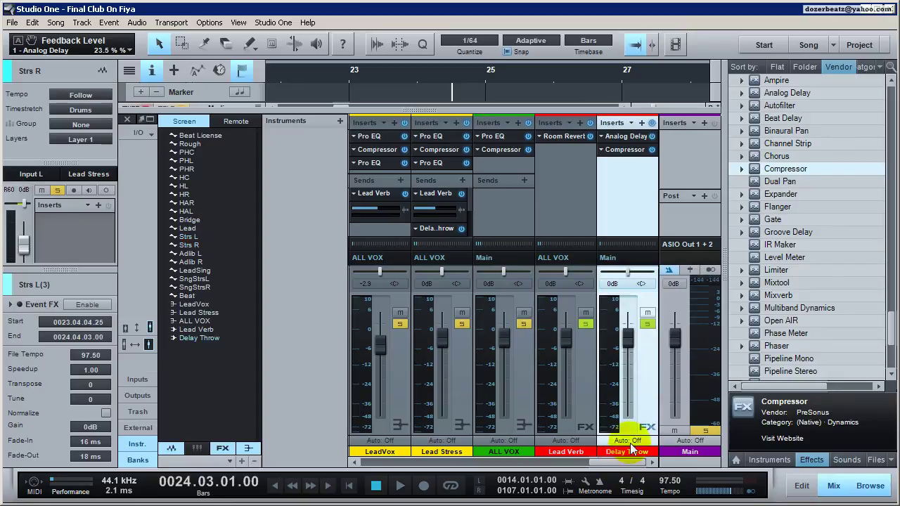
pyautogui.click(607, 258)
pyautogui.click(639, 285)
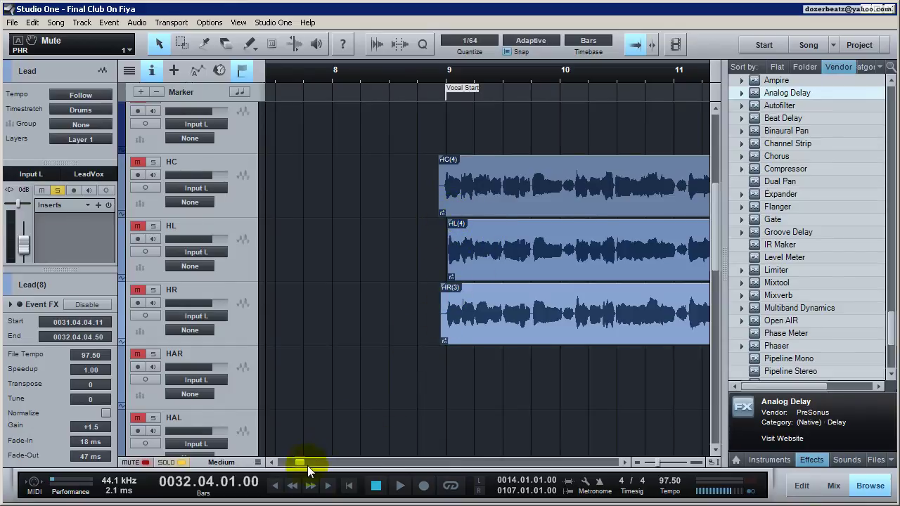
# Step: Add an Analog Delay as an event effect on the last Lead event before the Hook 1 marker
pyautogui.moveTo(298, 465); pyautogui.dragTo(359, 474)
pyautogui.scroll(-4, 463, 323)
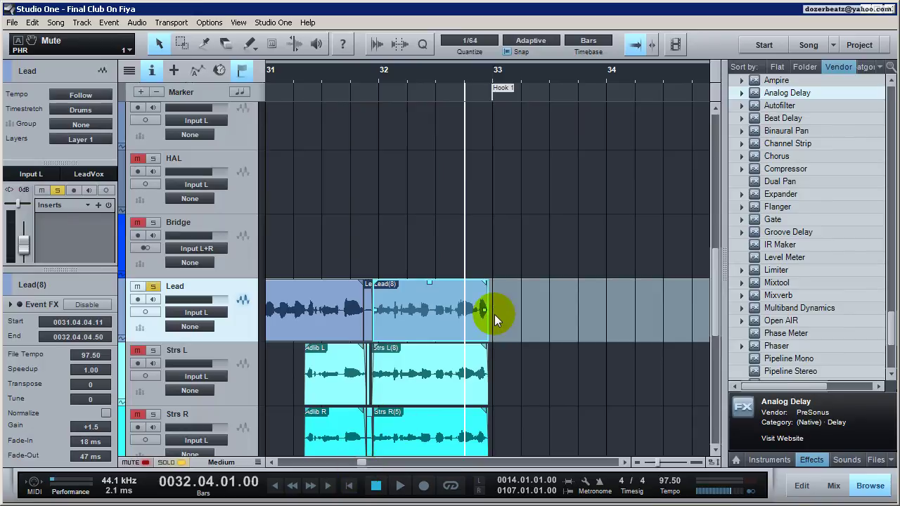
pyautogui.click(459, 367)
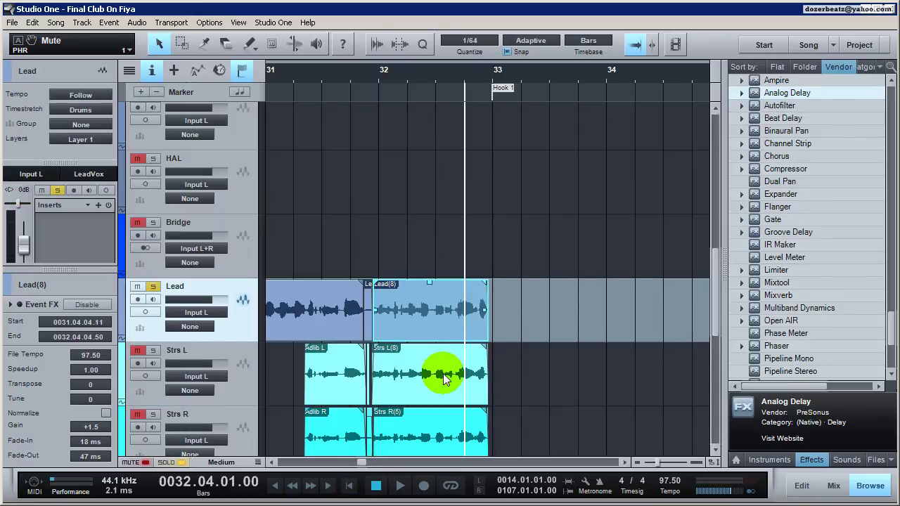
pyautogui.click(444, 380)
pyautogui.click(436, 324)
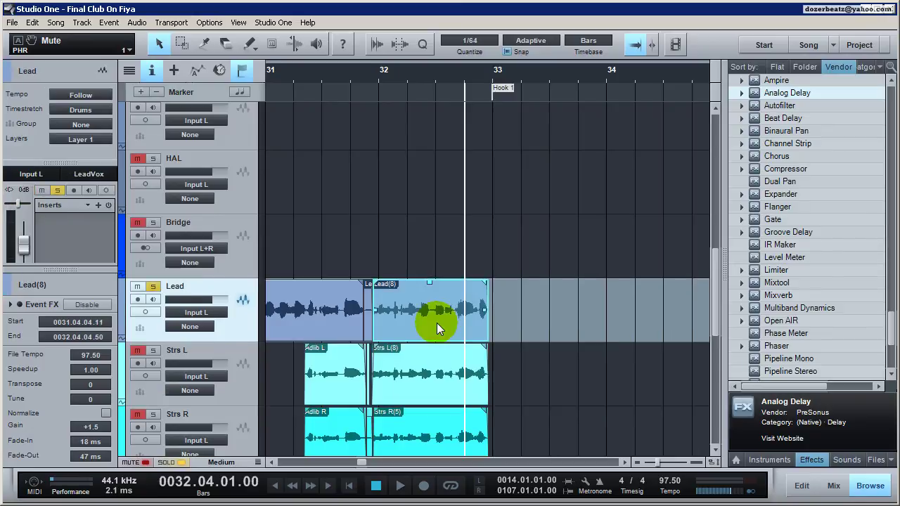
pyautogui.click(454, 325)
pyautogui.click(331, 305)
pyautogui.click(399, 314)
pyautogui.click(11, 304)
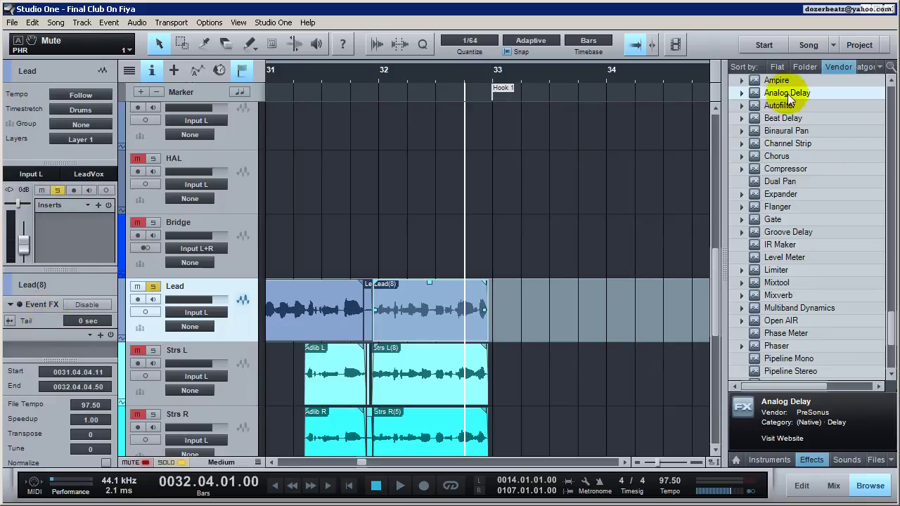
pyautogui.moveTo(777, 93); pyautogui.dragTo(72, 354)
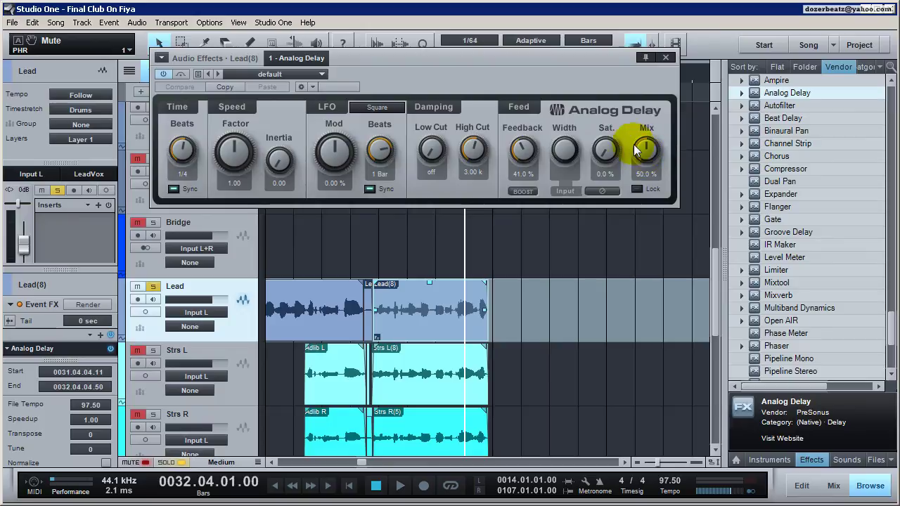
# Step: Set the event's Analog Delay to 61.0 % saturation, 7.83 k high cut and 280 Hz low cut, then close its window
pyautogui.moveTo(601, 149); pyautogui.dragTo(602, 65)
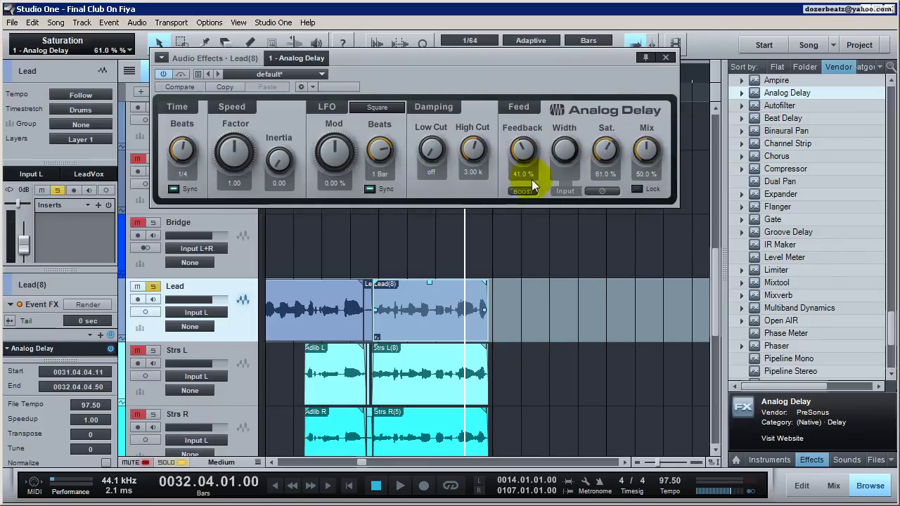
pyautogui.moveTo(474, 155); pyautogui.dragTo(478, 123)
pyautogui.moveTo(431, 149); pyautogui.dragTo(428, 85)
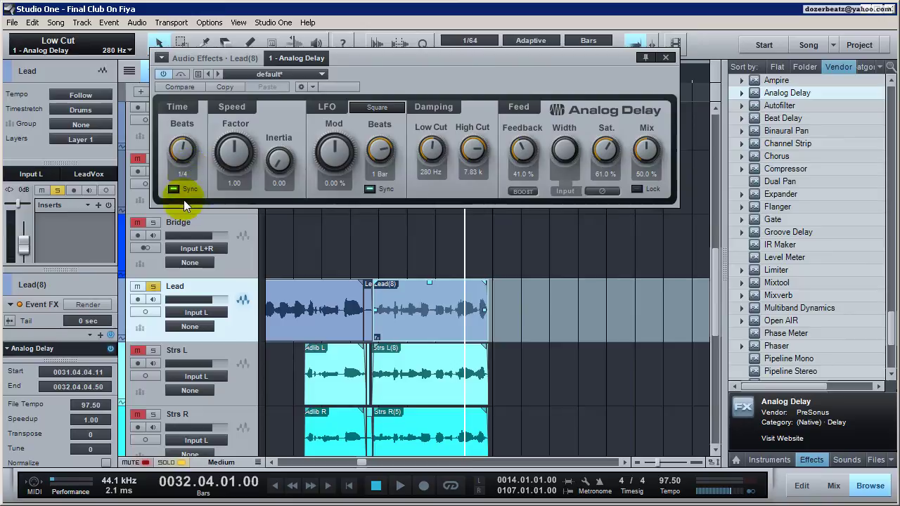
pyautogui.click(665, 57)
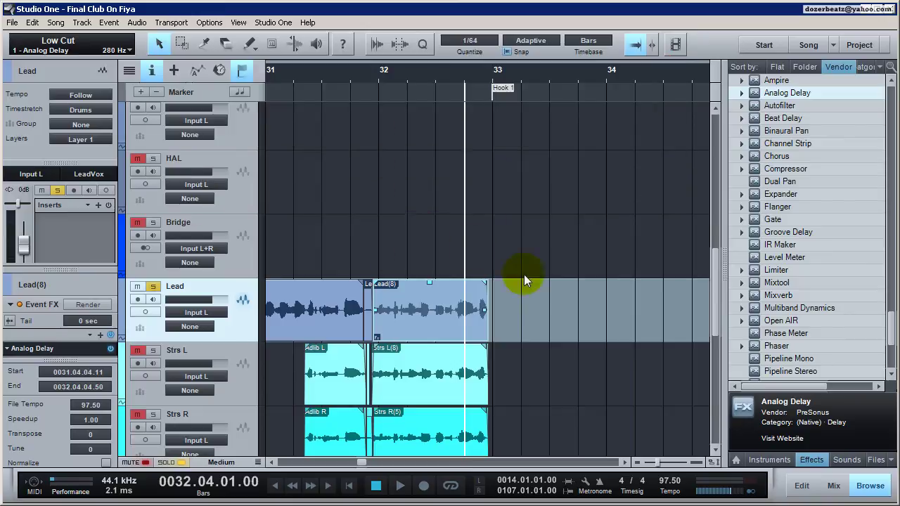
# Step: Play the Lead phrase from the start of bar 32 twice to judge its event delay
pyautogui.click(386, 83)
pyautogui.press('space')
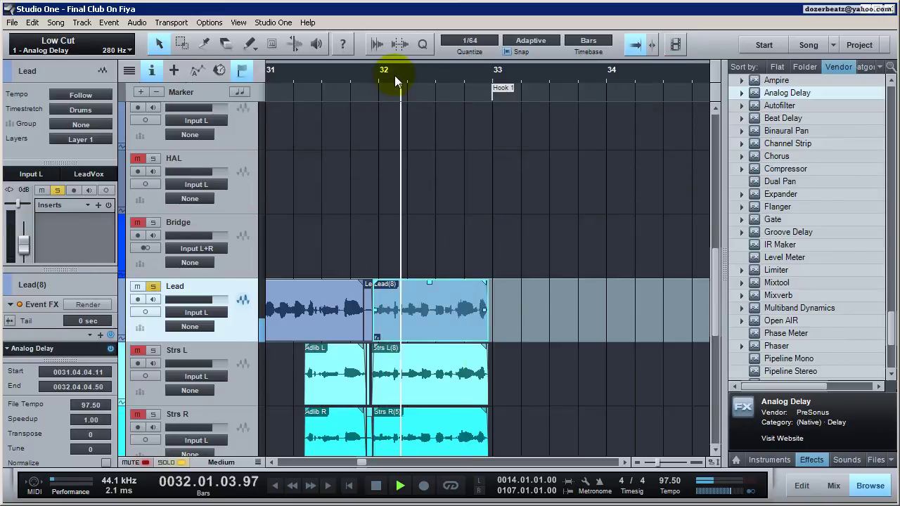
pyautogui.press('space')
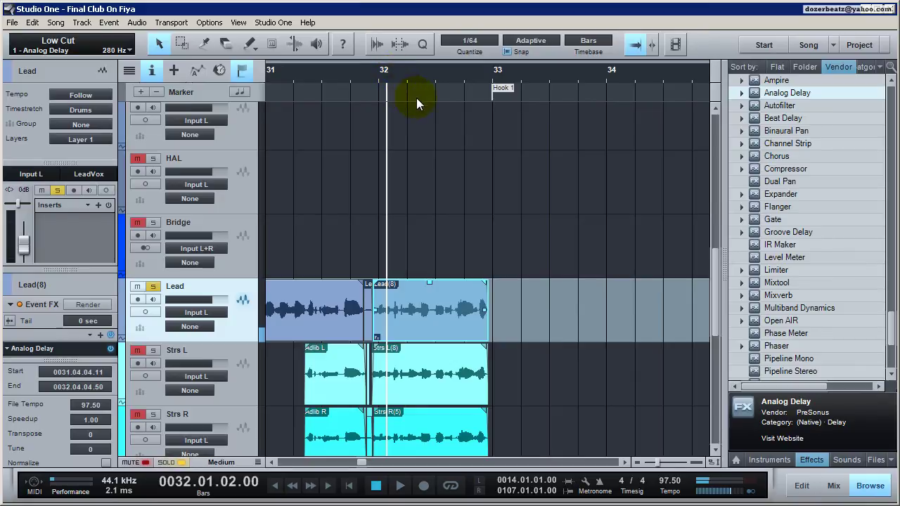
pyautogui.press('space')
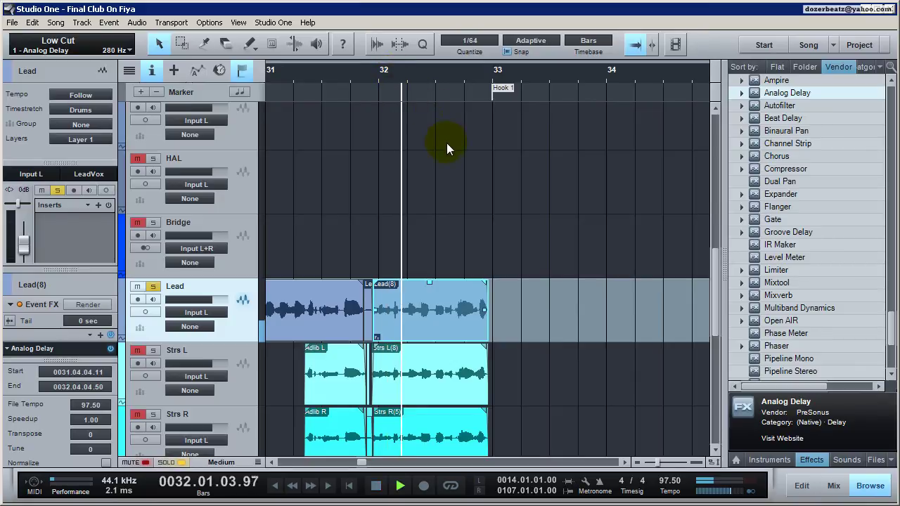
pyautogui.press('space')
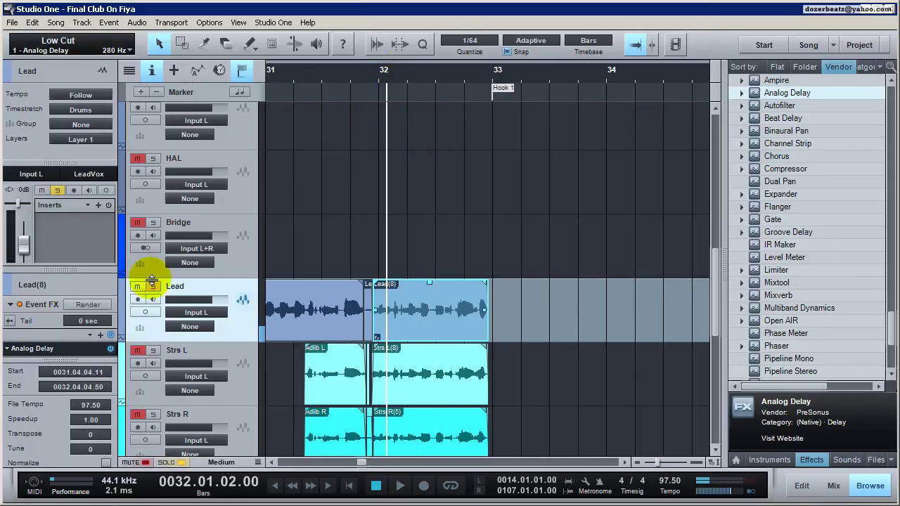
# Step: Reopen the Lead event's Analog Delay, set its mix to 27.0 %, and close the effect window
pyautogui.doubleClick(25, 348)
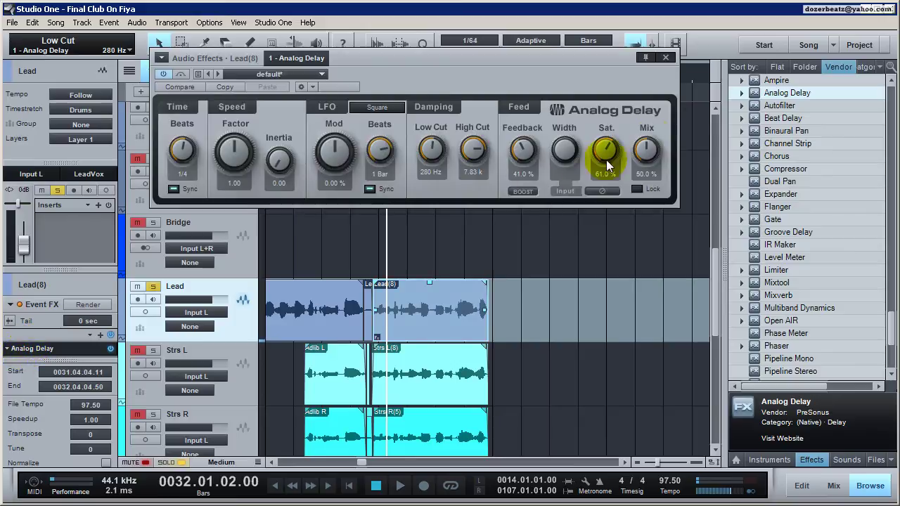
pyautogui.moveTo(647, 148); pyautogui.dragTo(635, 178)
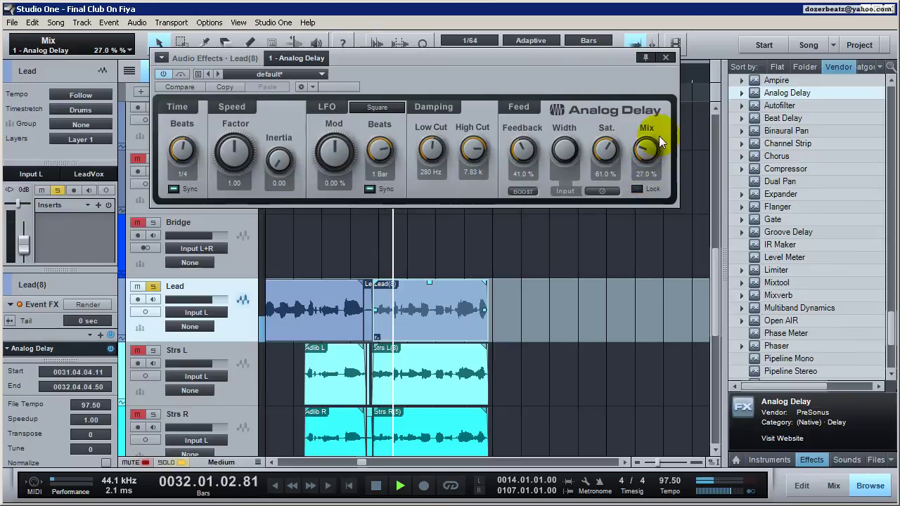
pyautogui.click(665, 58)
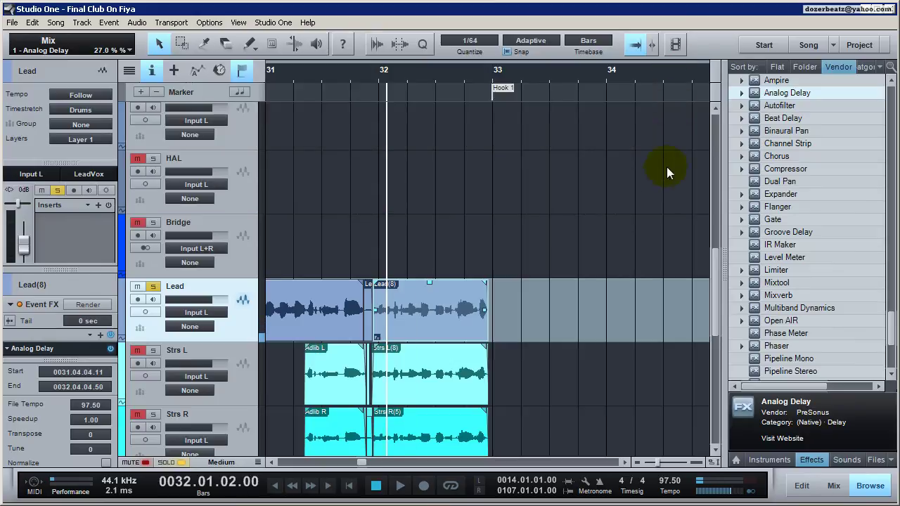
# Step: Compare the untreated Lead event from bar 31 beat 2 with the delayed event from bar 32 by playing both
pyautogui.click(308, 301)
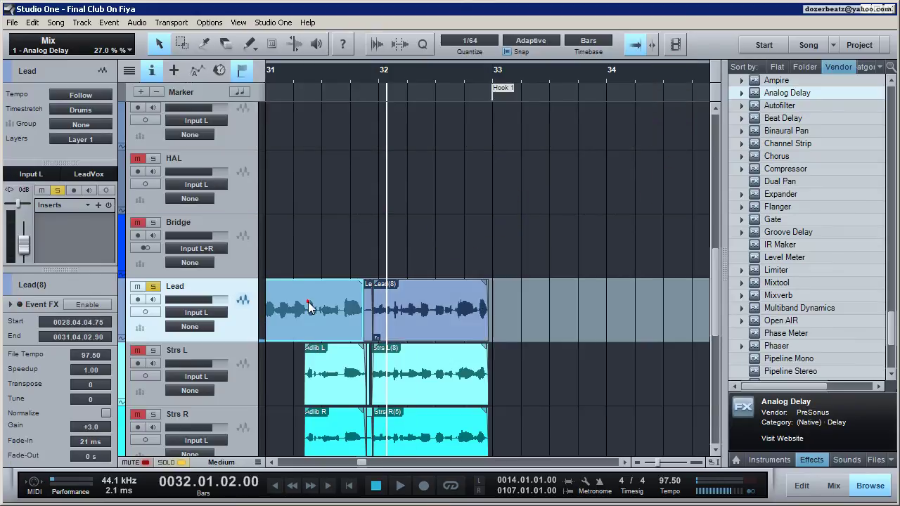
pyautogui.click(312, 82)
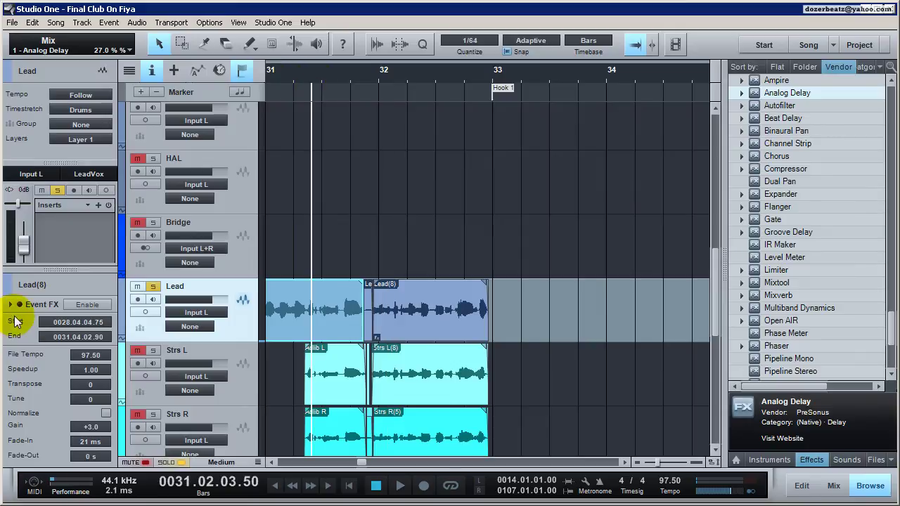
pyautogui.press('space')
pyautogui.press('space')
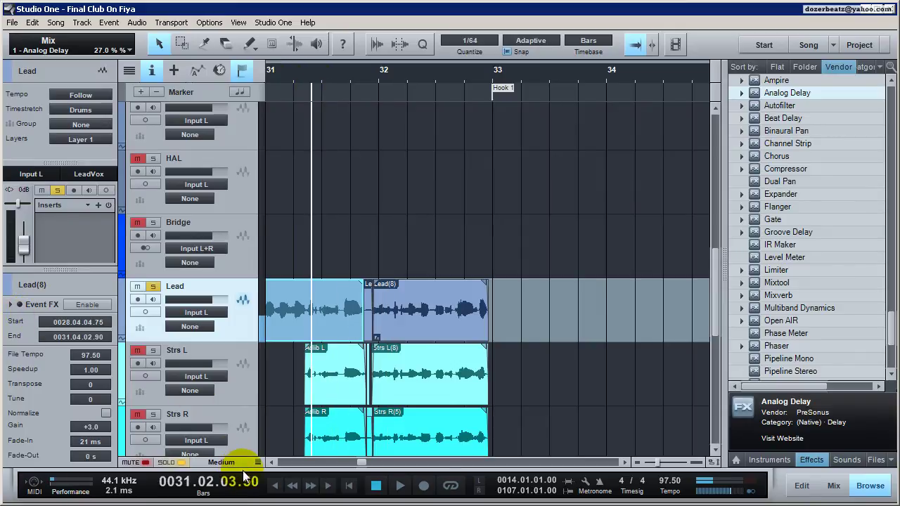
pyautogui.click(405, 87)
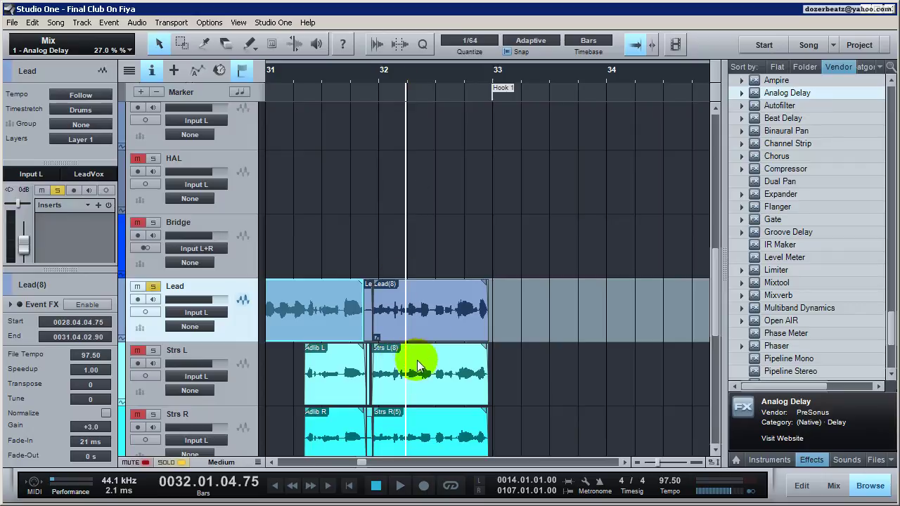
pyautogui.press('space')
pyautogui.press('space')
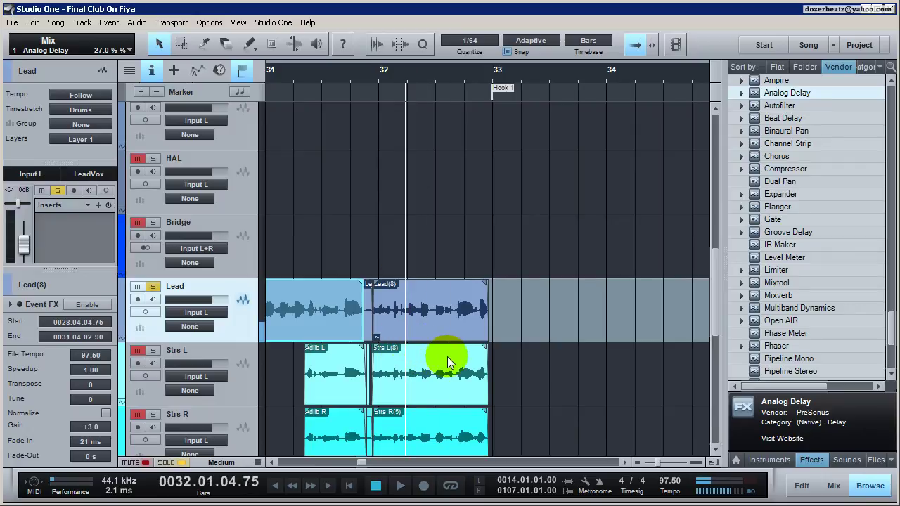
# Step: Remove the Analog Delay from the last Lead event before the Hook 1 marker
pyautogui.click(459, 324)
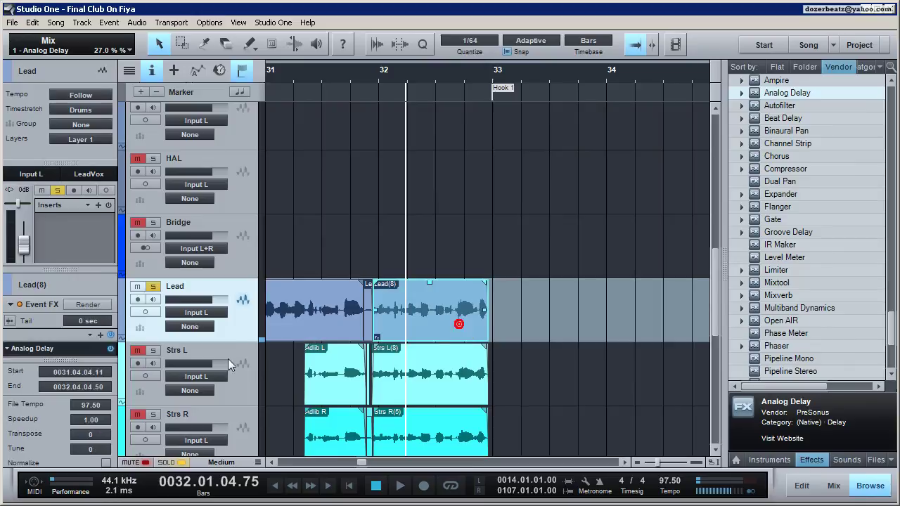
pyautogui.rightClick(77, 350)
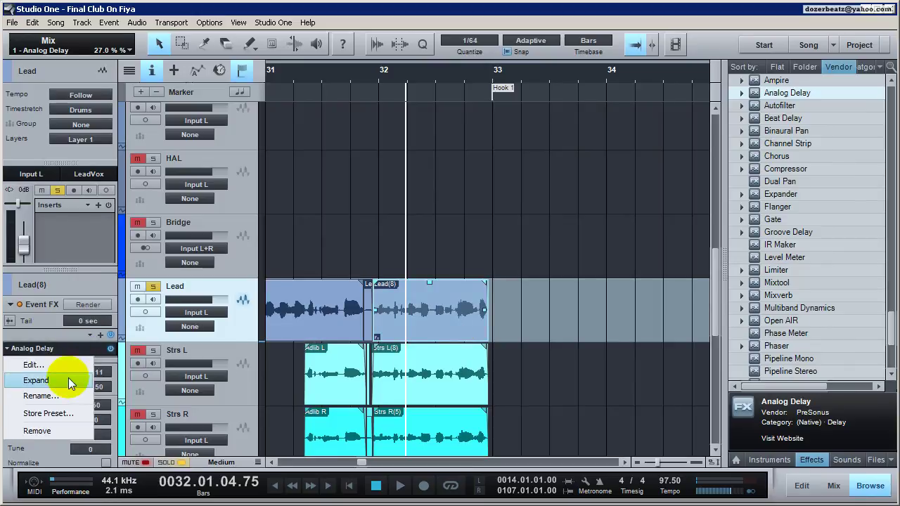
pyautogui.click(59, 427)
pyautogui.click(412, 332)
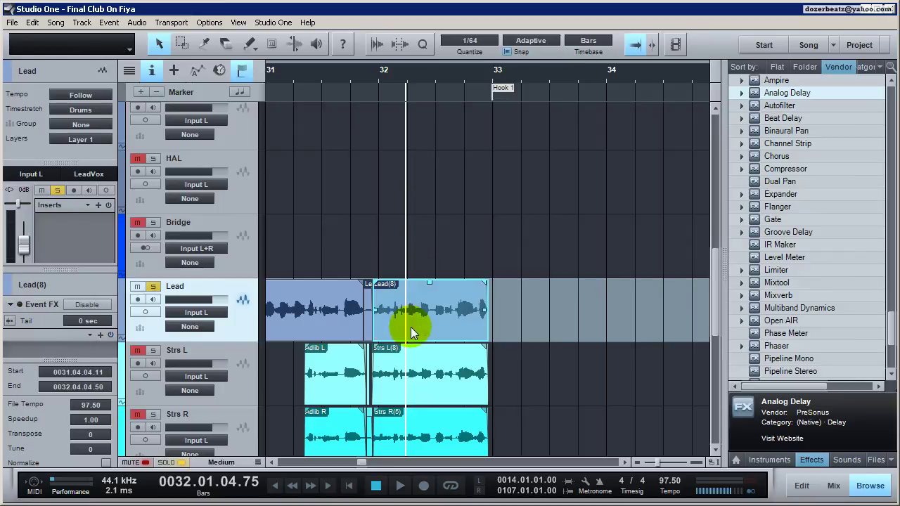
# Step: Locate the final word before Hook 1 by ear and split the Lead event at 32.04.03.00 to isolate it
pyautogui.click(466, 302)
pyautogui.click(480, 79)
pyautogui.click(476, 79)
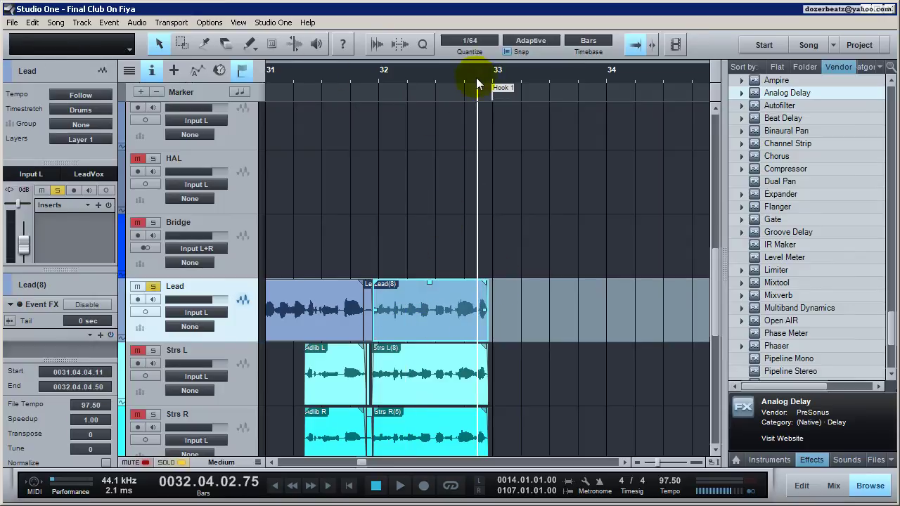
pyautogui.press('space')
pyautogui.press('space')
pyautogui.click(208, 52)
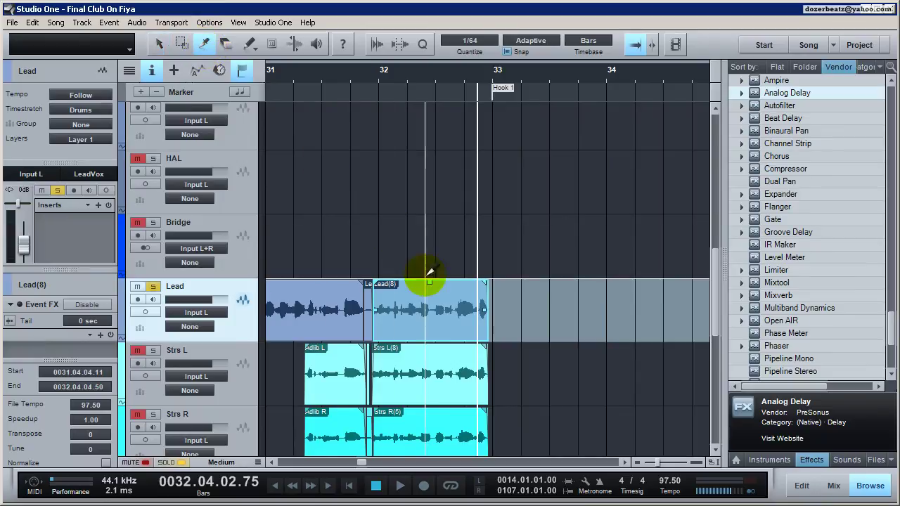
pyautogui.click(482, 318)
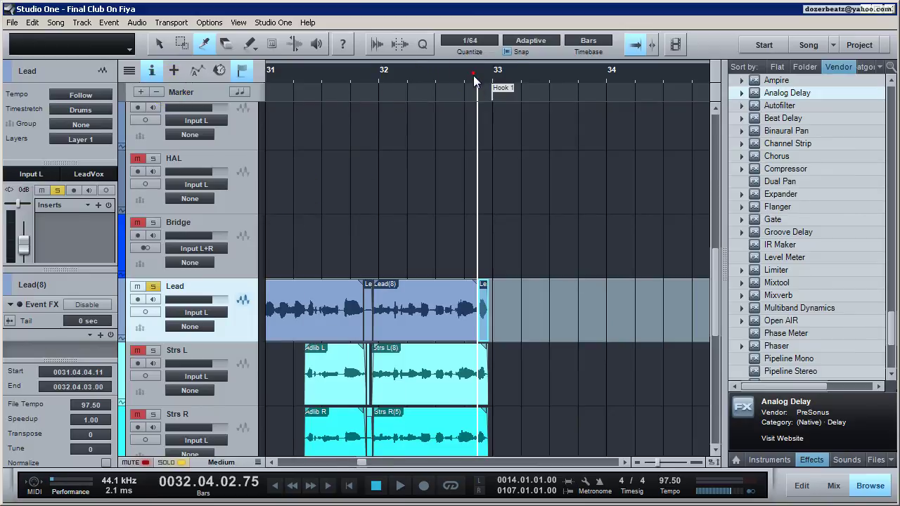
pyautogui.scroll(3, 474, 87)
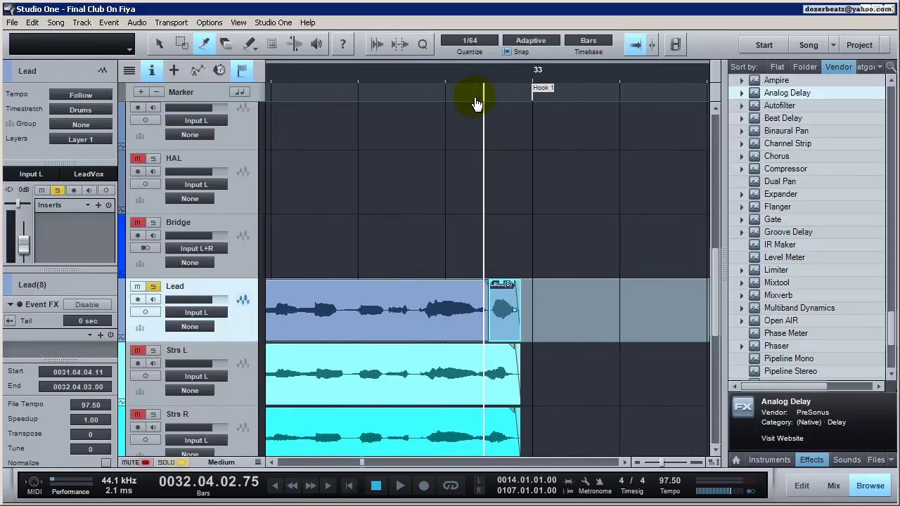
pyautogui.click(159, 44)
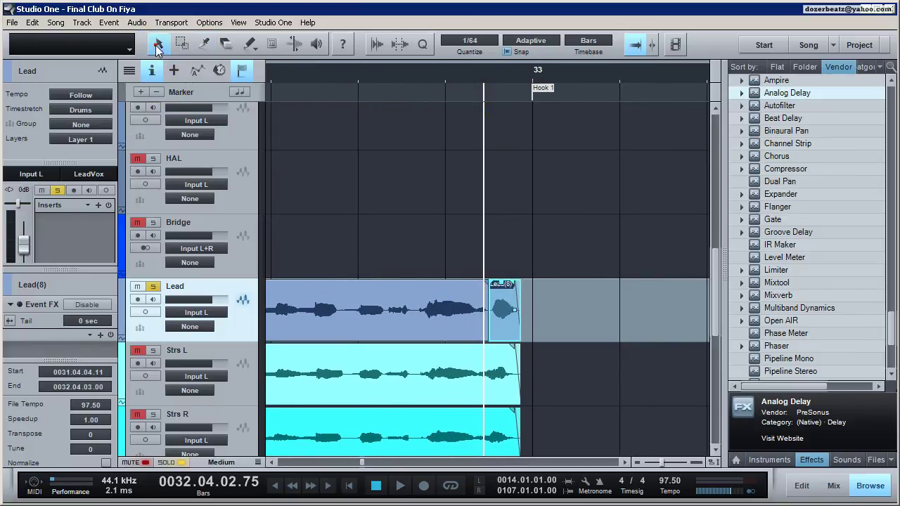
# Step: Add an Analog Delay as an event effect on only the short Lead event holding the final word
pyautogui.click(498, 316)
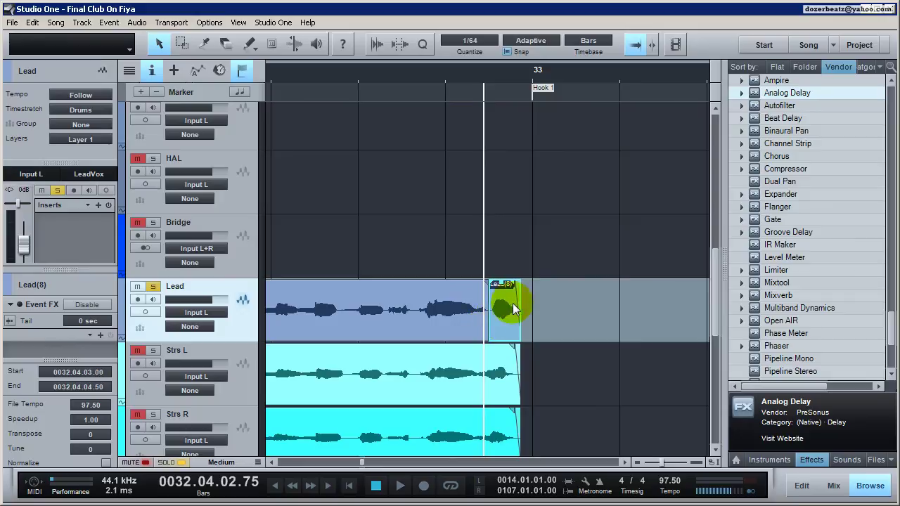
pyautogui.click(458, 312)
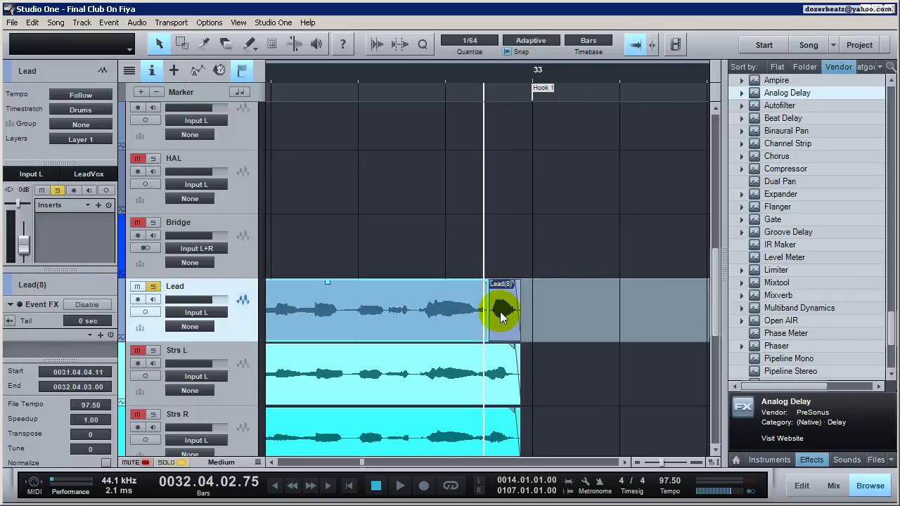
pyautogui.click(499, 312)
pyautogui.moveTo(786, 93); pyautogui.dragTo(78, 350)
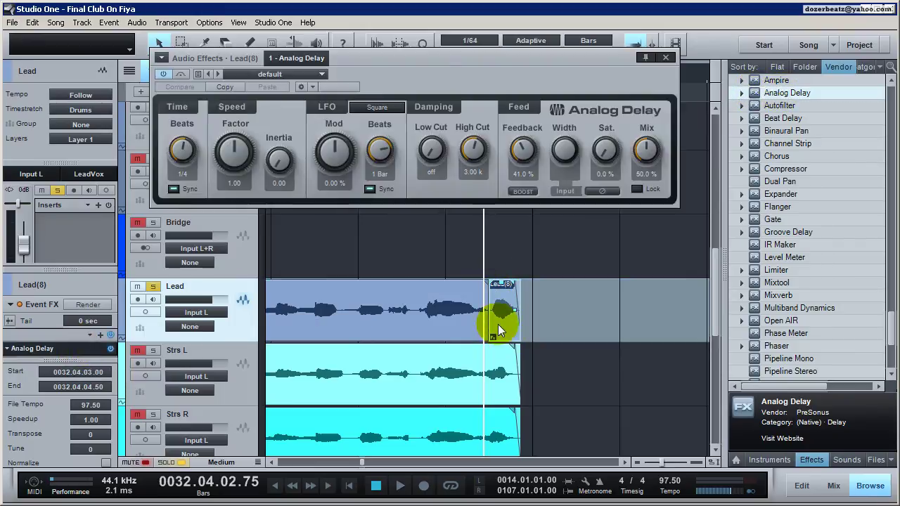
# Step: Set the delay to 19.5 % mix, 61.0 % saturation, 19.0 % feedback, 10.13 k high cut and 229 Hz low cut, then close its window
pyautogui.moveTo(645, 150); pyautogui.dragTo(644, 200)
pyautogui.moveTo(604, 150); pyautogui.dragTo(601, 69)
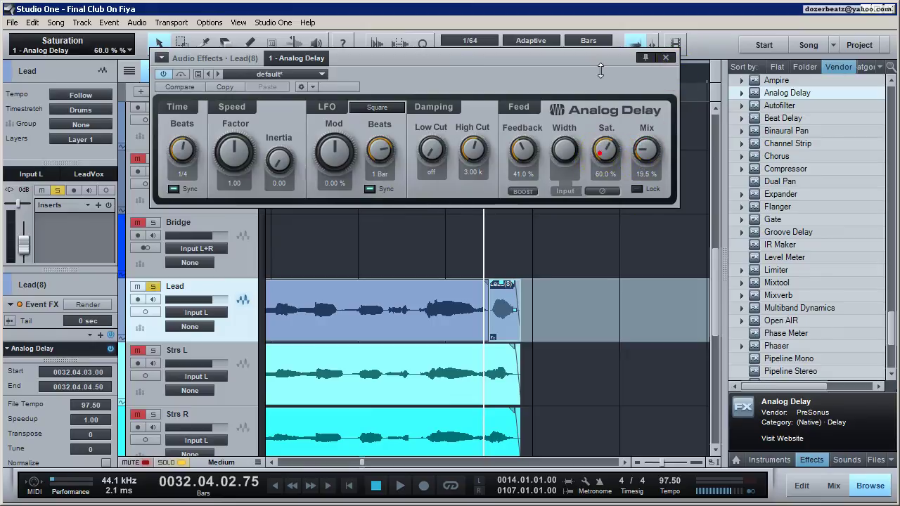
pyautogui.moveTo(518, 153); pyautogui.dragTo(518, 179)
pyautogui.moveTo(473, 150); pyautogui.dragTo(464, 102)
pyautogui.moveTo(431, 144); pyautogui.dragTo(431, 81)
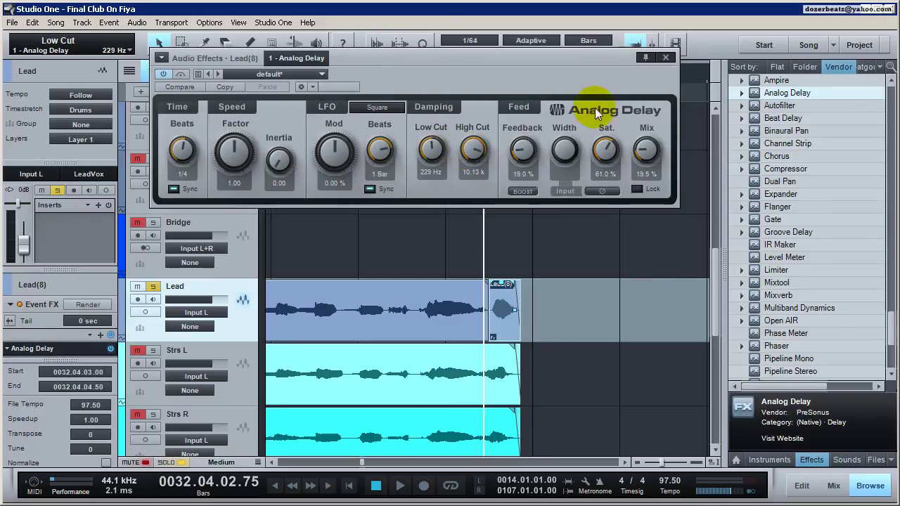
pyautogui.click(666, 57)
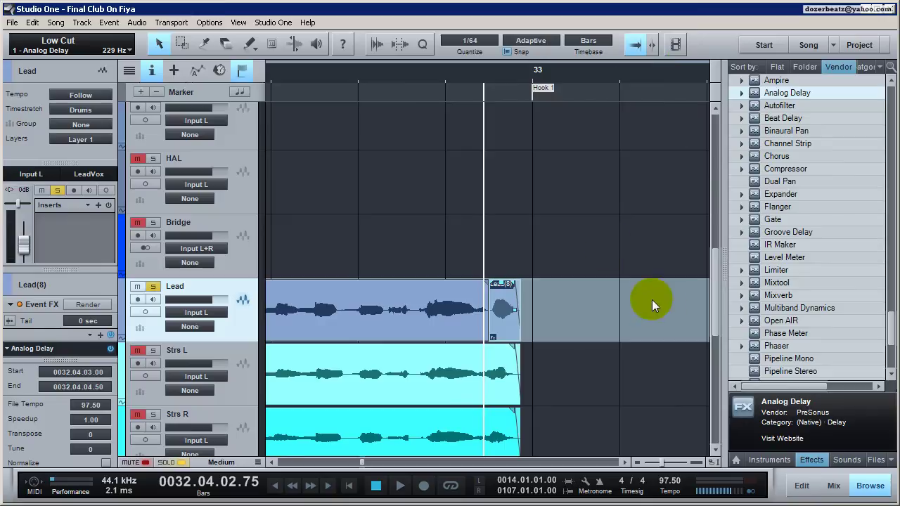
# Step: Audition the Lead from bar 32 beat 2 and from just before the delayed final word
pyautogui.moveTo(660, 463); pyautogui.dragTo(654, 462)
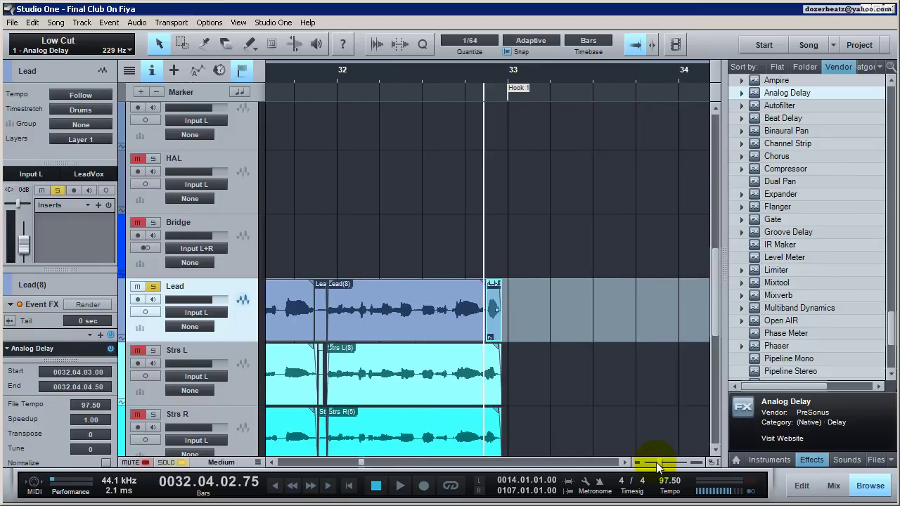
pyautogui.click(384, 73)
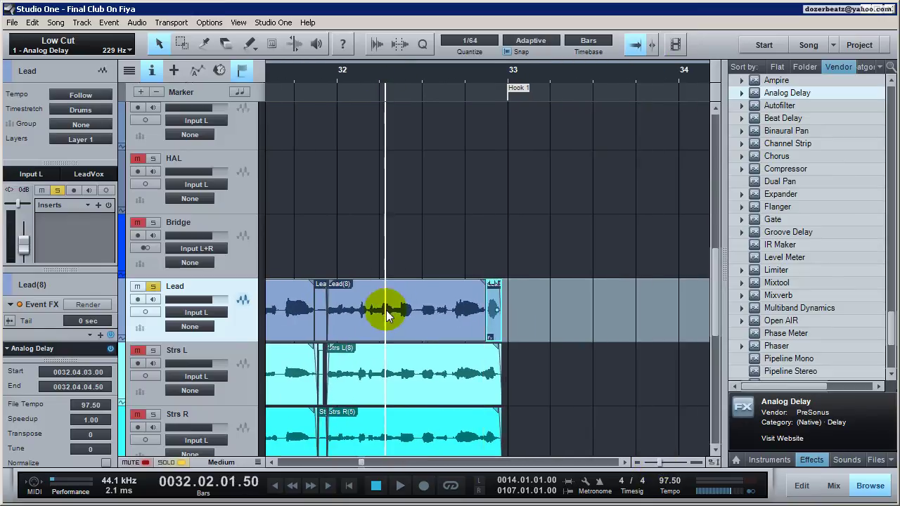
pyautogui.press('space')
pyautogui.press('space')
pyautogui.click(484, 76)
pyautogui.press('space')
pyautogui.press('space')
pyautogui.press('space')
pyautogui.press('space')
# Step: Check the tracks above the Lead, then replay its phrase from bar 32 beat 2 toward Hook 1
pyautogui.scroll(6, 533, 247)
pyautogui.scroll(3, 521, 313)
pyautogui.scroll(-6, 454, 314)
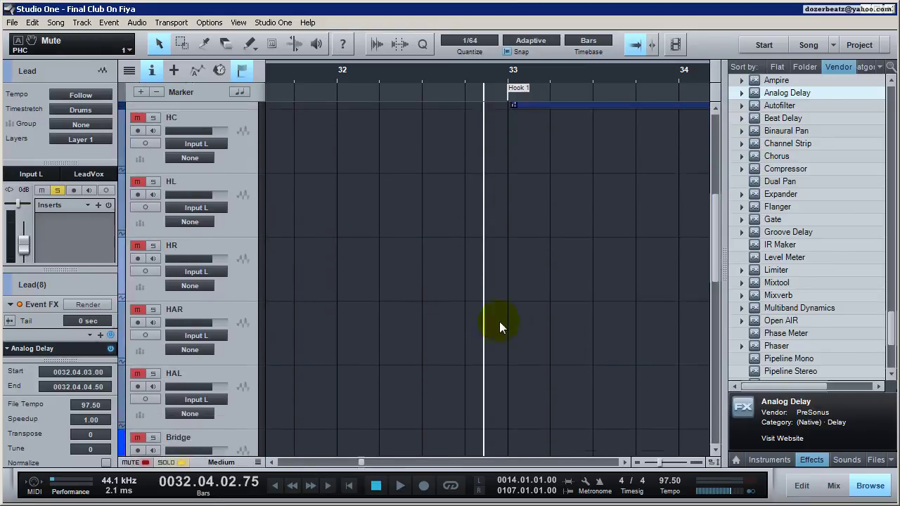
pyautogui.scroll(-4, 454, 314)
pyautogui.press('space')
pyautogui.press('space')
pyautogui.click(393, 93)
pyautogui.press('space')
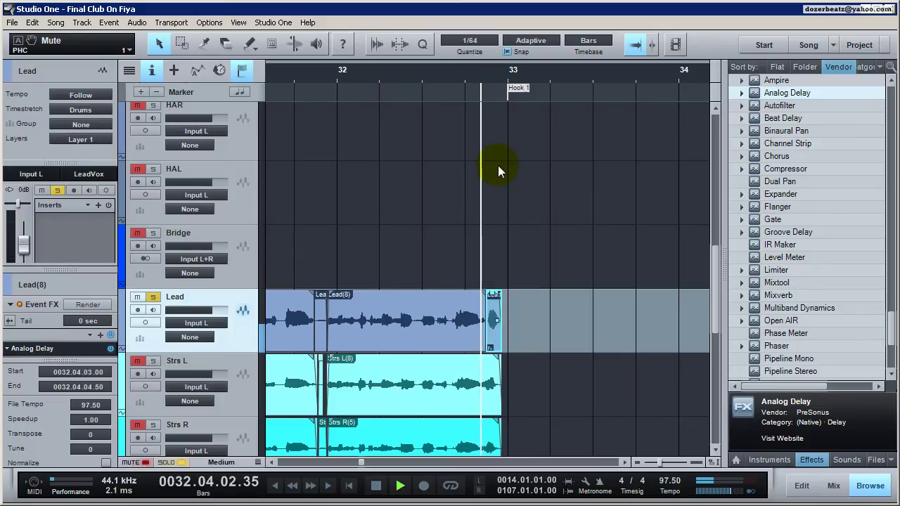
pyautogui.press('space')
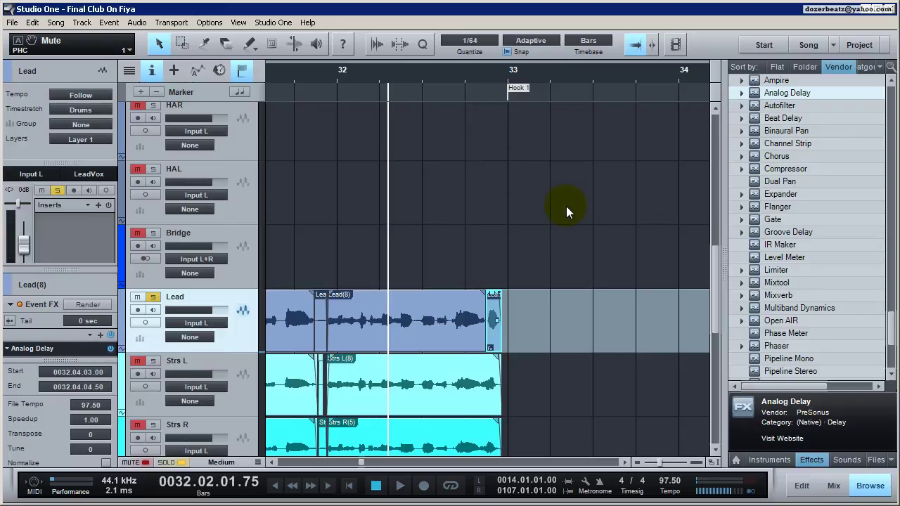
# Step: Render the short Lead event's FX, audition the result, and restore the event to its unrendered state
pyautogui.scroll(-1, 566, 206)
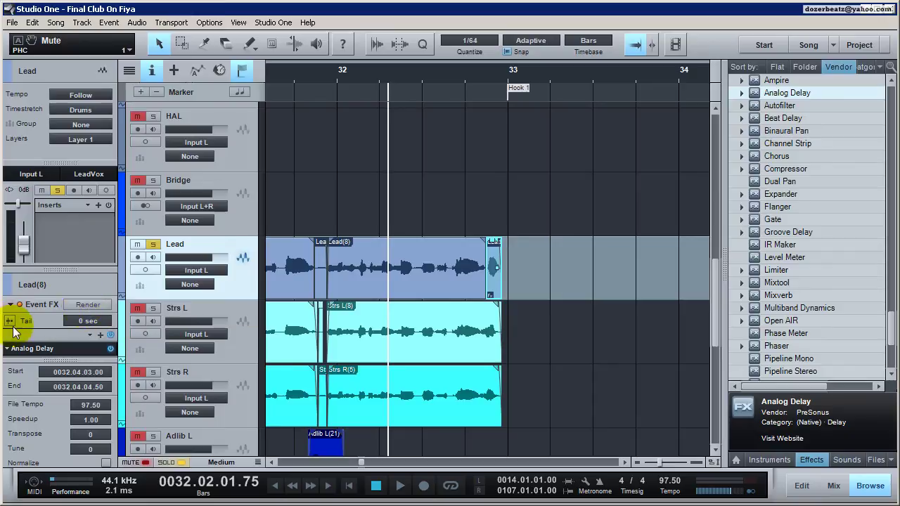
pyautogui.click(88, 306)
pyautogui.press('space')
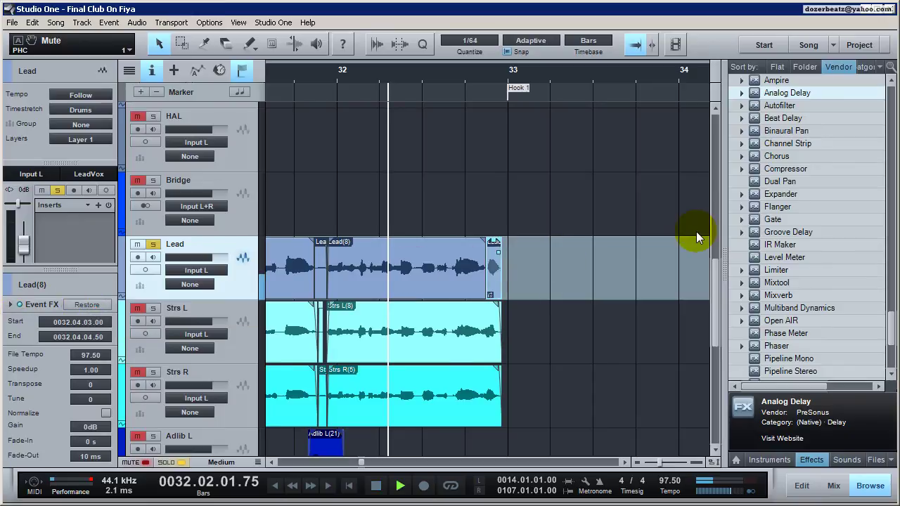
pyautogui.press('space')
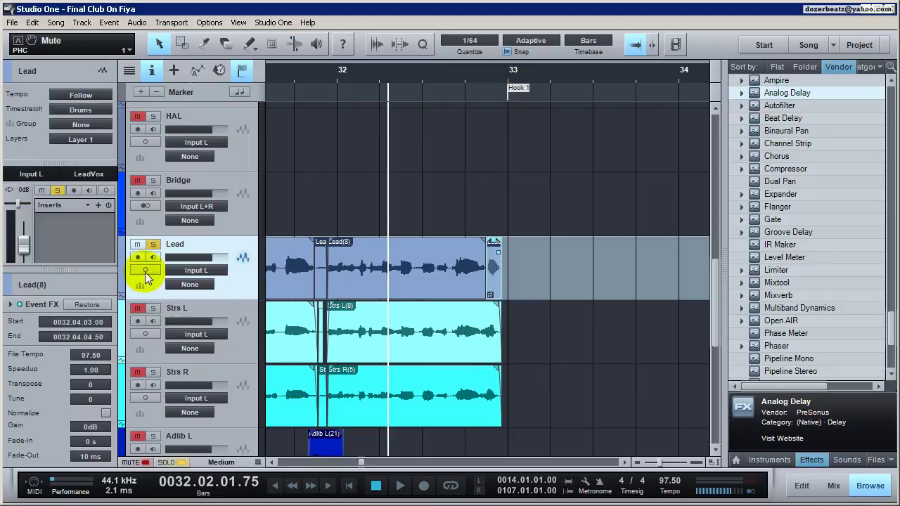
pyautogui.click(89, 304)
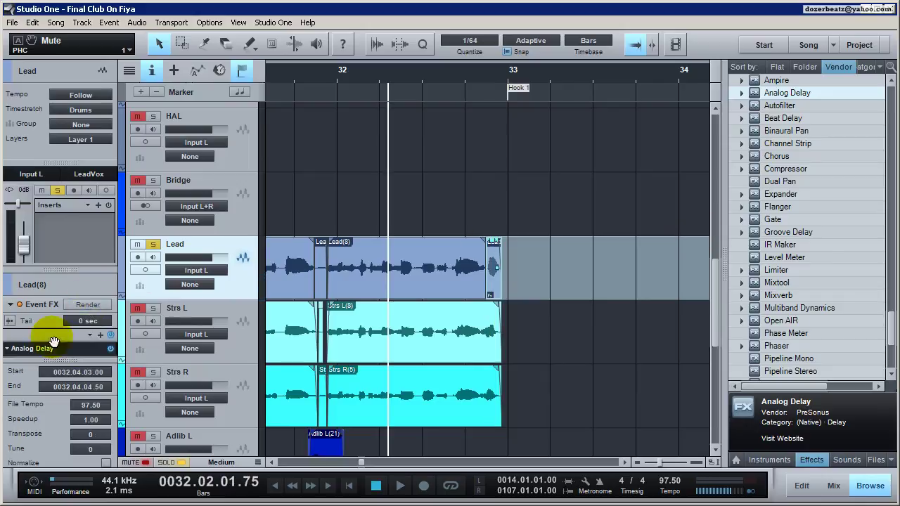
# Step: Enable the tail for the short last Lead event's FX, render it with a 1 sec tail, and audition the result
pyautogui.click(9, 321)
pyautogui.click(97, 321)
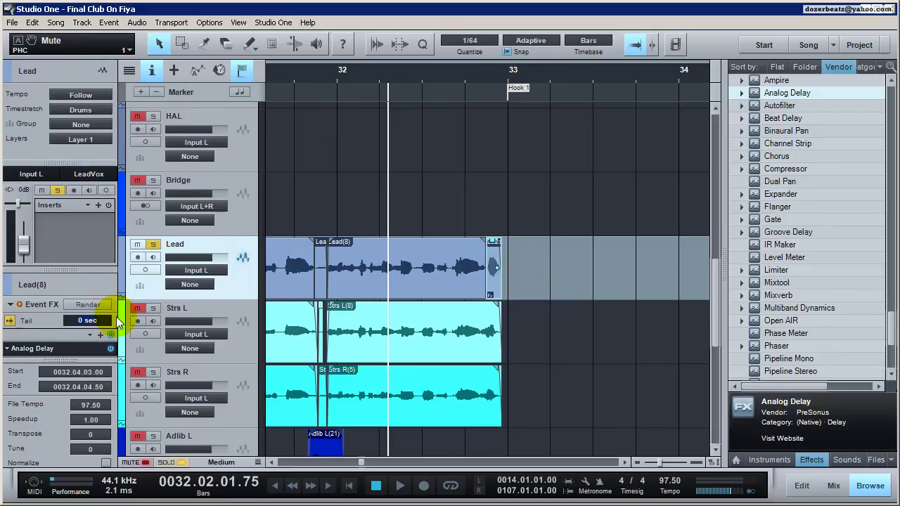
pyautogui.write('2')
pyautogui.press('BackSpace')
pyautogui.write('1')
pyautogui.click(97, 317)
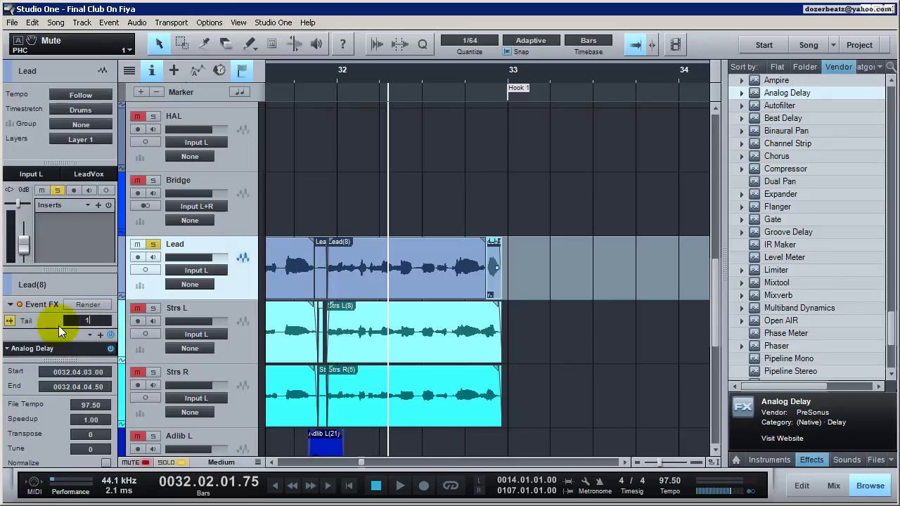
pyautogui.click(88, 304)
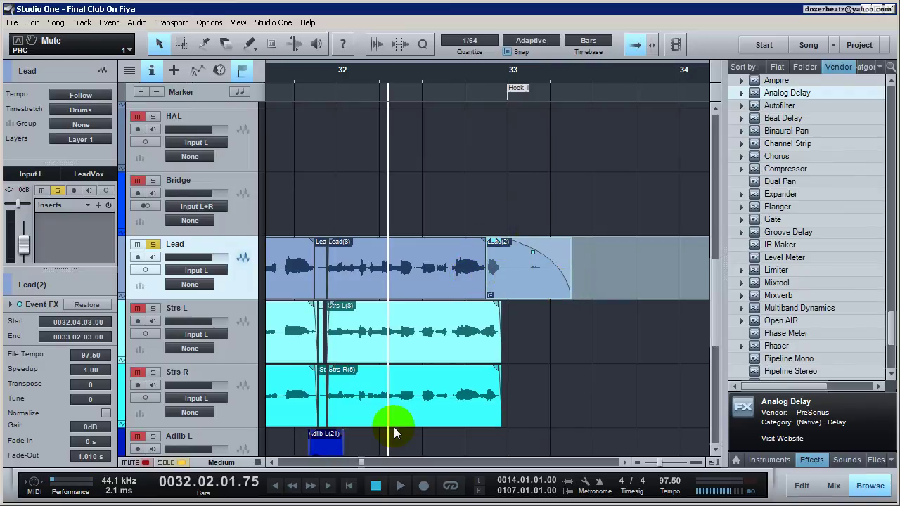
pyautogui.press('space')
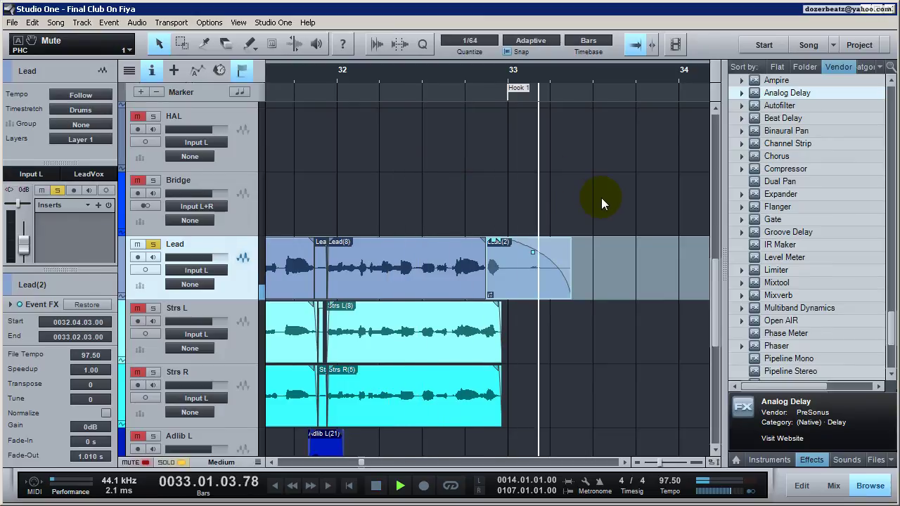
pyautogui.press('space')
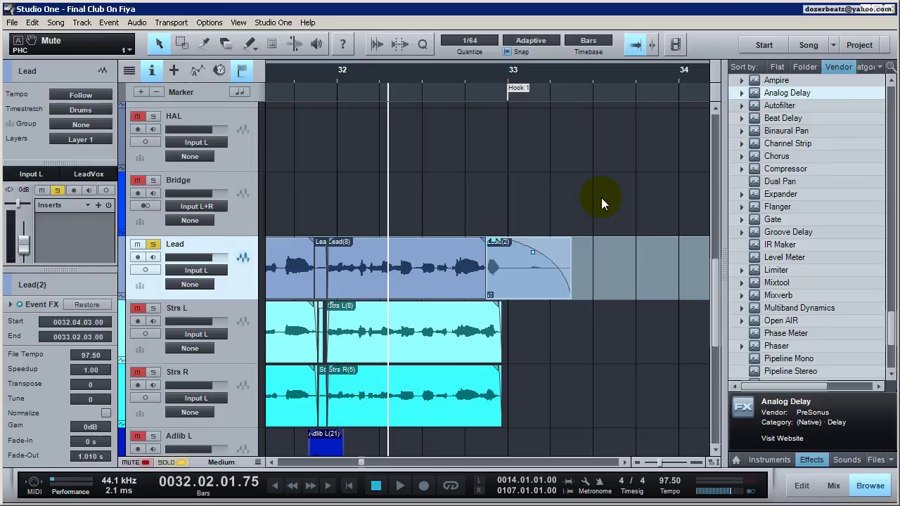
# Step: Restore the short Lead event, re-render its FX with a 2 sec tail, and audition the result
pyautogui.click(101, 306)
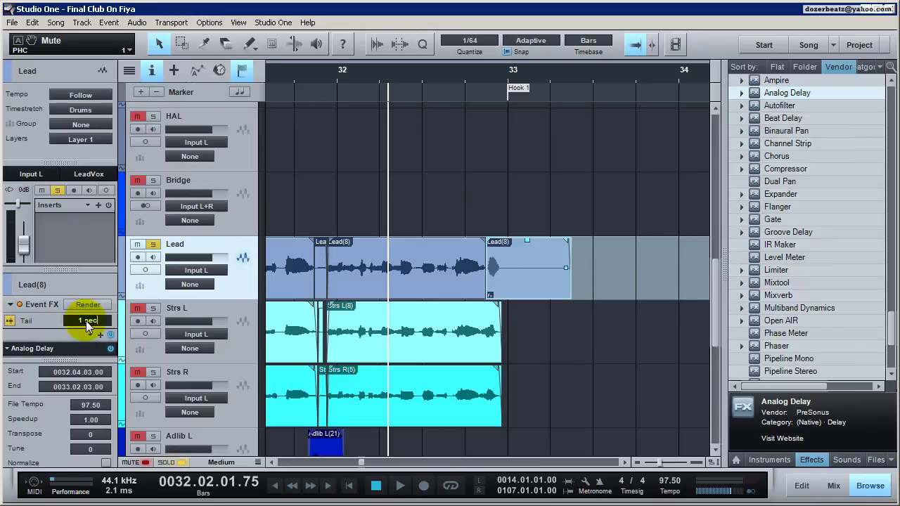
pyautogui.click(88, 305)
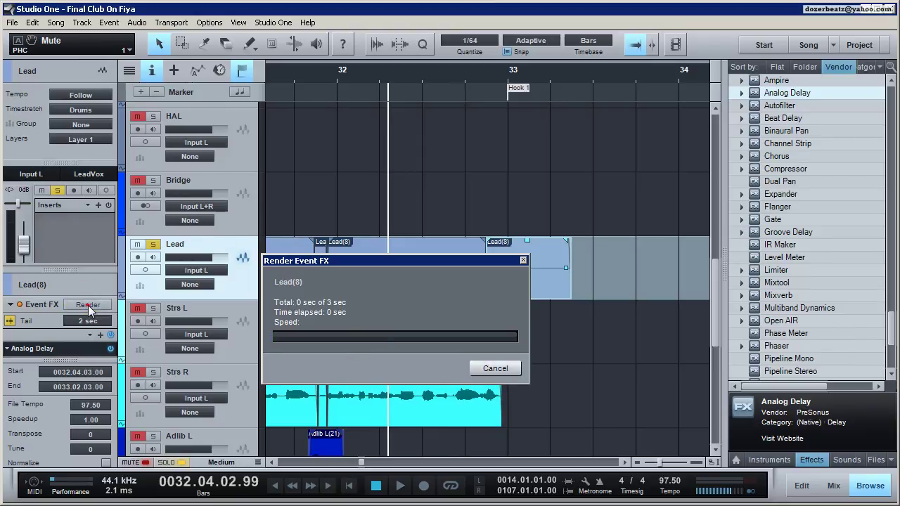
pyautogui.press('space')
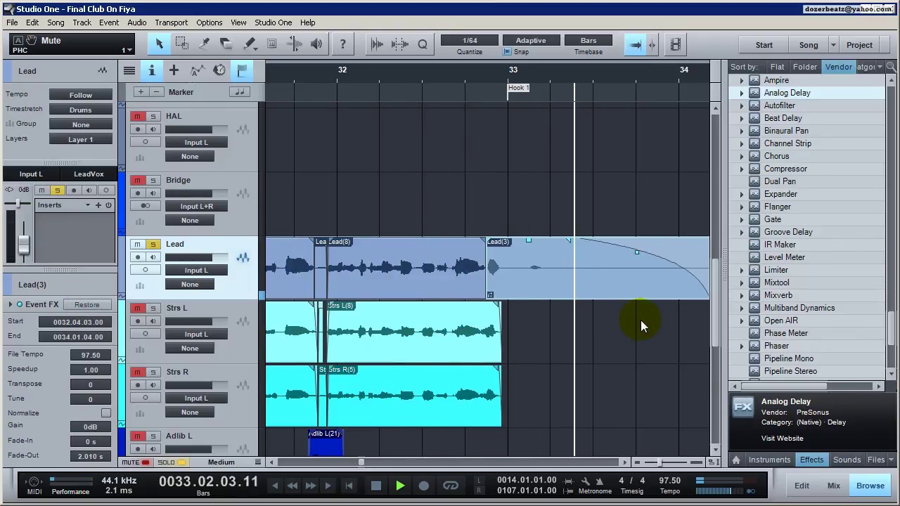
pyautogui.press('space')
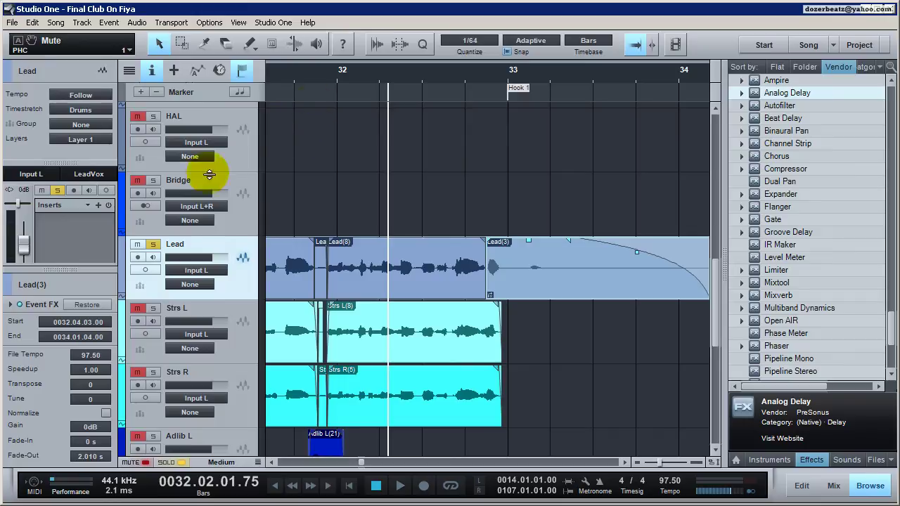
# Step: Restore the rendered last Lead event and remove Analog Delay from its event FX
pyautogui.click(95, 304)
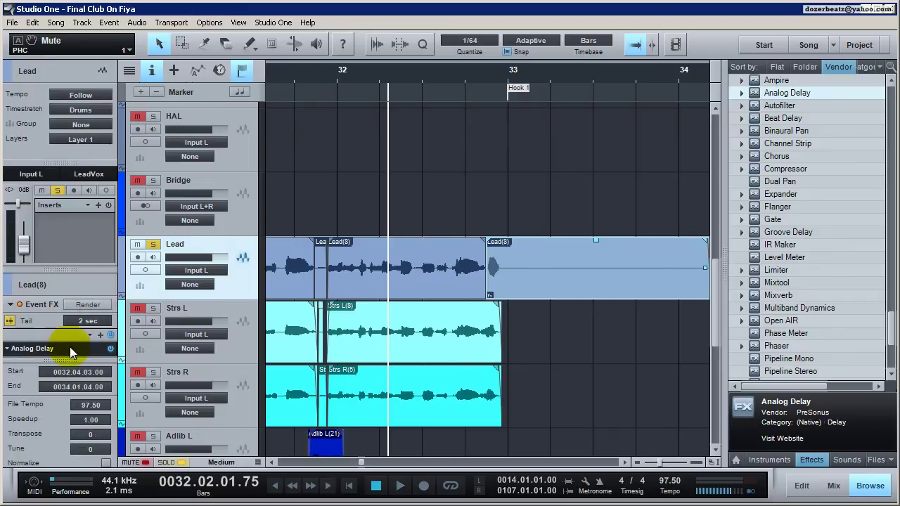
pyautogui.rightClick(68, 350)
pyautogui.click(64, 431)
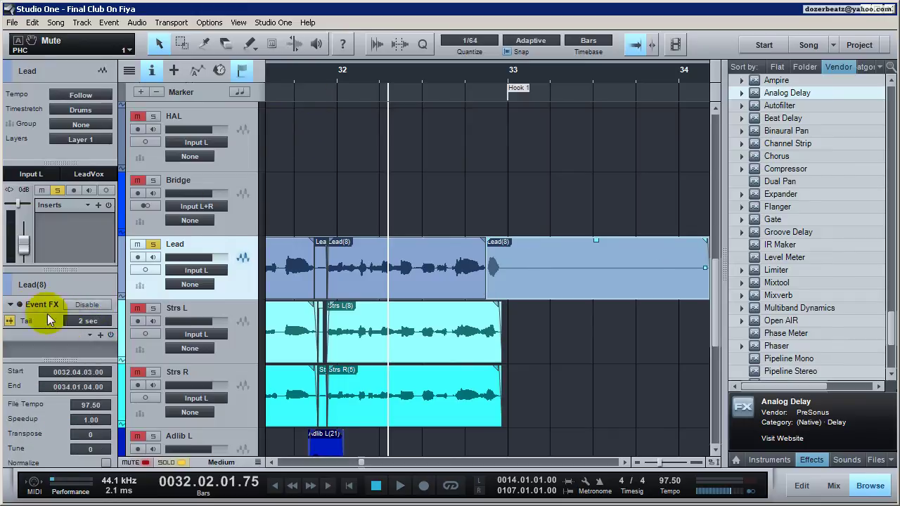
pyautogui.click(16, 305)
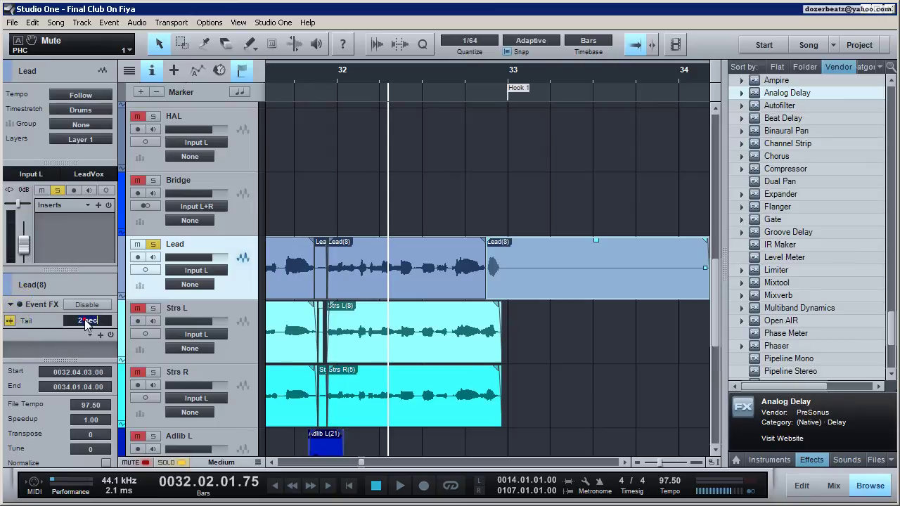
# Step: Reset the event FX tail to 0 sec and trim the last Lead event's end back to 0032.04.04.75
pyautogui.doubleClick(85, 322)
pyautogui.write('0')
pyautogui.press('Return')
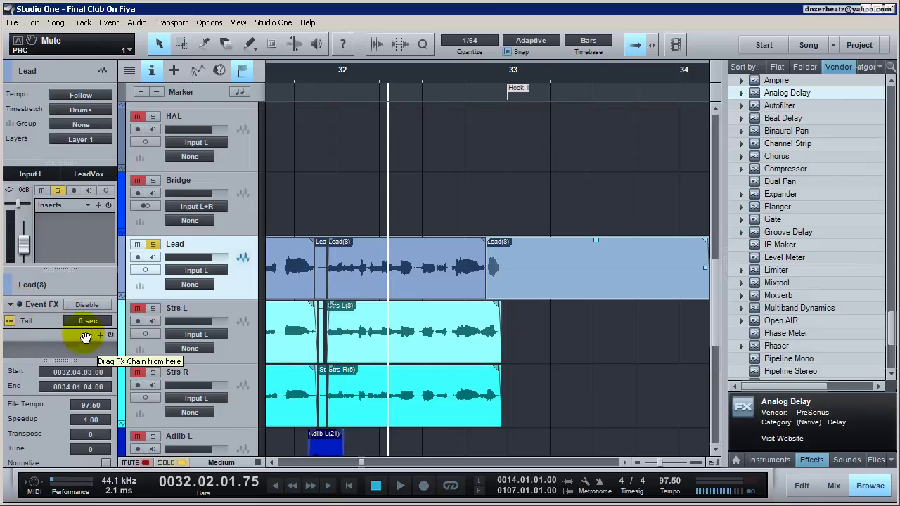
pyautogui.click(11, 304)
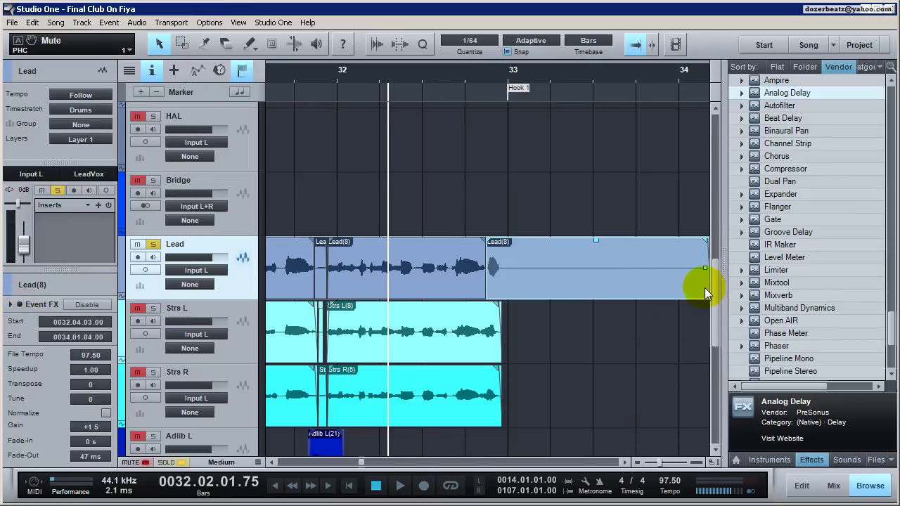
pyautogui.moveTo(706, 294); pyautogui.dragTo(505, 292)
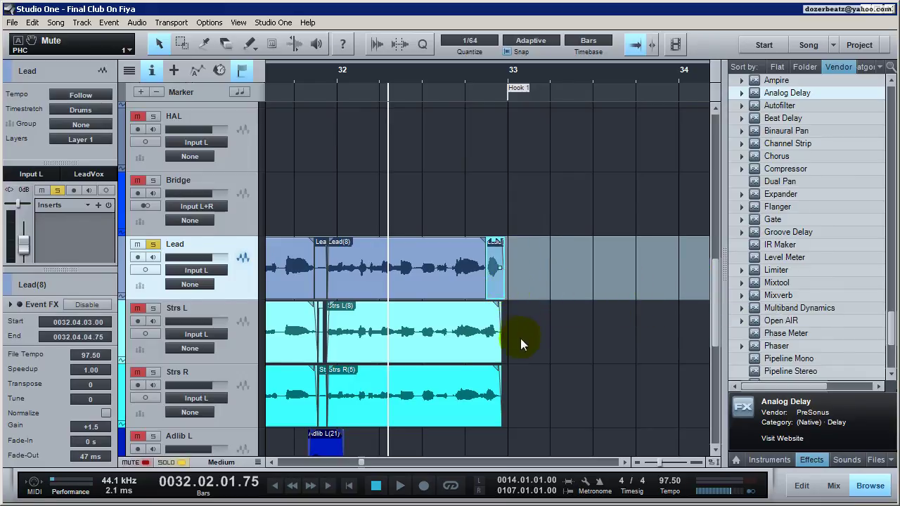
# Step: Audition the Lead phrase without the delay from bar 32 beat 2 through its trimmed final word
pyautogui.press('space')
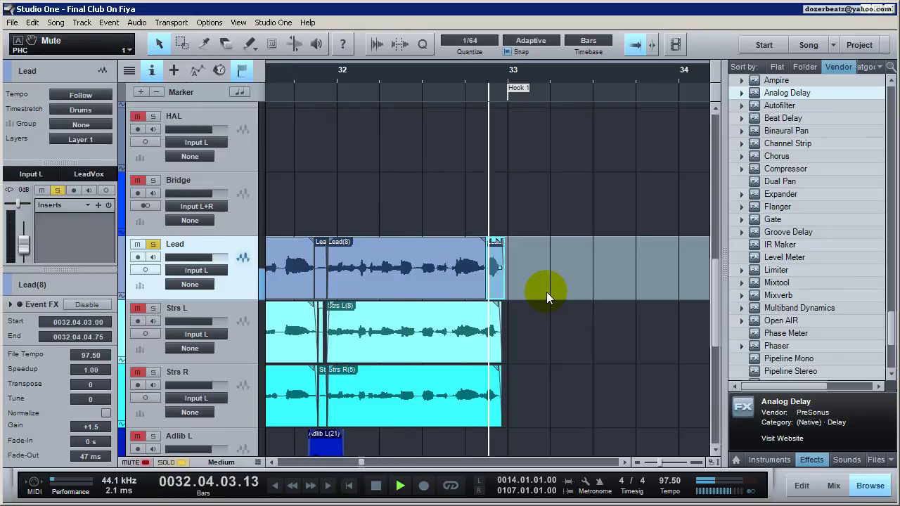
pyautogui.press('space')
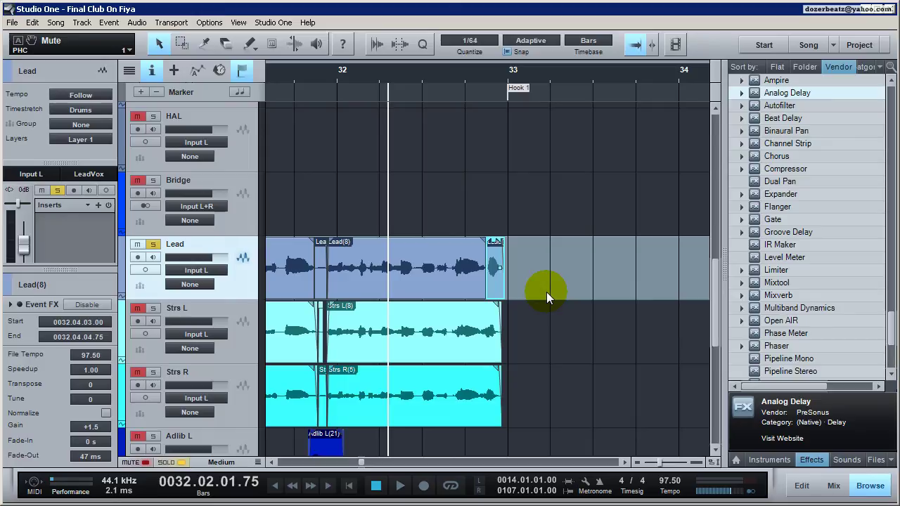
pyautogui.click(546, 292)
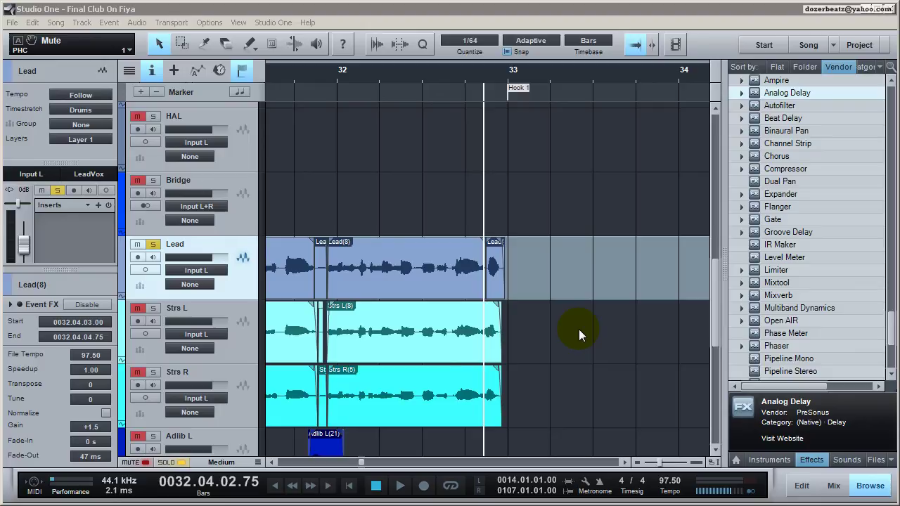
# Step: Open the Lead phrase in the audio editor, examine the available audio processing commands, and close the editor
pyautogui.doubleClick(432, 286)
pyautogui.click(488, 266)
pyautogui.rightClick(496, 284)
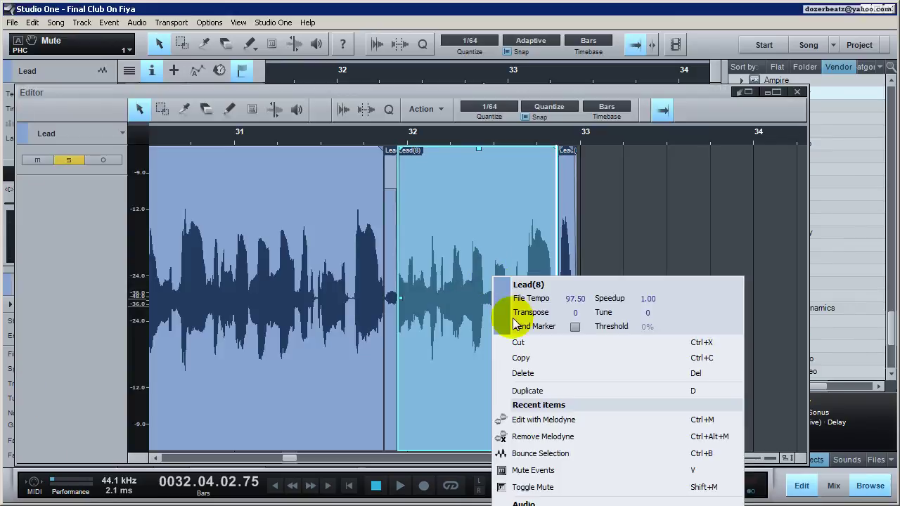
pyautogui.moveTo(523, 503)
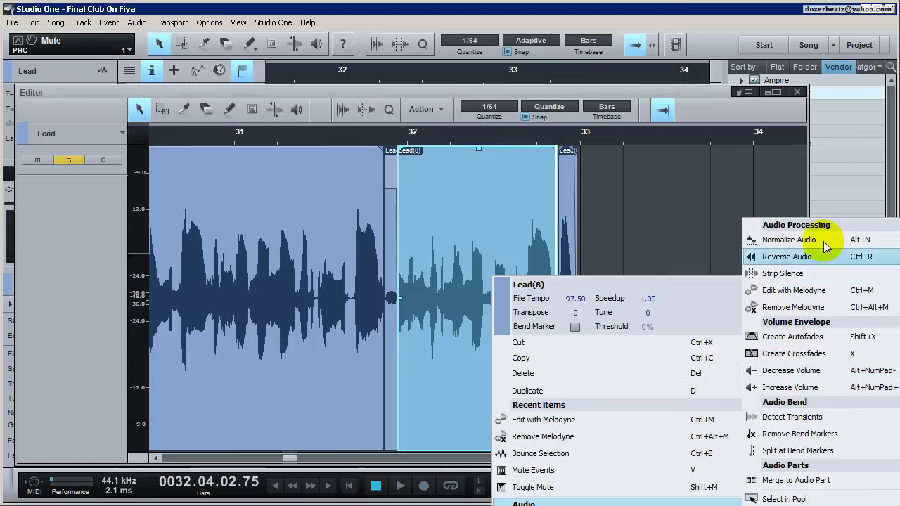
pyautogui.click(707, 191)
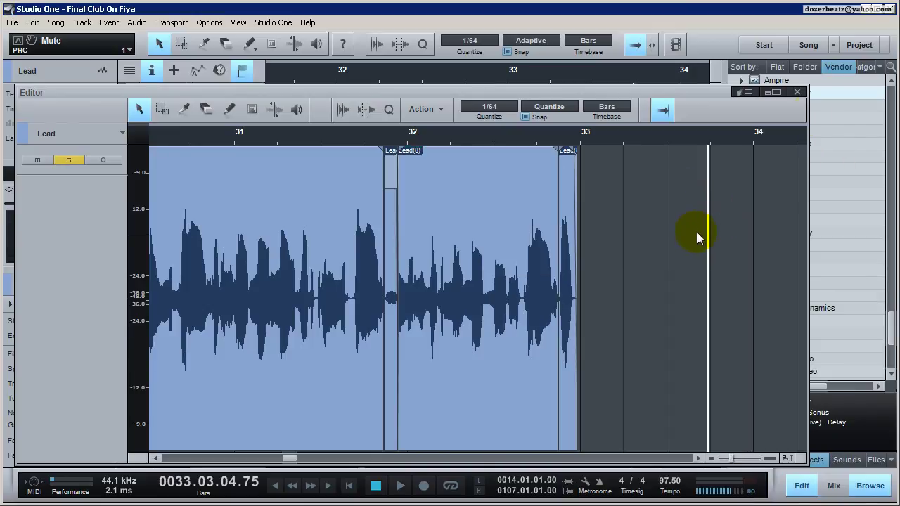
pyautogui.click(796, 92)
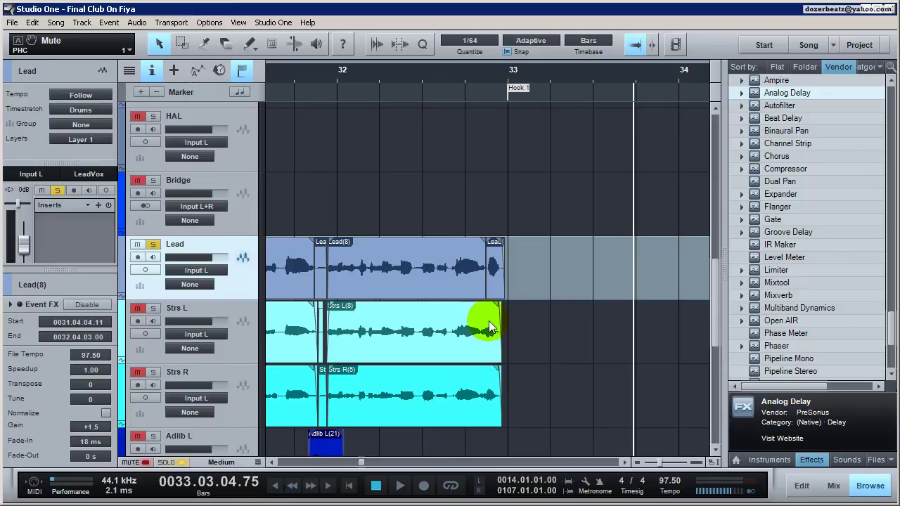